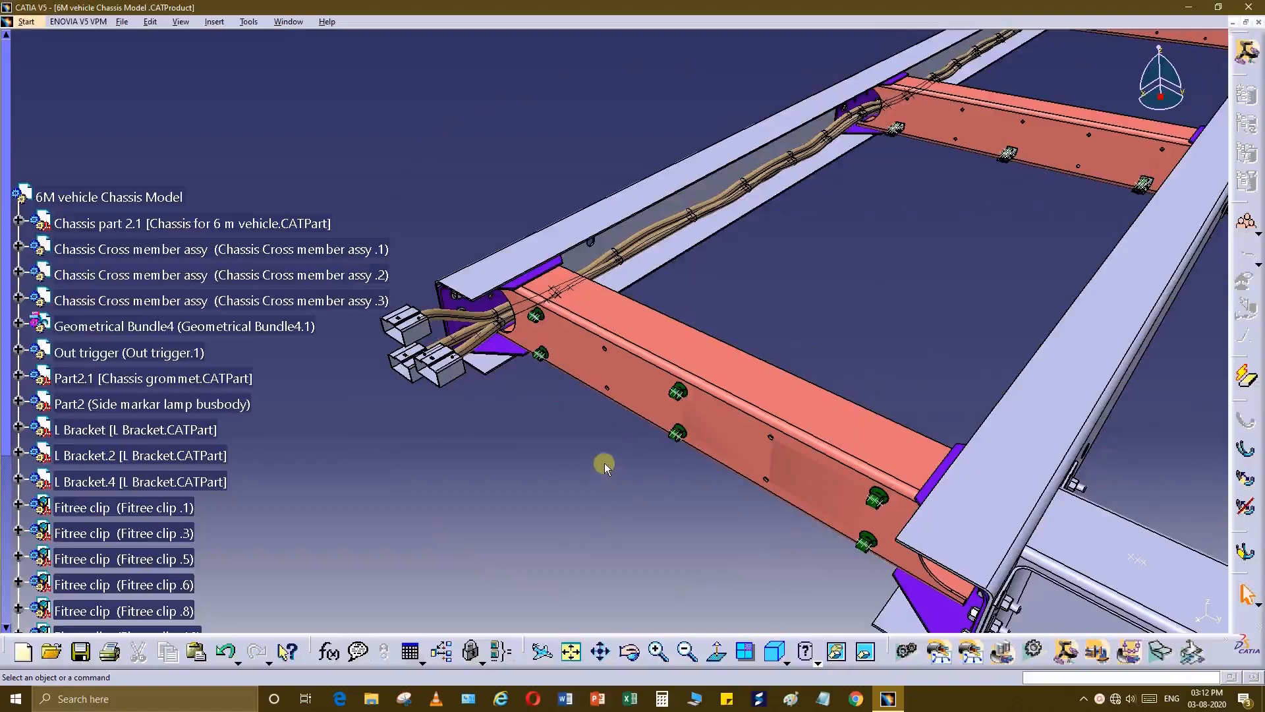
# Examine the chassis cross member, its clips and bolt holes, and the wiring harness passing through its end opening.
pyautogui.moveTo(658, 354); pyautogui.dragTo(633, 427, button='middle')
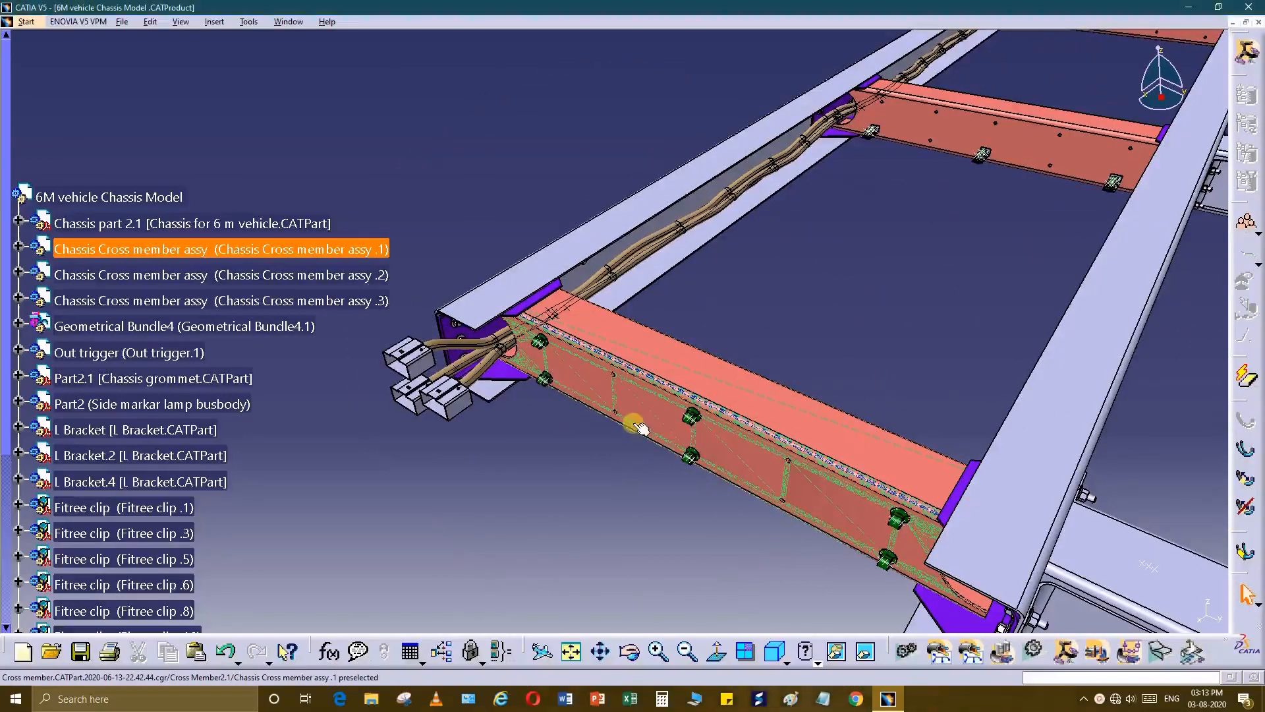
pyautogui.moveTo(602, 438); pyautogui.dragTo(511, 470, button='middle')
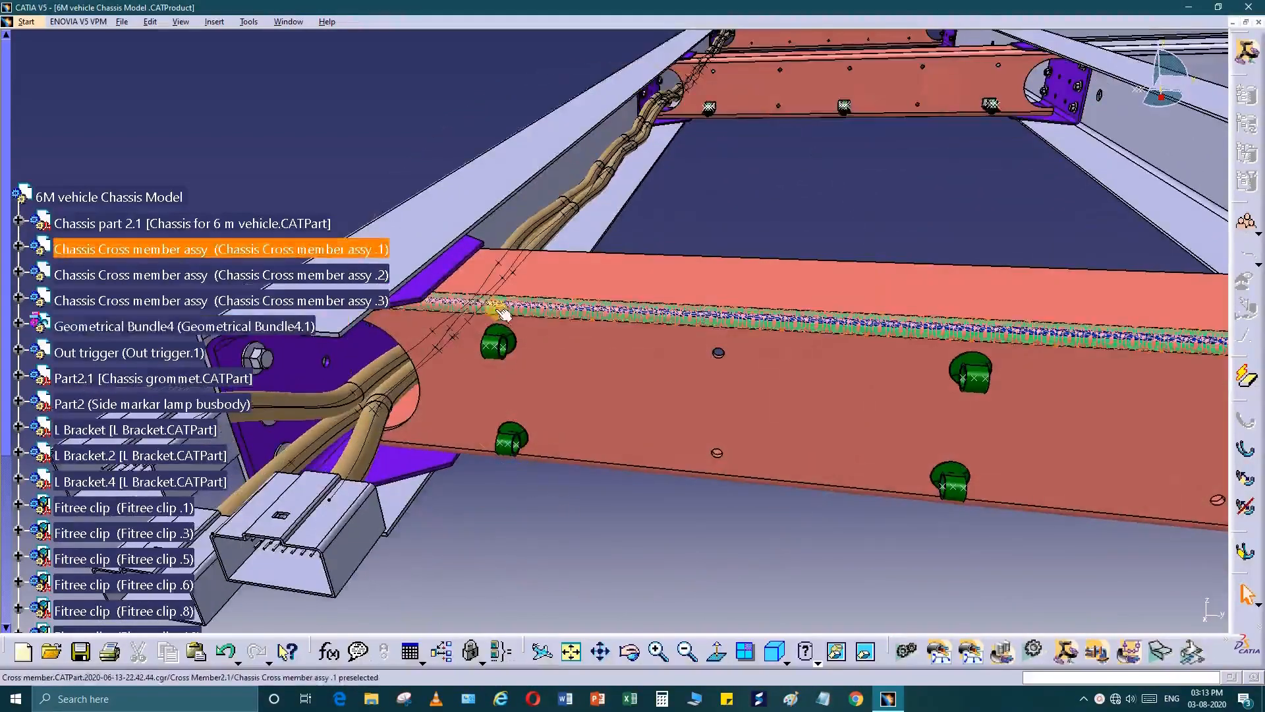
pyautogui.moveTo(571, 352); pyautogui.dragTo(578, 361, button='middle')
pyautogui.moveTo(746, 388); pyautogui.dragTo(570, 372, button='middle')
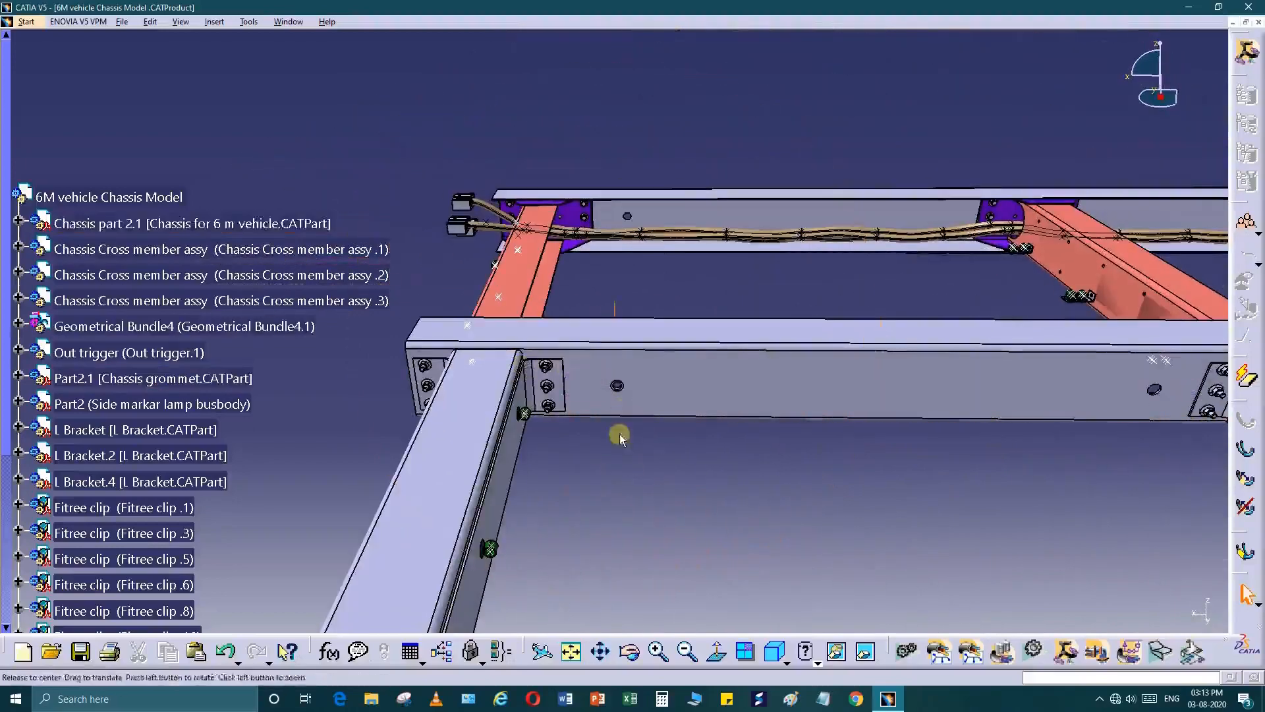
pyautogui.moveTo(619, 433); pyautogui.dragTo(588, 467, button='middle')
pyautogui.moveTo(496, 499); pyautogui.dragTo(595, 420, button='middle')
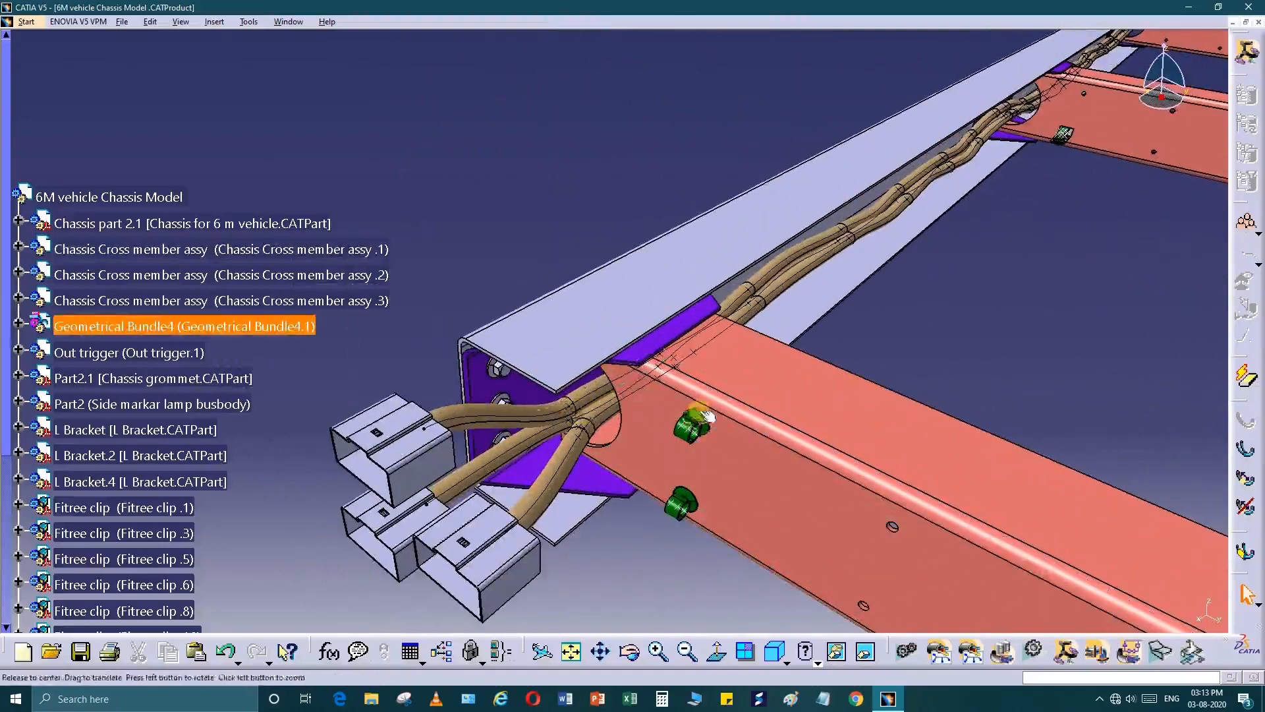
pyautogui.moveTo(709, 416); pyautogui.dragTo(678, 356, button='middle')
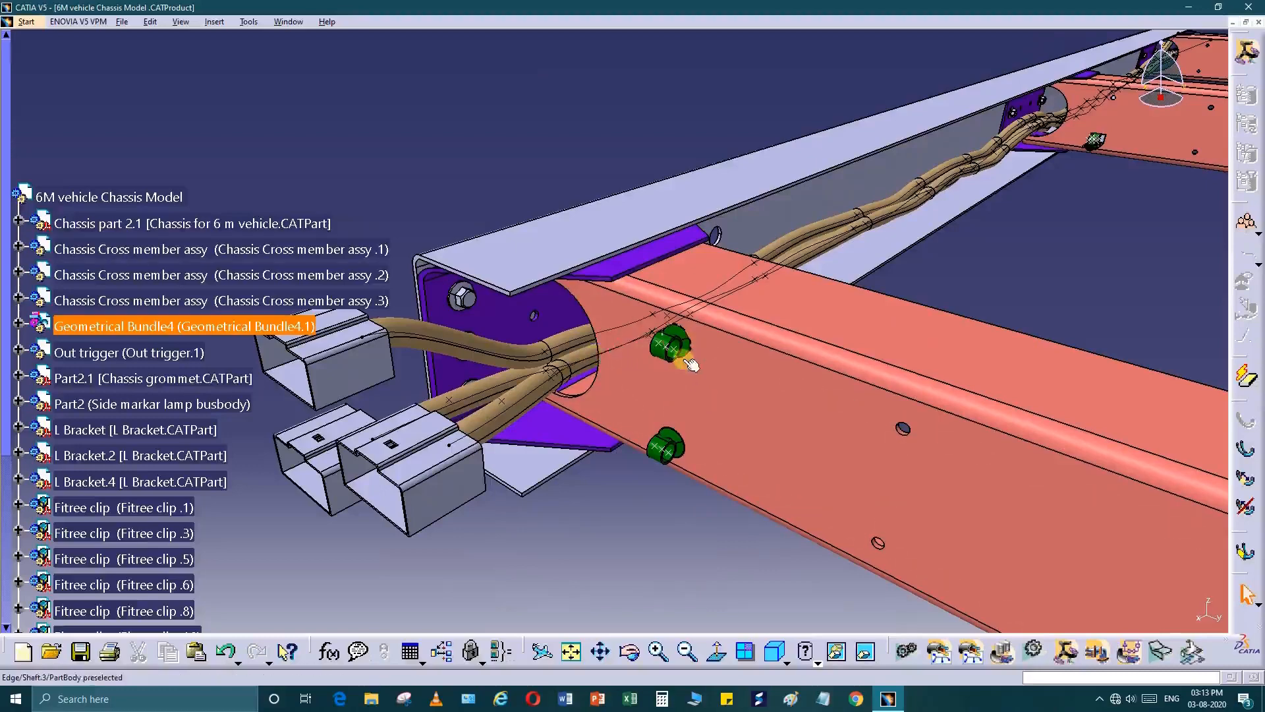
pyautogui.moveTo(681, 369); pyautogui.dragTo(668, 427, button='middle')
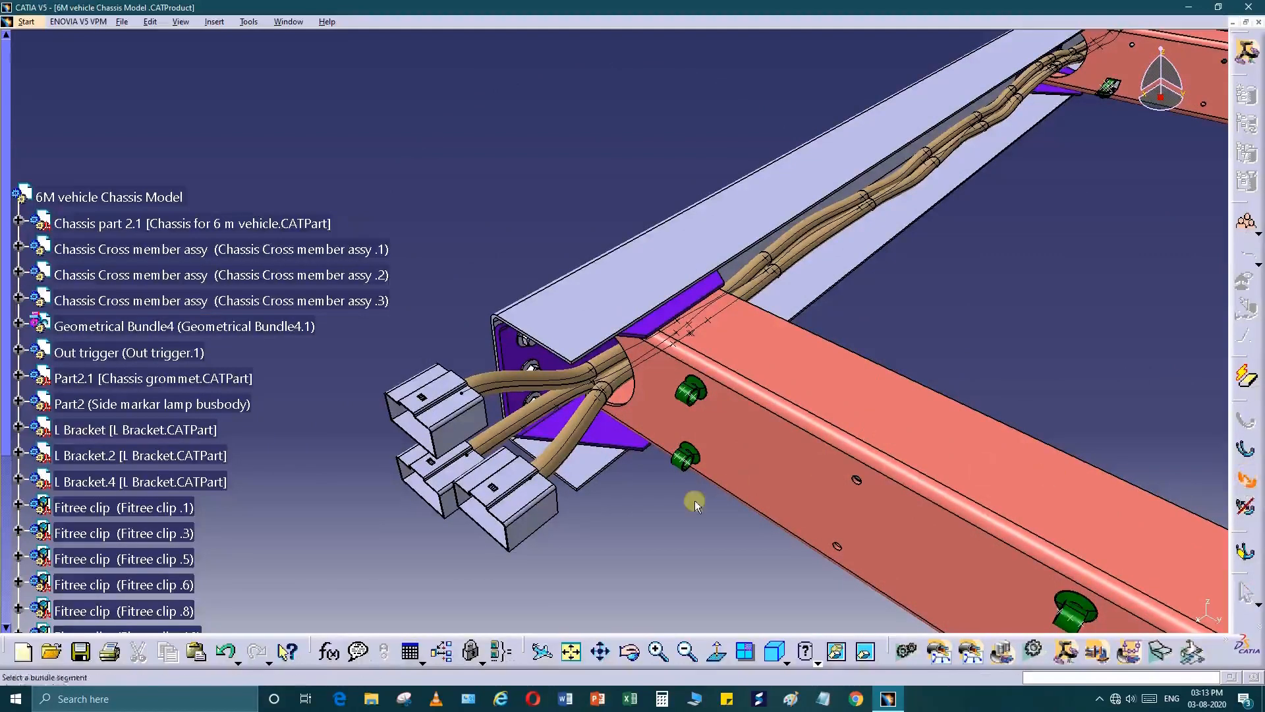
# Create a branch point on Bundle Segment.2 just before the cross member opening, at a ratio of about 0.12 from Point.43.
pyautogui.moveTo(695, 501); pyautogui.dragTo(680, 456, button='middle')
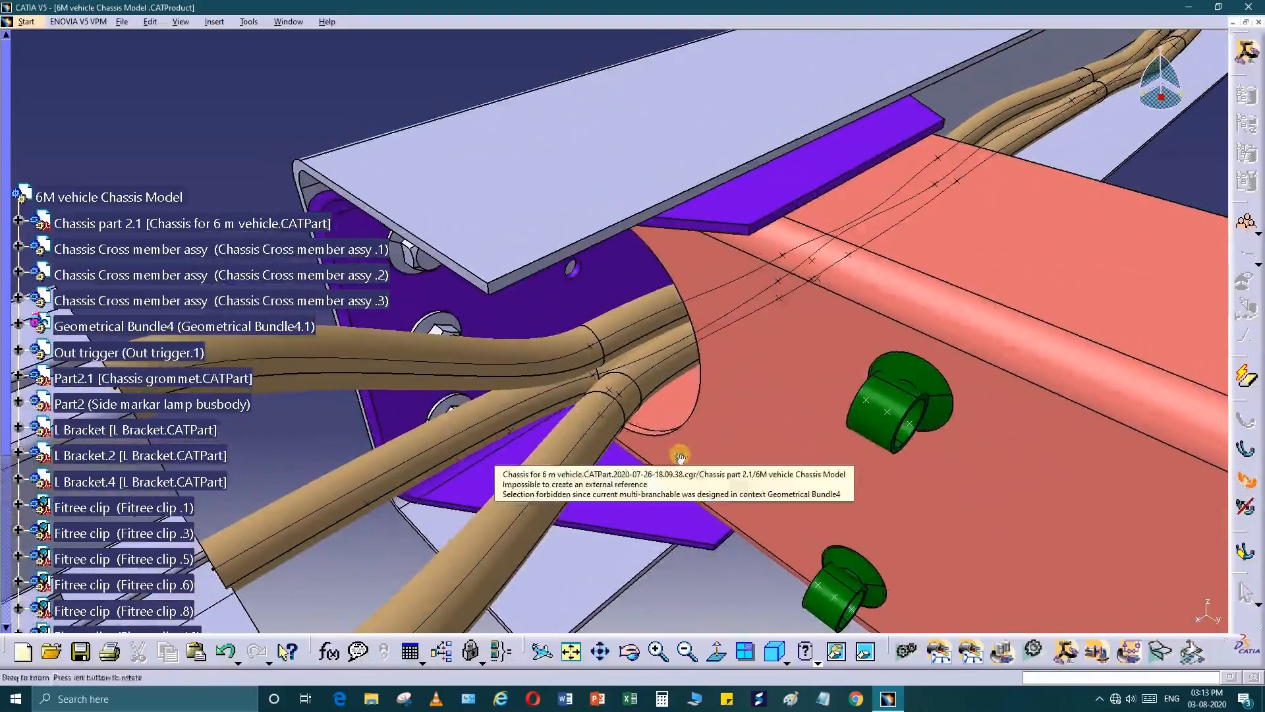
pyautogui.click(565, 357)
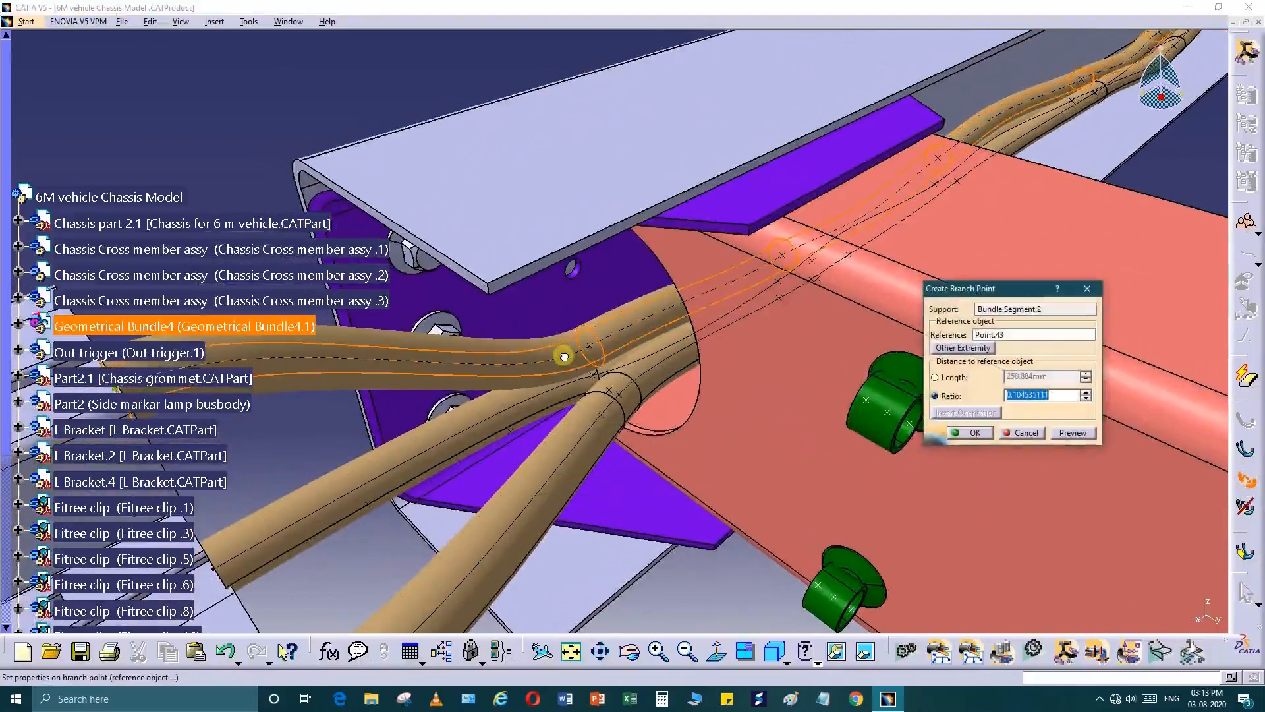
pyautogui.moveTo(564, 357); pyautogui.dragTo(583, 354)
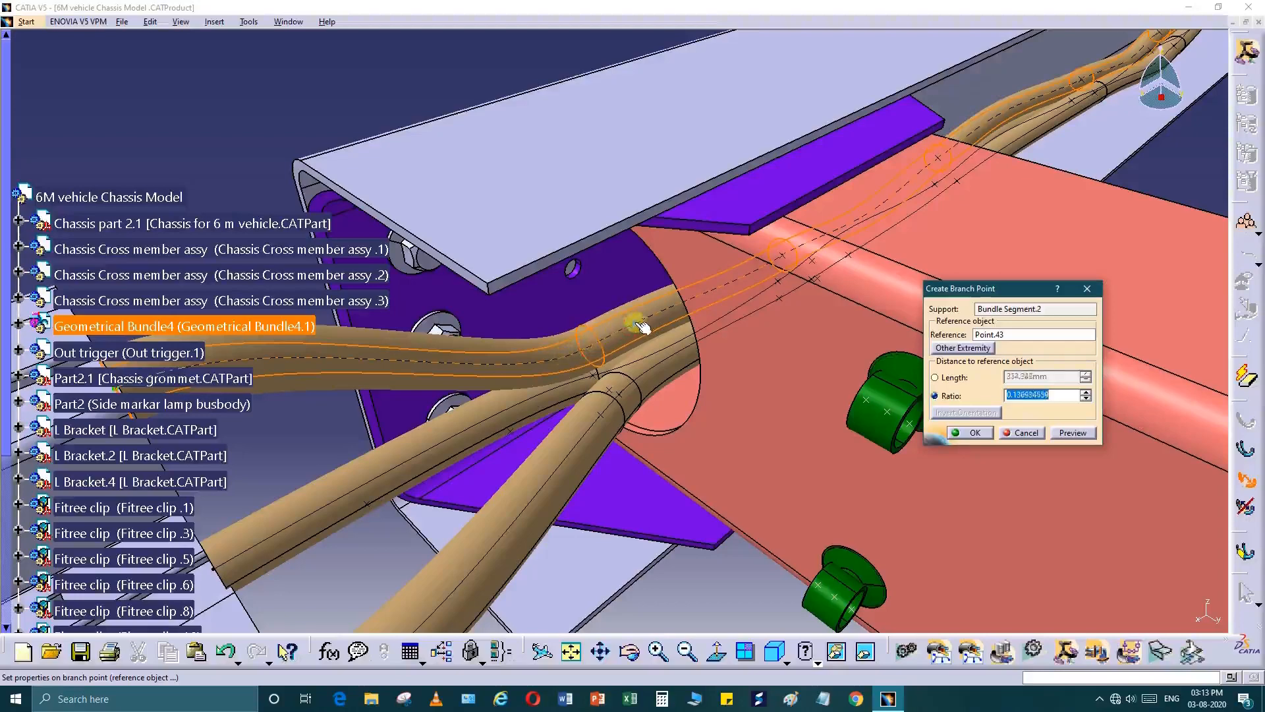
pyautogui.moveTo(651, 319)
pyautogui.mouseDown(button='middle')
pyautogui.moveTo(644, 327)
pyautogui.moveTo(677, 324)
pyautogui.moveTo(668, 335)
pyautogui.mouseUp(button='middle')
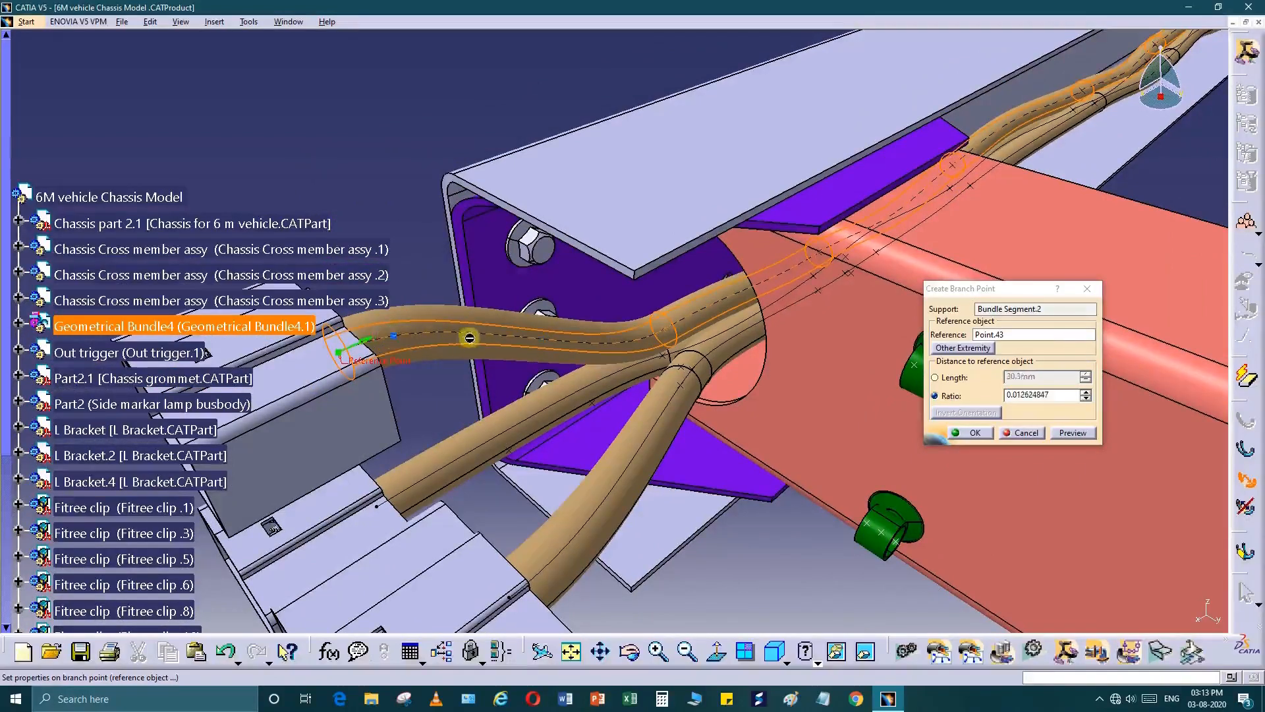
pyautogui.click(586, 345)
pyautogui.moveTo(665, 358); pyautogui.dragTo(562, 513, button='middle')
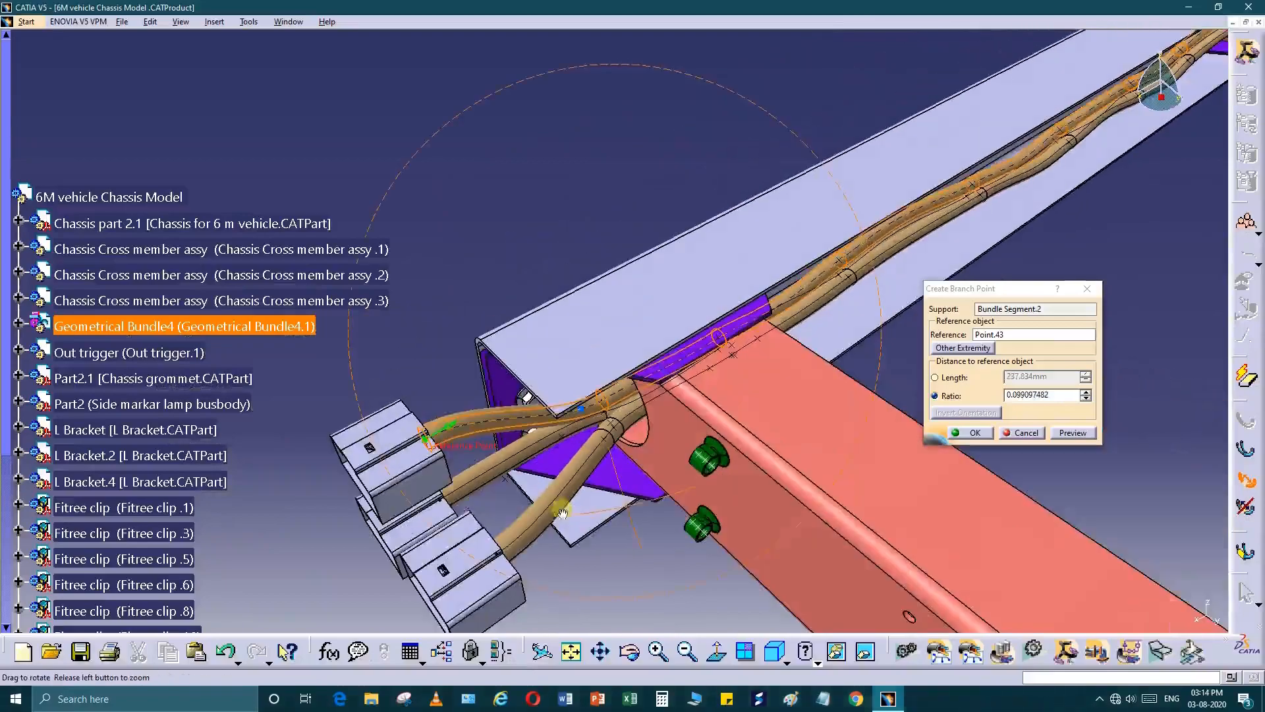
pyautogui.moveTo(469, 520); pyautogui.dragTo(829, 474, button='middle')
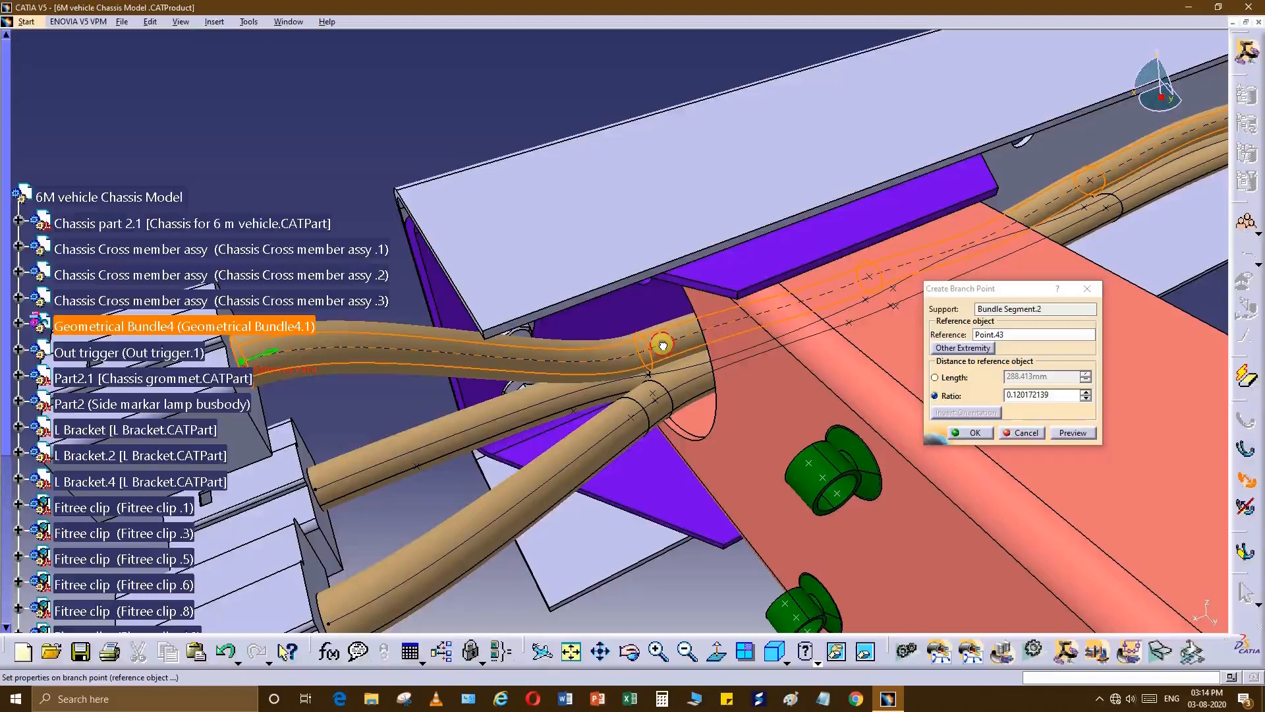
pyautogui.click(975, 433)
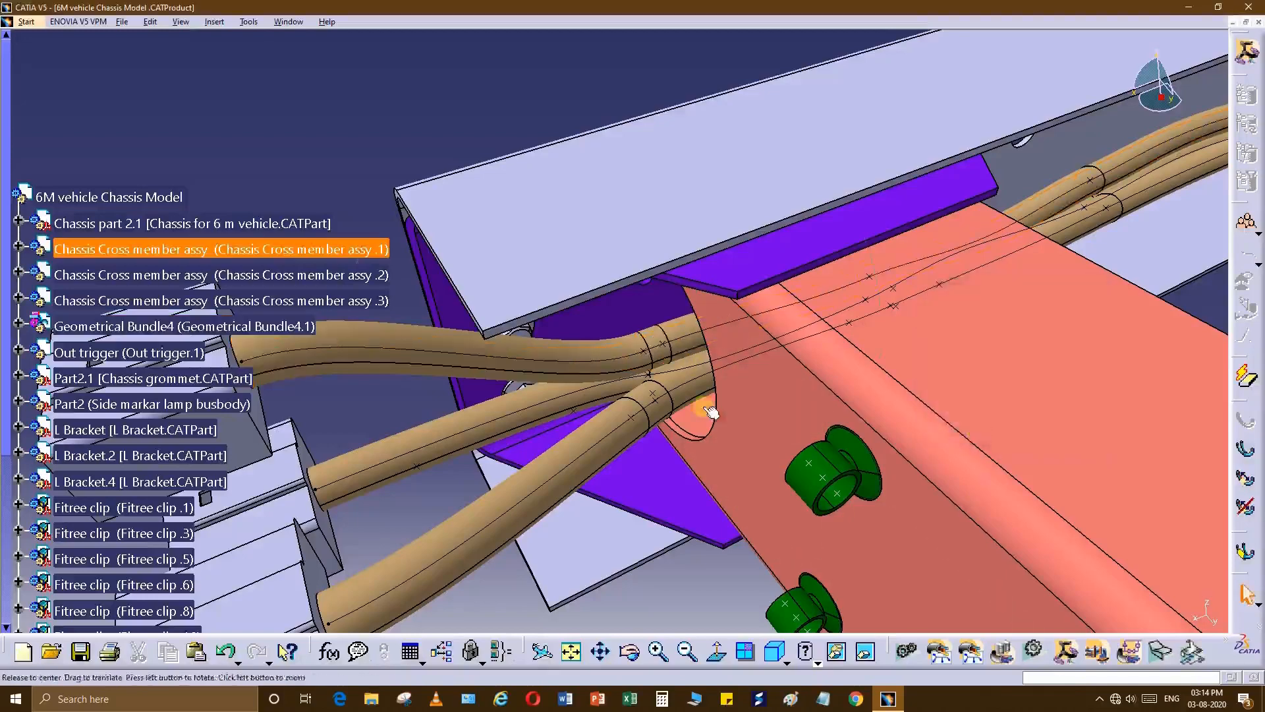
# Start defining a new bundle branch and set its diameter to 12 mm.
pyautogui.moveTo(706, 418); pyautogui.dragTo(659, 409, button='middle')
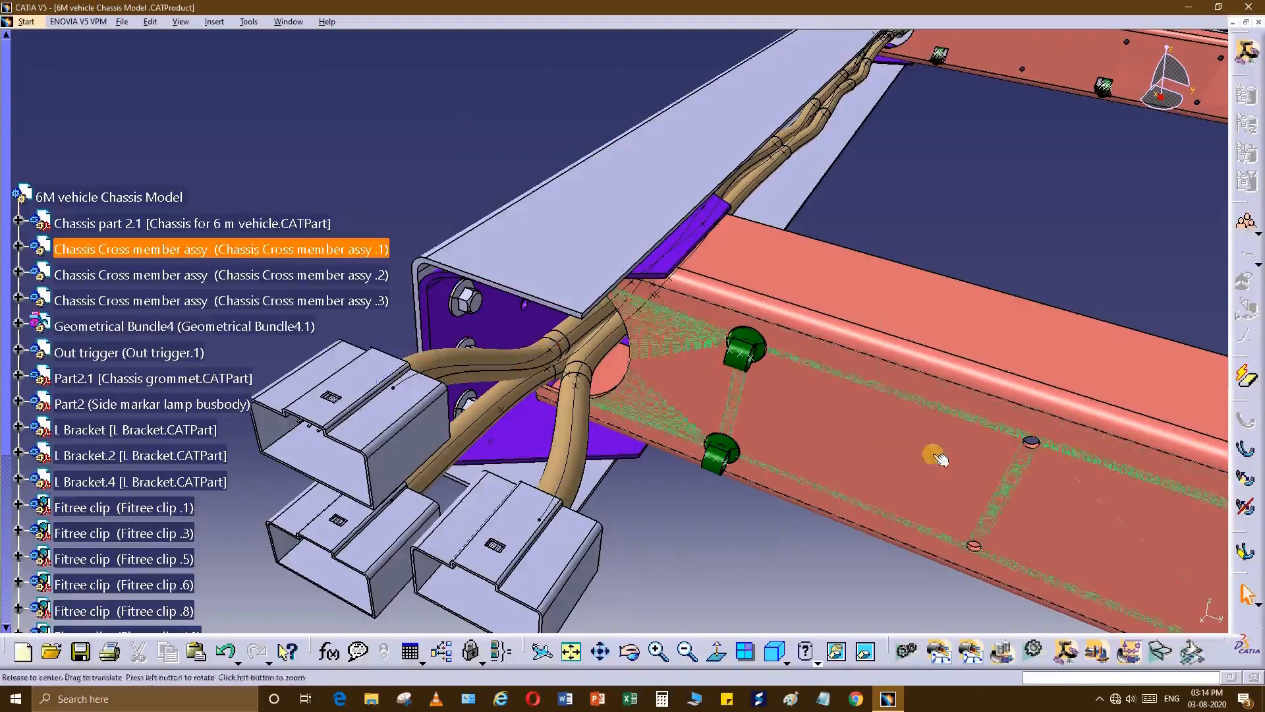
pyautogui.moveTo(935, 453); pyautogui.dragTo(1096, 455, button='middle')
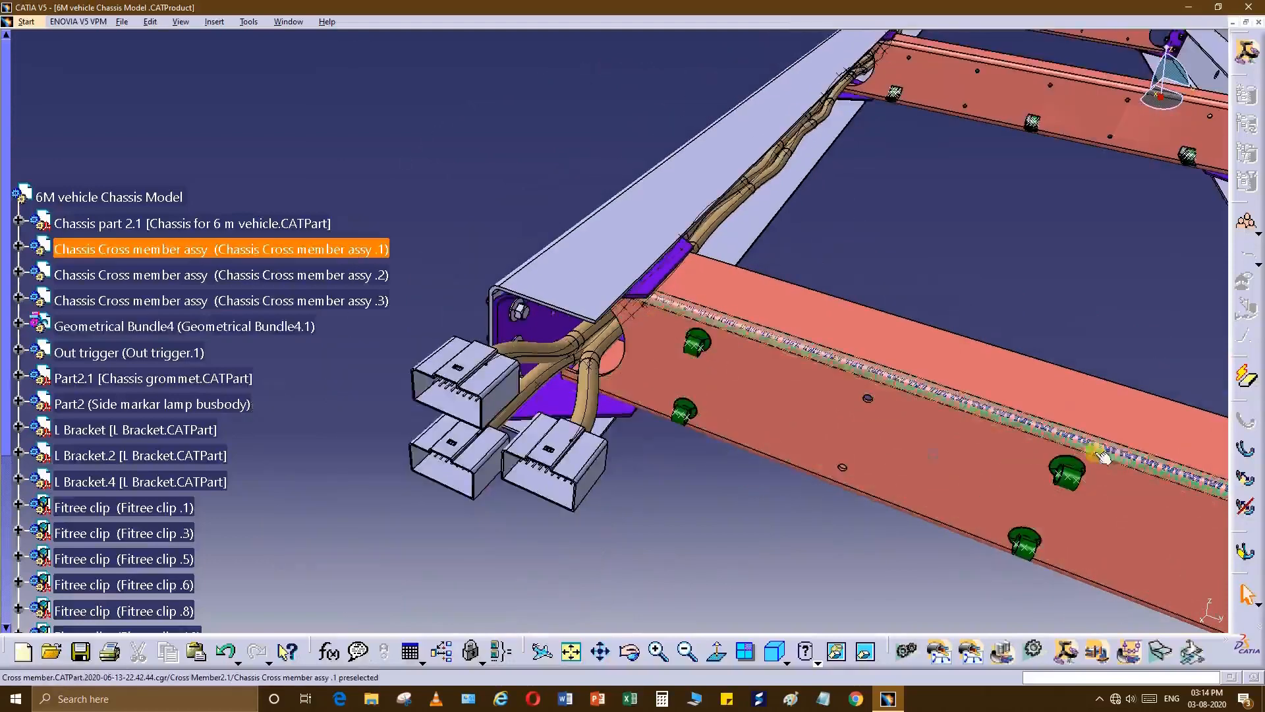
pyautogui.click(1246, 453)
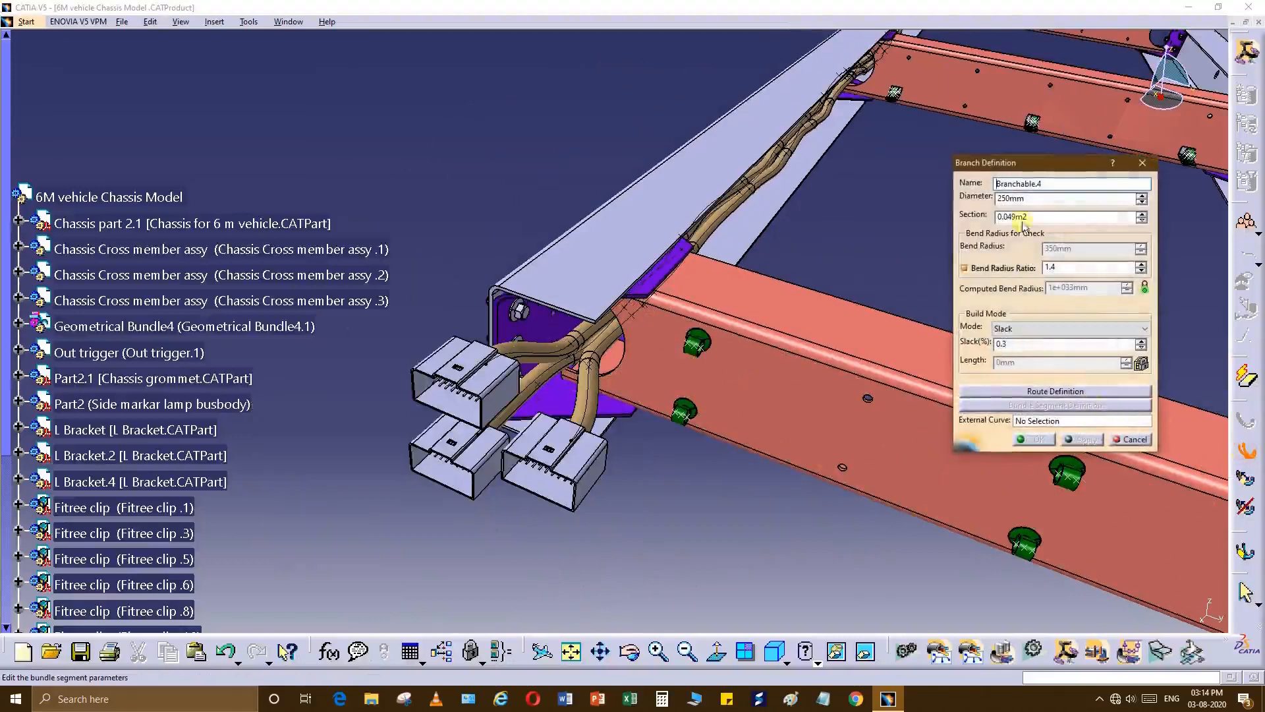
pyautogui.doubleClick(1025, 199)
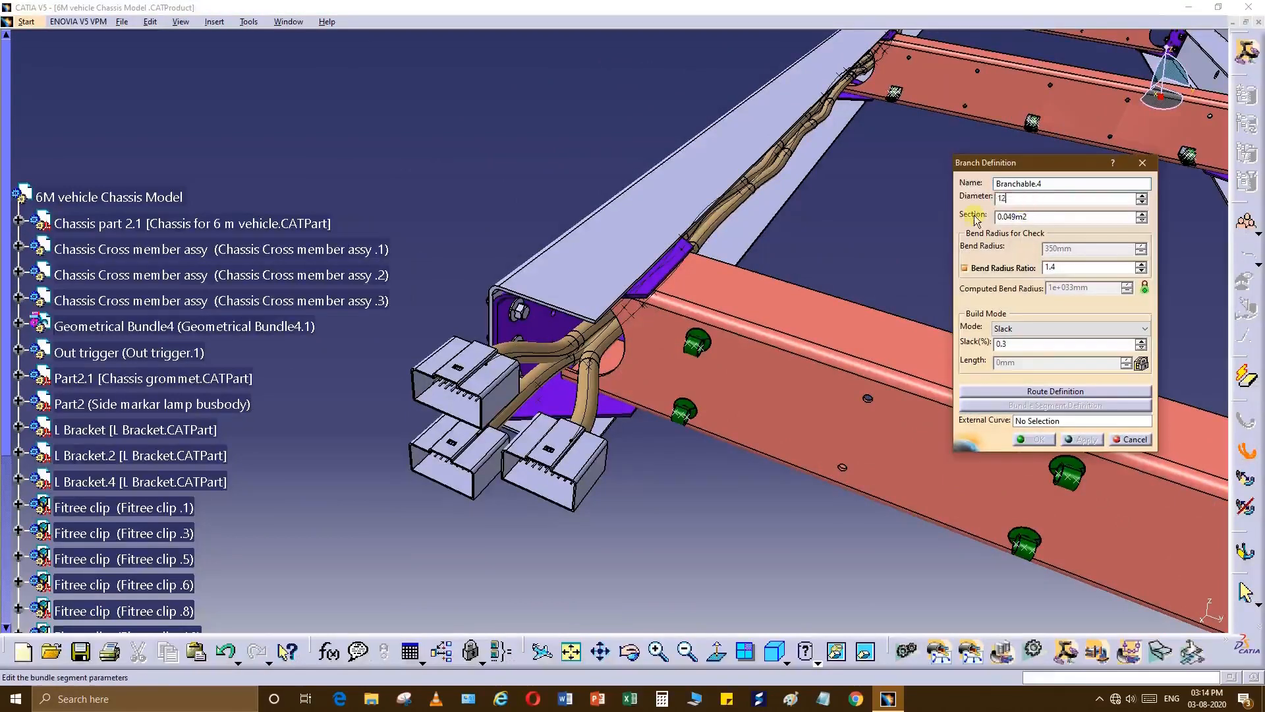
# Open the branch's route definition with its extended options and start the route at the new branch point on the harness.
pyautogui.click(1055, 391)
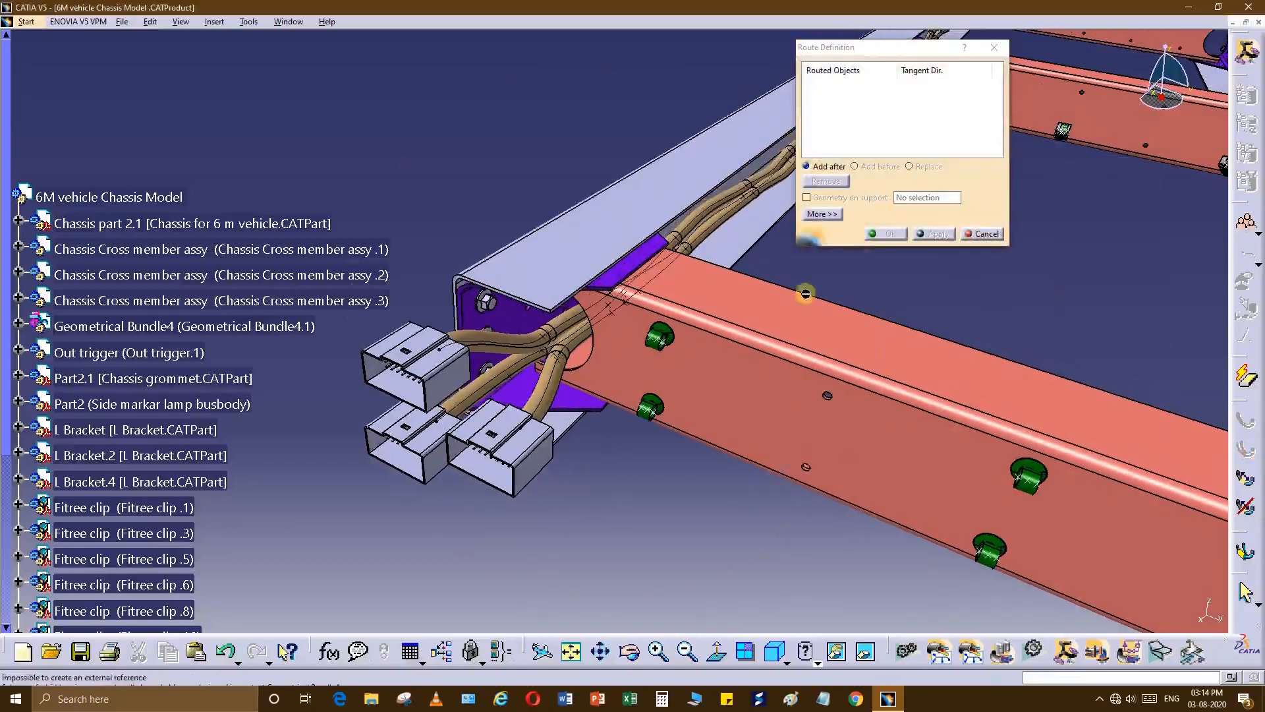
pyautogui.click(835, 215)
pyautogui.moveTo(678, 469); pyautogui.dragTo(641, 486, button='middle')
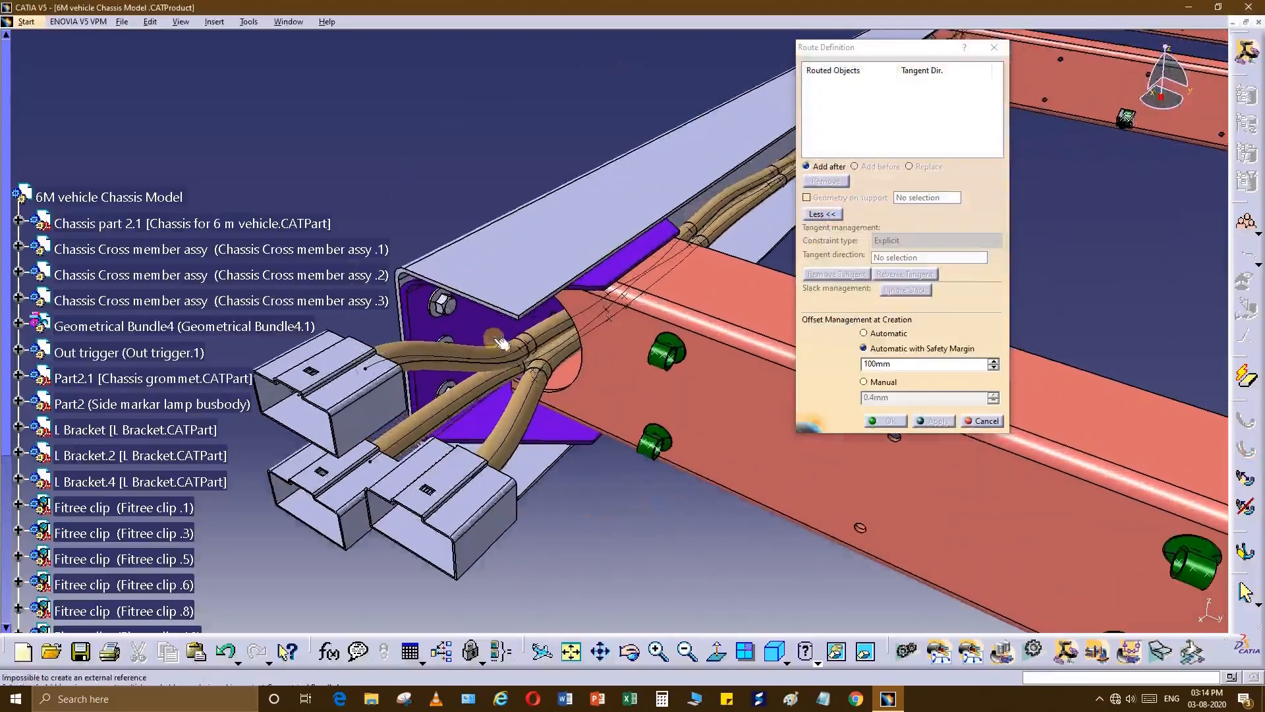
pyautogui.moveTo(539, 367); pyautogui.dragTo(580, 443, button='middle')
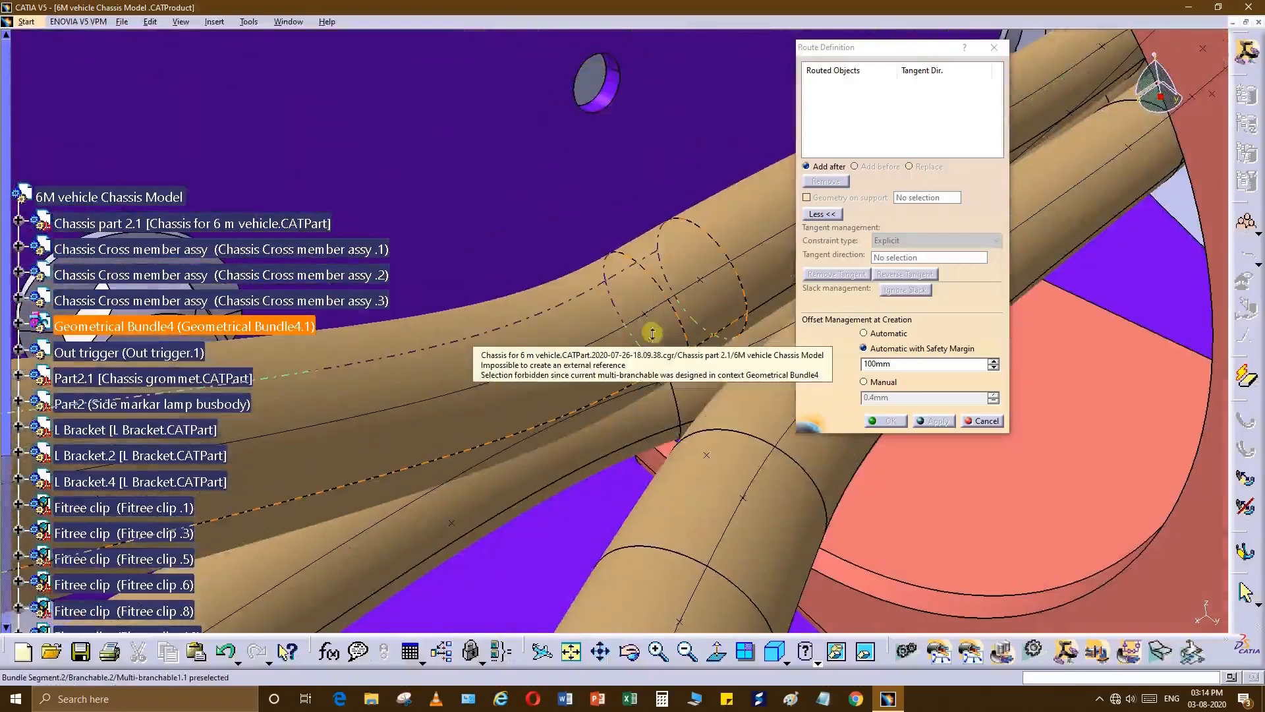
pyautogui.moveTo(652, 333); pyautogui.dragTo(601, 475, button='middle')
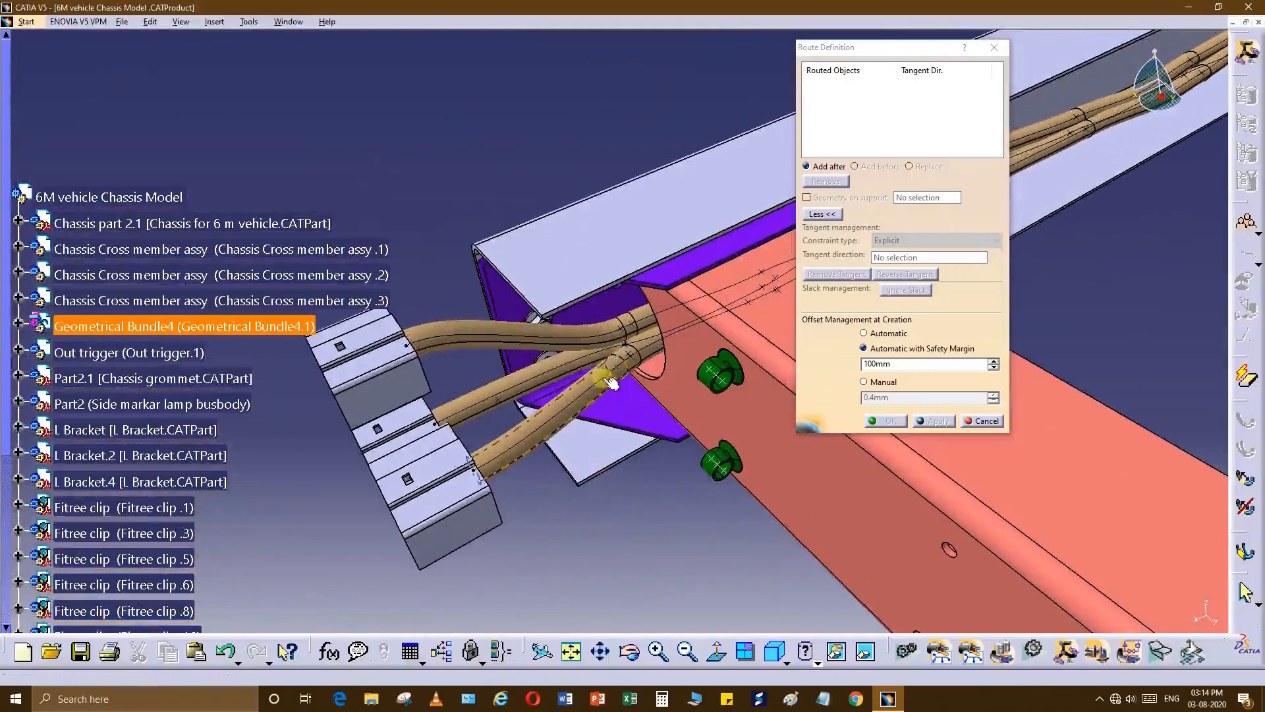
pyautogui.click(605, 342)
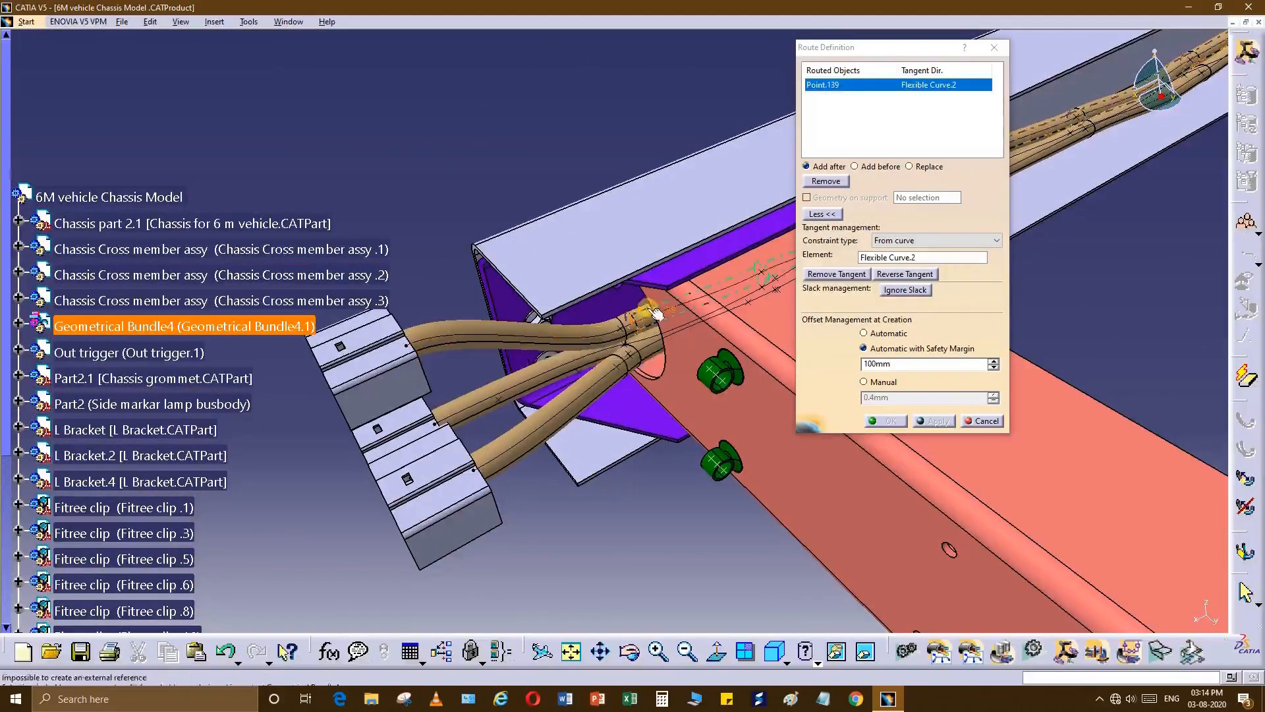
# Route the branch to the nearest upper clip on the cross member and reverse the tangent at the route's starting point.
pyautogui.moveTo(547, 382); pyautogui.dragTo(596, 441, button='middle')
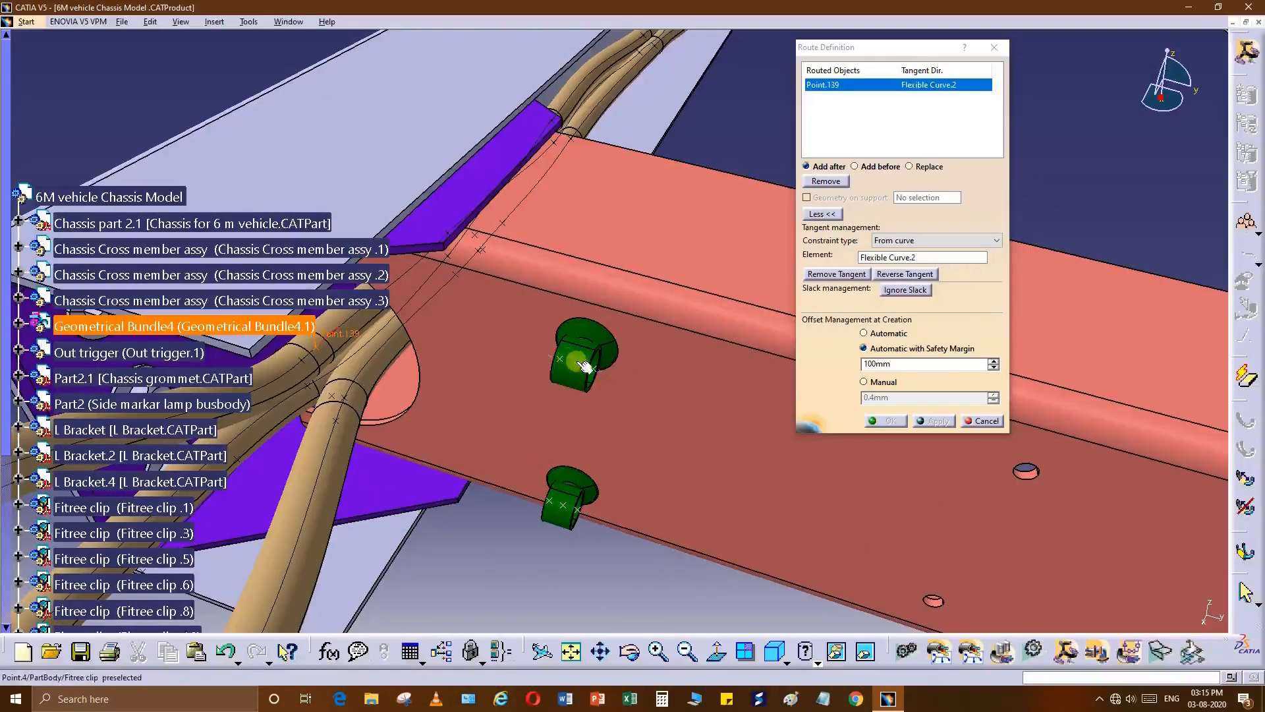
pyautogui.click(575, 363)
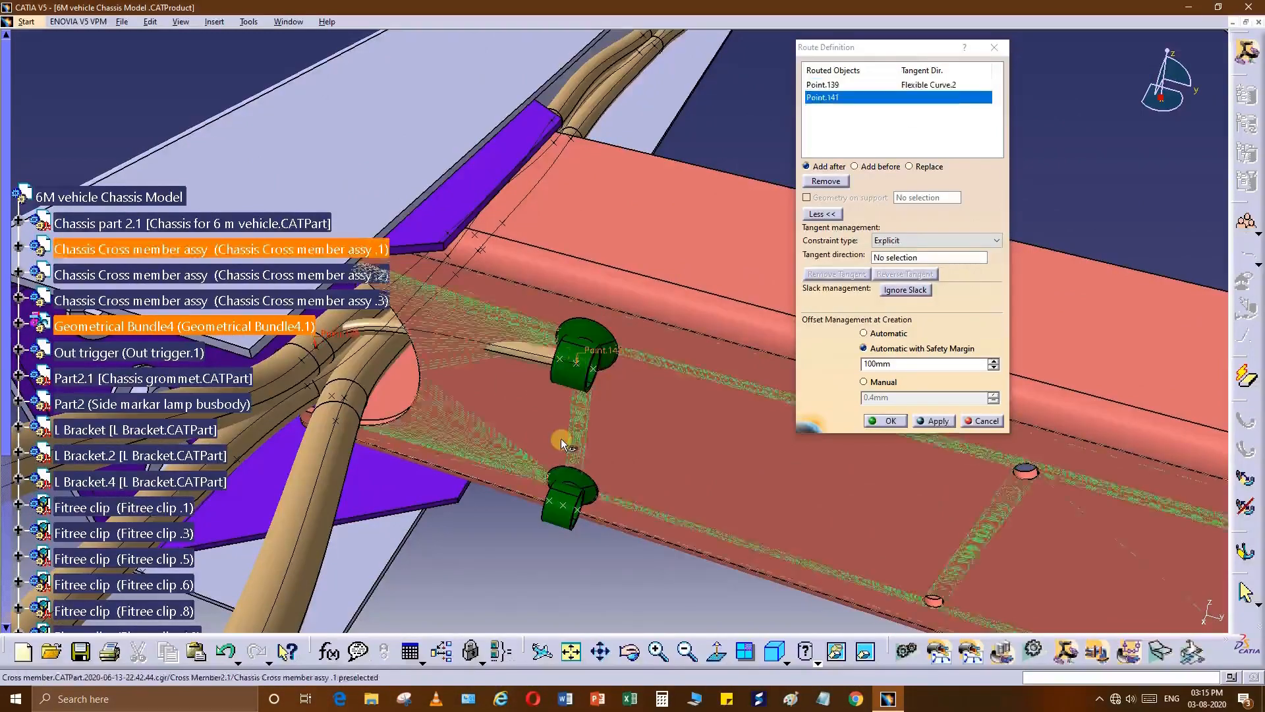
pyautogui.moveTo(560, 438); pyautogui.dragTo(600, 463, button='middle')
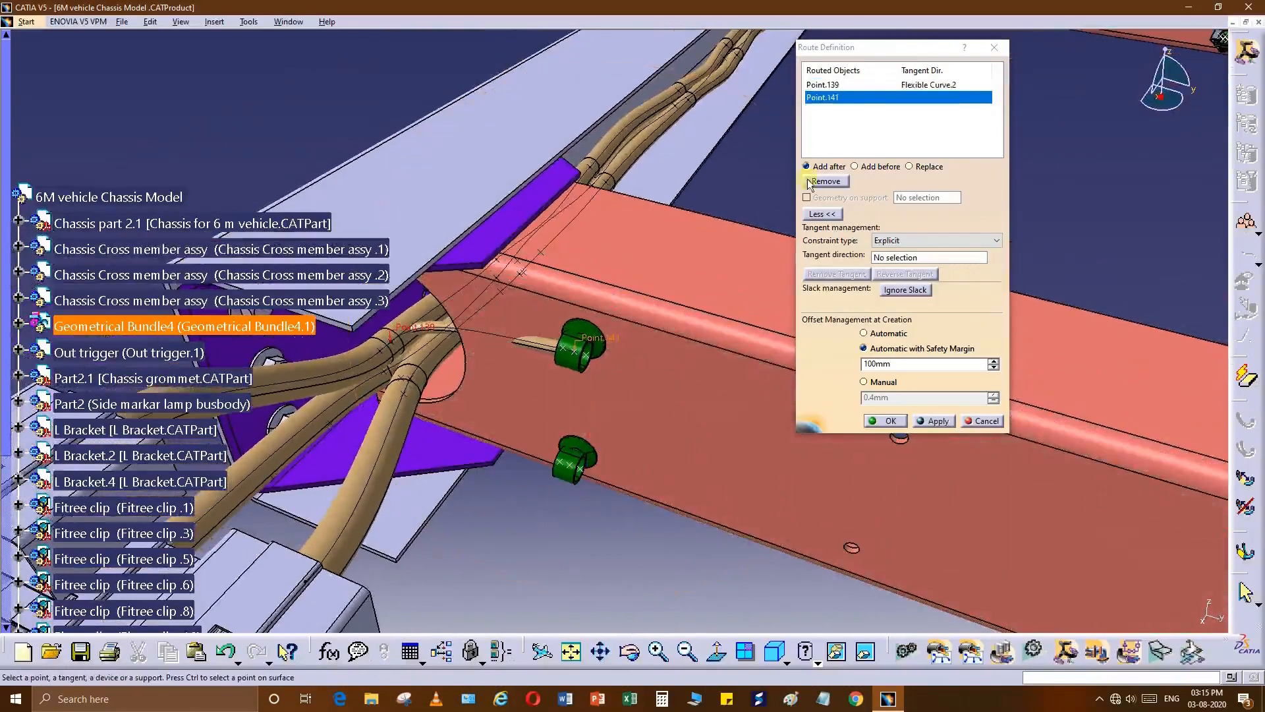
pyautogui.click(864, 84)
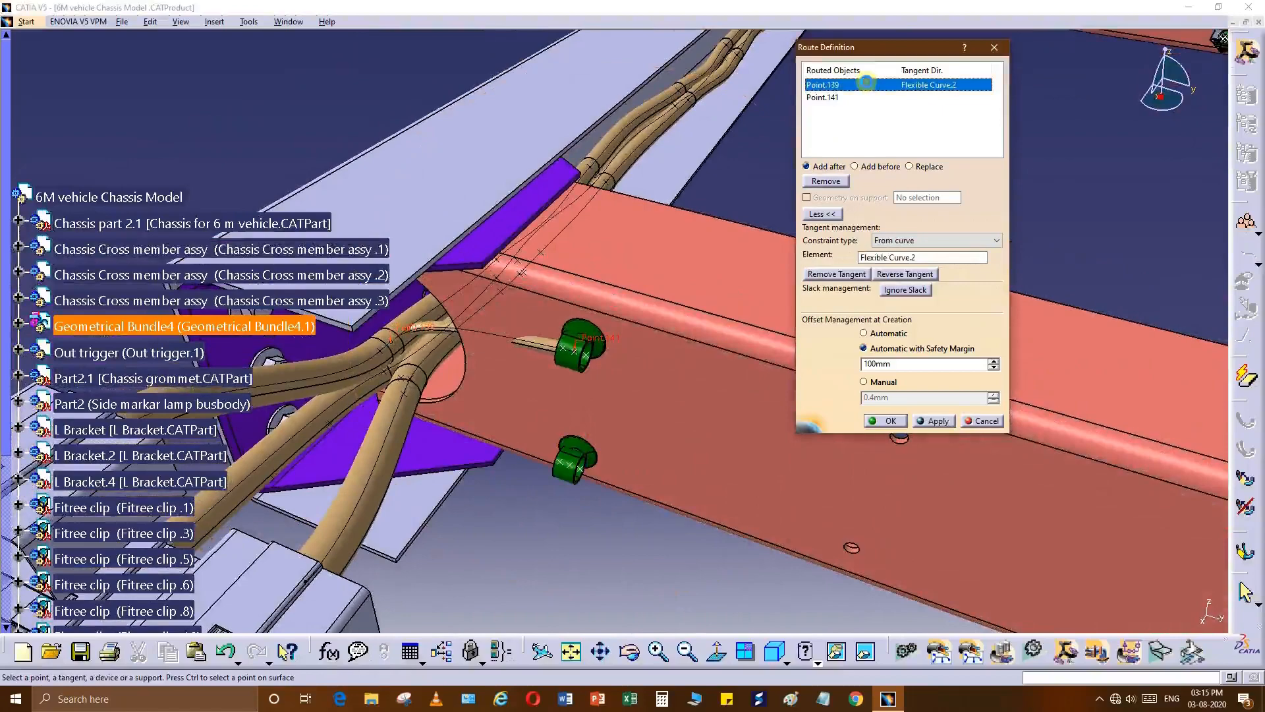
pyautogui.click(901, 275)
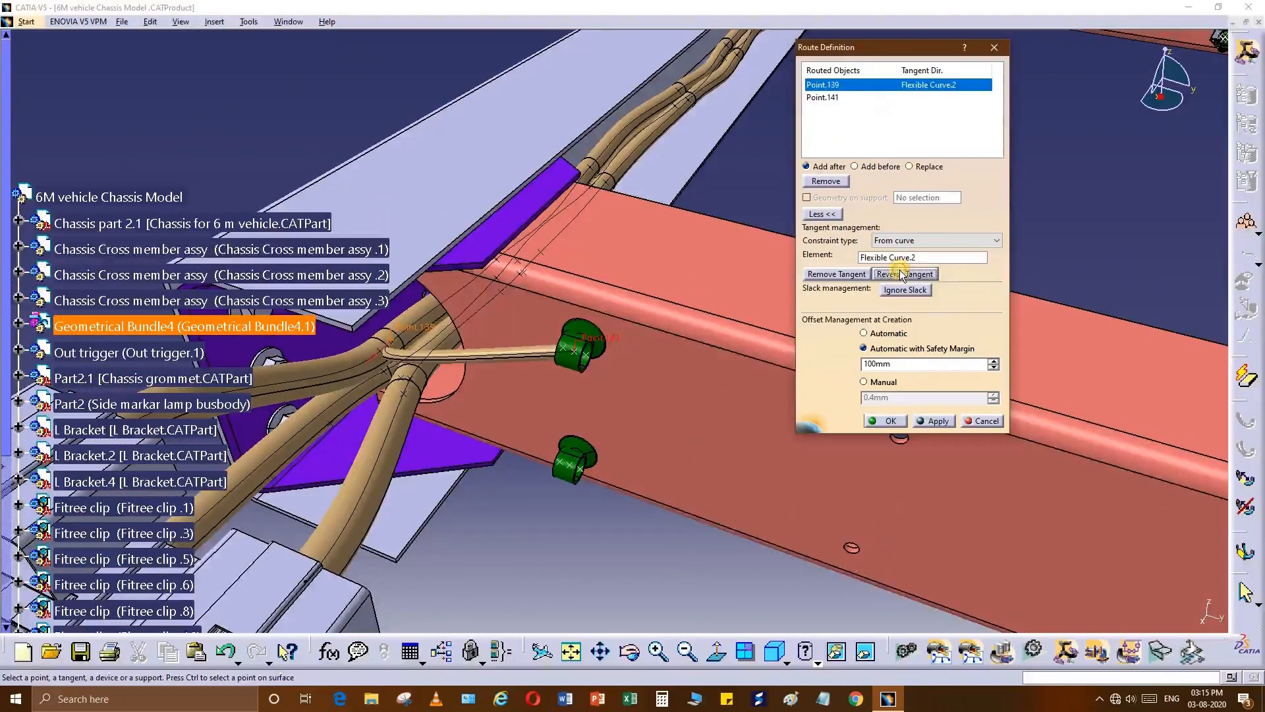
# Extend the route after the first clip through the middle and far upper clips on the cross member.
pyautogui.moveTo(527, 443); pyautogui.dragTo(728, 274, button='middle')
pyautogui.click(824, 98)
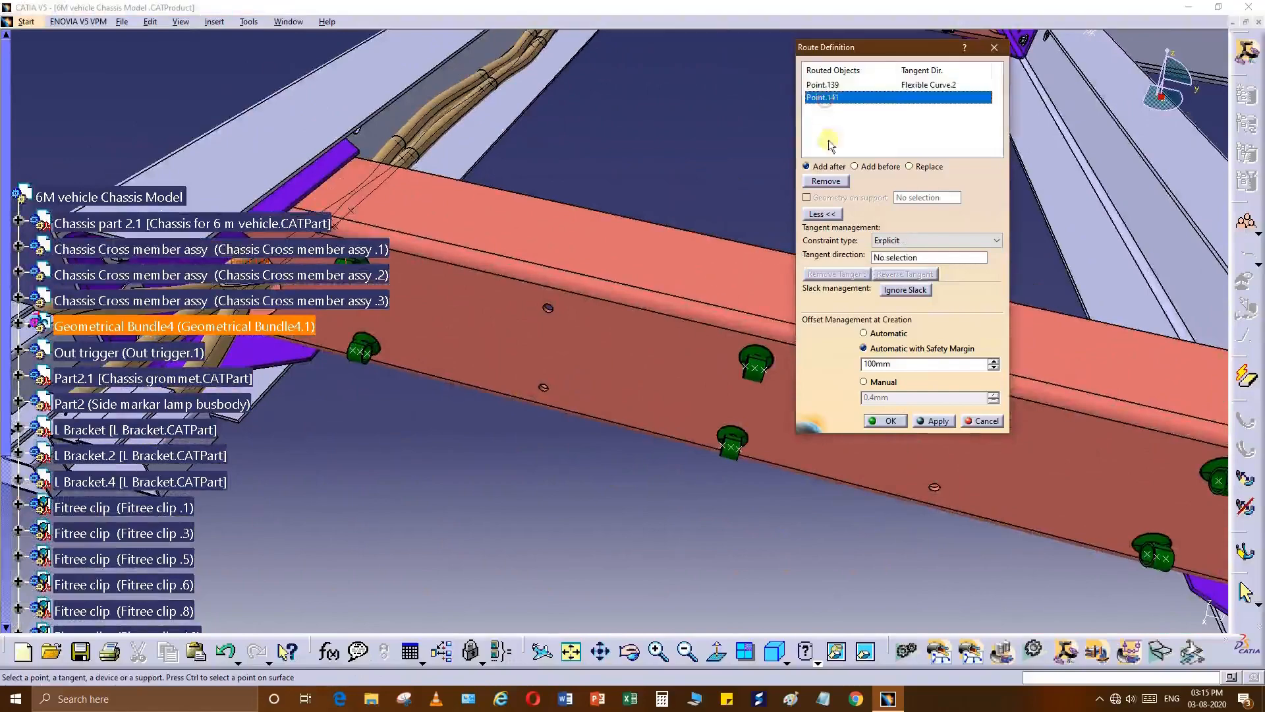
pyautogui.moveTo(729, 404); pyautogui.dragTo(383, 394, button='middle')
pyautogui.click(680, 359)
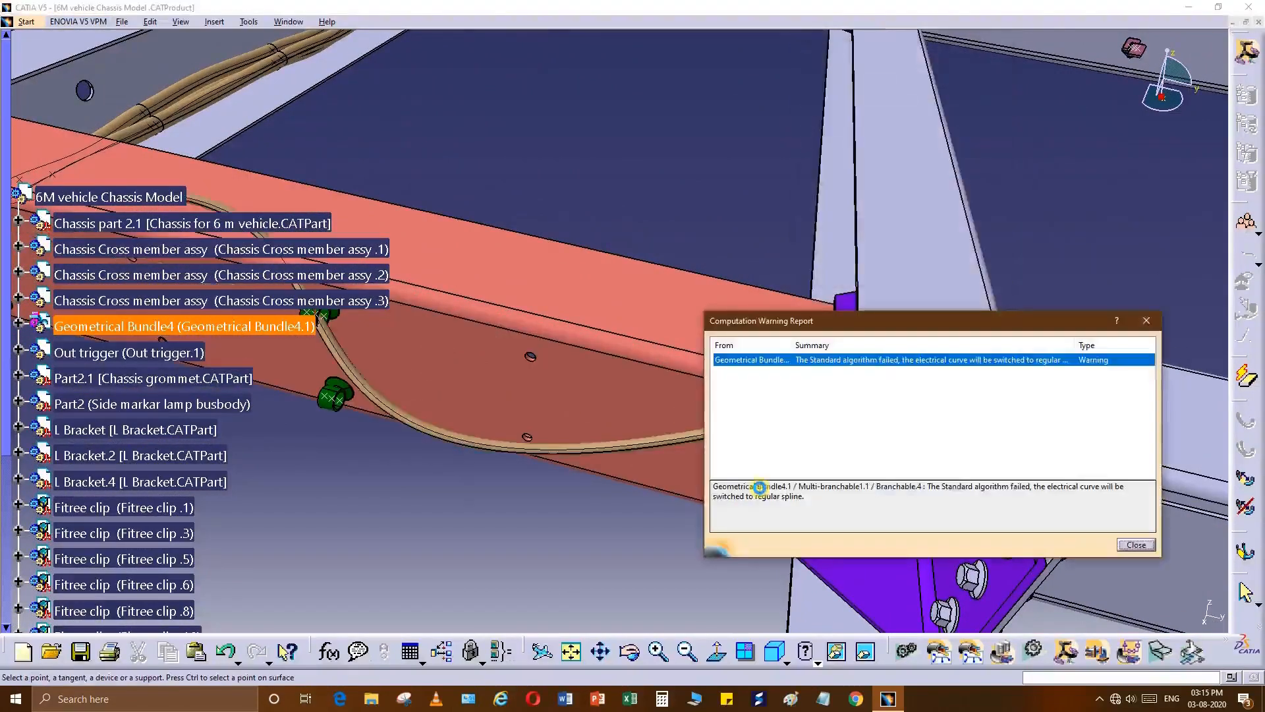
pyautogui.click(1136, 544)
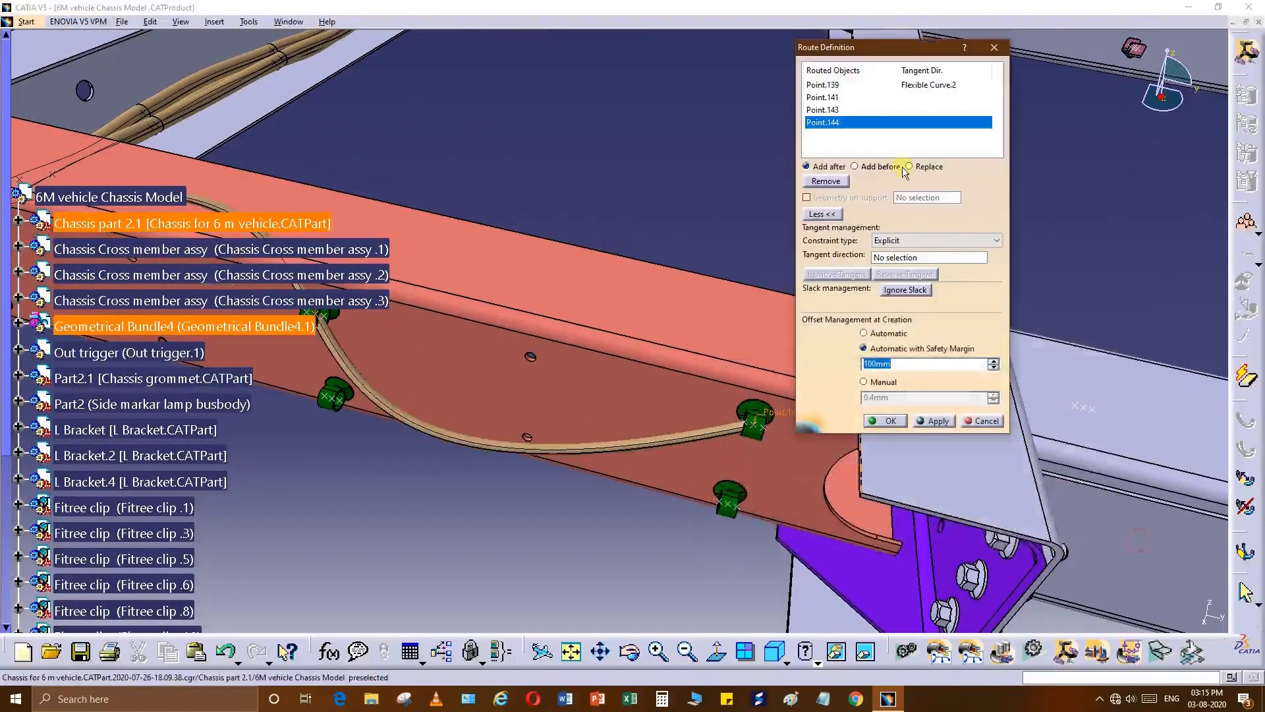
# Set the tangent direction to Y Component at the route points in the middle and far upper clips.
pyautogui.moveTo(577, 415); pyautogui.dragTo(462, 396, button='middle')
pyautogui.click(849, 110)
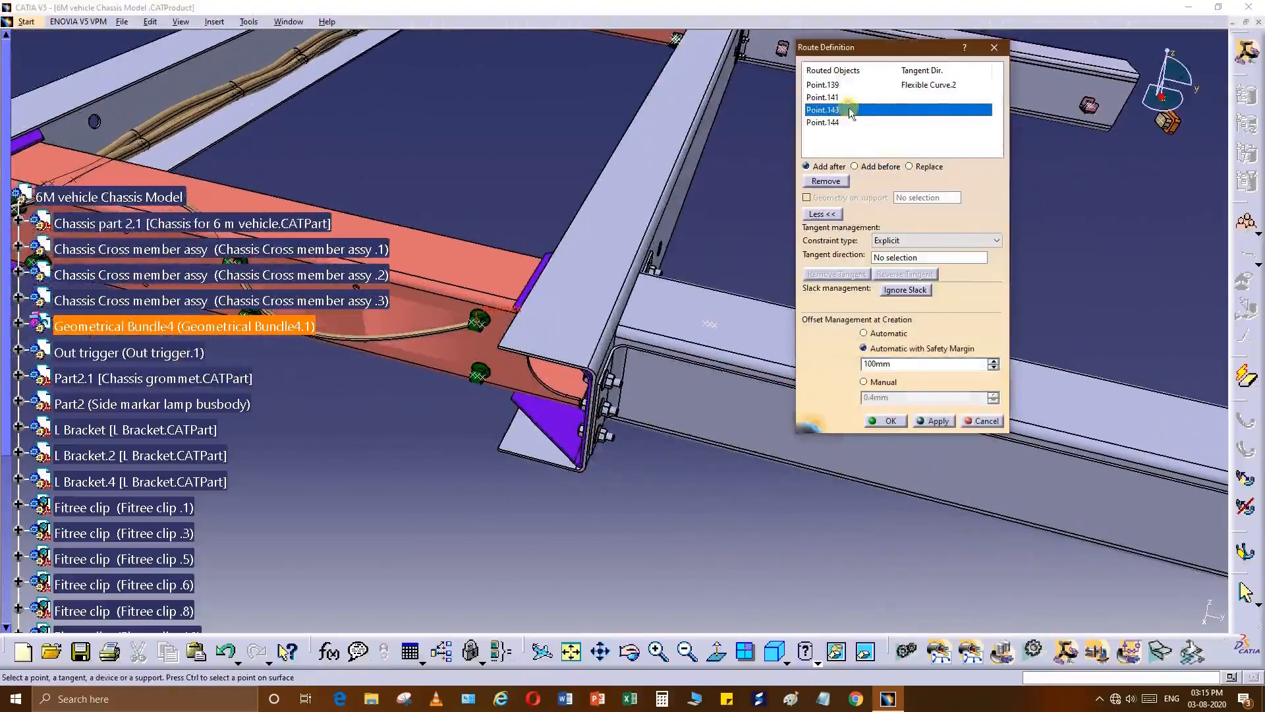
pyautogui.rightClick(922, 257)
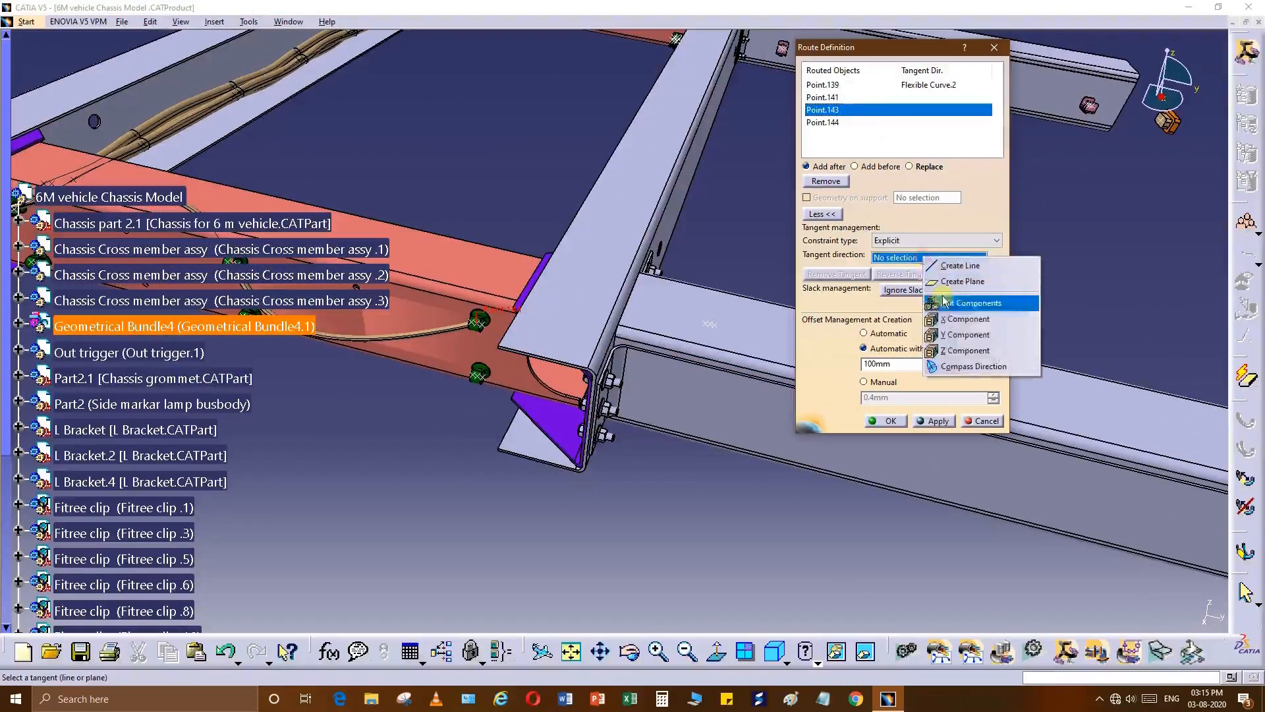
pyautogui.click(956, 337)
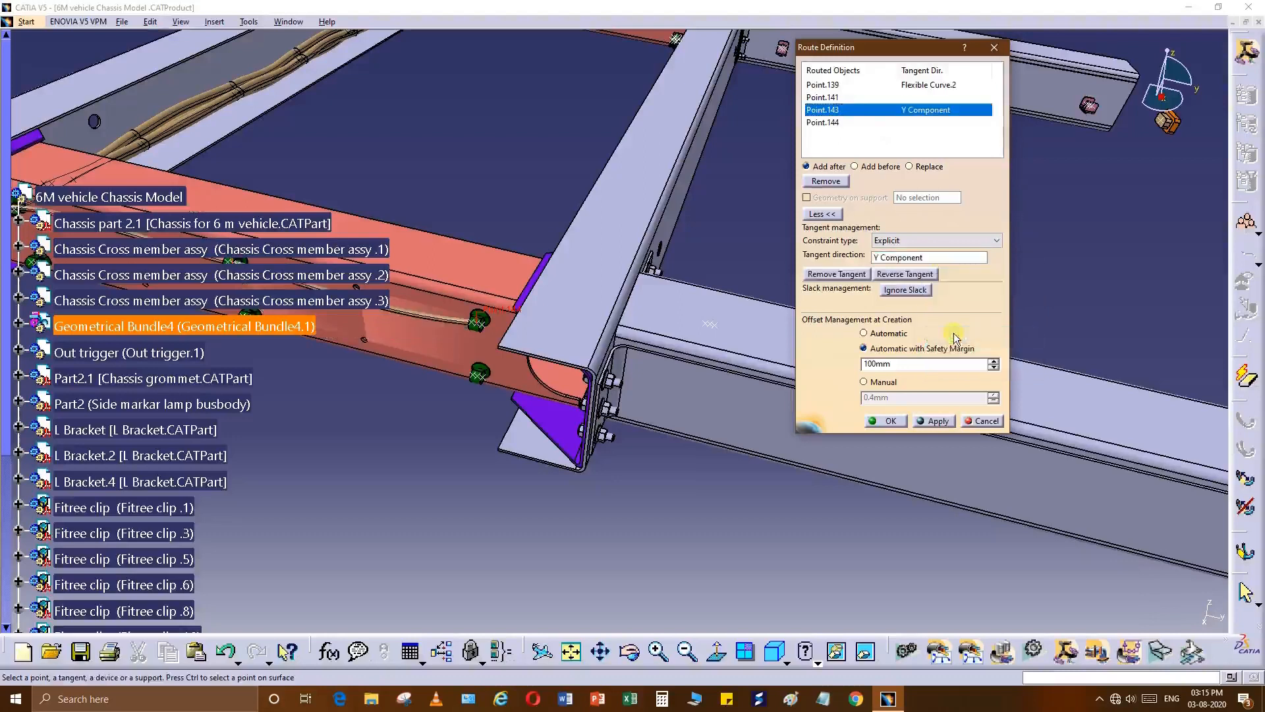
pyautogui.click(862, 120)
pyautogui.rightClick(904, 258)
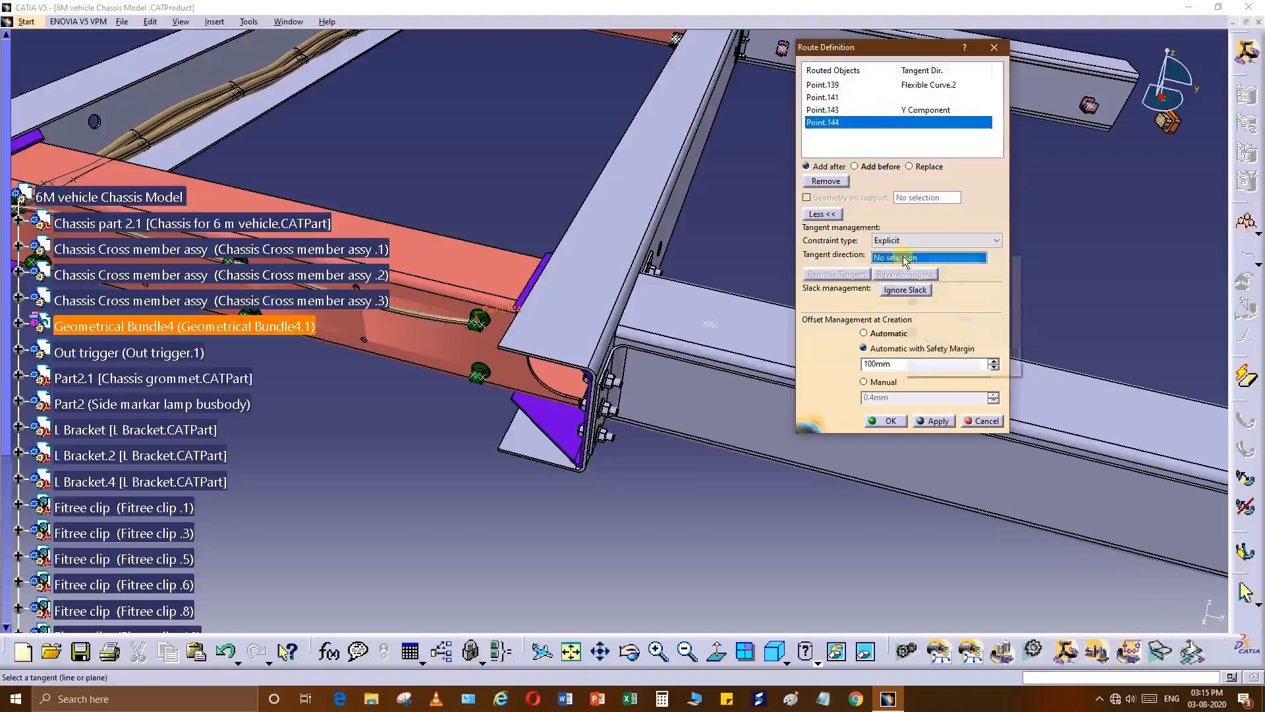
pyautogui.click(956, 338)
pyautogui.moveTo(659, 365); pyautogui.dragTo(739, 301, button='middle')
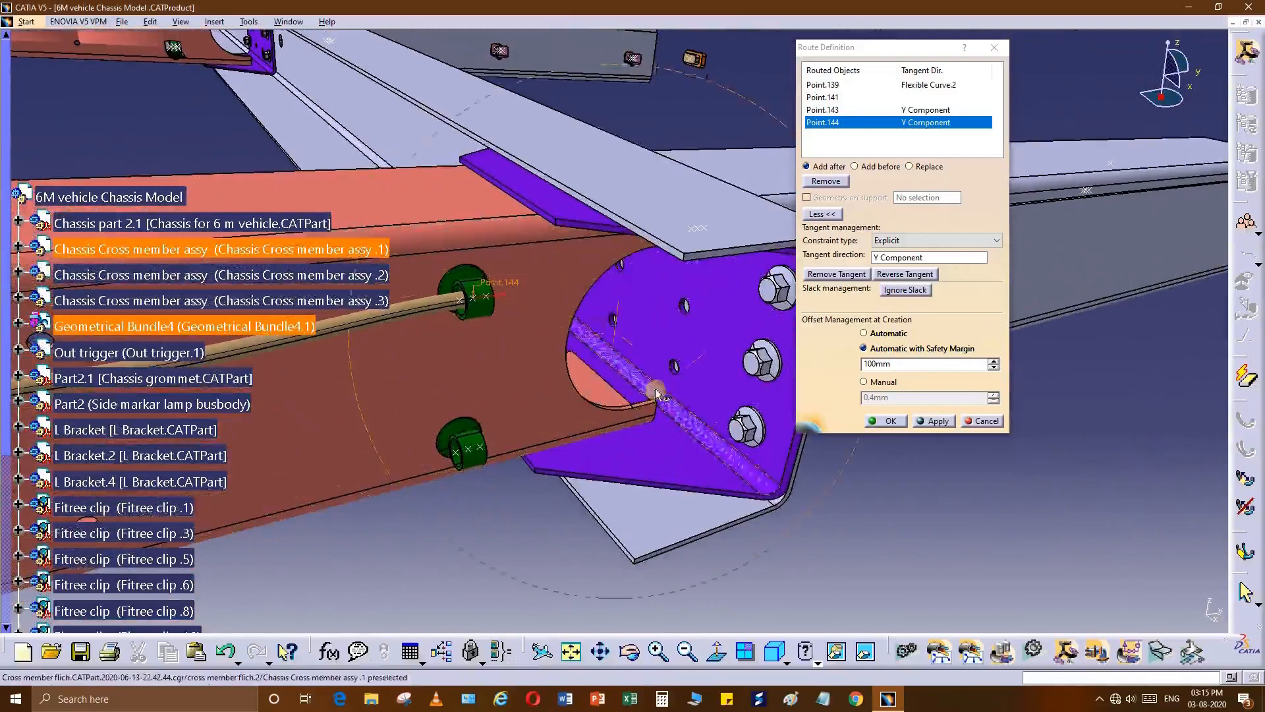
# Extend the route across the purple bracket at the cross member's end with two points at a 10 mm safety margin.
pyautogui.moveTo(655, 390); pyautogui.dragTo(665, 351, button='middle')
pyautogui.moveTo(893, 365); pyautogui.dragTo(857, 367)
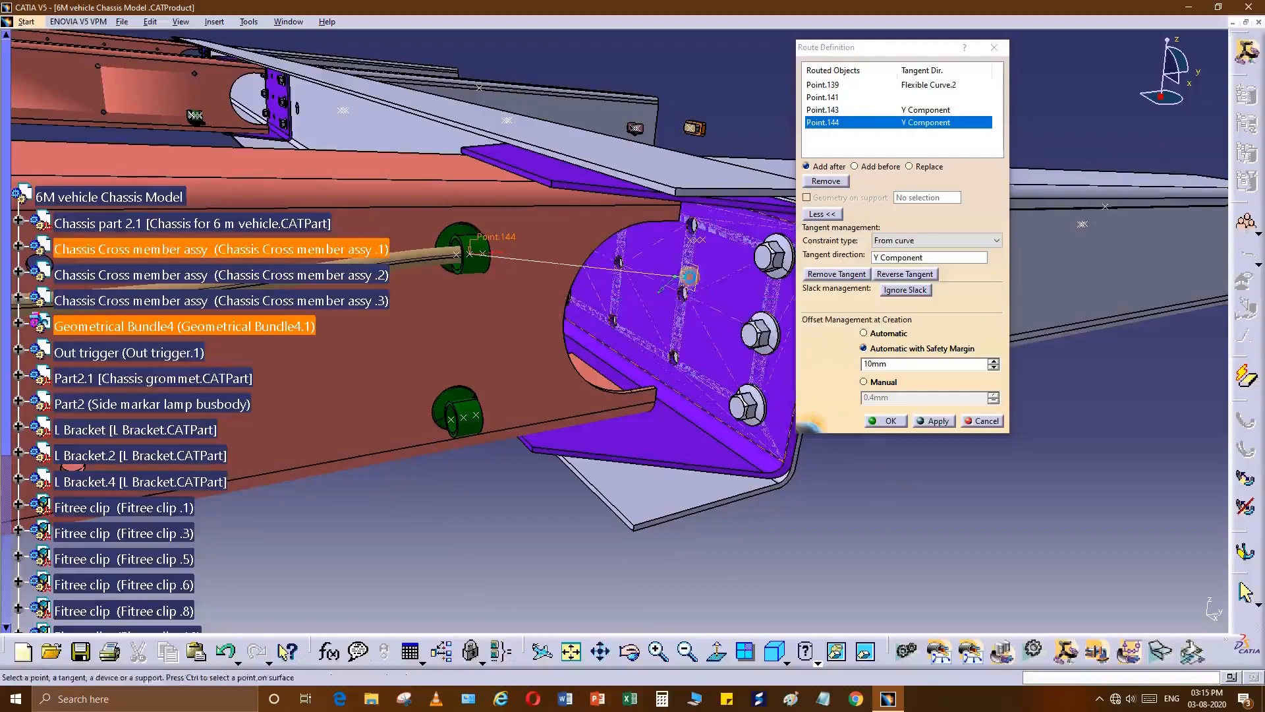
pyautogui.click(697, 280)
pyautogui.moveTo(697, 280); pyautogui.dragTo(562, 303, button='middle')
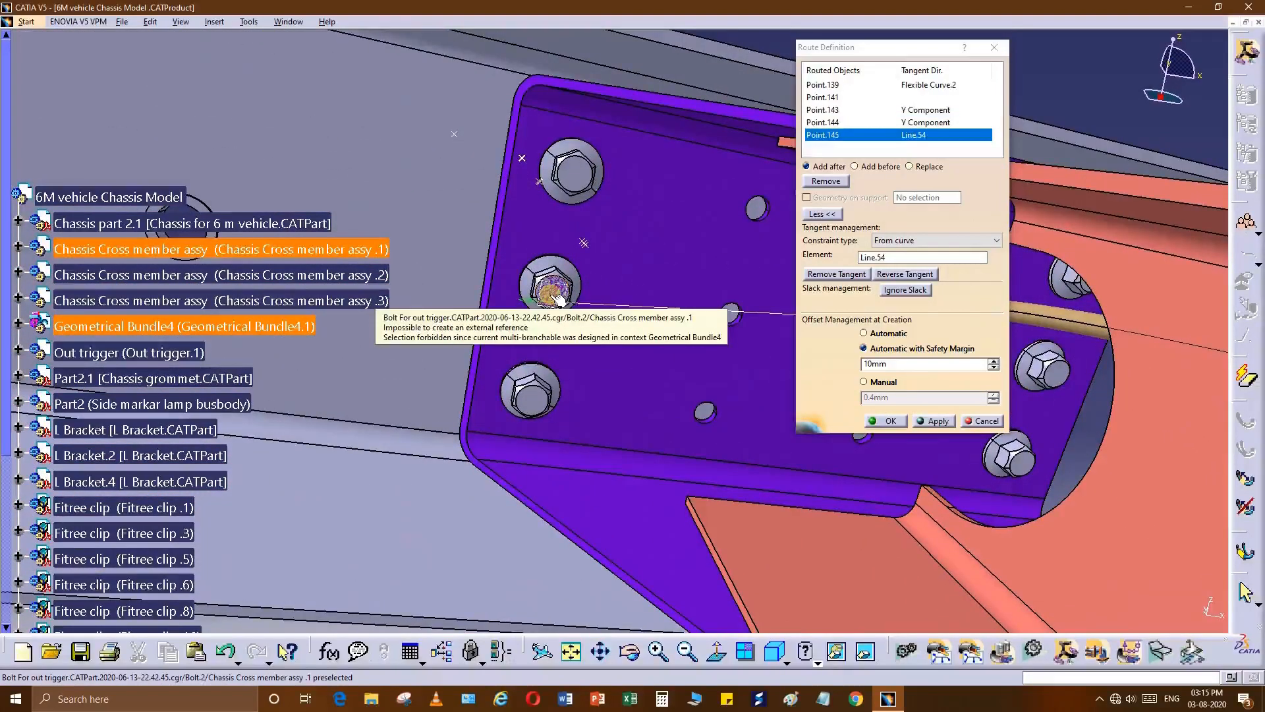
pyautogui.click(559, 299)
pyautogui.moveTo(558, 300); pyautogui.dragTo(621, 338, button='middle')
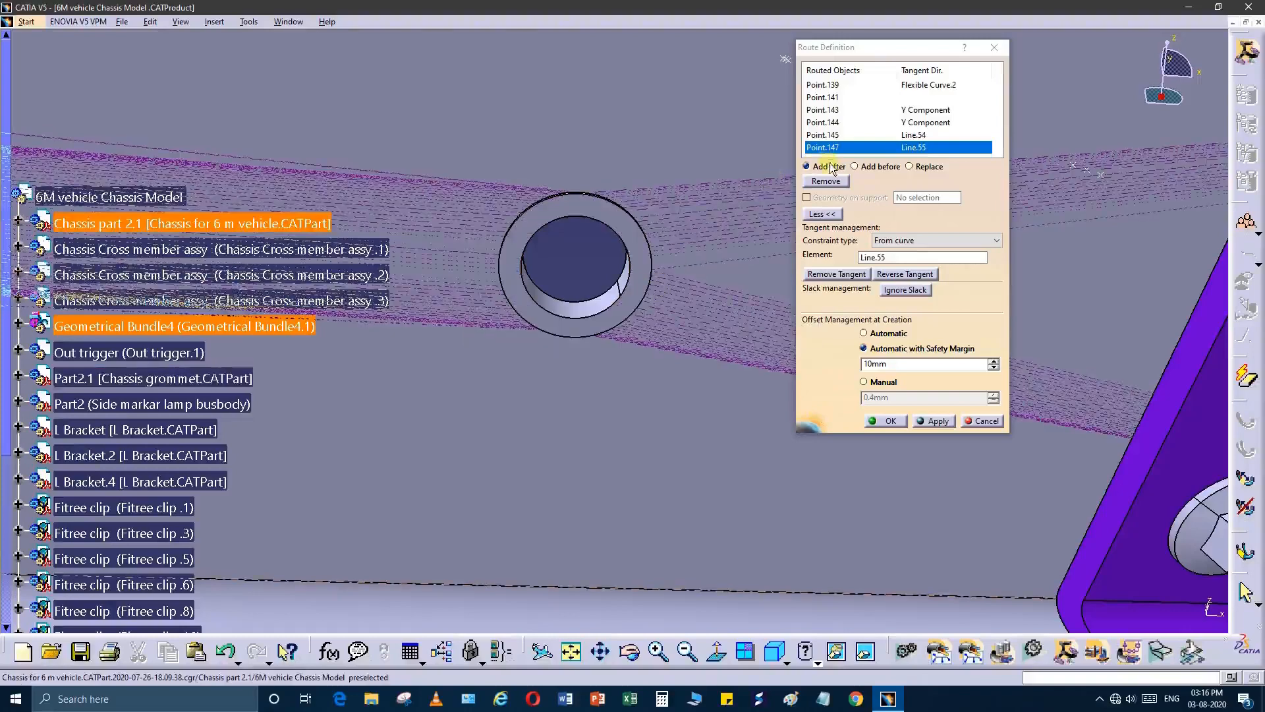
# Set the safety margin to 5 mm and extend the route through the grommet in the chassis rail.
pyautogui.moveTo(897, 365); pyautogui.dragTo(856, 367)
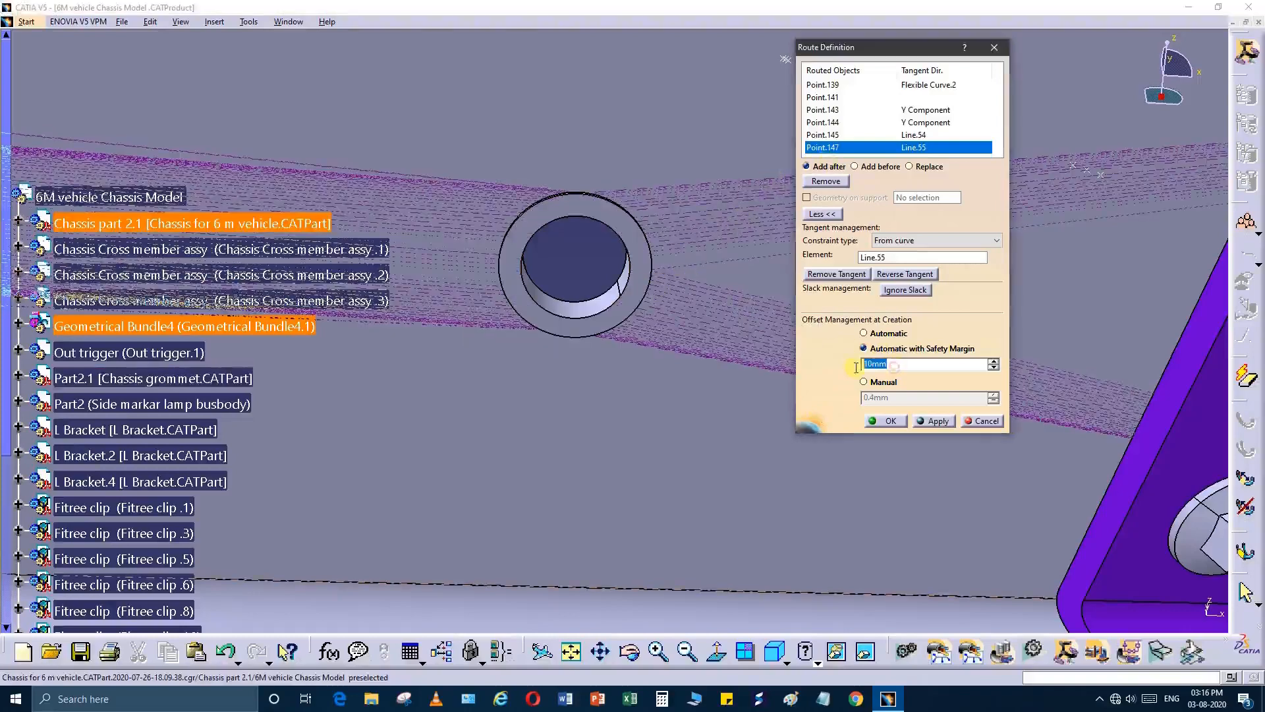
pyautogui.write('5')
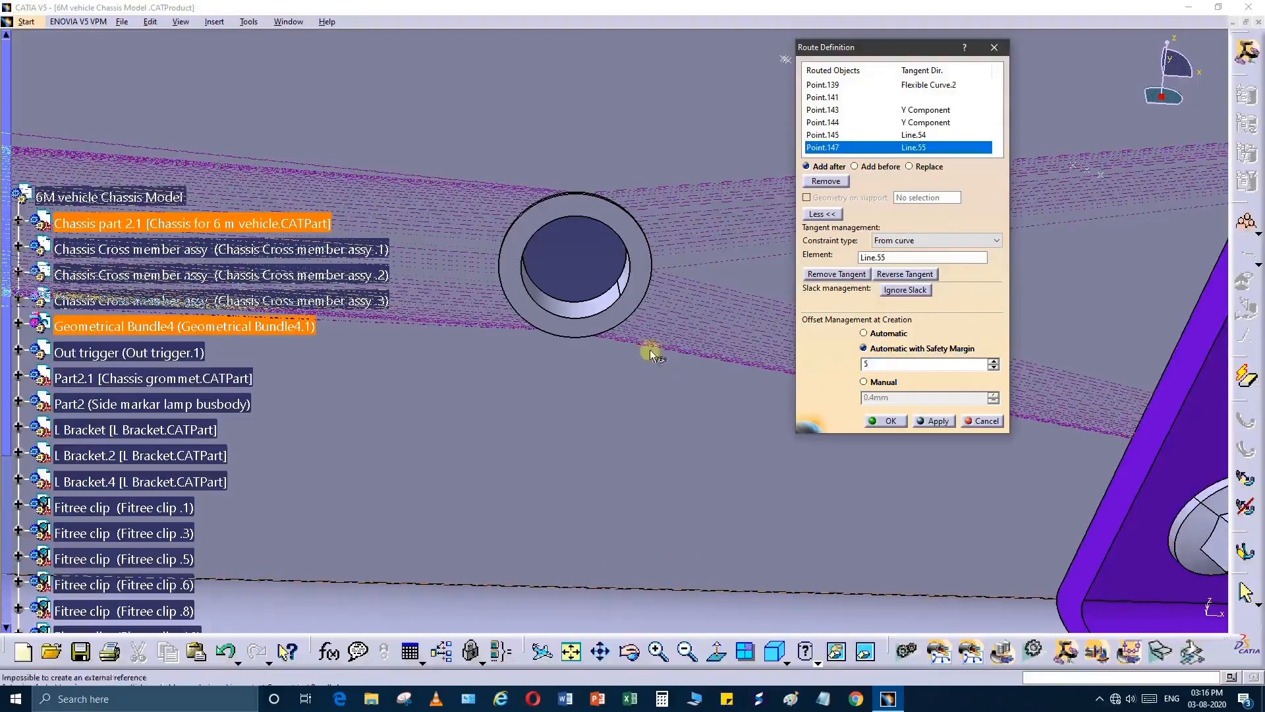
pyautogui.click(583, 269)
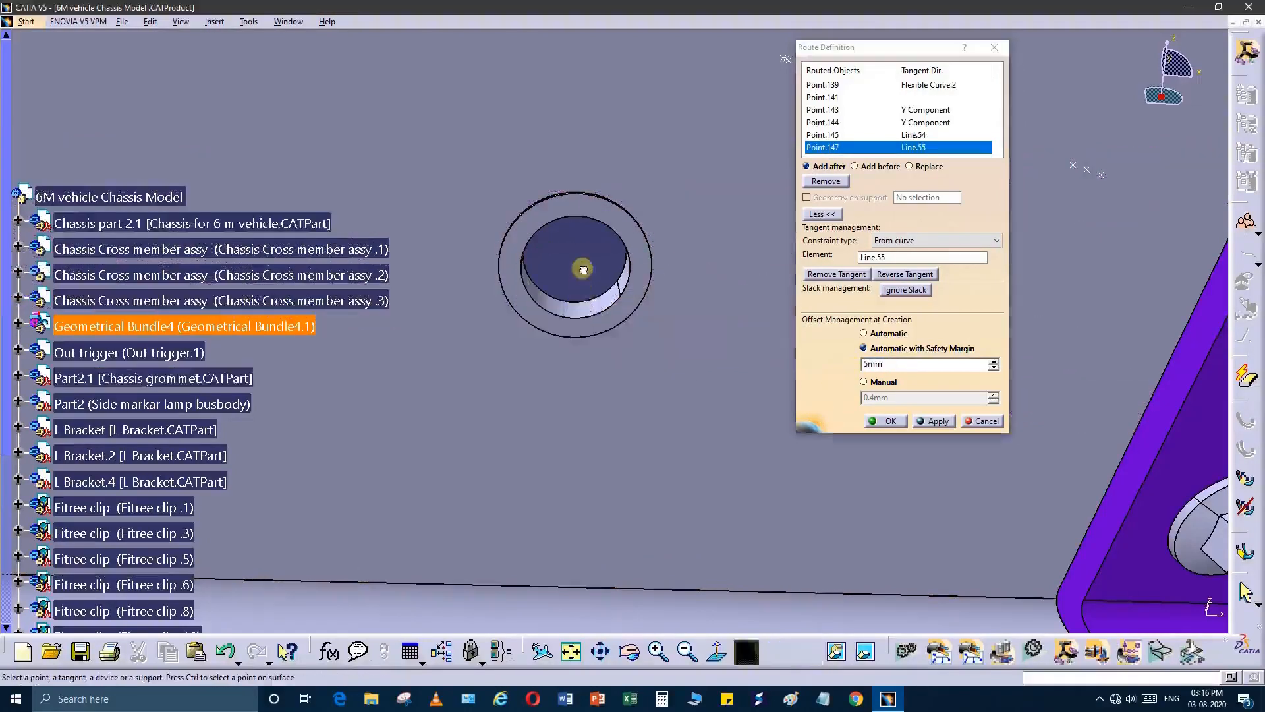
pyautogui.click(586, 315)
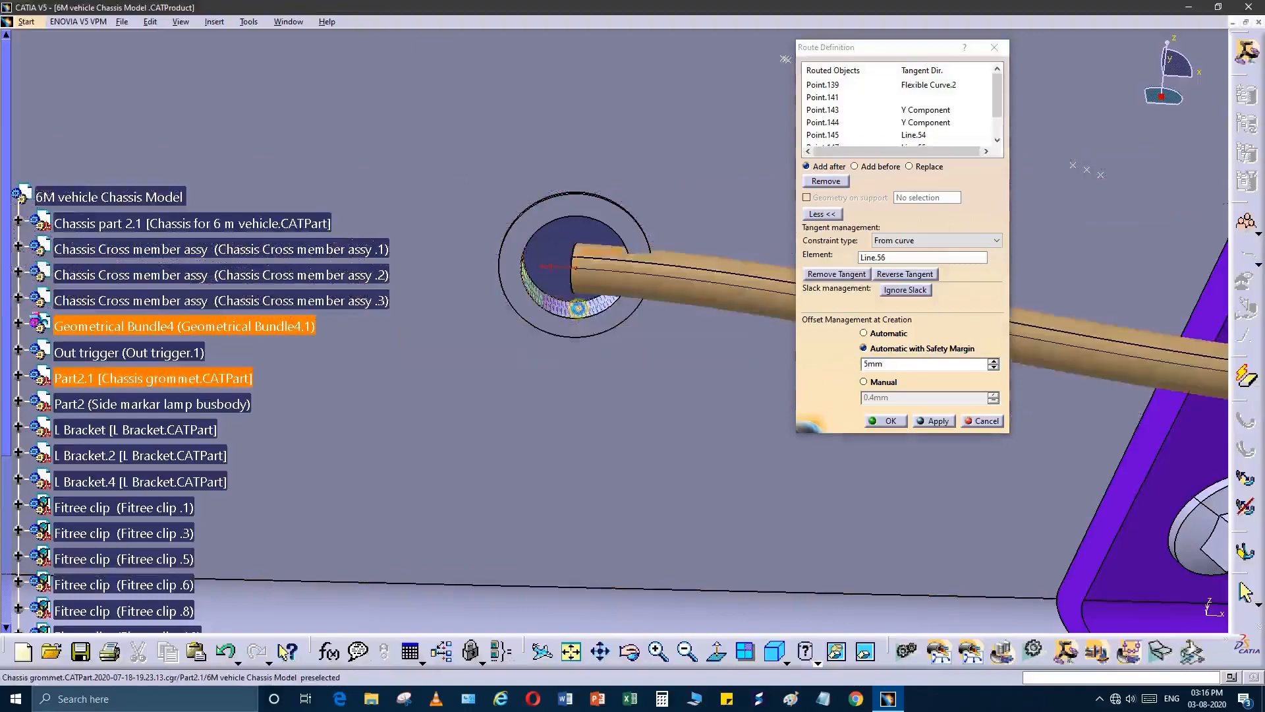
pyautogui.scroll(5, 663, 507)
pyautogui.moveTo(663, 508); pyautogui.dragTo(565, 394, button='middle')
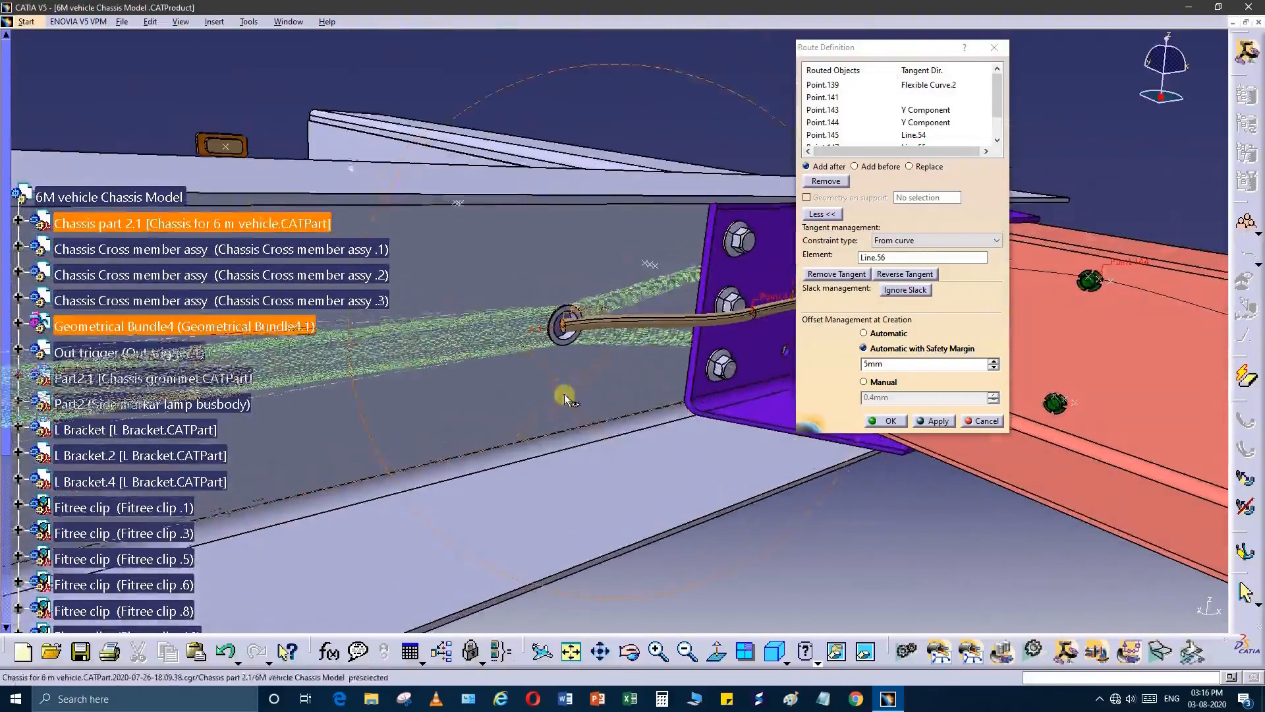
# Set the tangent at the grommet's route point to an explicit Y Component direction.
pyautogui.click(998, 141)
pyautogui.click(997, 140)
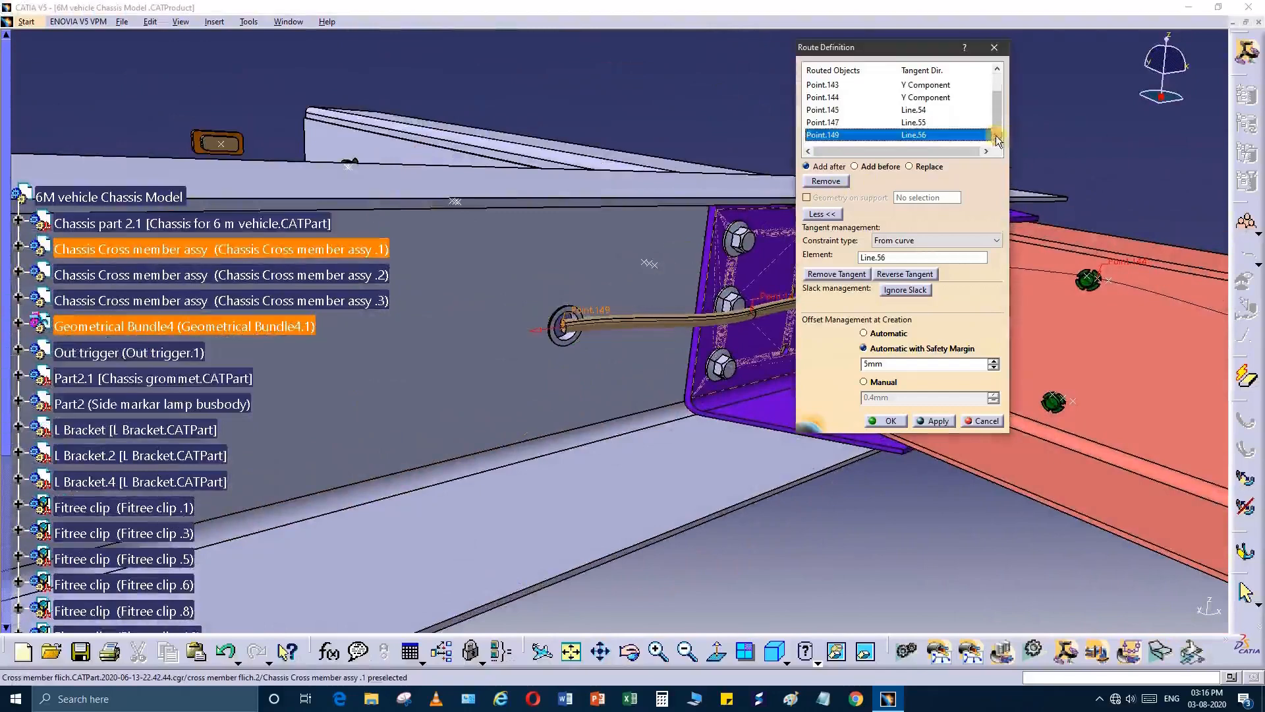
pyautogui.click(905, 240)
pyautogui.click(902, 261)
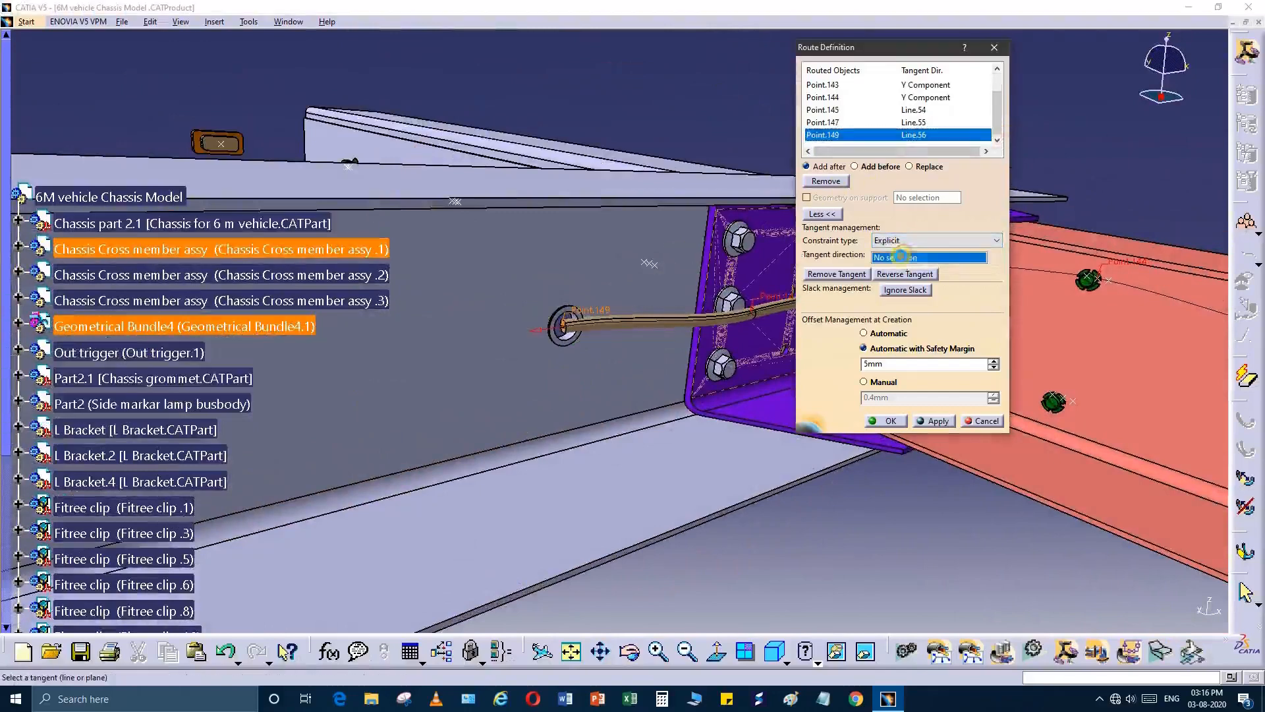
pyautogui.rightClick(902, 258)
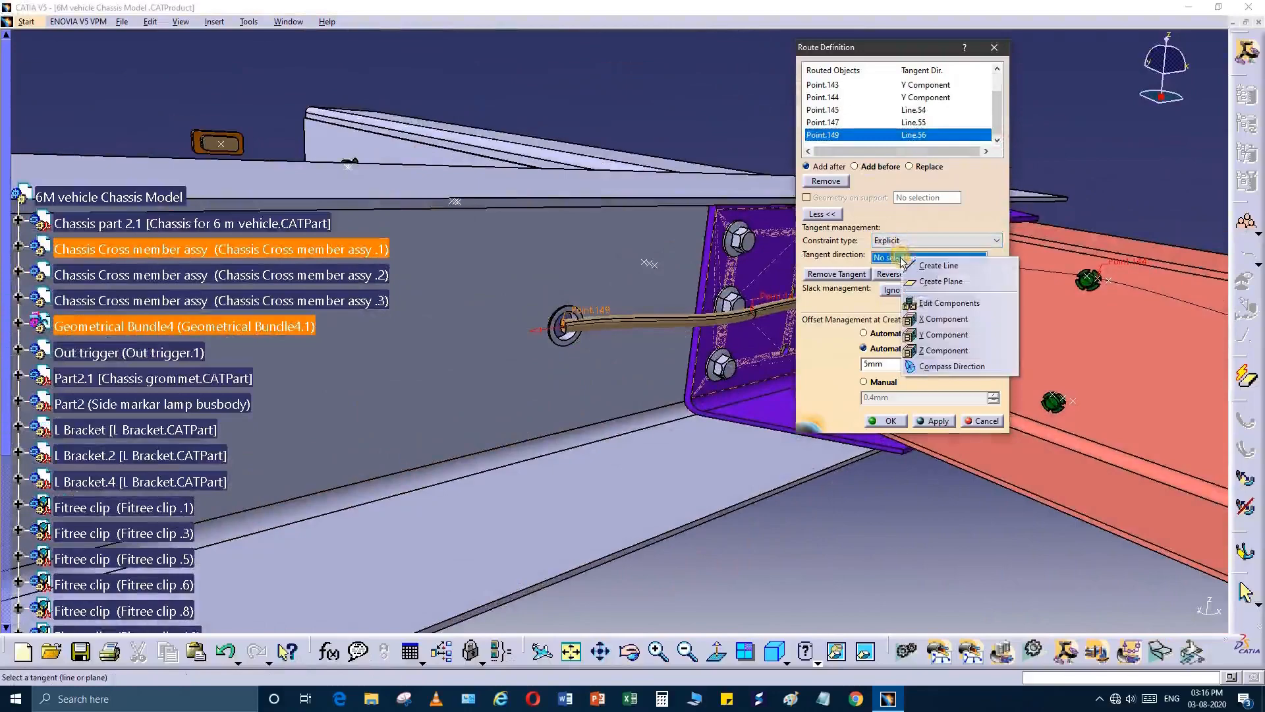
pyautogui.click(933, 335)
# Extend the route to the first clip on the out trigger with its tangent direction set to Y Component.
pyautogui.moveTo(446, 417); pyautogui.dragTo(807, 309, button='middle')
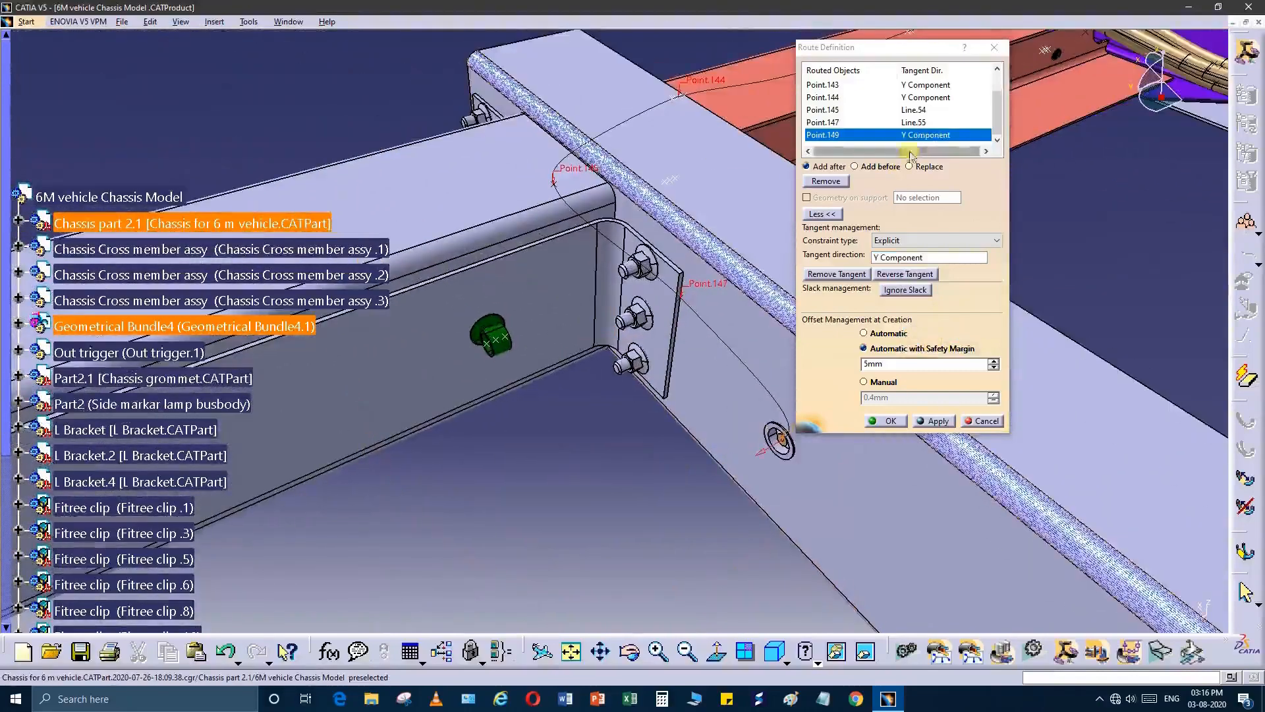
pyautogui.click(819, 171)
pyautogui.moveTo(757, 255); pyautogui.dragTo(465, 402, button='middle')
pyautogui.click(451, 388)
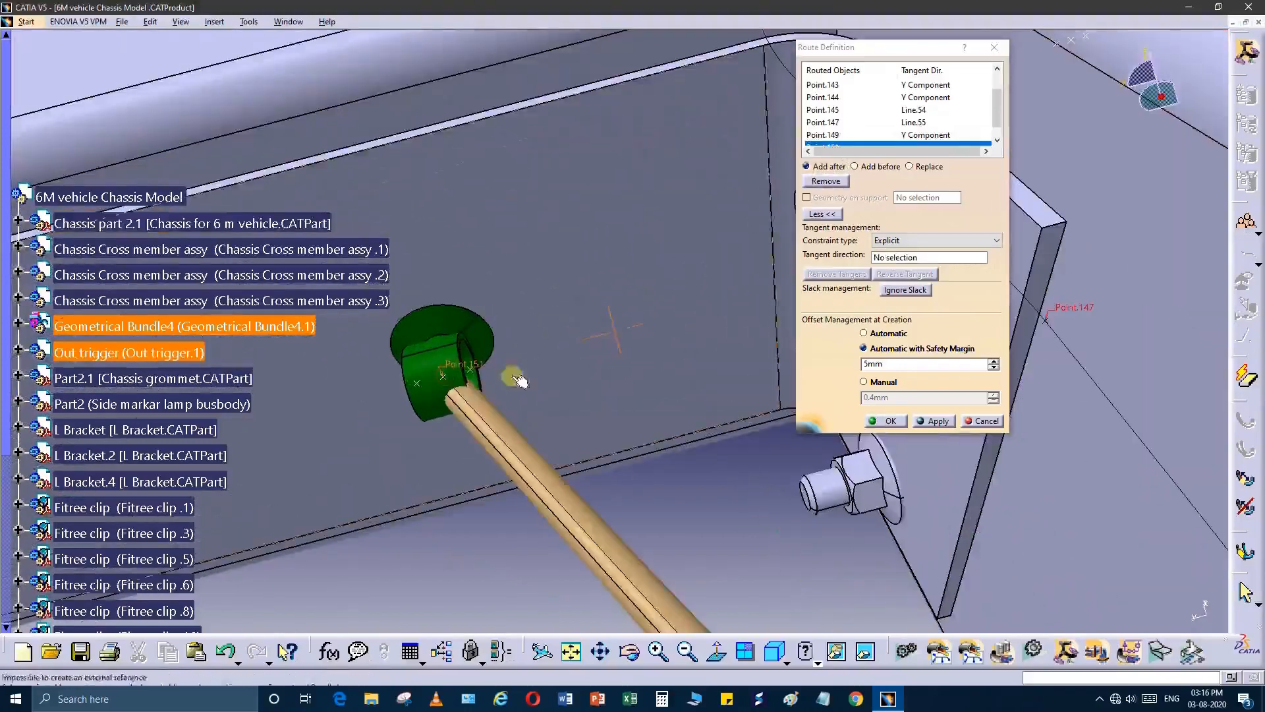
pyautogui.moveTo(522, 368); pyautogui.dragTo(591, 354, button='middle')
pyautogui.rightClick(883, 257)
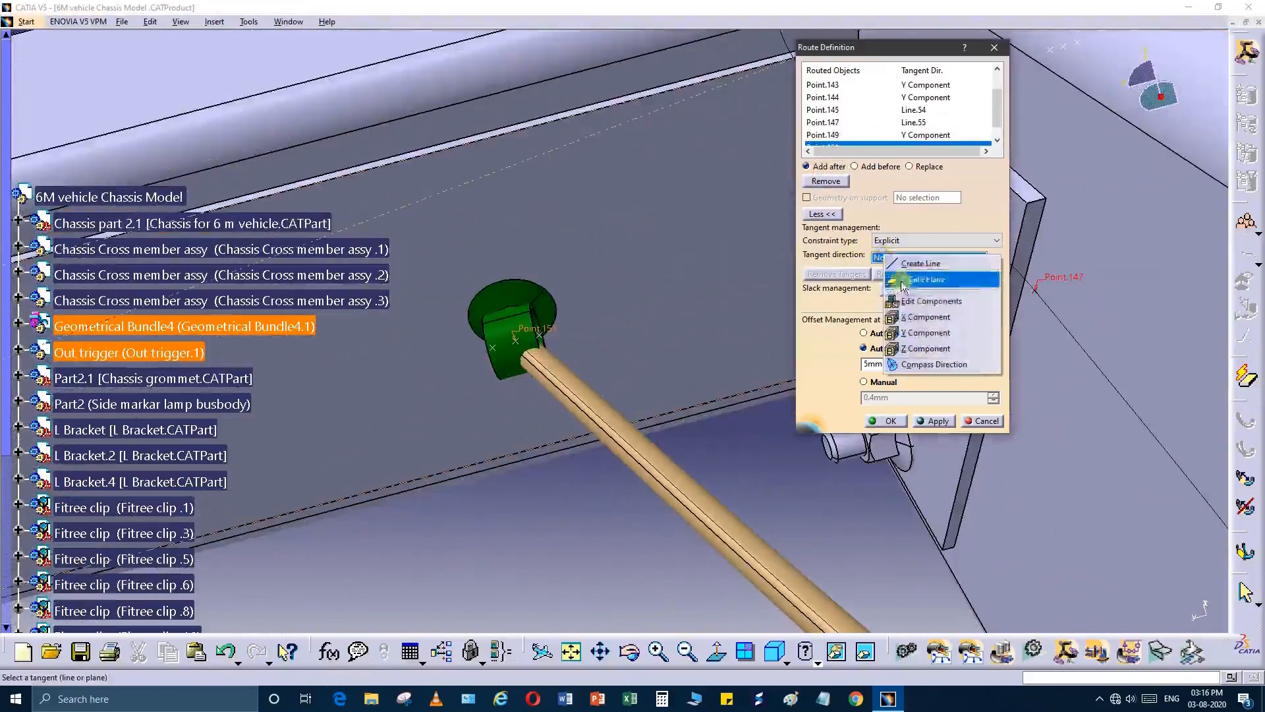
pyautogui.click(915, 334)
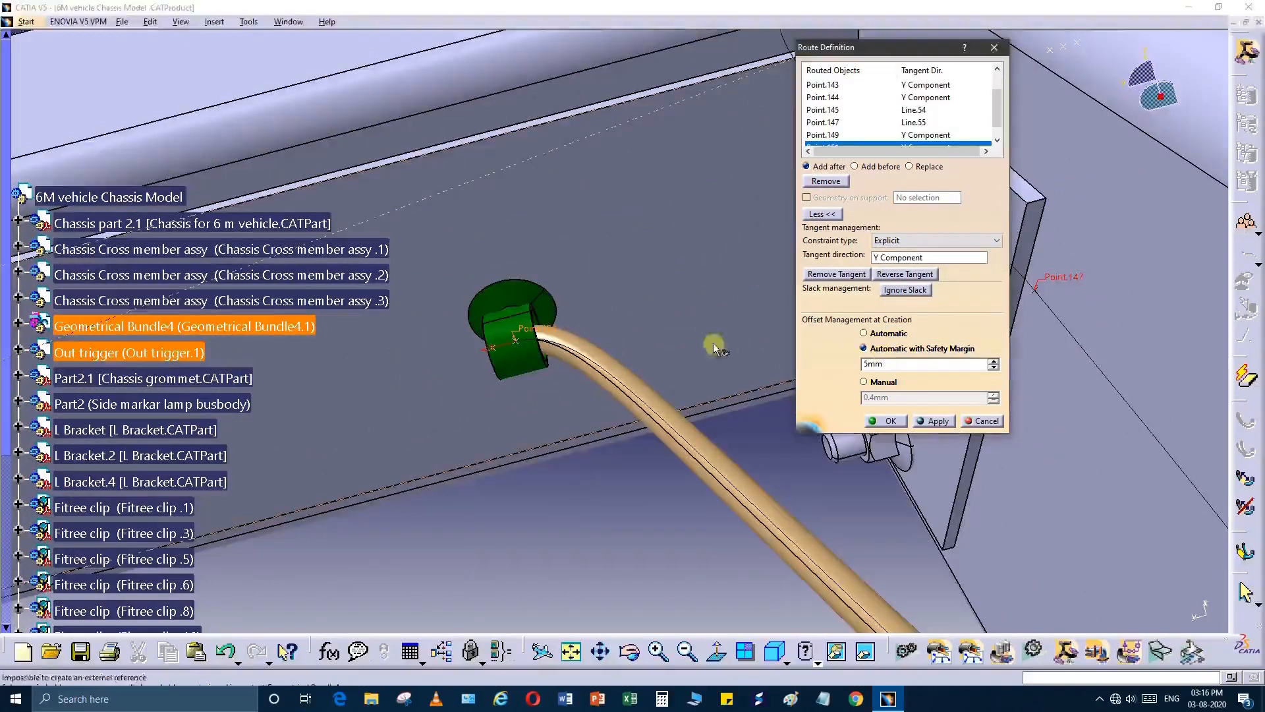
# Extend the route through the next two clips along the out trigger.
pyautogui.moveTo(714, 342); pyautogui.dragTo(610, 385, button='middle')
pyautogui.click(599, 370)
pyautogui.moveTo(457, 460); pyautogui.dragTo(737, 370, button='middle')
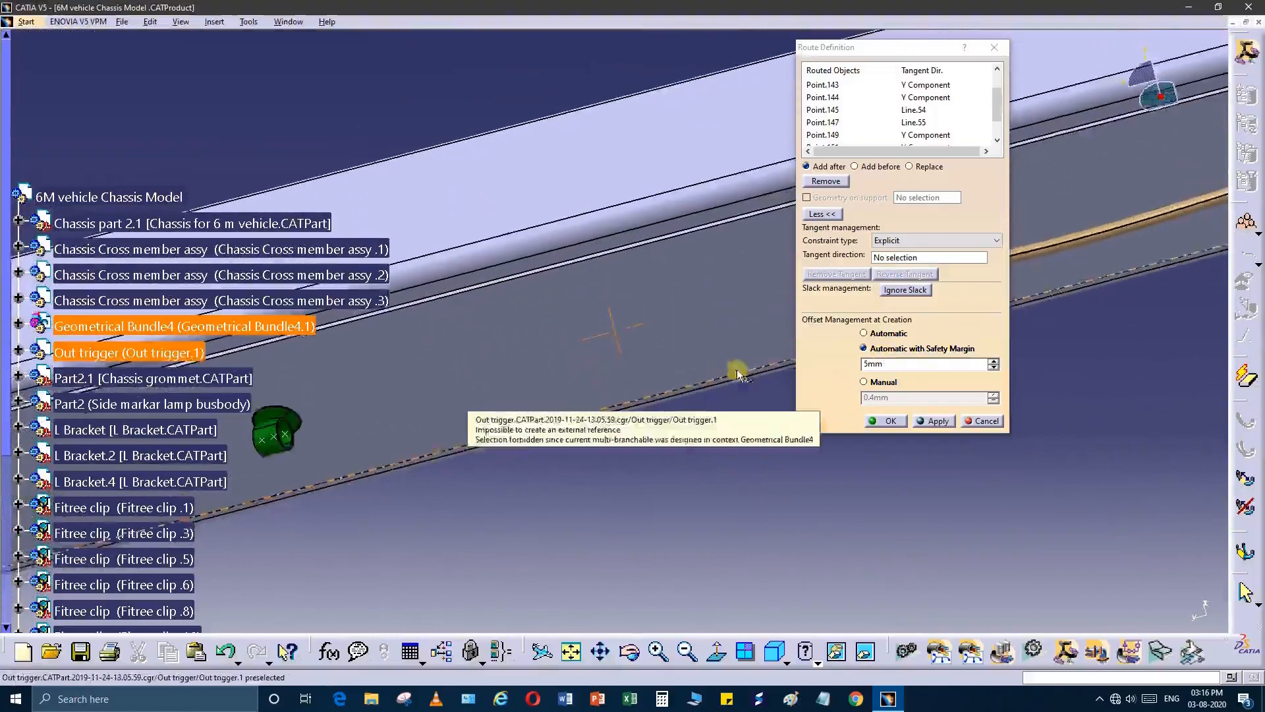
pyautogui.moveTo(404, 437); pyautogui.dragTo(610, 392, button='middle')
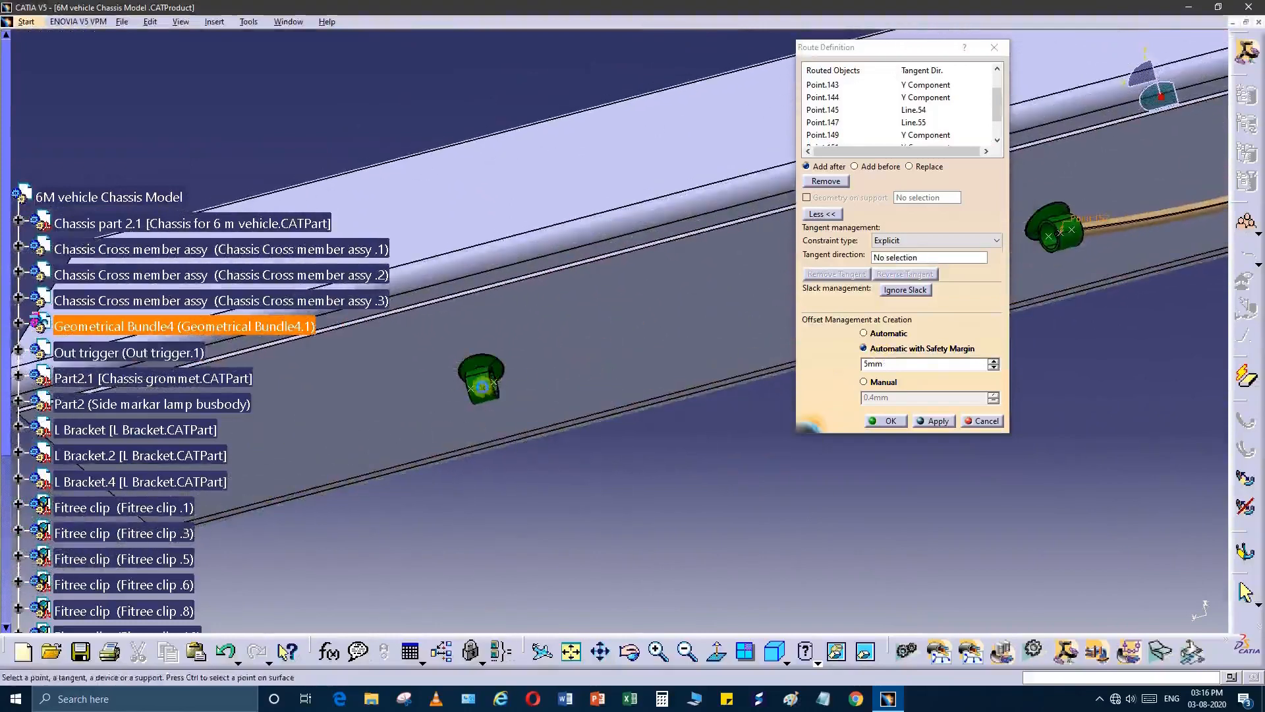
pyautogui.moveTo(483, 386); pyautogui.dragTo(298, 480, button='middle')
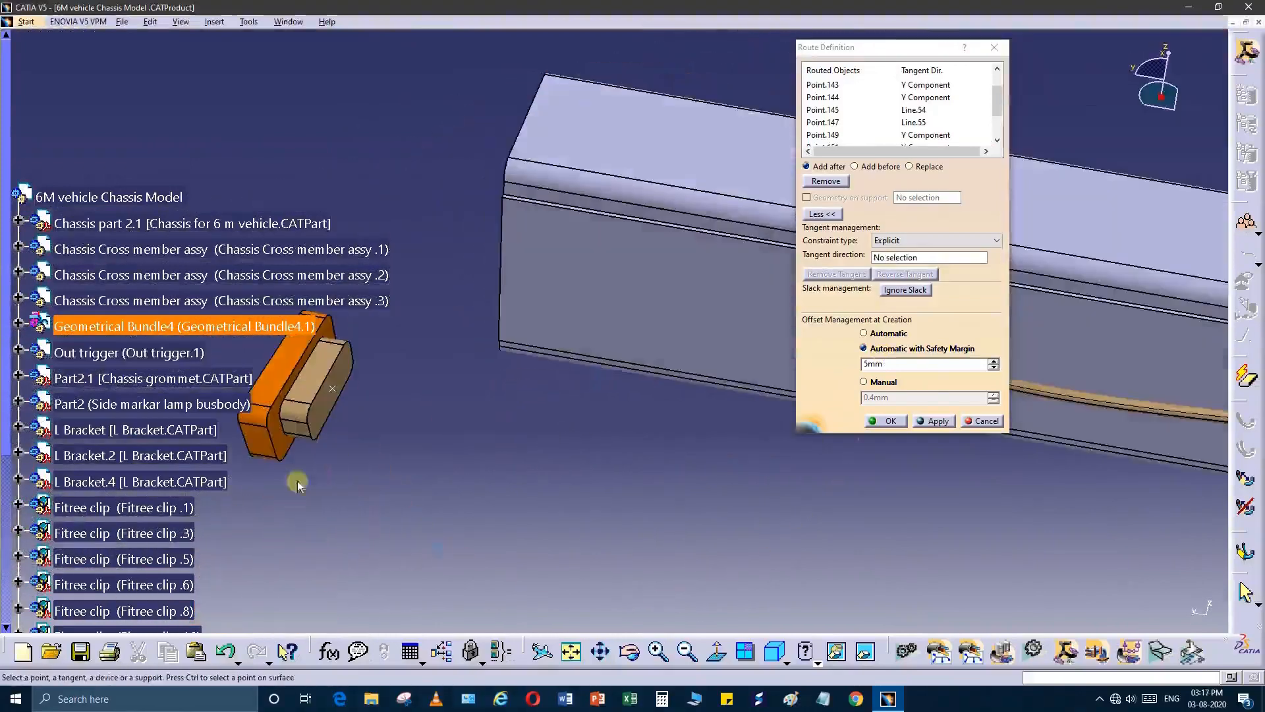
# Extend the route to a surface point on the connector face of the side marker lamp.
pyautogui.moveTo(658, 441); pyautogui.dragTo(688, 455, button='middle')
pyautogui.click(682, 447)
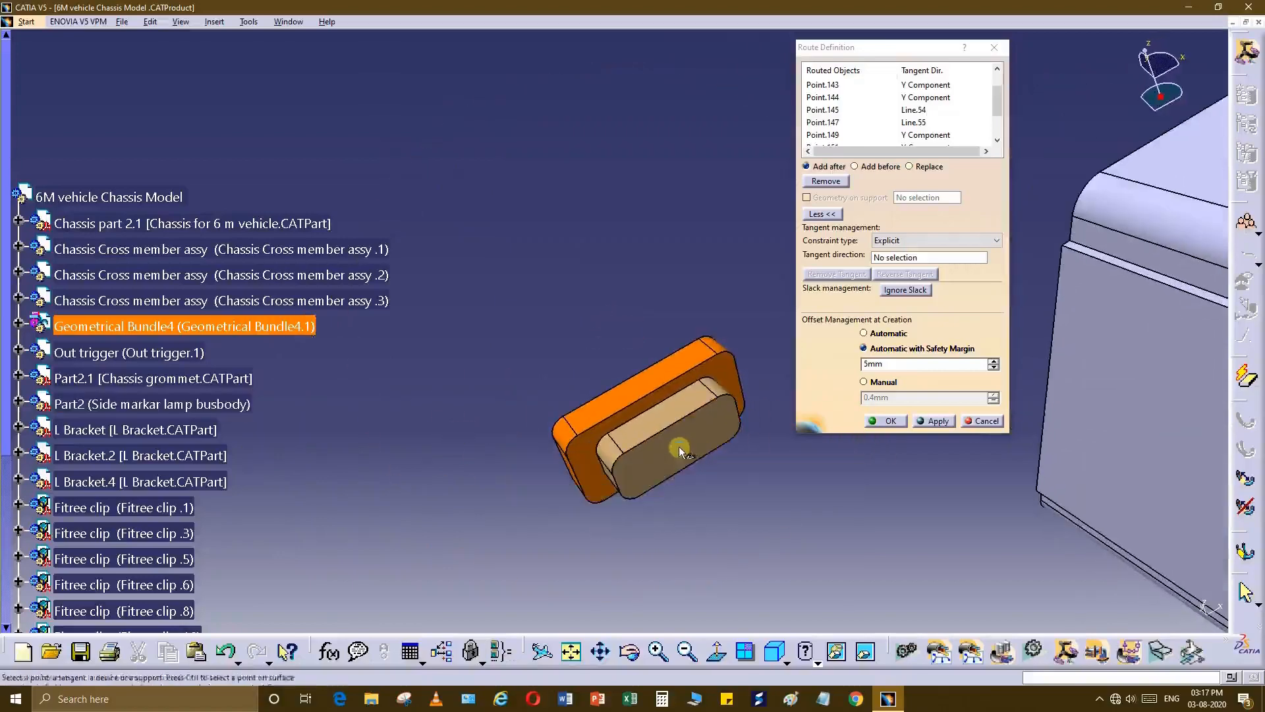
pyautogui.moveTo(681, 446); pyautogui.dragTo(625, 403, button='middle')
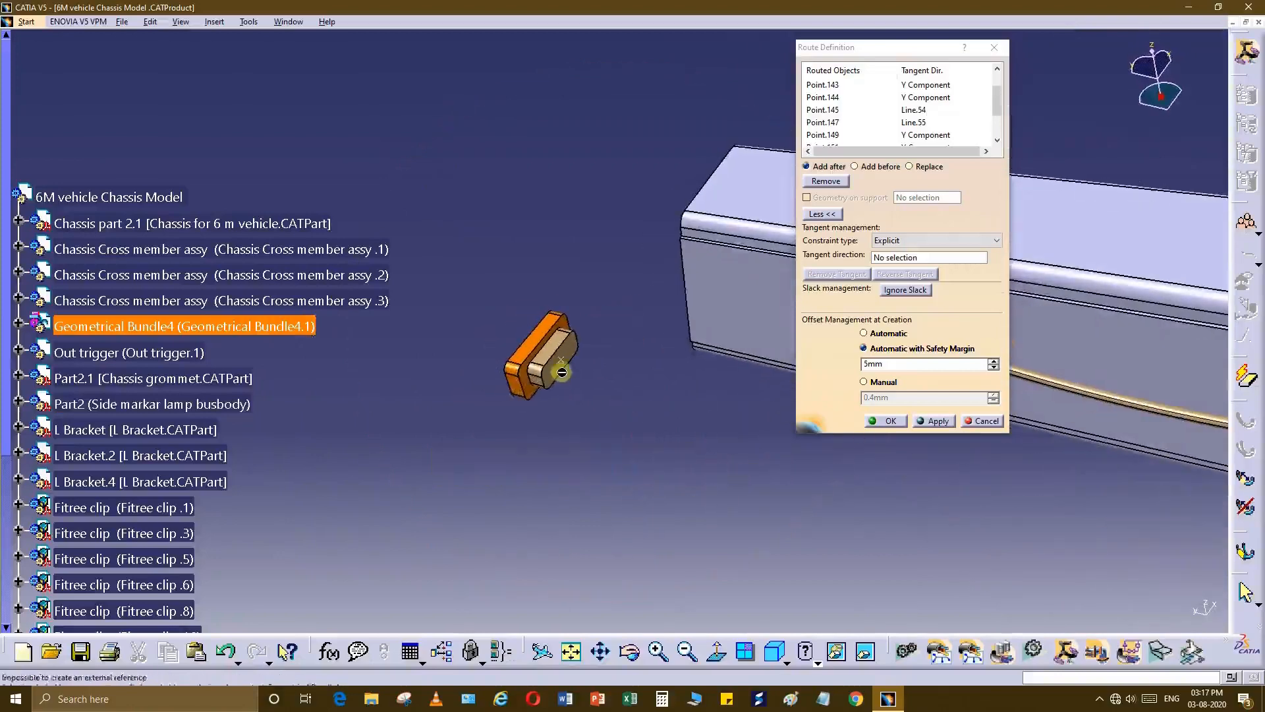
pyautogui.moveTo(607, 323); pyautogui.dragTo(631, 389, button='middle')
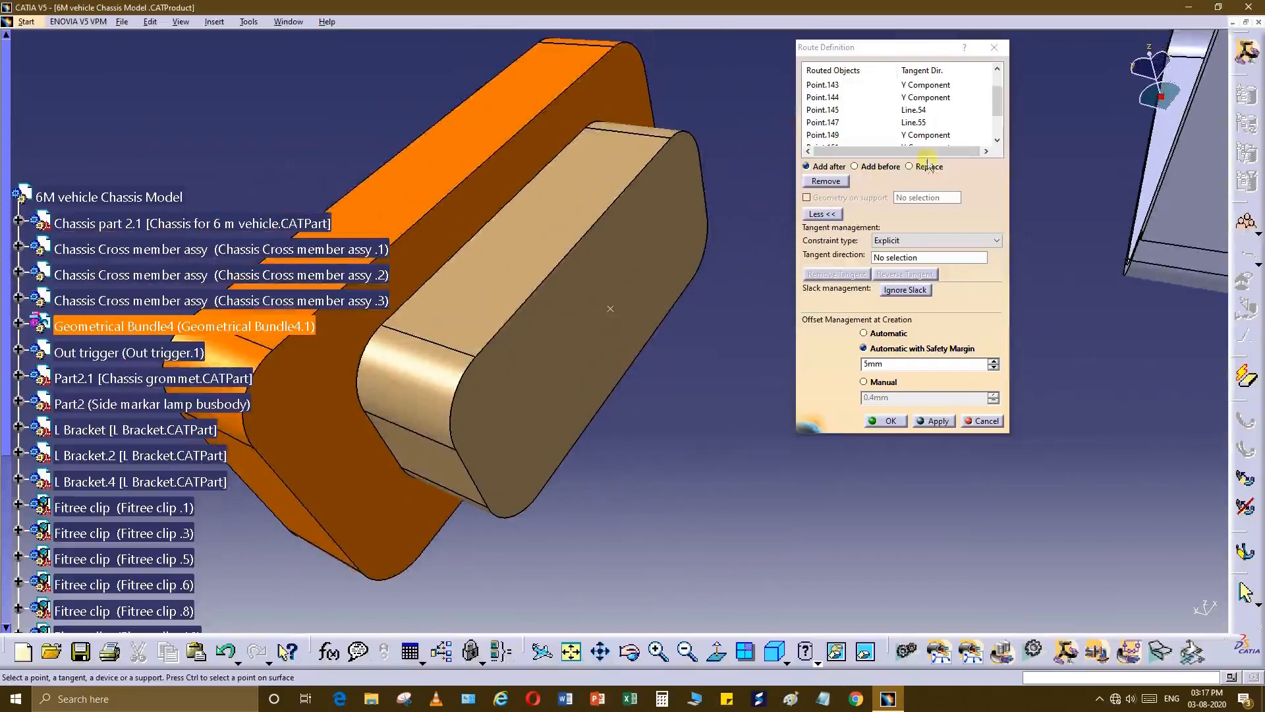
pyautogui.click(998, 139)
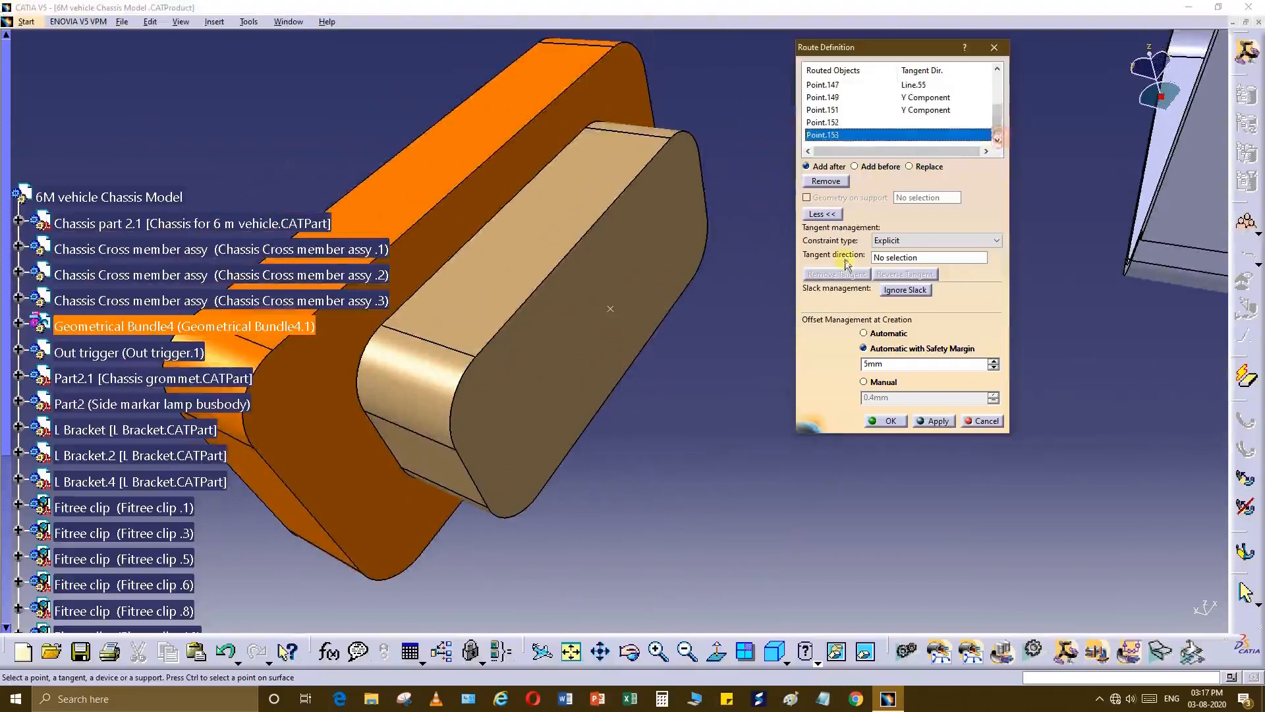
pyautogui.moveTo(717, 313); pyautogui.dragTo(597, 412, button='middle')
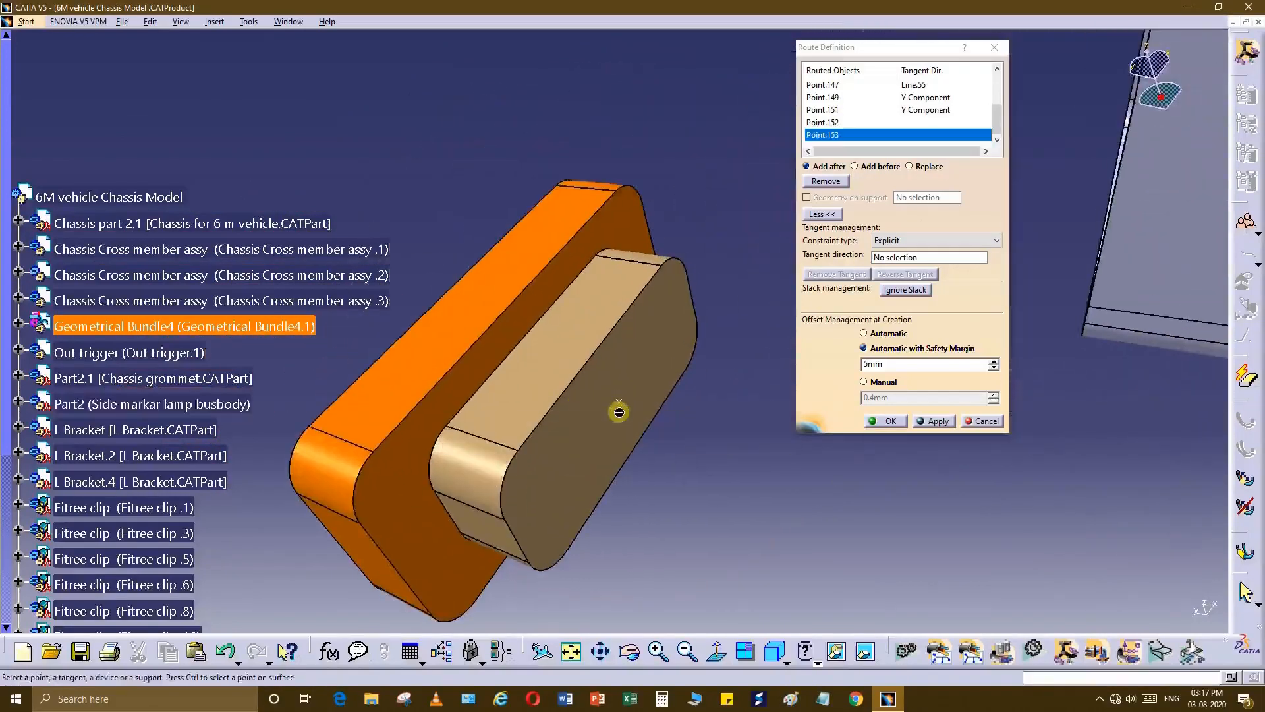
pyautogui.keyDown('ctrl'); pyautogui.click(602, 430); pyautogui.keyUp('ctrl')
pyautogui.scroll(1, 653, 455)
pyautogui.moveTo(652, 454); pyautogui.dragTo(685, 458, button='middle')
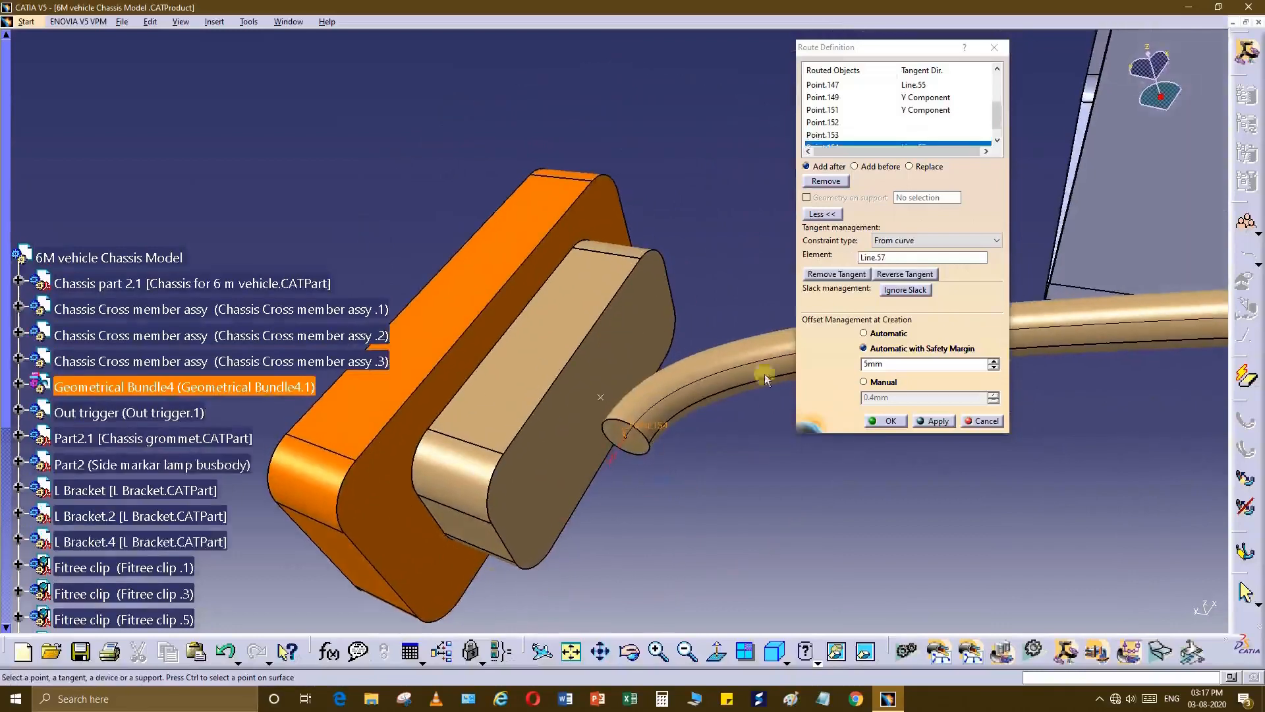
# Switch the lamp end point's tangent constraint type to Explicit and accept the route and branch definitions.
pyautogui.click(995, 141)
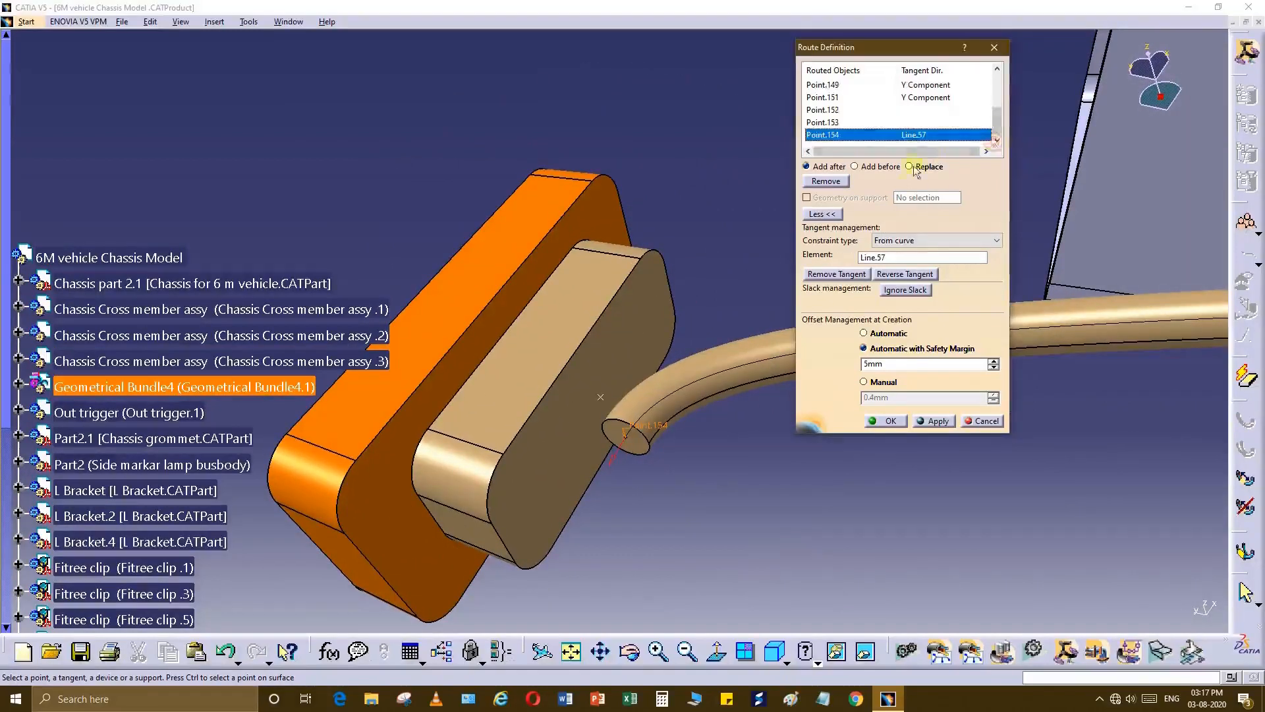
pyautogui.click(907, 240)
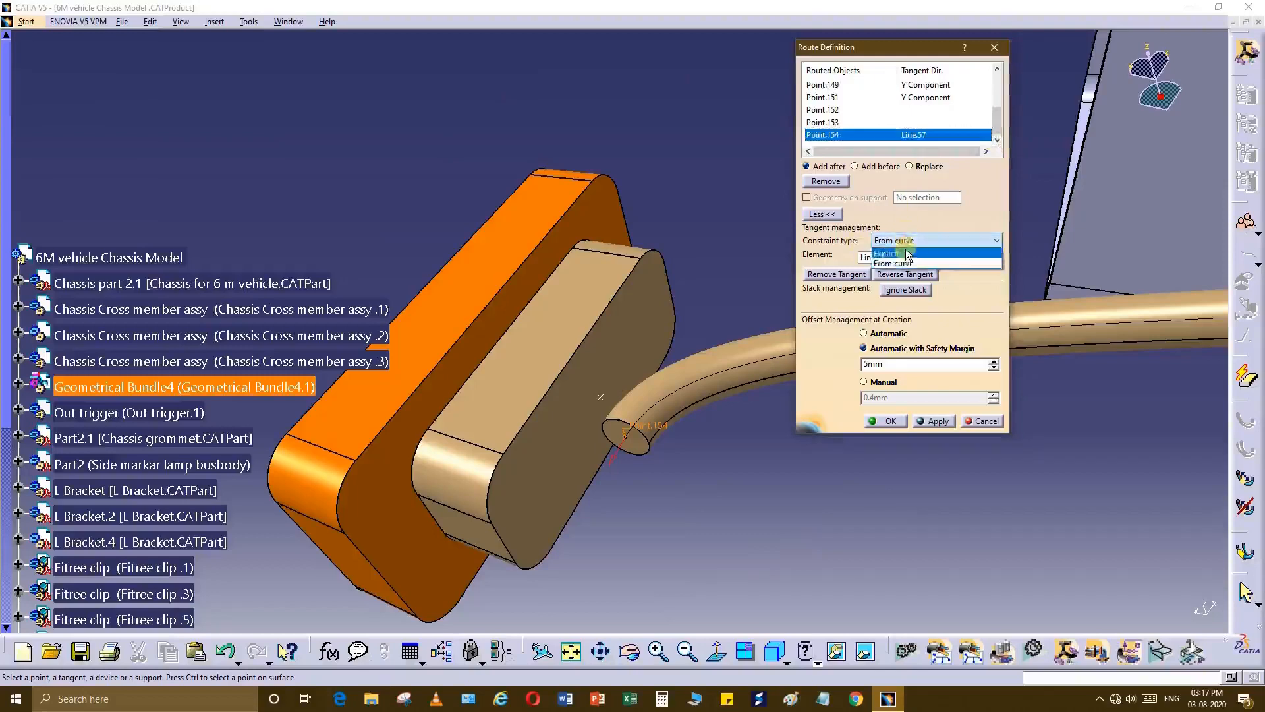
pyautogui.click(906, 252)
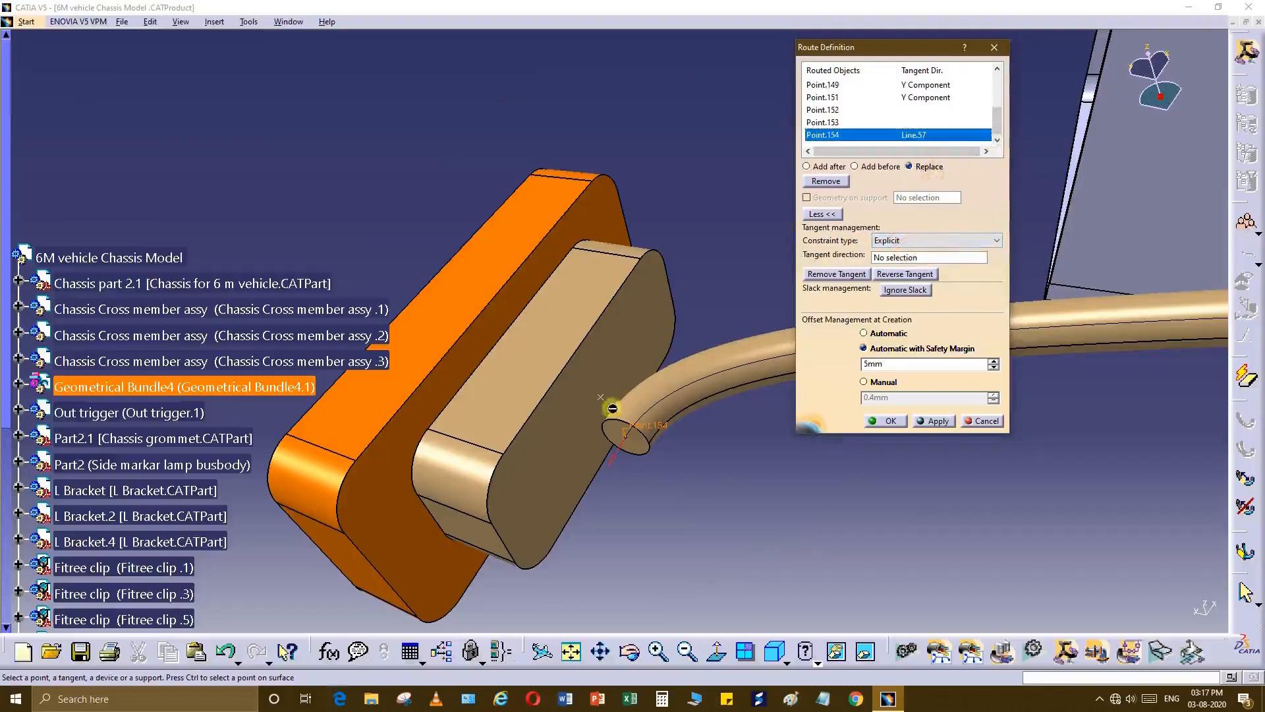
pyautogui.click(889, 421)
pyautogui.click(1037, 438)
# Reopen the branch's route definition and replace its end point on the side marker lamp's face using a 0 mm safety margin.
pyautogui.click(605, 367)
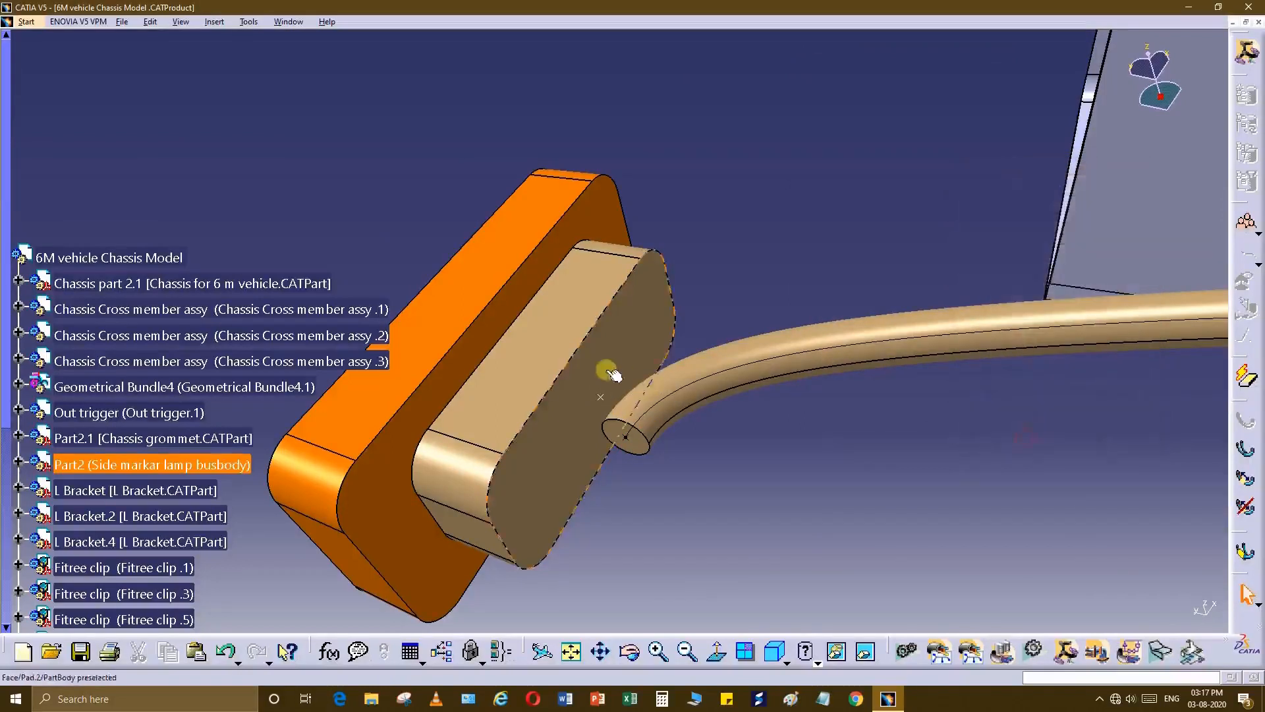
pyautogui.click(757, 444)
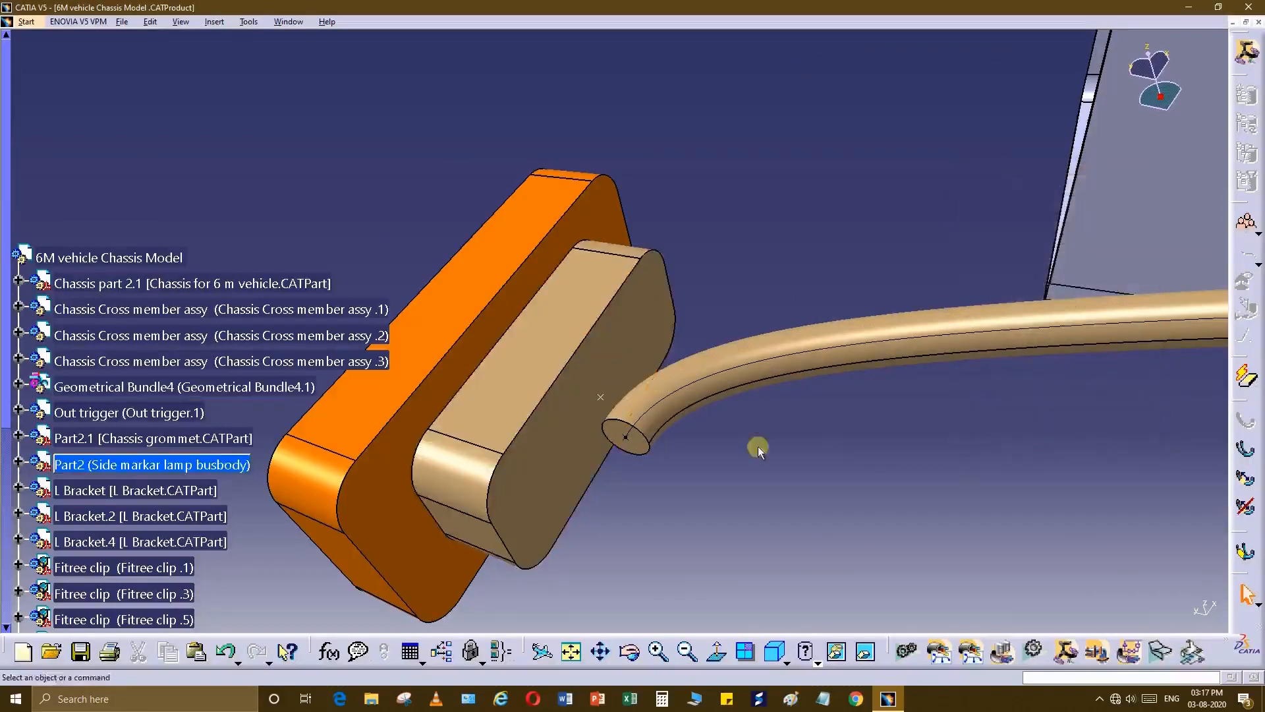
pyautogui.click(720, 370)
pyautogui.doubleClick(720, 369)
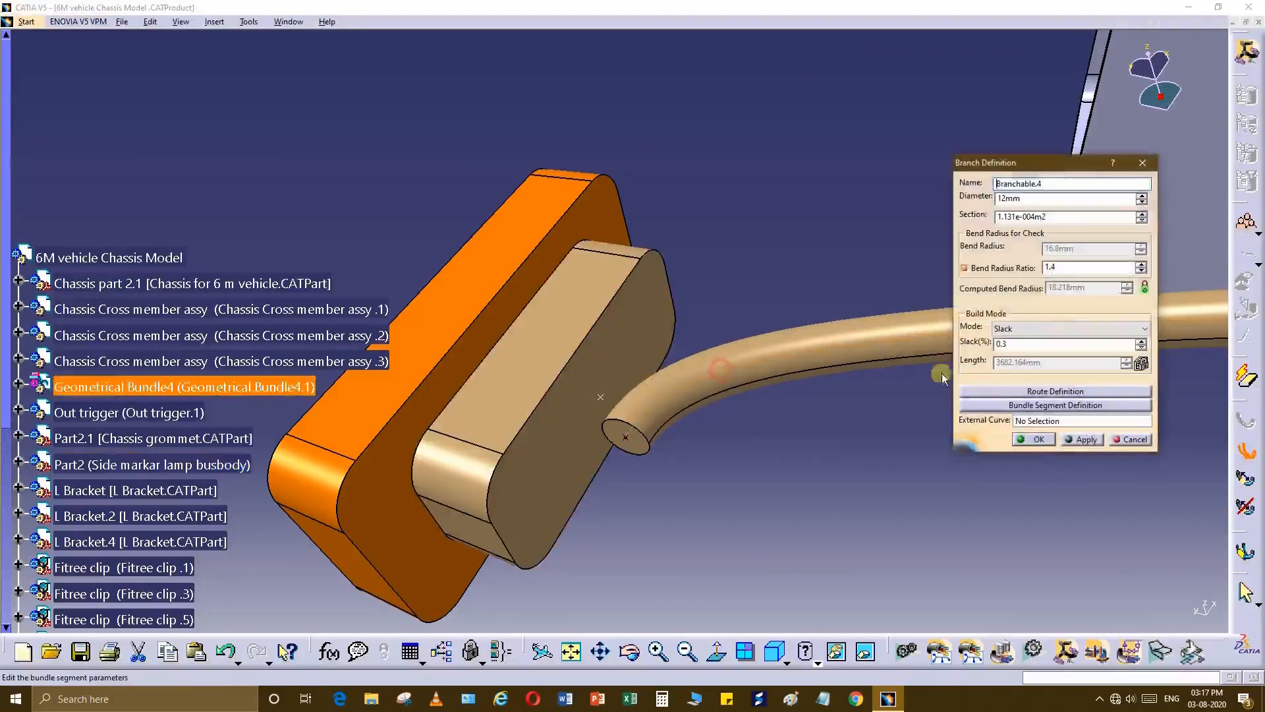
pyautogui.click(1006, 387)
pyautogui.scroll(-3, 969, 147)
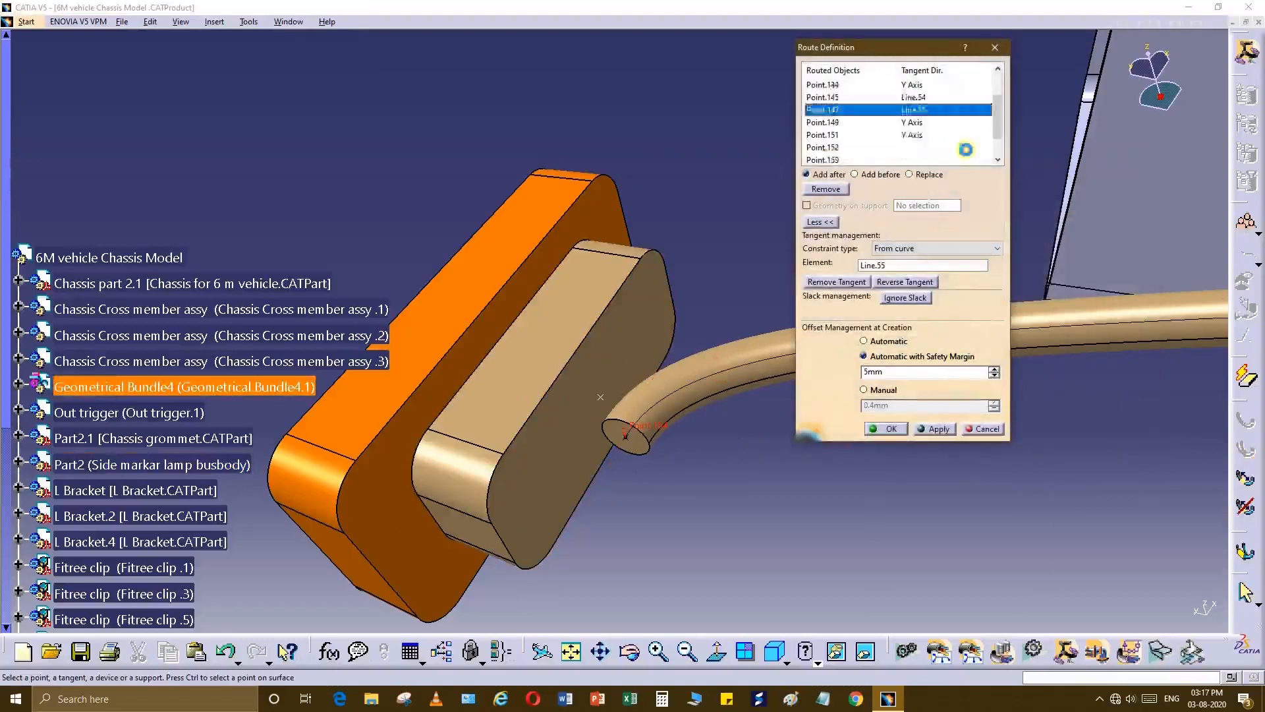
pyautogui.click(925, 147)
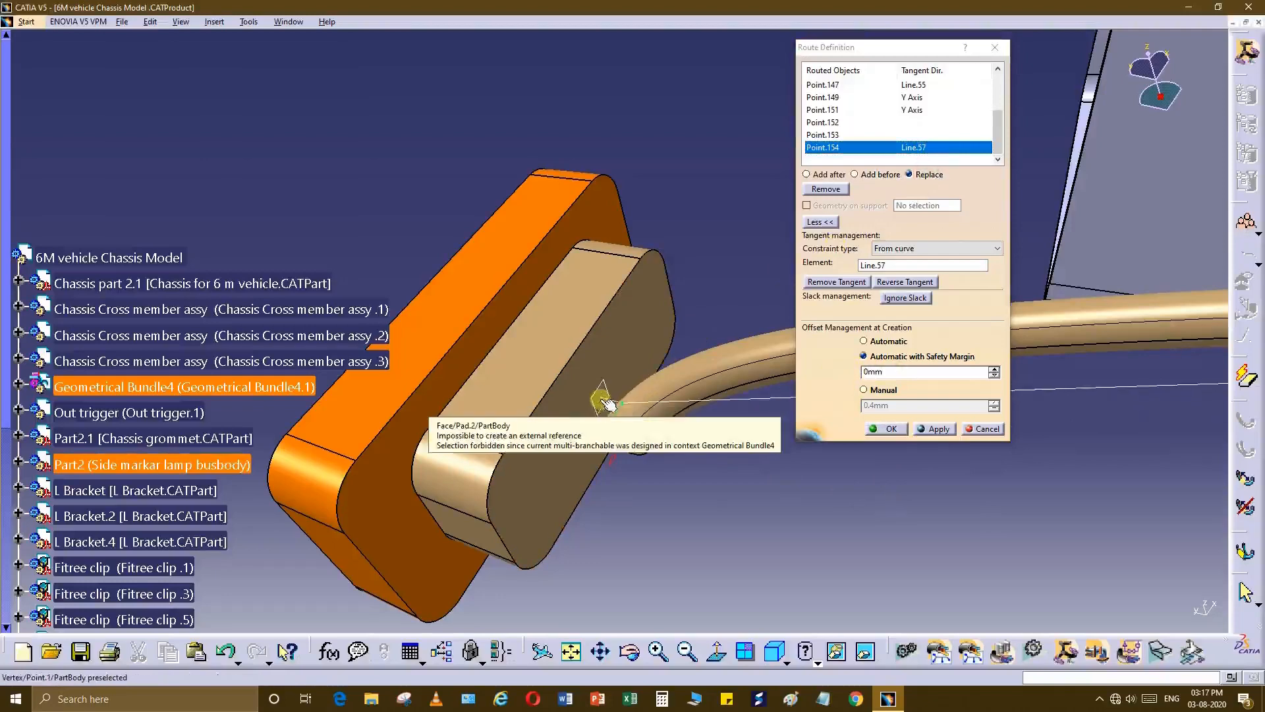
pyautogui.click(607, 402)
# Remove the tangent from the route's end point at the side marker lamp.
pyautogui.moveTo(649, 419); pyautogui.dragTo(630, 313, button='middle')
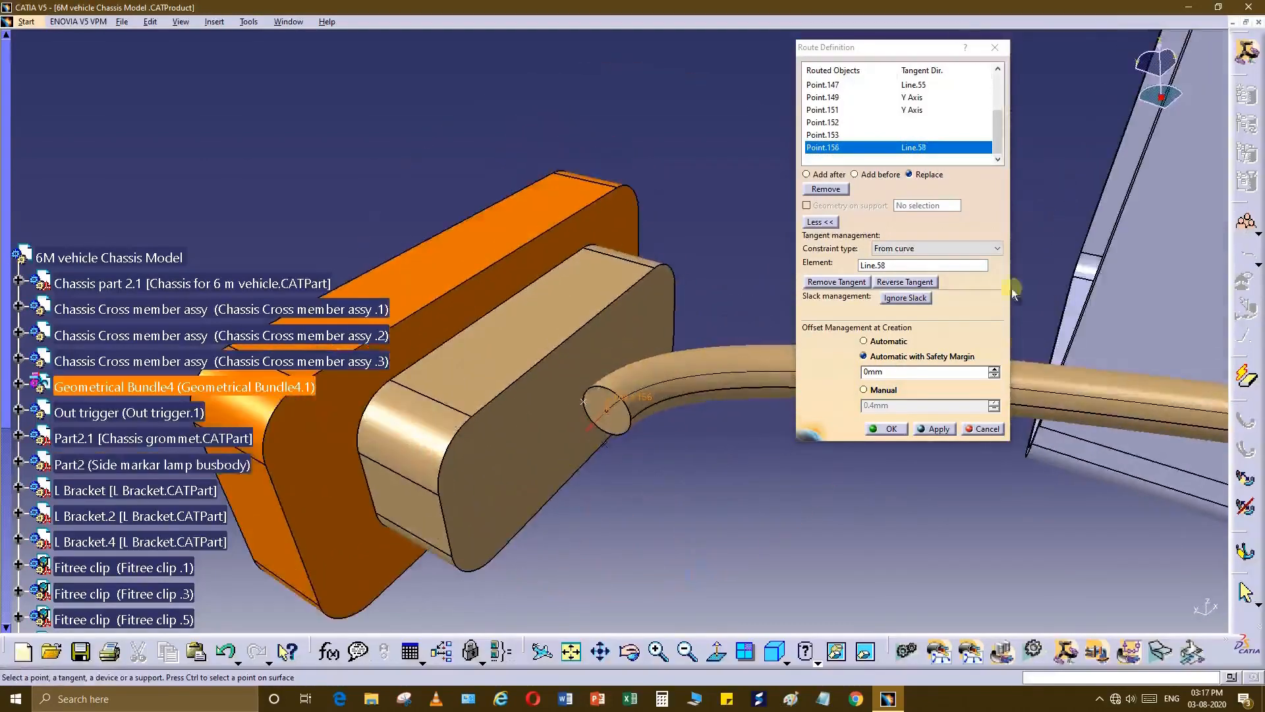
pyautogui.click(943, 265)
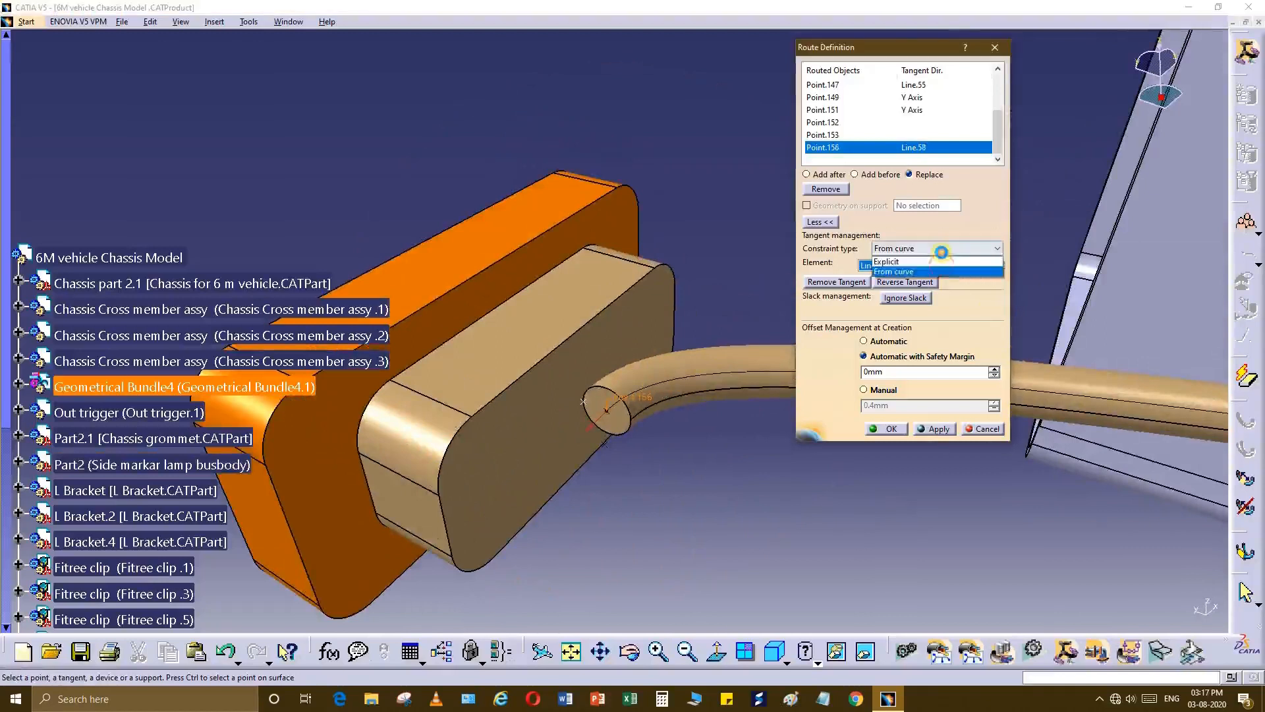
pyautogui.click(849, 283)
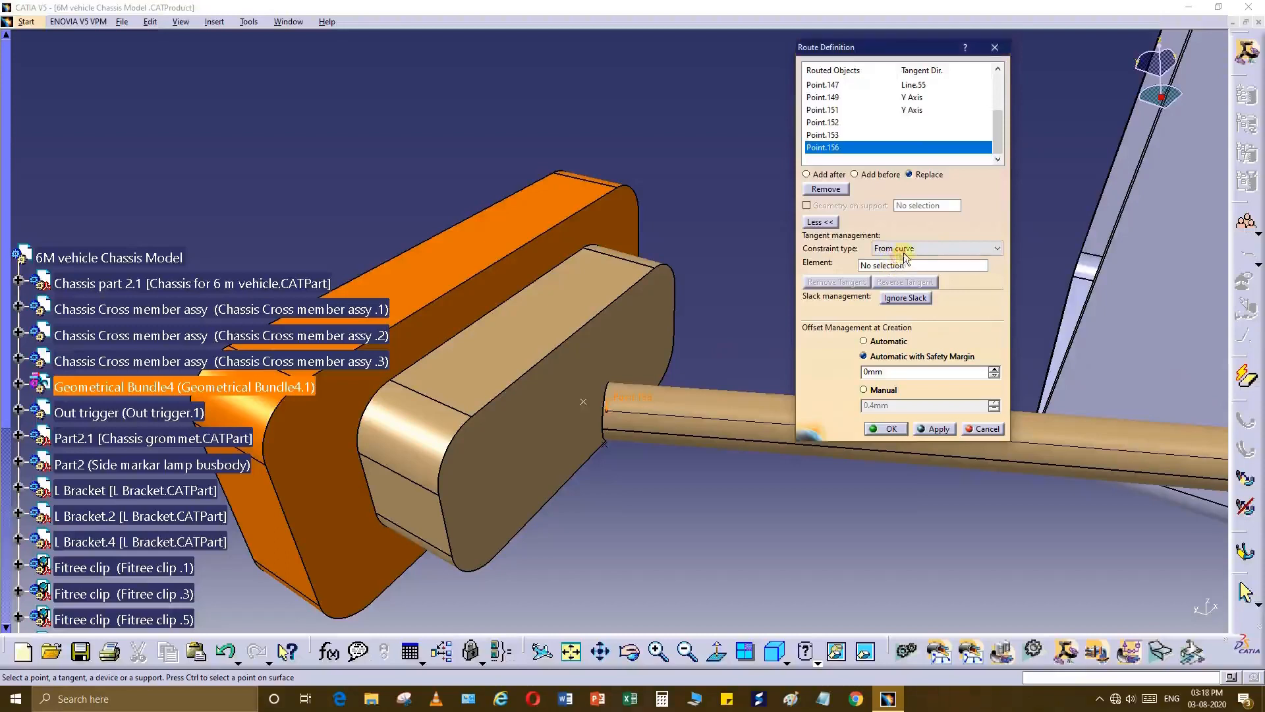
# Set the lamp end point's tangent constraint type to Explicit with the Y component as direction, and accept the route and branch definitions.
pyautogui.click(907, 252)
pyautogui.click(911, 257)
pyautogui.click(912, 257)
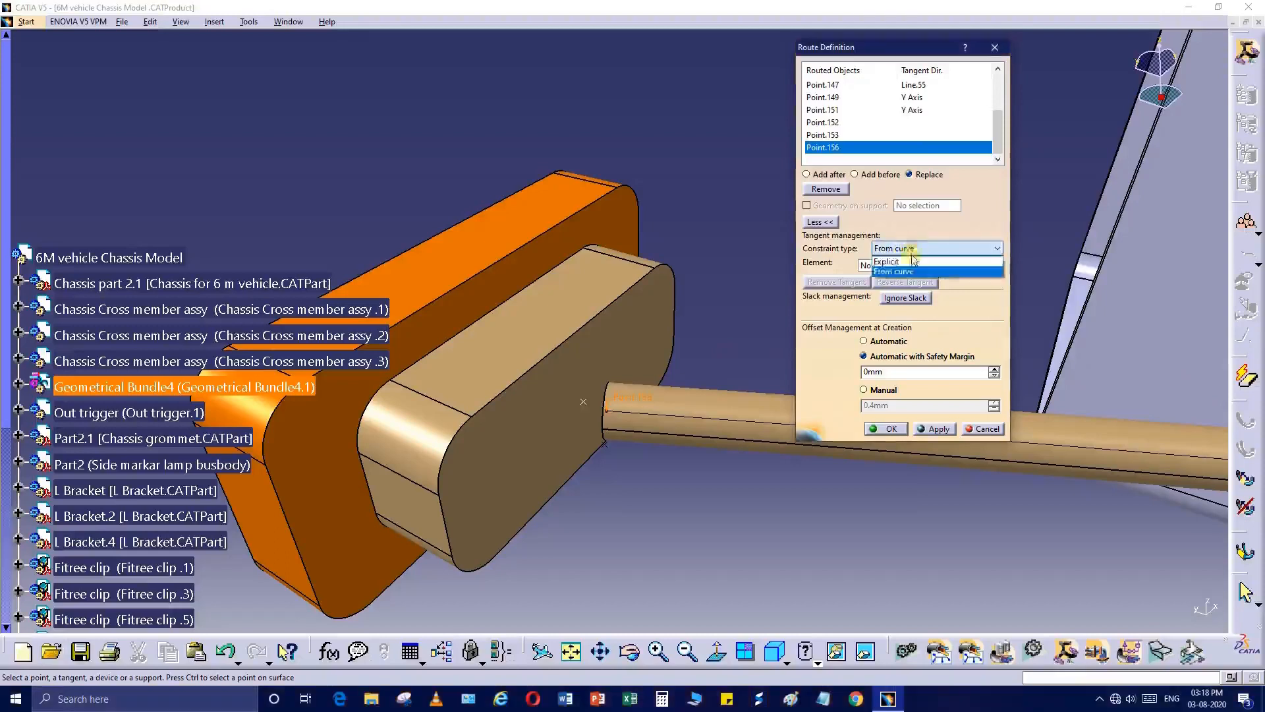
pyautogui.click(912, 272)
pyautogui.rightClick(910, 266)
pyautogui.click(928, 346)
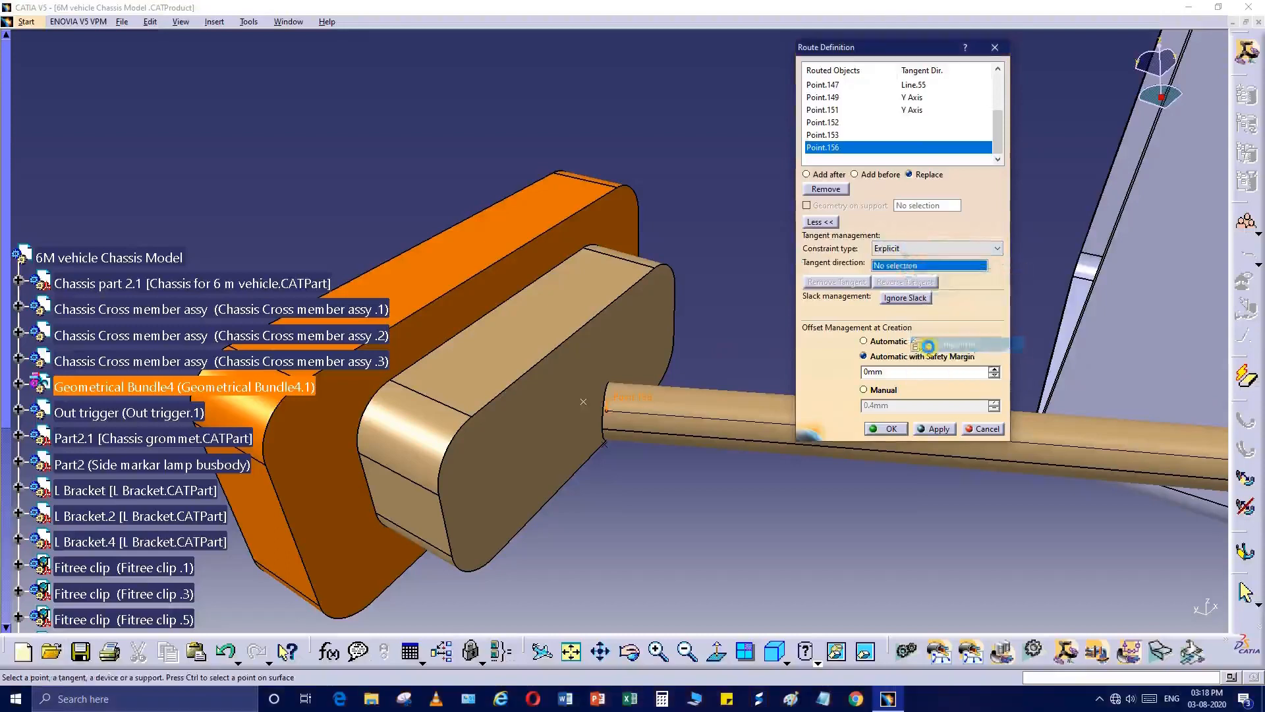
pyautogui.moveTo(659, 402)
pyautogui.mouseDown(button='middle')
pyautogui.moveTo(655, 458)
pyautogui.moveTo(700, 559)
pyautogui.moveTo(717, 536)
pyautogui.moveTo(673, 387)
pyautogui.mouseUp(button='middle')
pyautogui.click(899, 433)
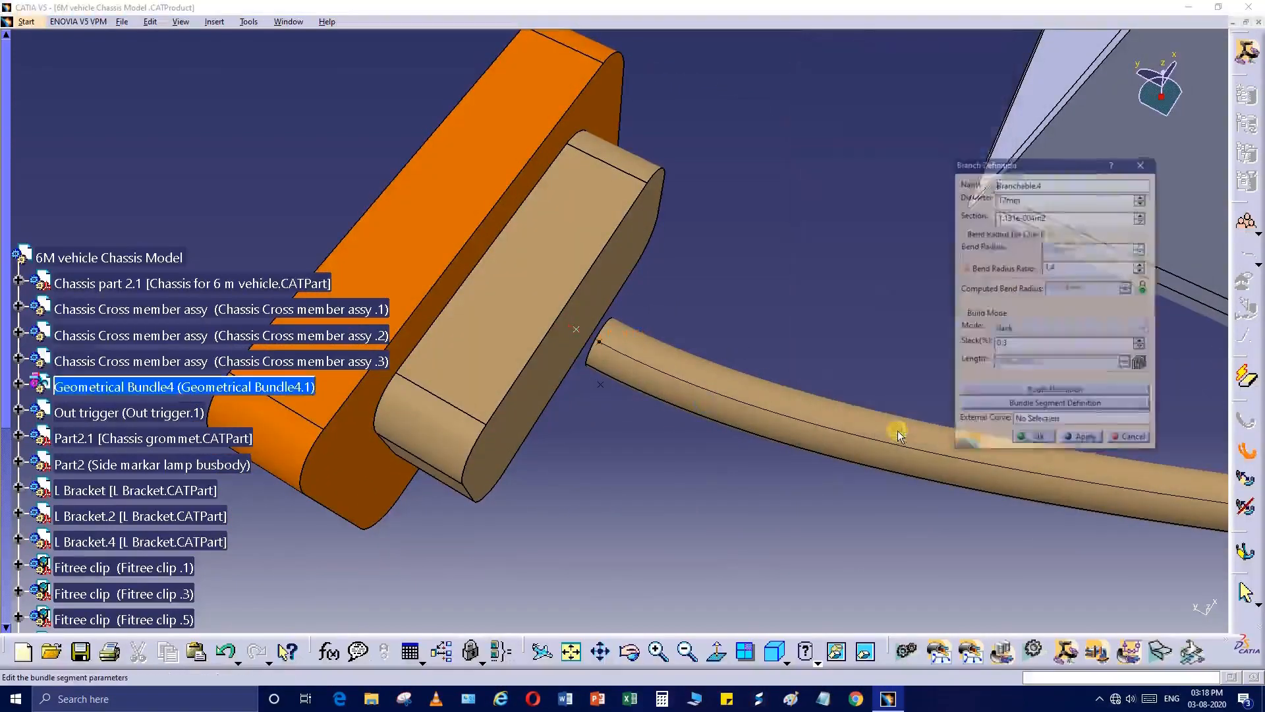
pyautogui.click(1025, 441)
# Reopen the branch's route definition, examine the end point's tangent at the side marker lamp, and close both definitions.
pyautogui.moveTo(816, 354); pyautogui.dragTo(697, 374, button='middle')
pyautogui.doubleClick(697, 374)
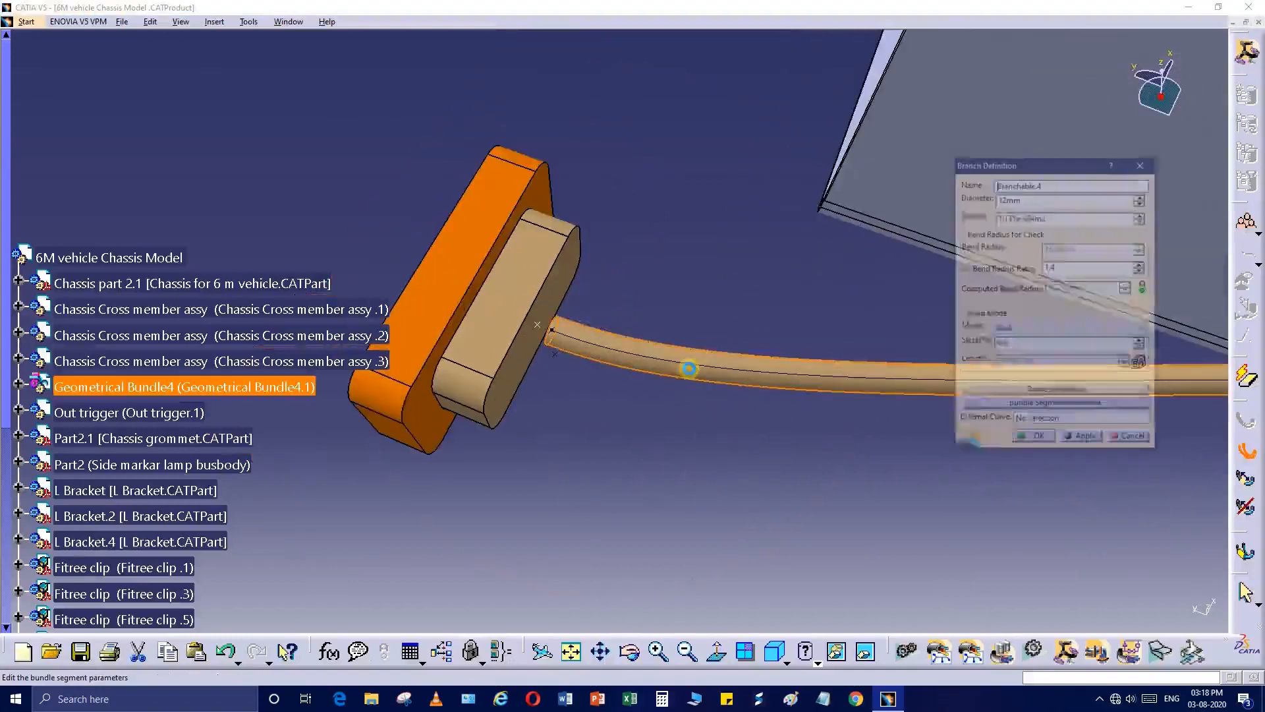
pyautogui.click(1036, 440)
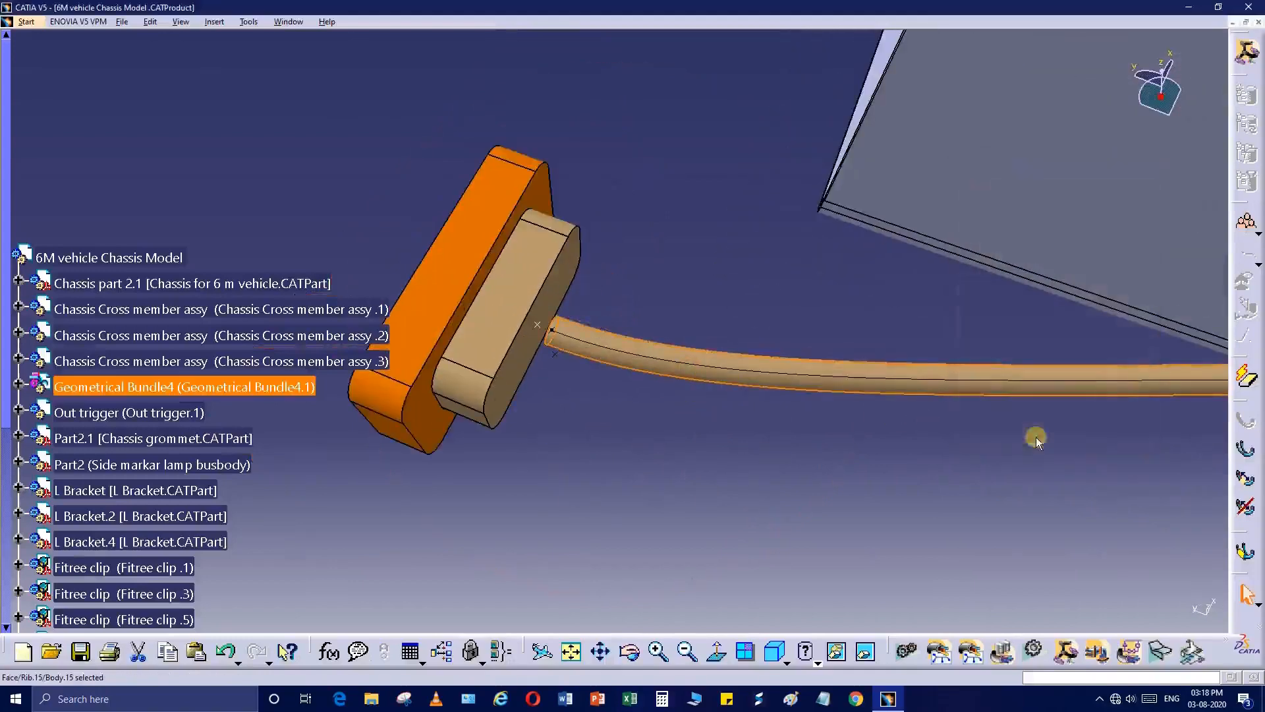
pyautogui.doubleClick(886, 390)
pyautogui.click(1018, 399)
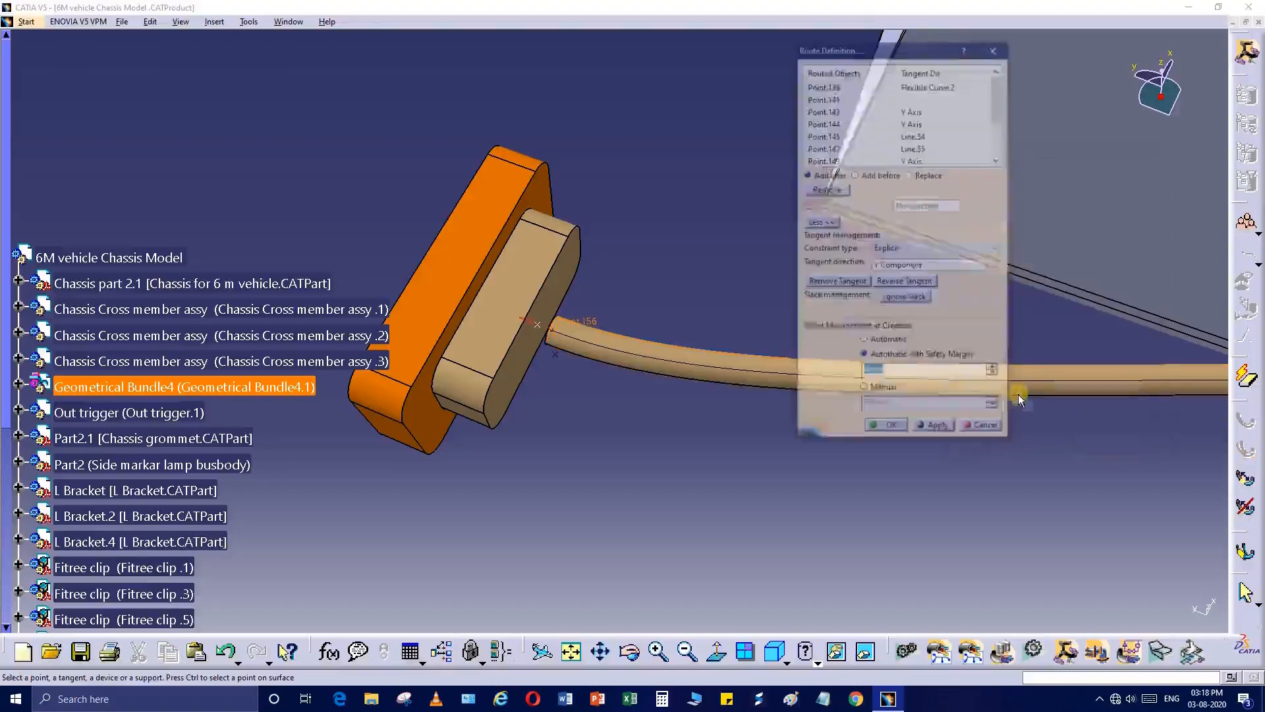
pyautogui.click(933, 161)
pyautogui.scroll(-2, 932, 158)
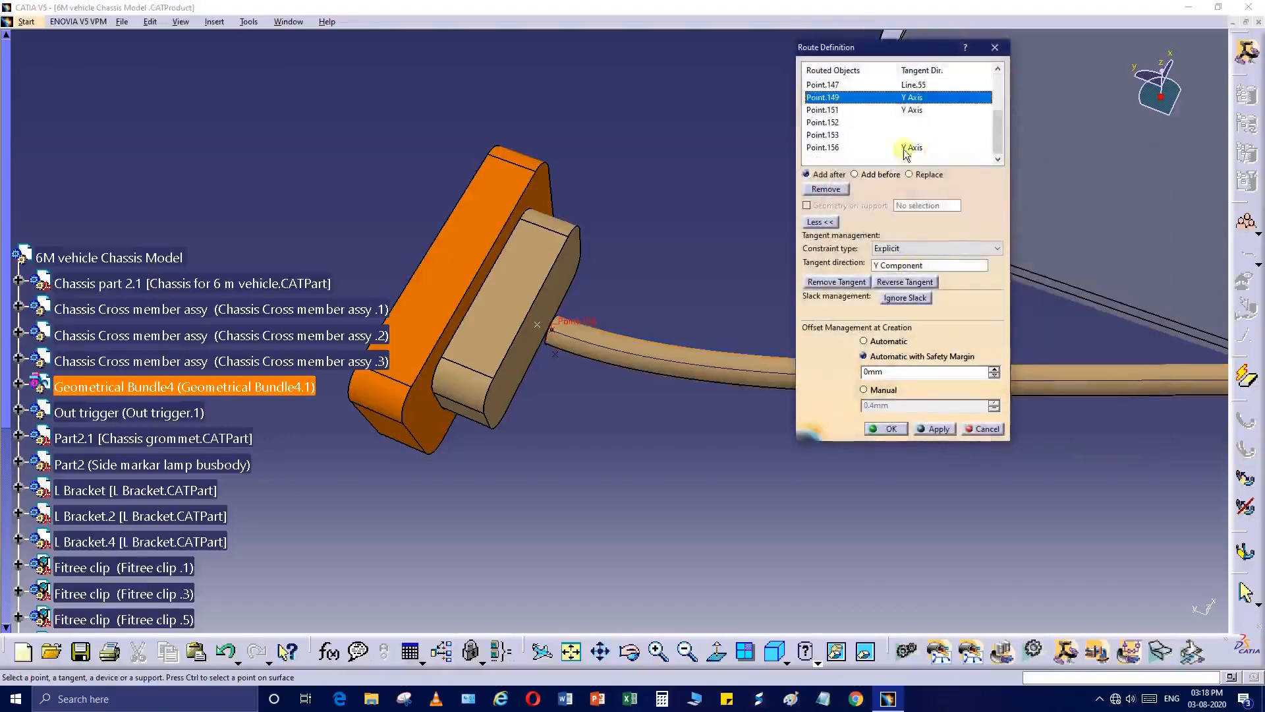
pyautogui.click(907, 151)
pyautogui.moveTo(673, 385); pyautogui.dragTo(461, 330, button='middle')
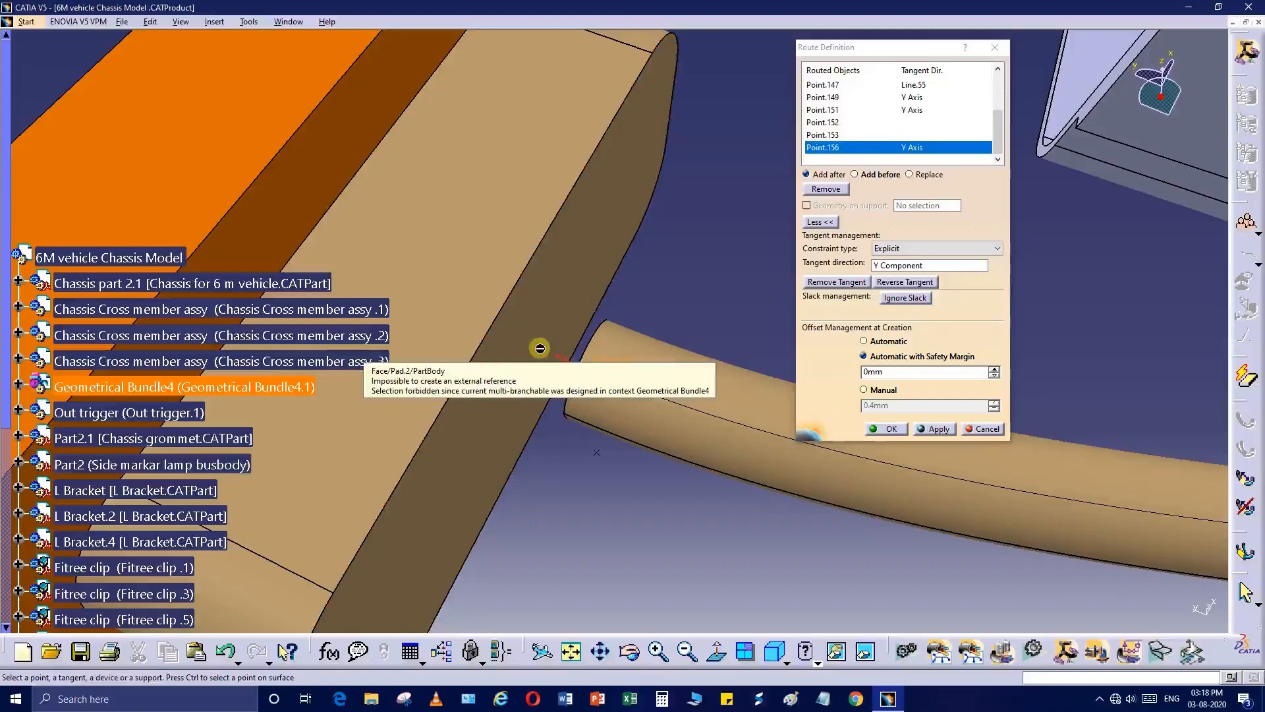
pyautogui.moveTo(597, 329); pyautogui.dragTo(598, 424, button='middle')
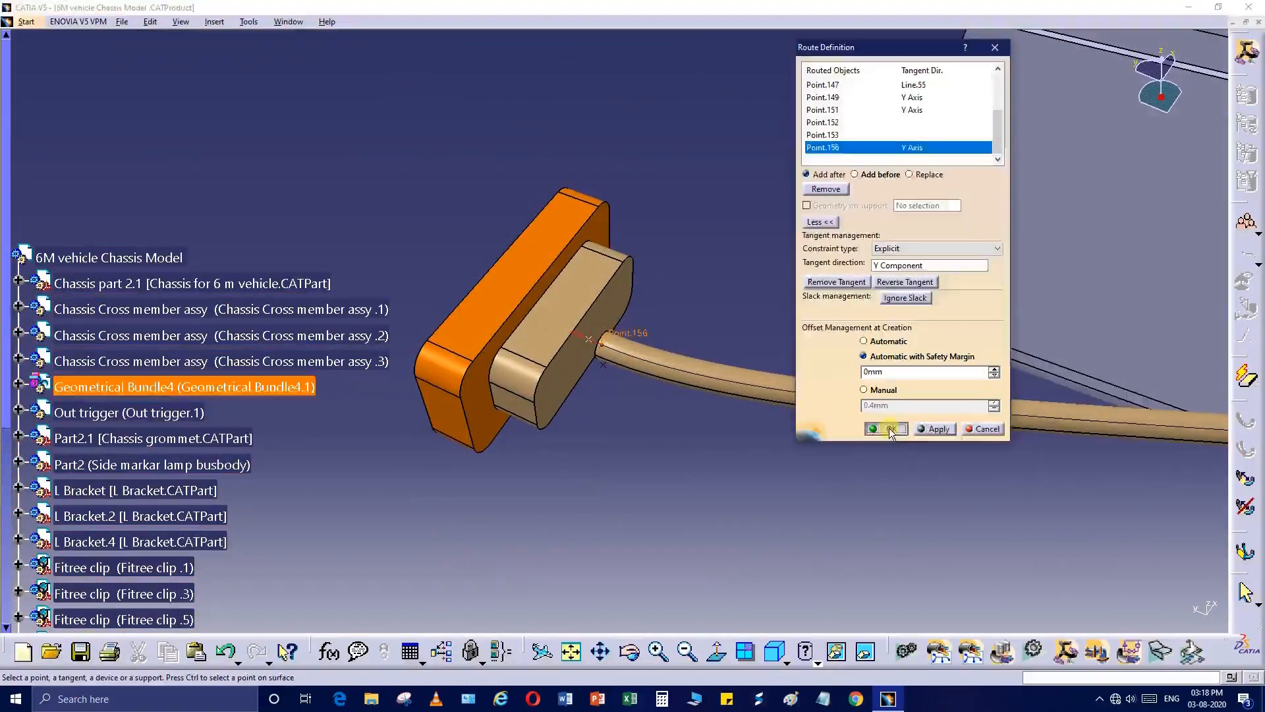
pyautogui.click(888, 429)
pyautogui.click(1022, 438)
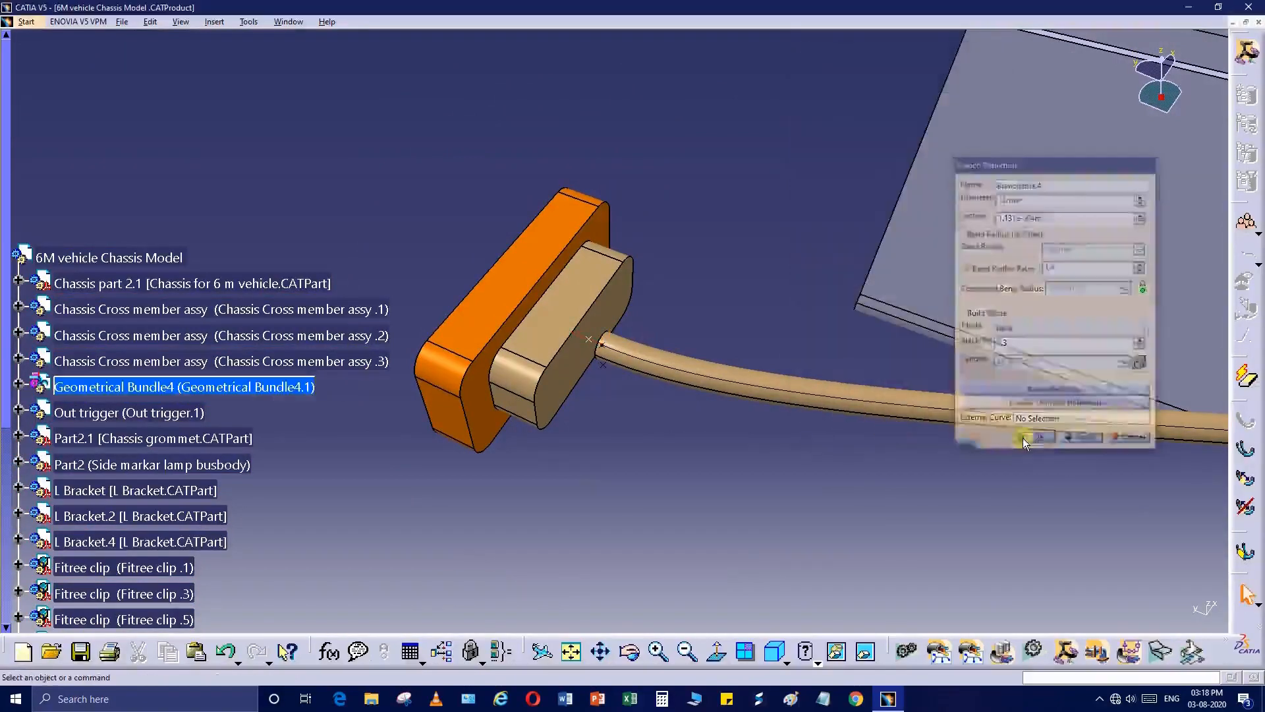
# Activate the Geometrical Bundle4 product for editing.
pyautogui.moveTo(686, 347); pyautogui.dragTo(703, 441, button='middle')
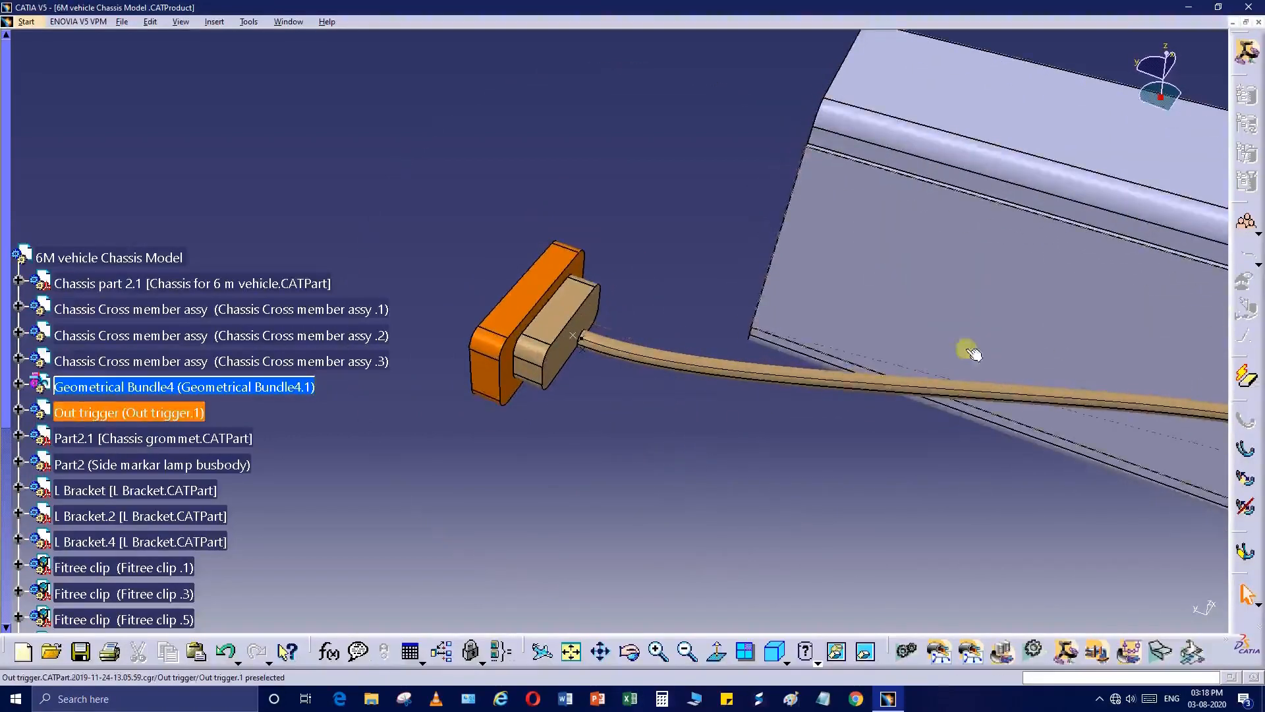
pyautogui.moveTo(910, 321); pyautogui.dragTo(902, 421, button='middle')
pyautogui.doubleClick(183, 387)
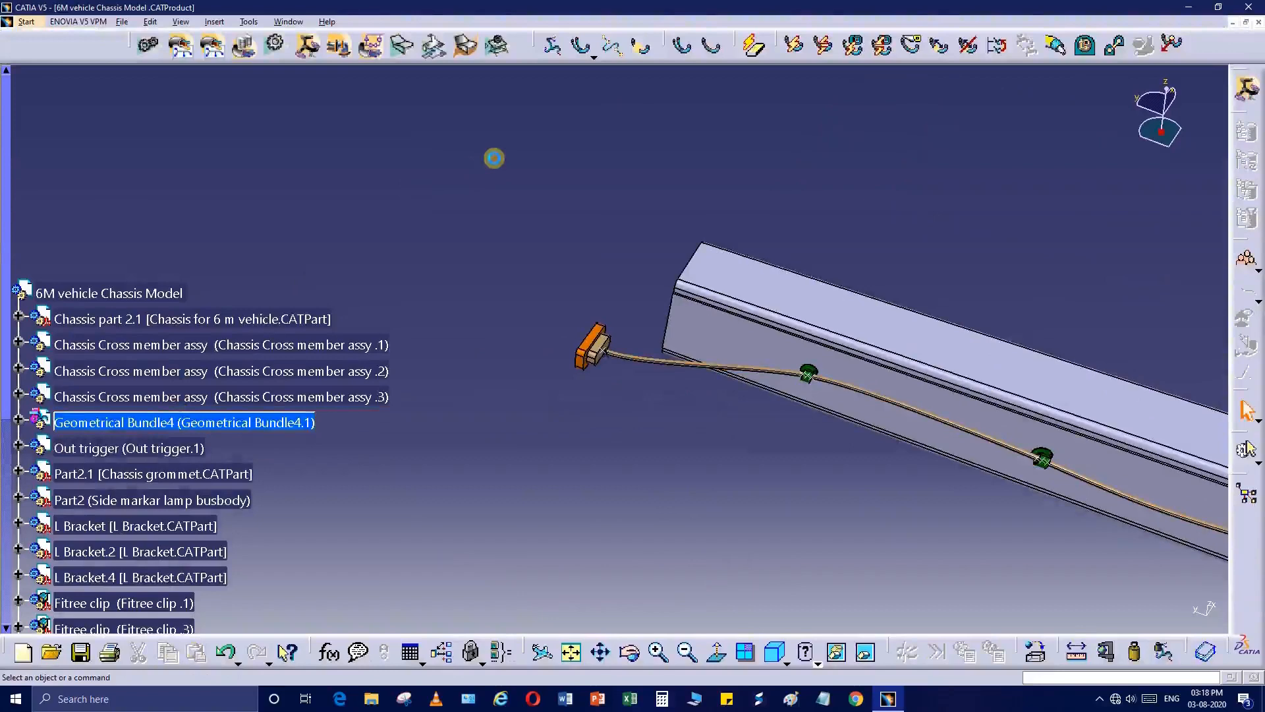
pyautogui.click(27, 21)
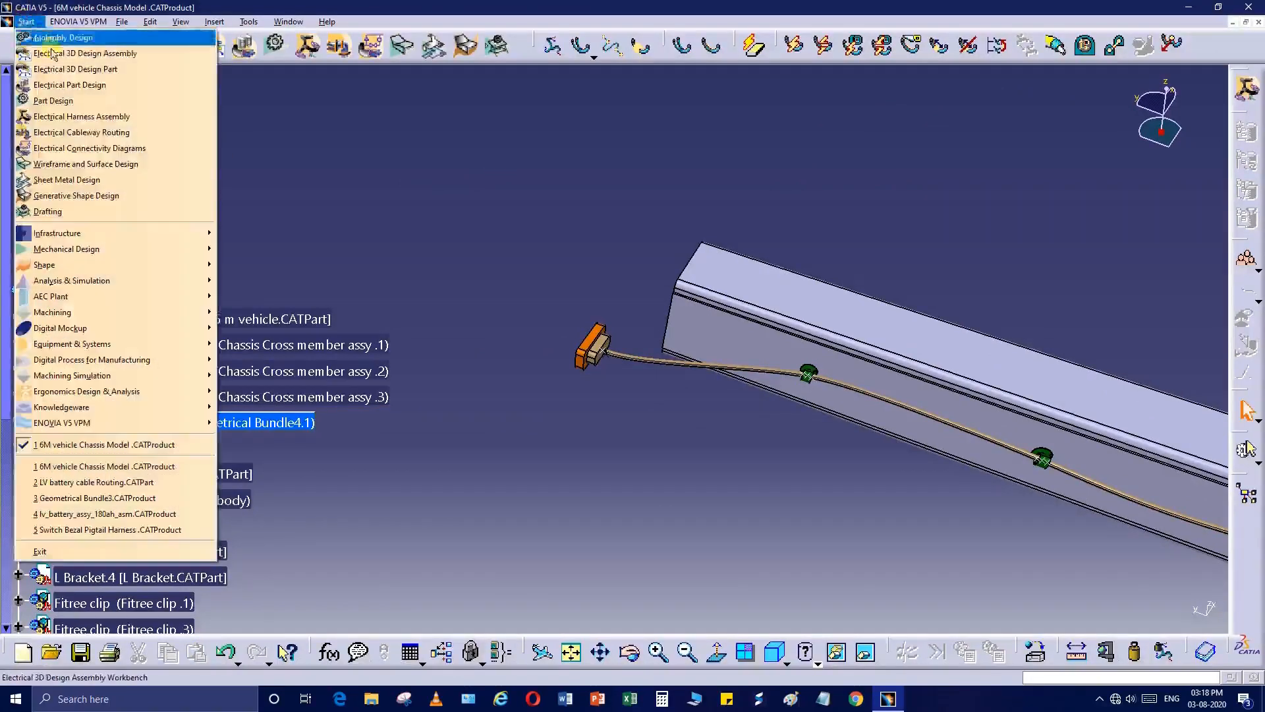
pyautogui.click(54, 60)
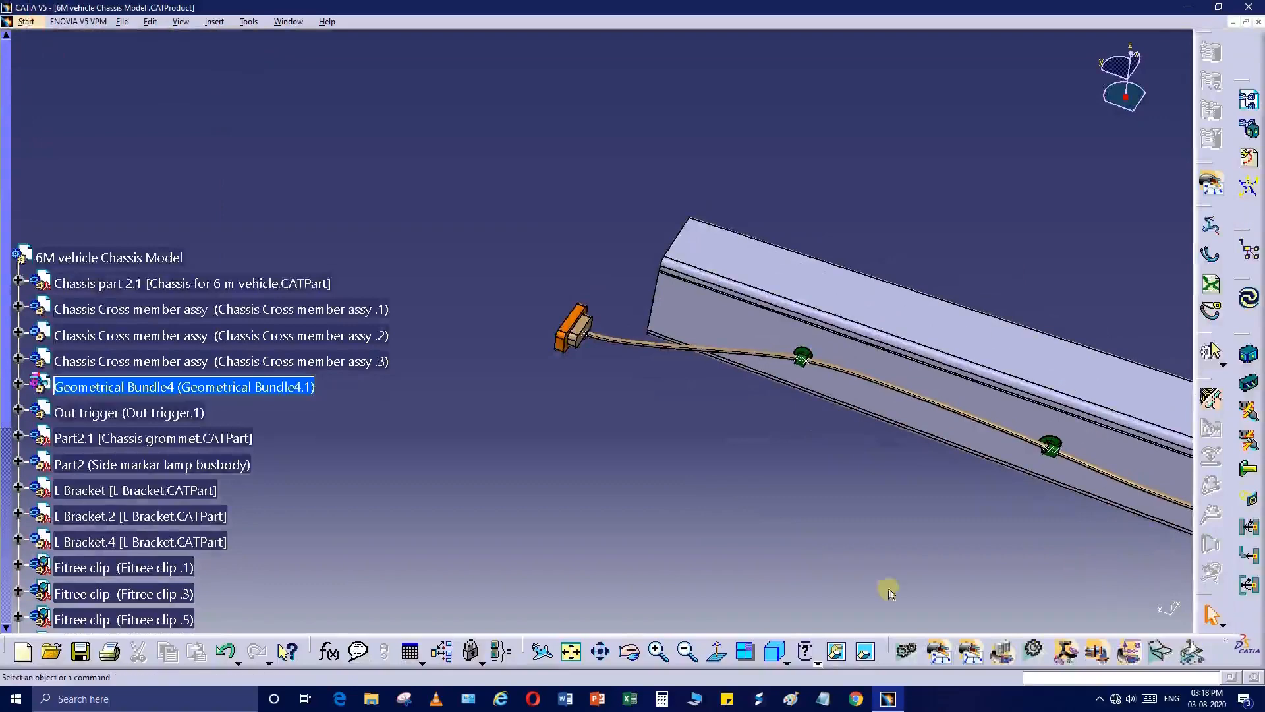
pyautogui.click(26, 21)
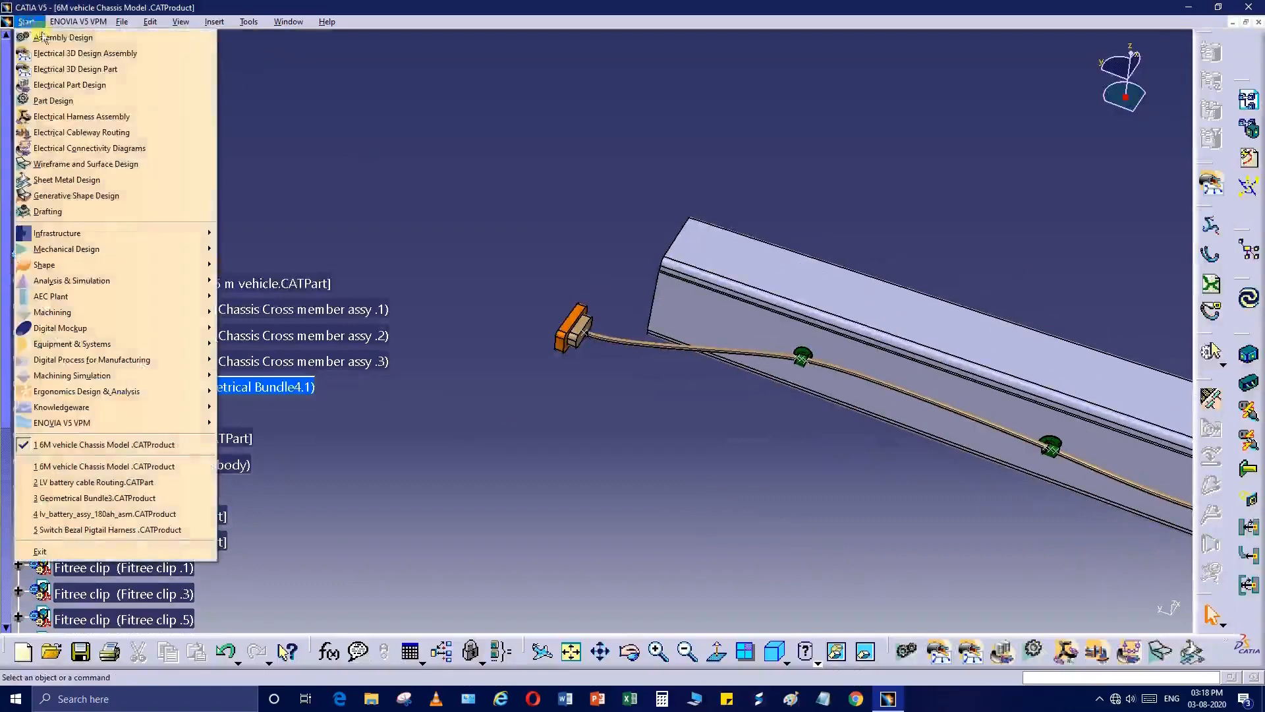
pyautogui.click(71, 68)
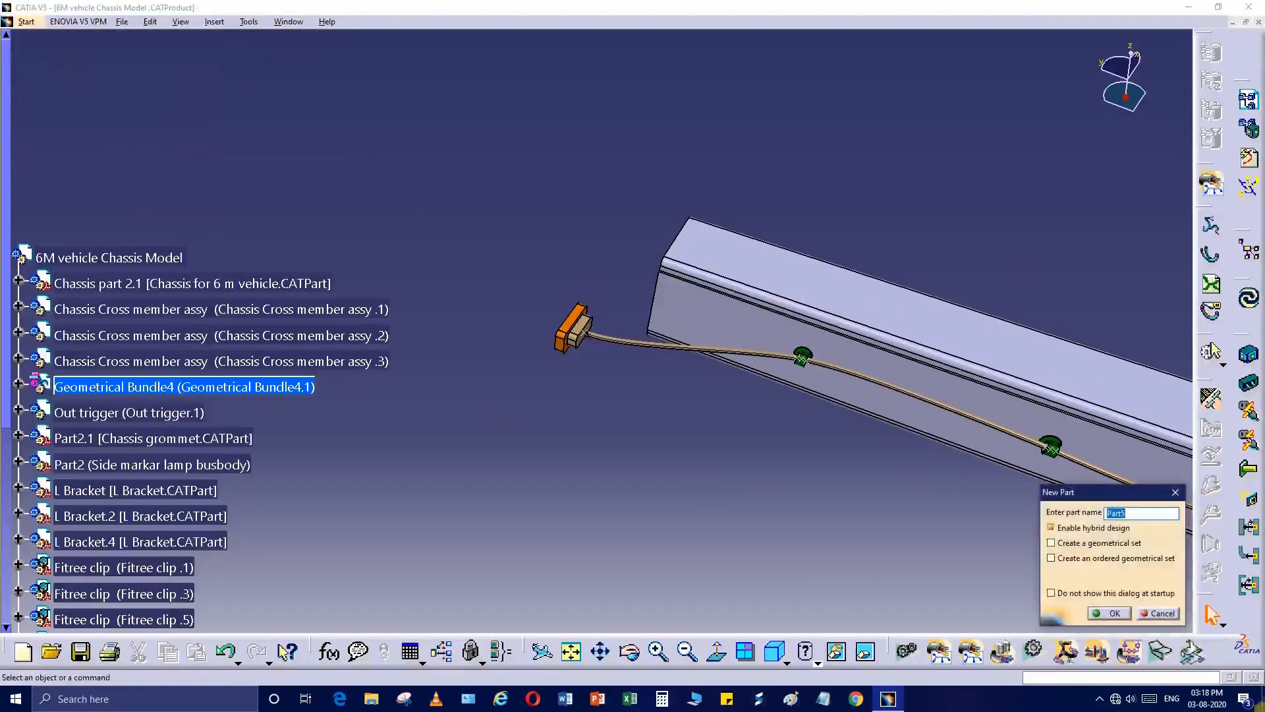
pyautogui.click(1152, 614)
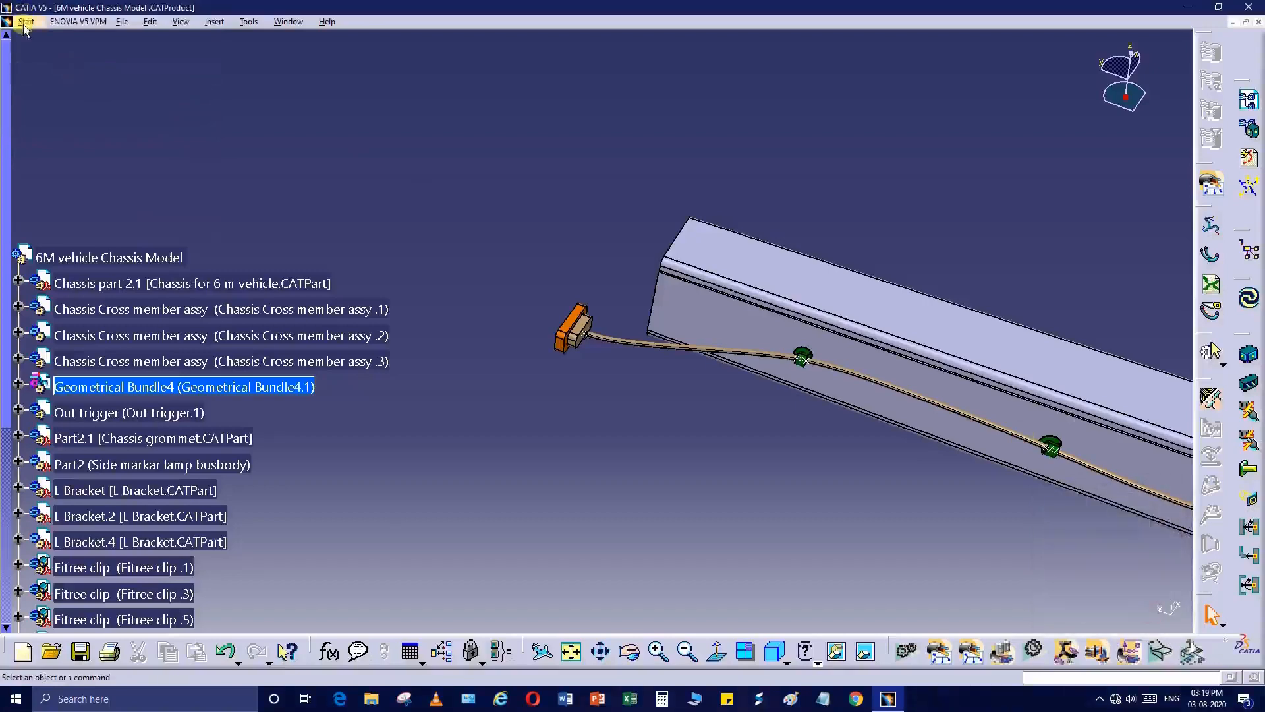
pyautogui.click(25, 22)
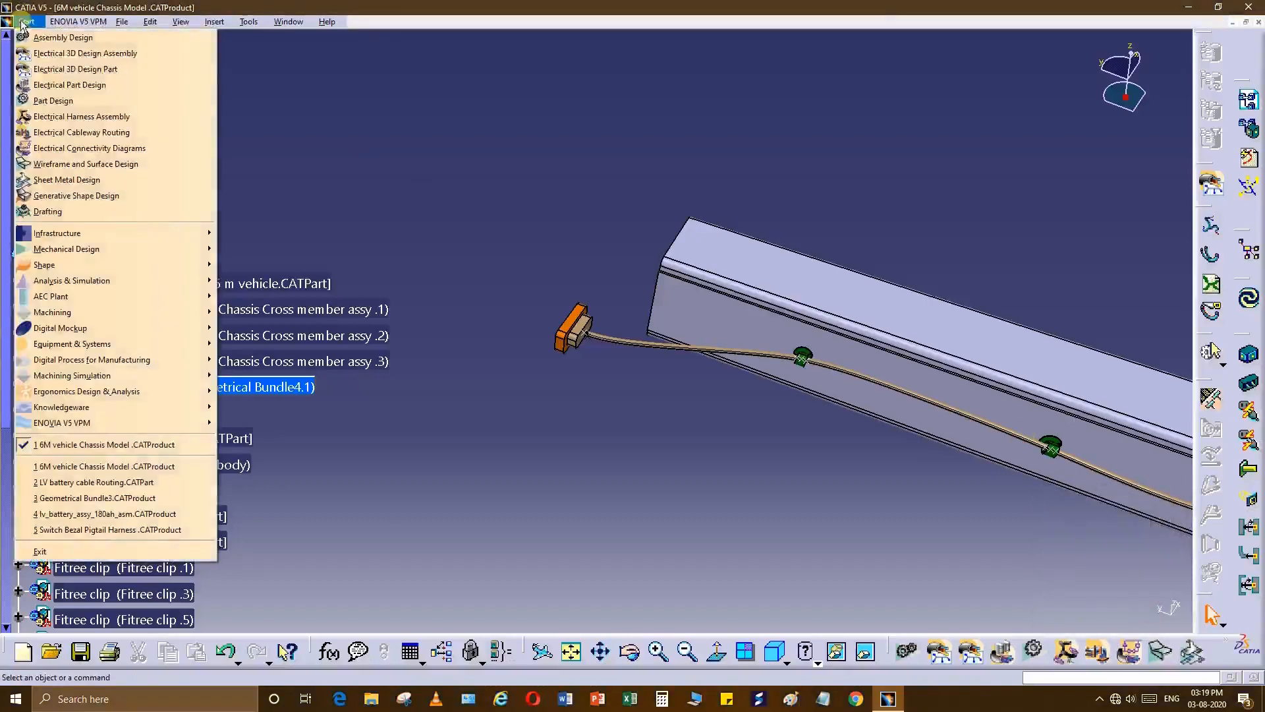
pyautogui.click(55, 116)
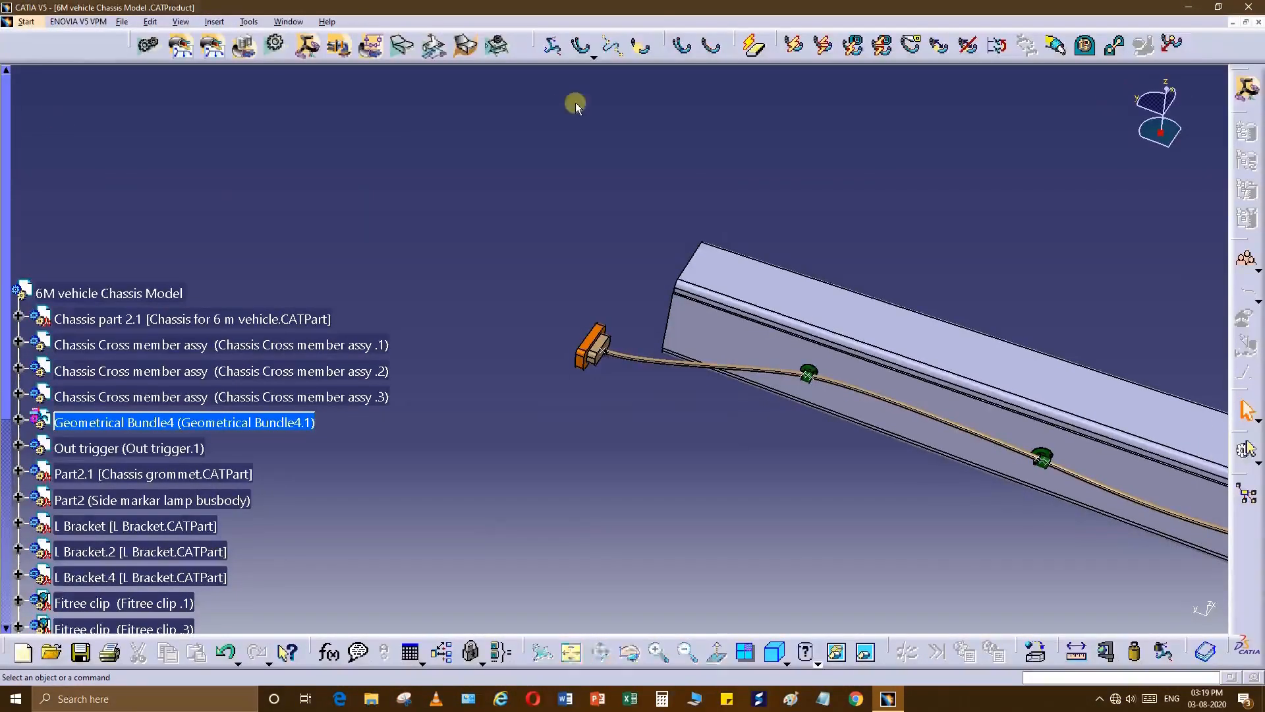
# Open the customization settings for the toolbars of the Electrical Harness Assembly workbench.
pyautogui.click(1249, 493)
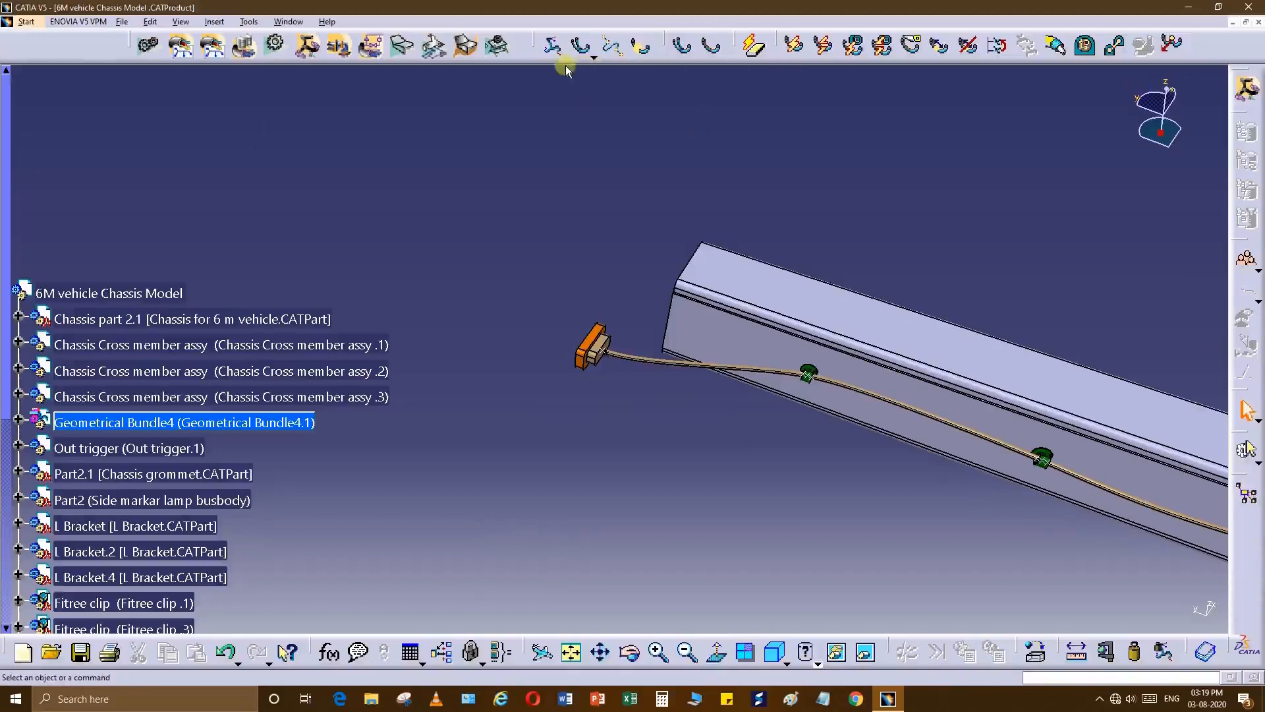
pyautogui.rightClick(1211, 41)
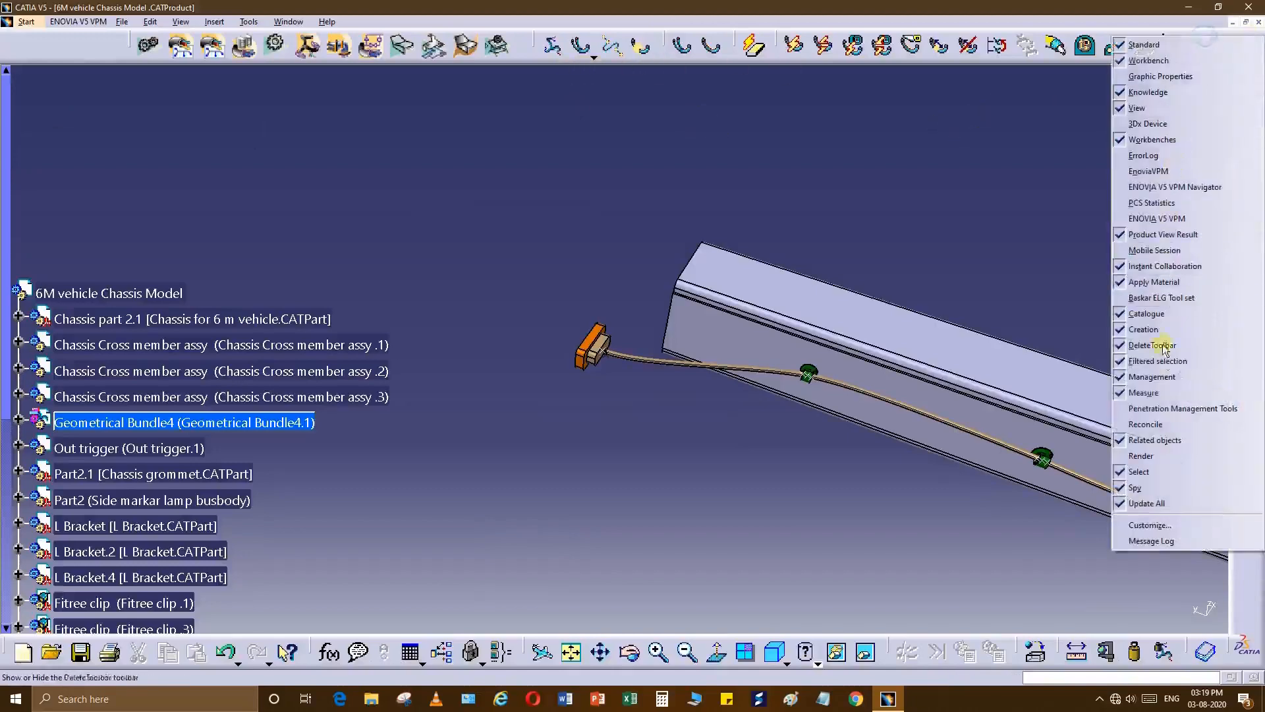
pyautogui.click(1148, 525)
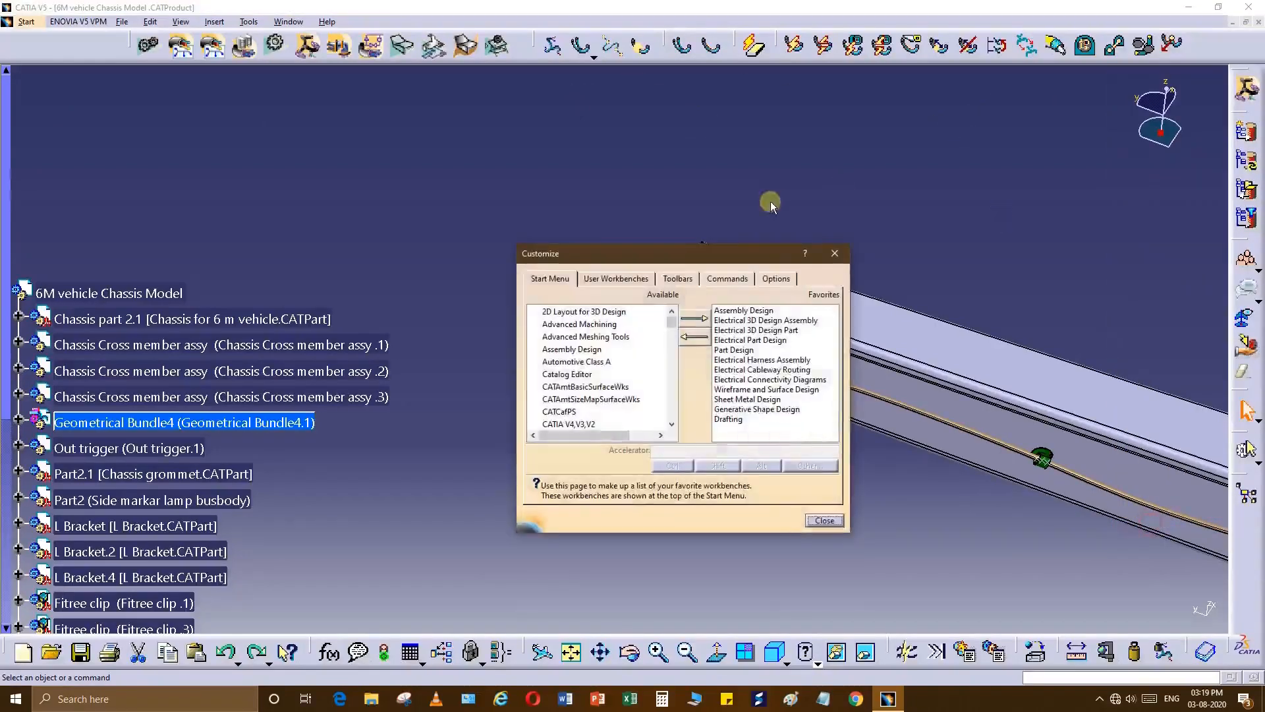
pyautogui.click(787, 320)
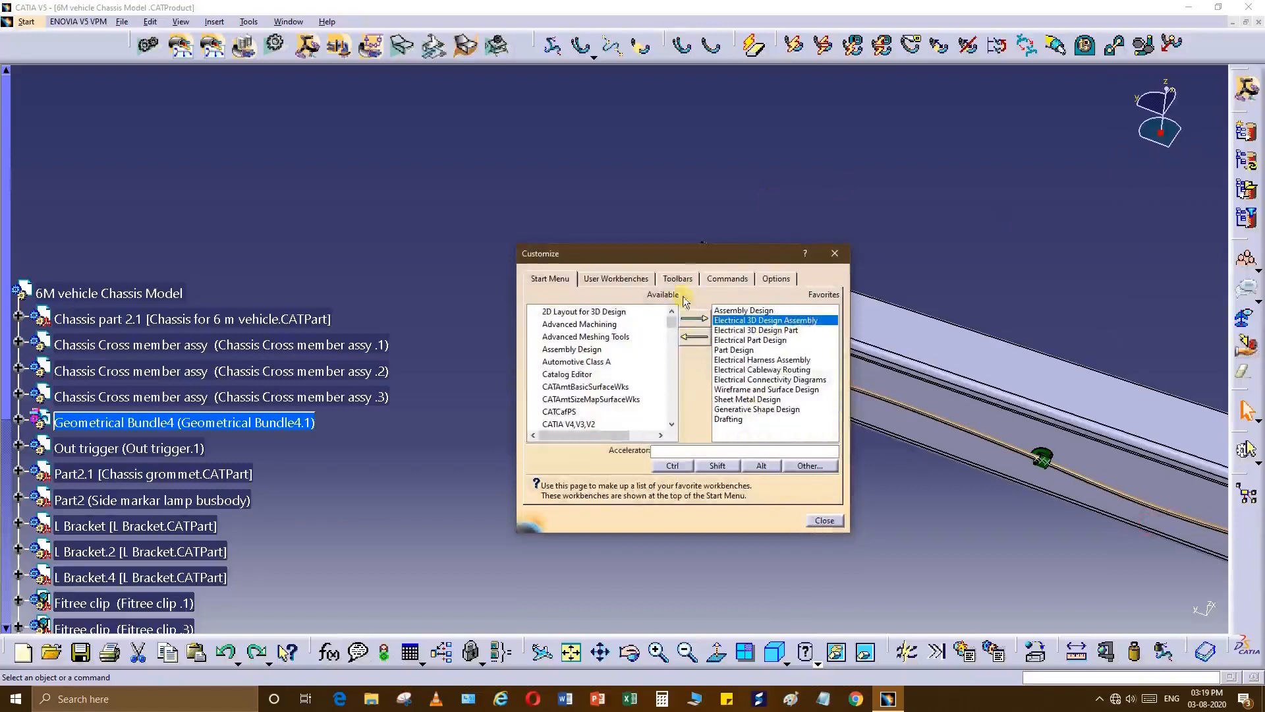
pyautogui.click(677, 278)
pyautogui.scroll(-1, 595, 400)
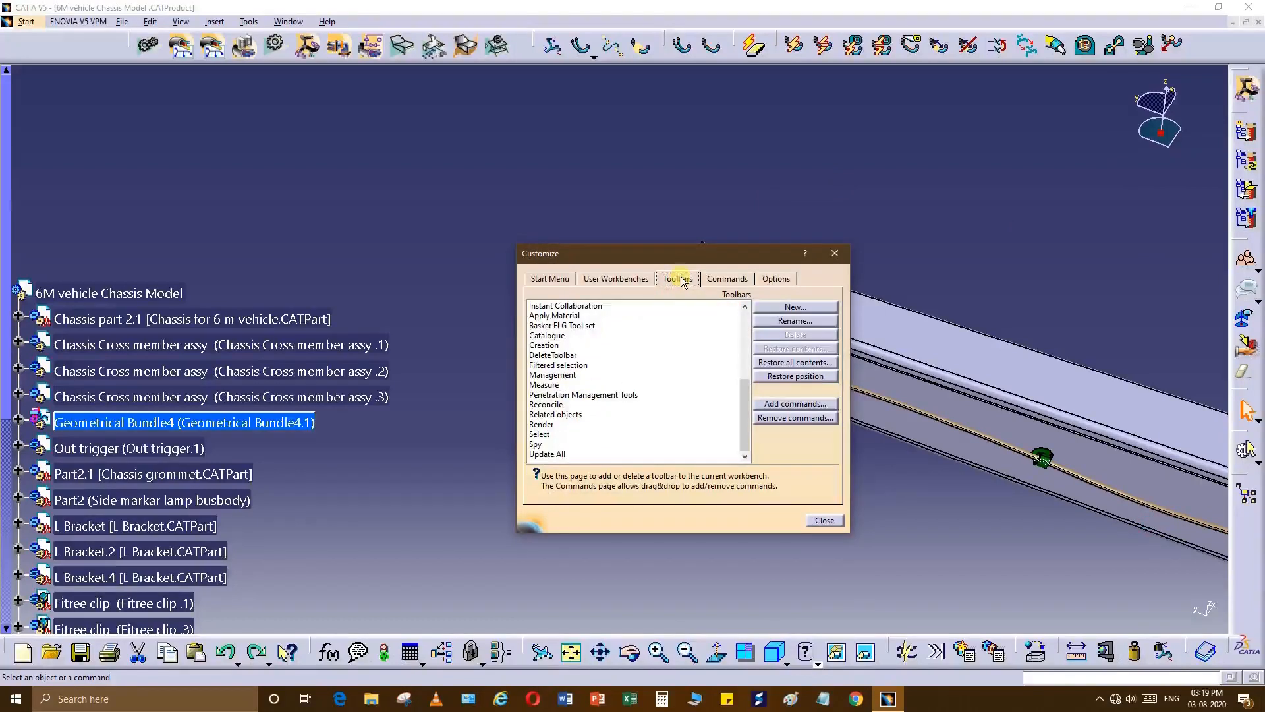
# Add the "Point..." command to the custom ELG Tool set toolbar.
pyautogui.scroll(1, 613, 350)
pyautogui.click(587, 356)
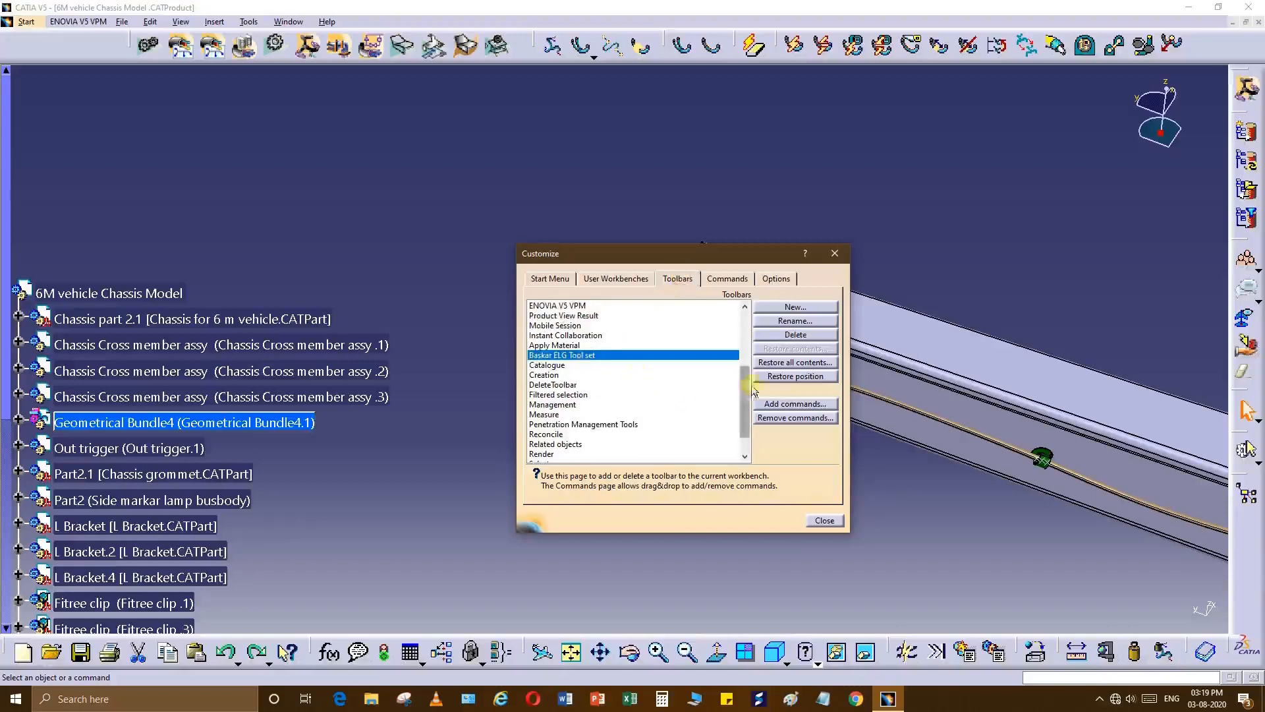
pyautogui.click(791, 403)
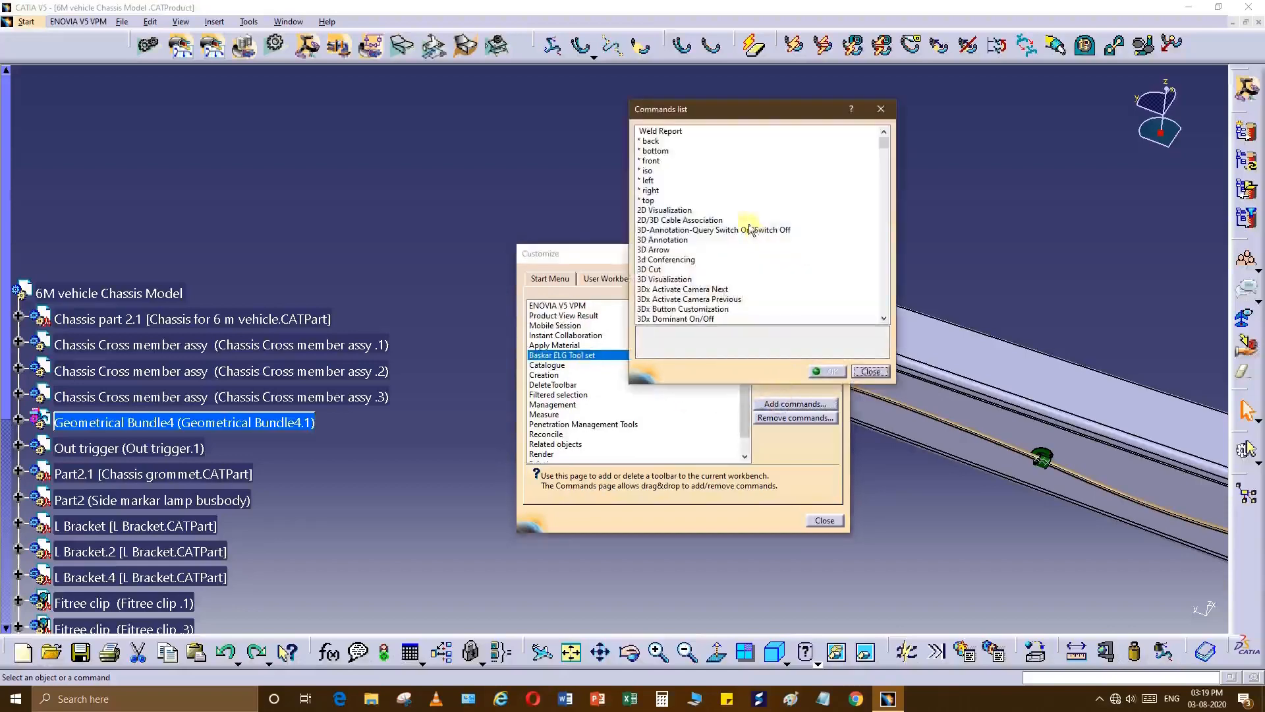
pyautogui.scroll(-12, 750, 229)
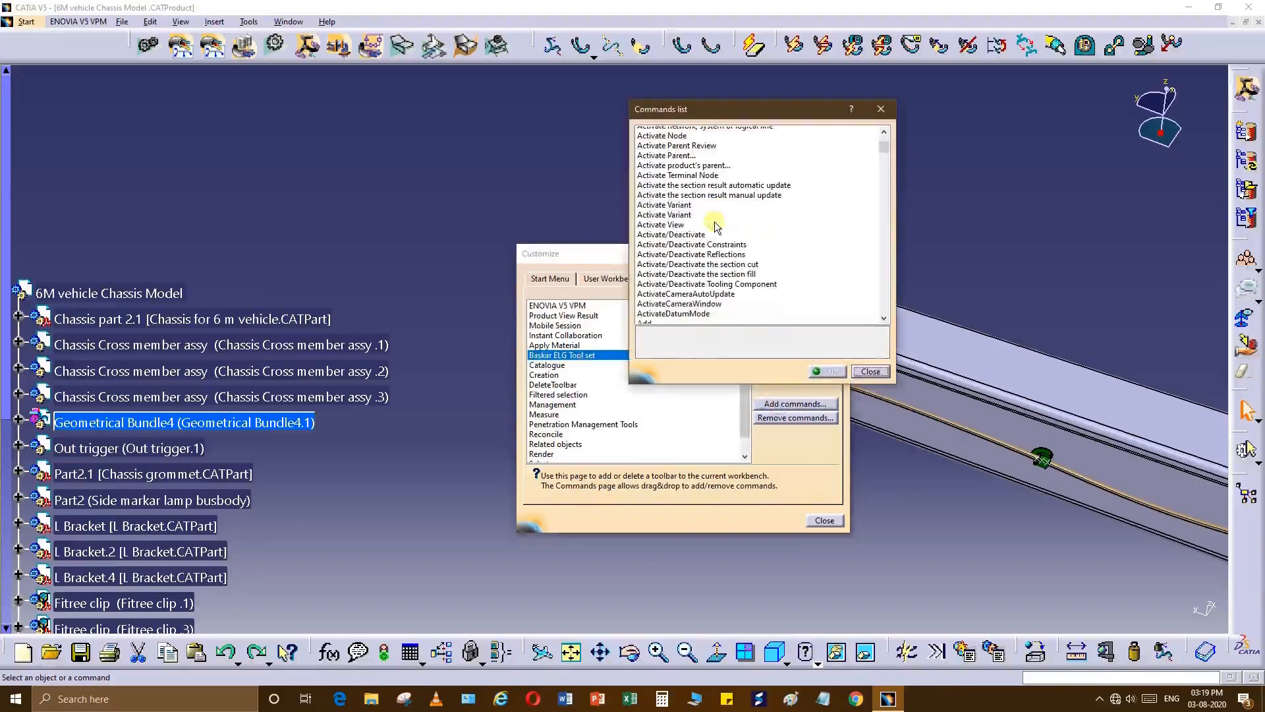
pyautogui.scroll(-5, 717, 226)
pyautogui.moveTo(881, 153); pyautogui.dragTo(894, 258)
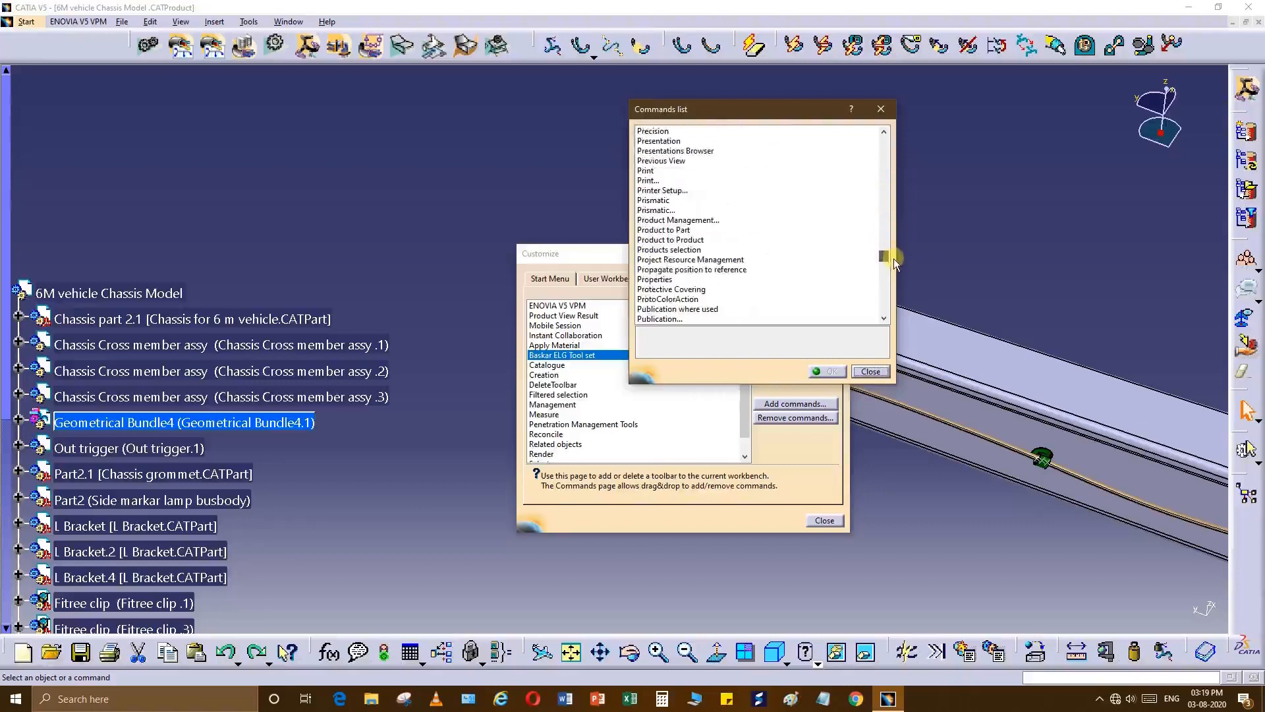
pyautogui.scroll(8, 681, 186)
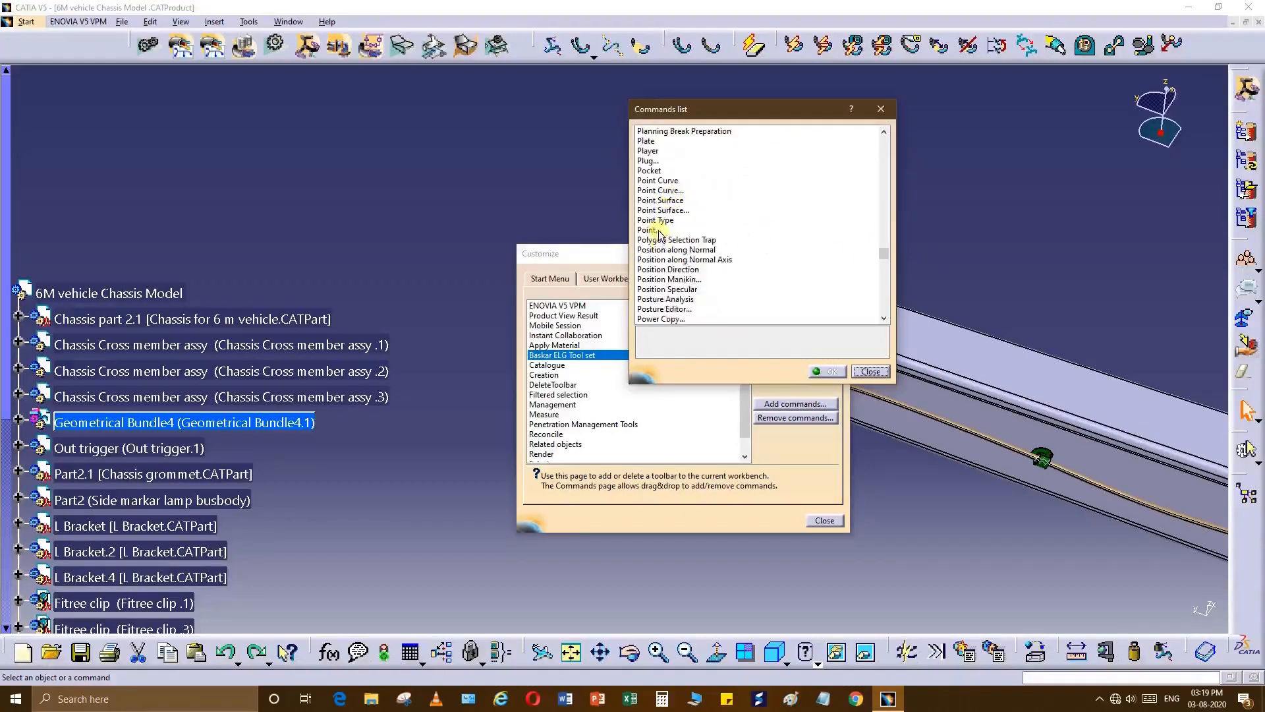
pyautogui.click(658, 230)
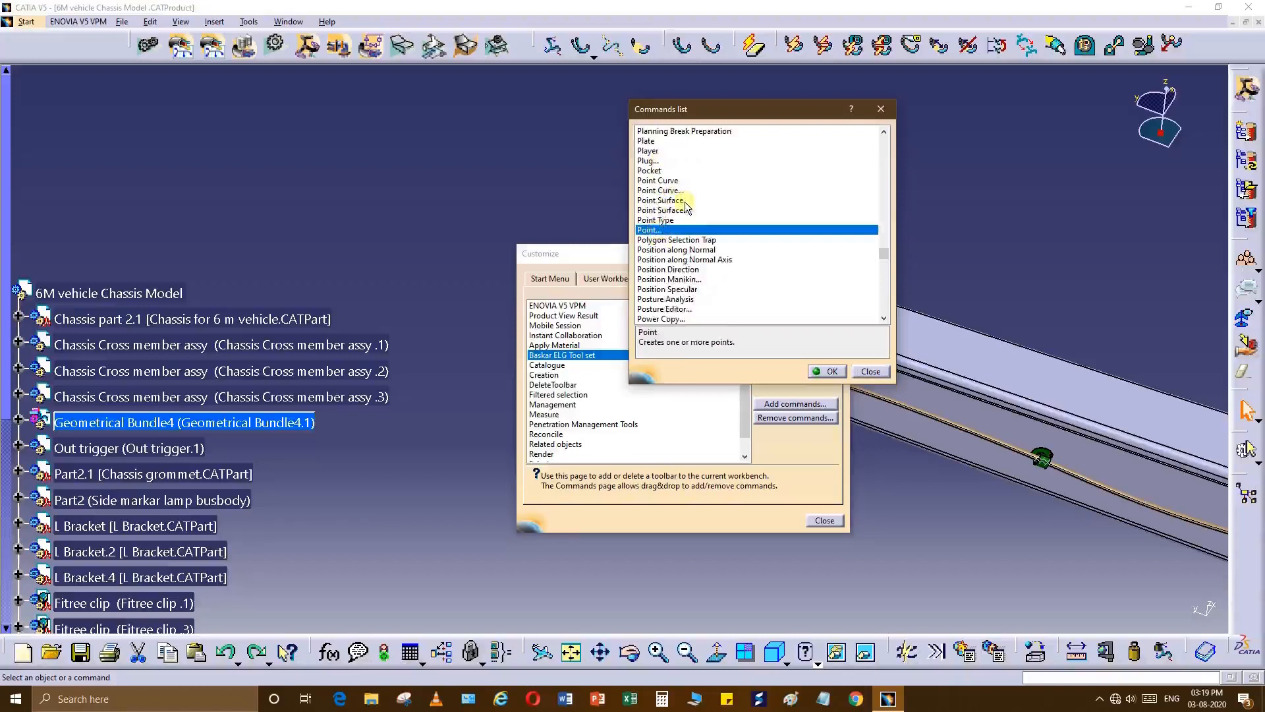
pyautogui.click(832, 372)
pyautogui.click(771, 425)
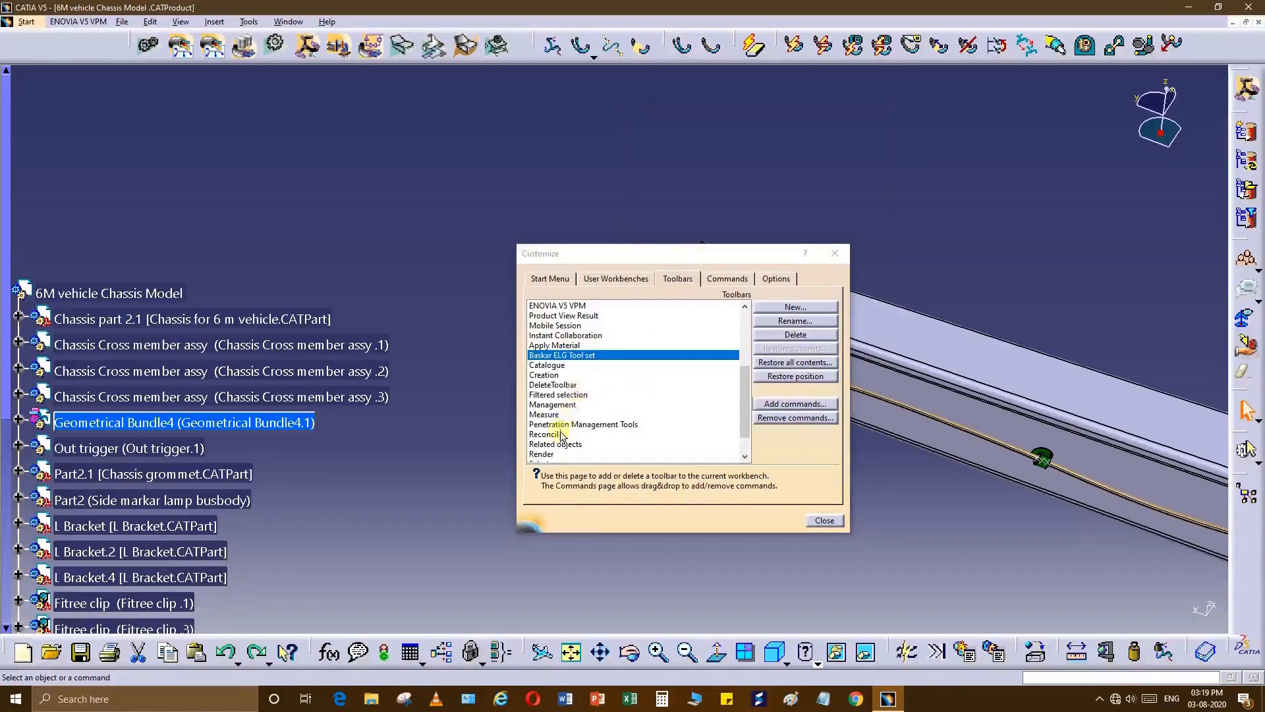
# Examine the list of workbench toolbars in the customization settings, including Workbench and Workbenches, and close the settings.
pyautogui.scroll(4, 566, 377)
pyautogui.click(561, 316)
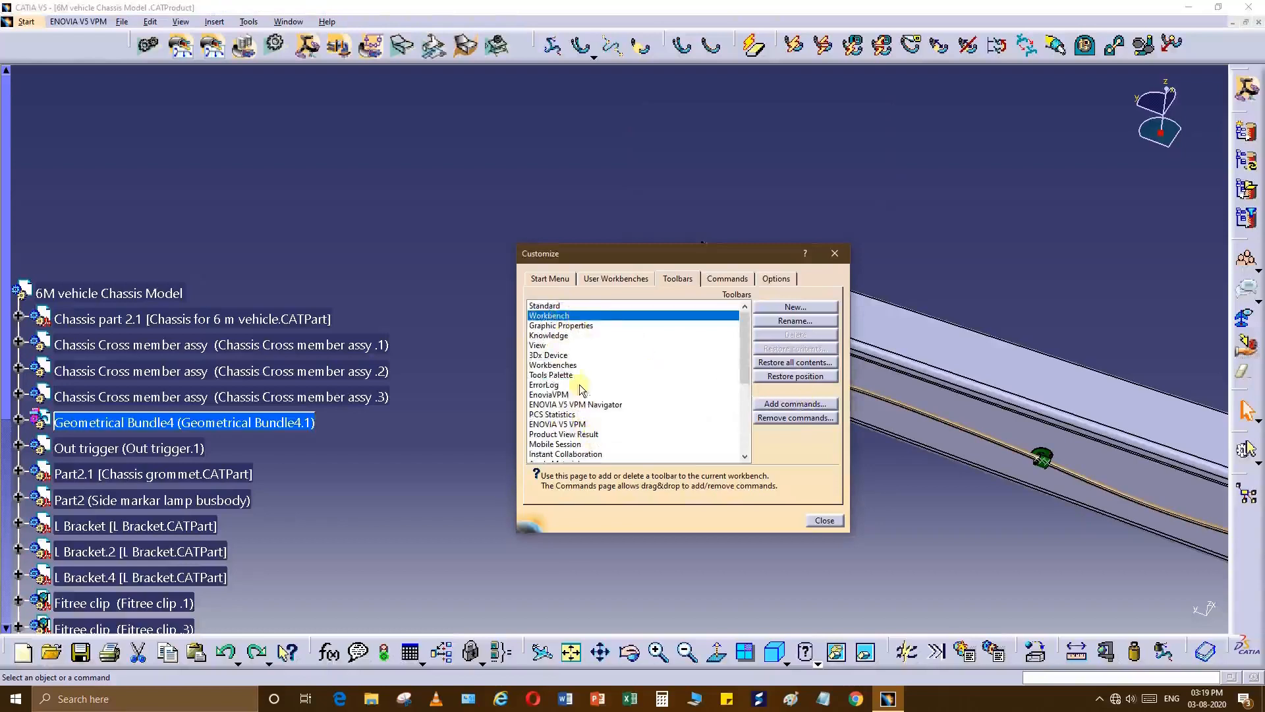
pyautogui.click(568, 365)
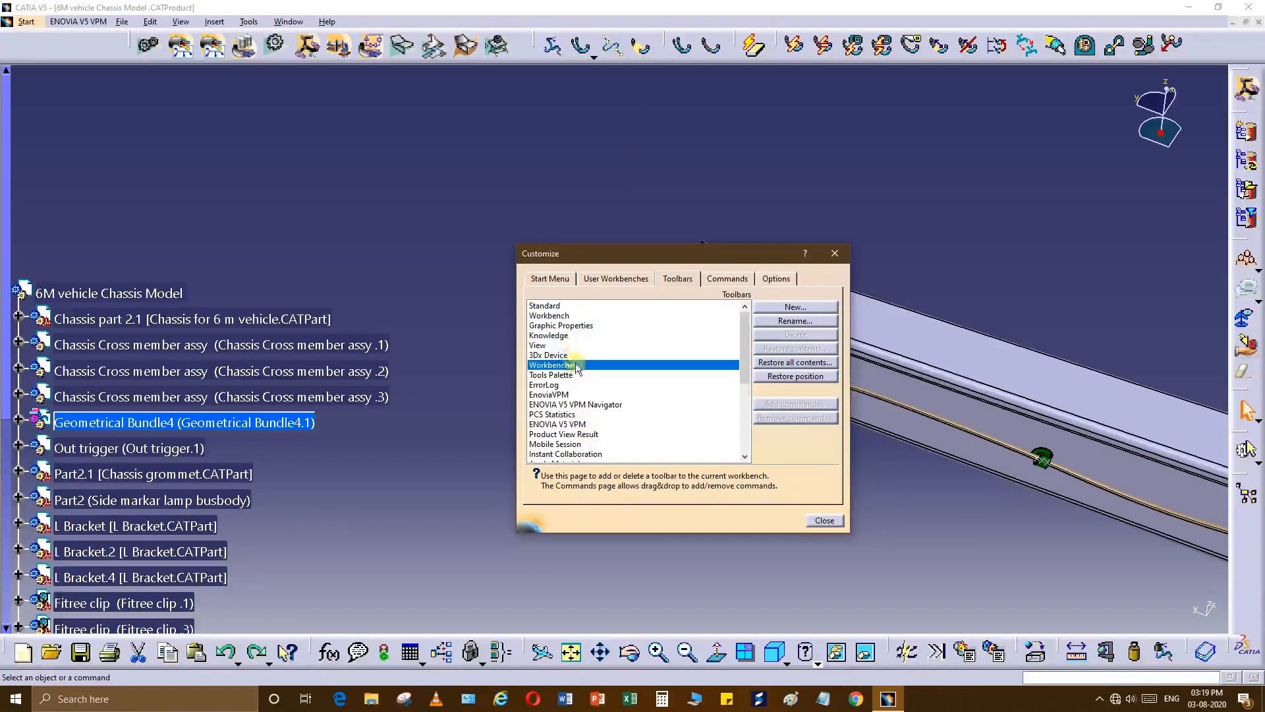
pyautogui.scroll(-5, 578, 389)
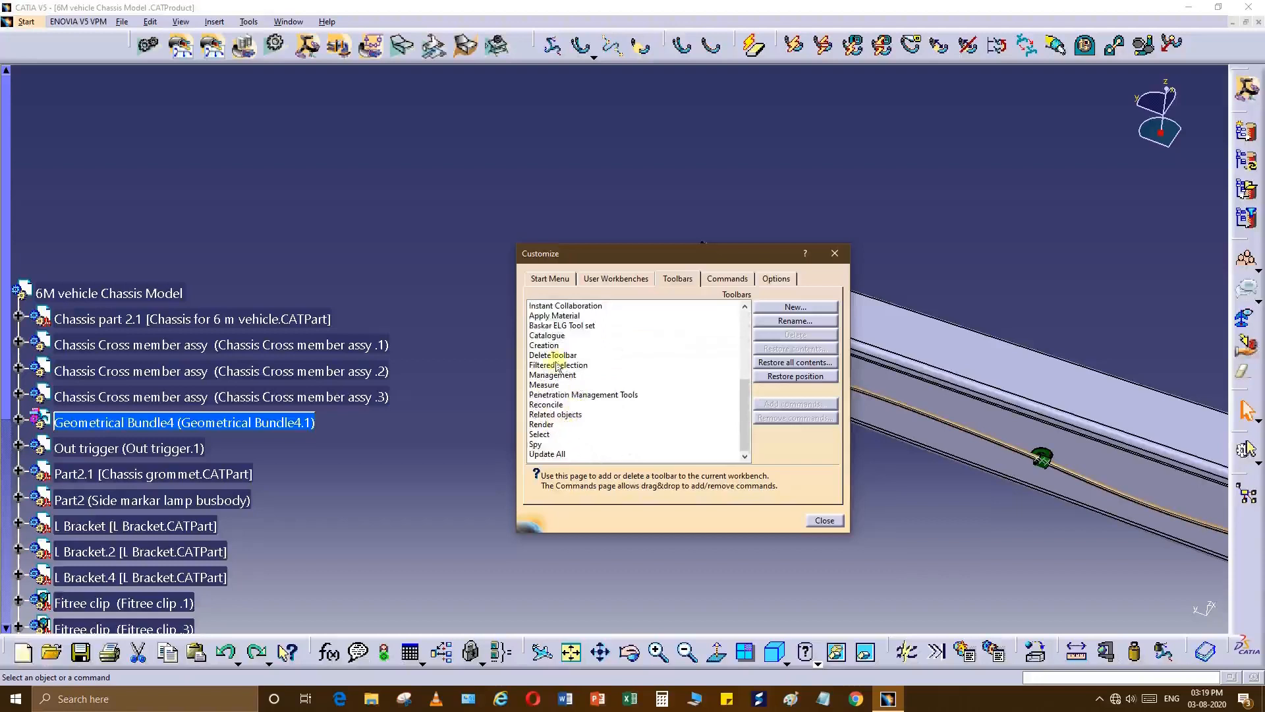
pyautogui.scroll(3, 571, 335)
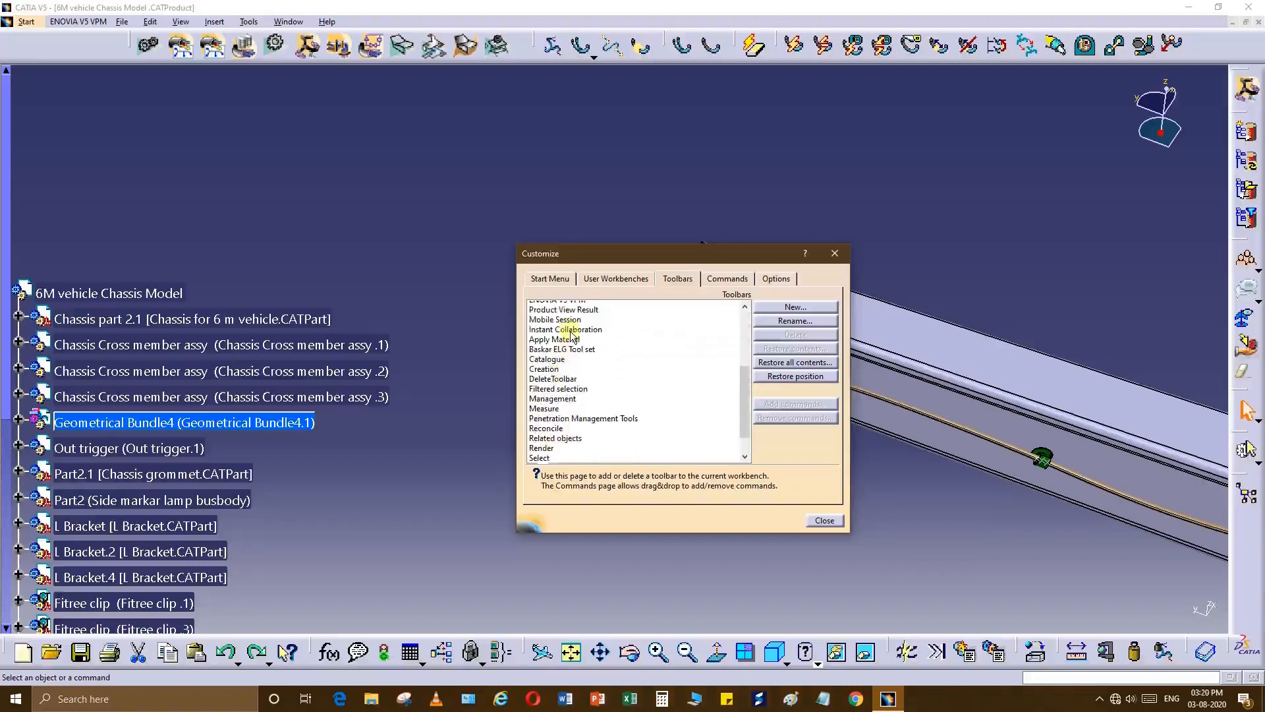
pyautogui.scroll(2, 567, 353)
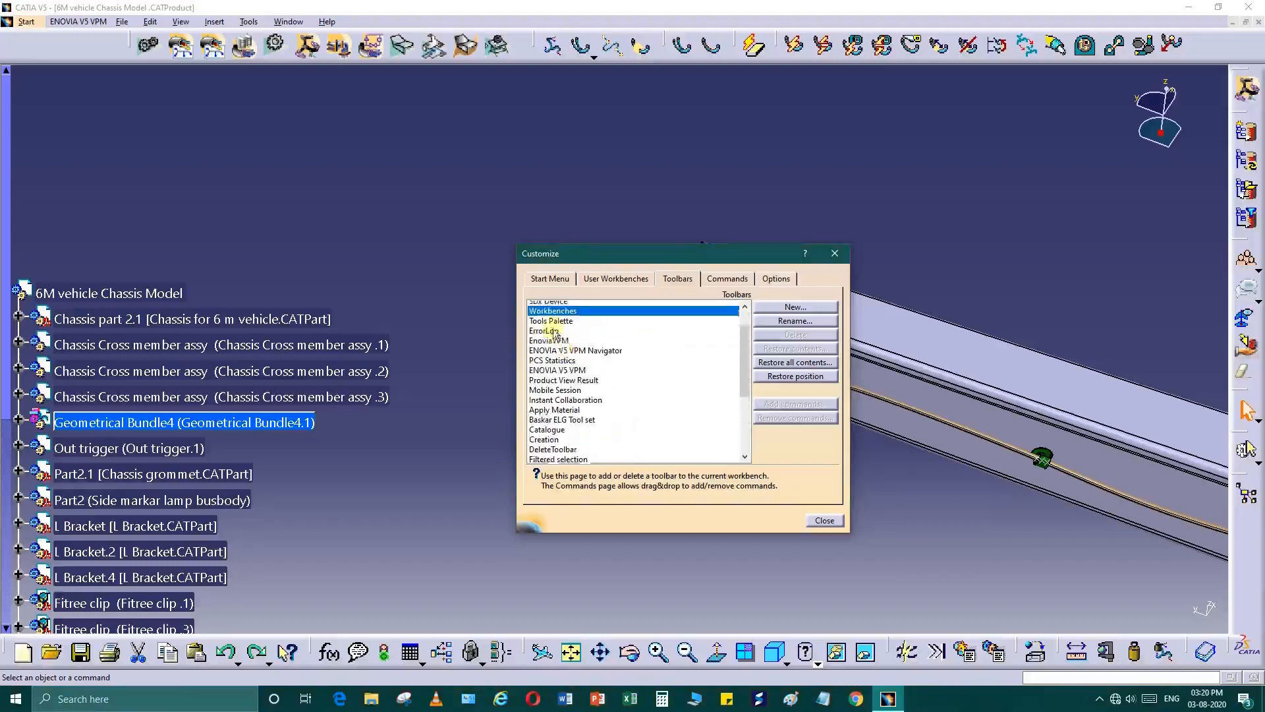
pyautogui.click(567, 325)
pyautogui.click(568, 316)
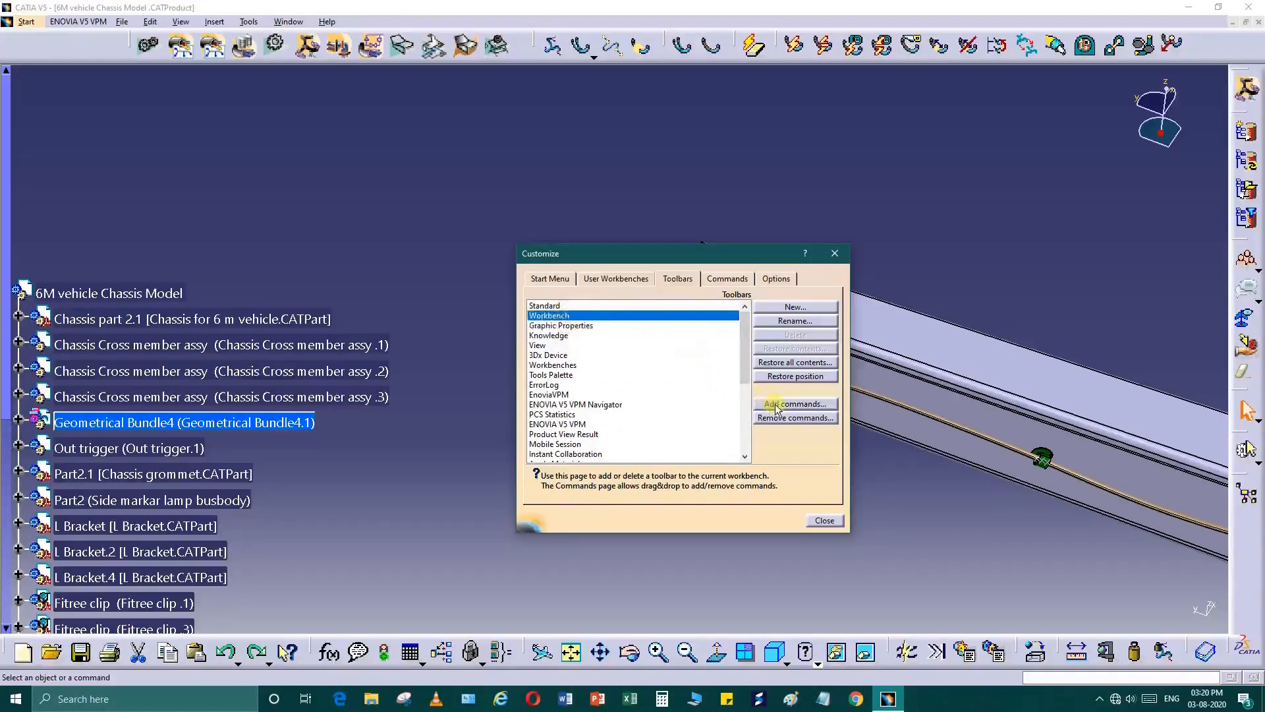
pyautogui.click(824, 521)
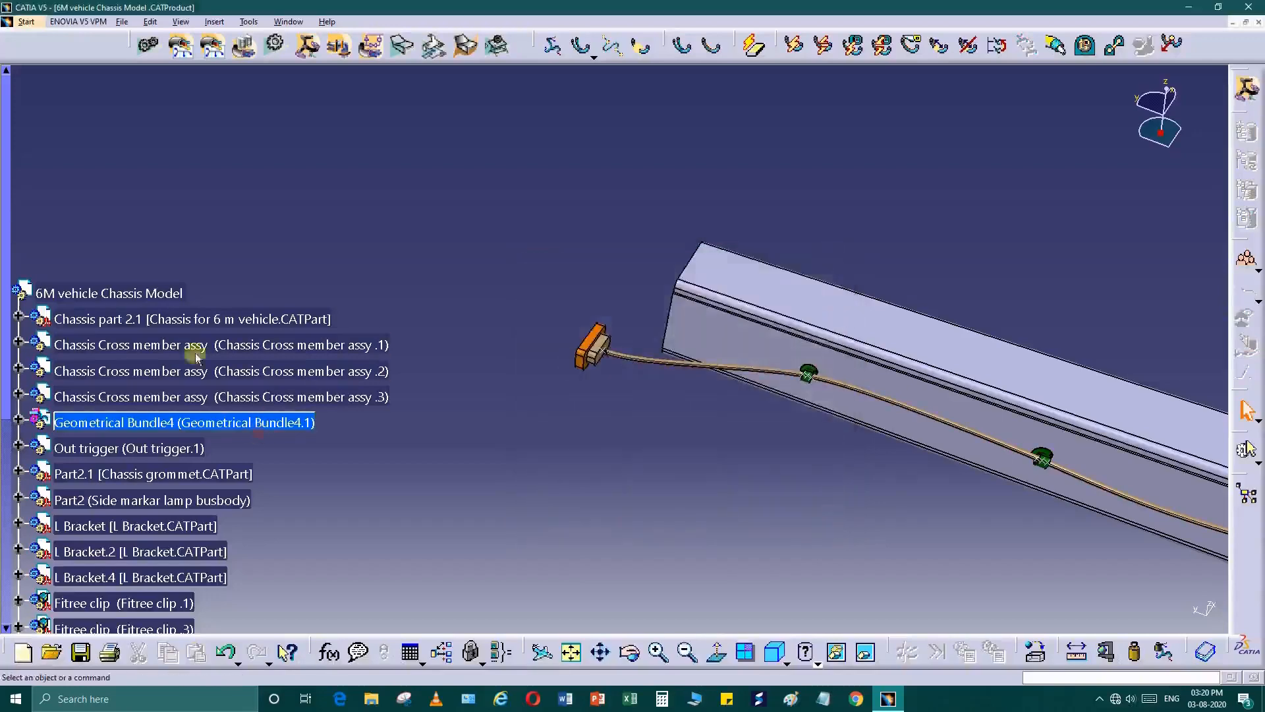
# Locate the side marker lamp's Part2 in the specification tree and load the chassis assembly's component data.
pyautogui.click(155, 292)
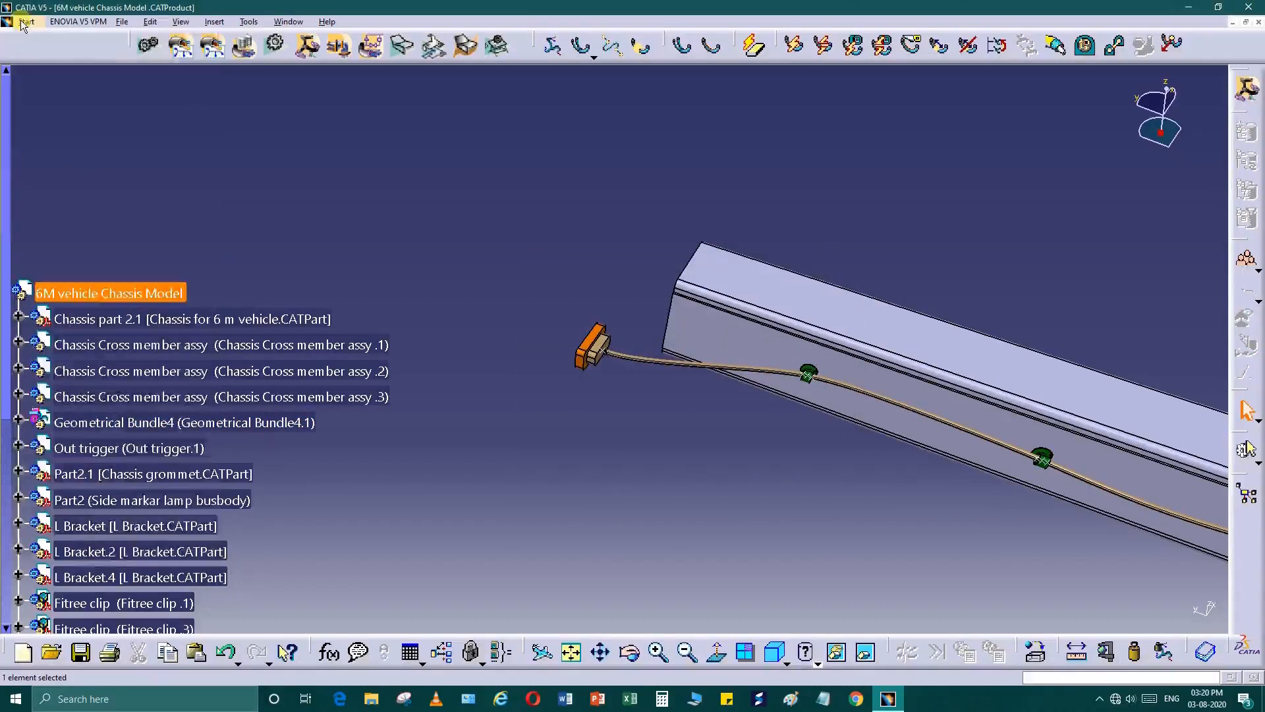
pyautogui.click(23, 24)
pyautogui.click(358, 251)
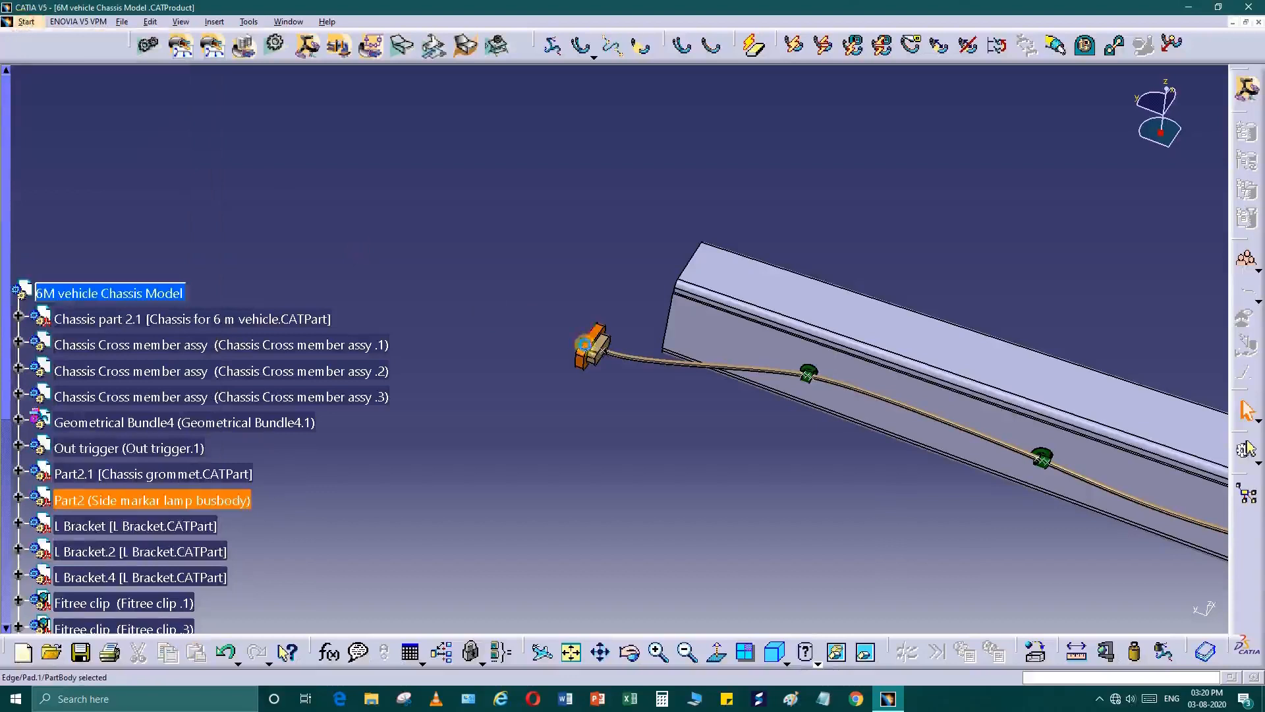
pyautogui.rightClick(583, 343)
pyautogui.click(619, 354)
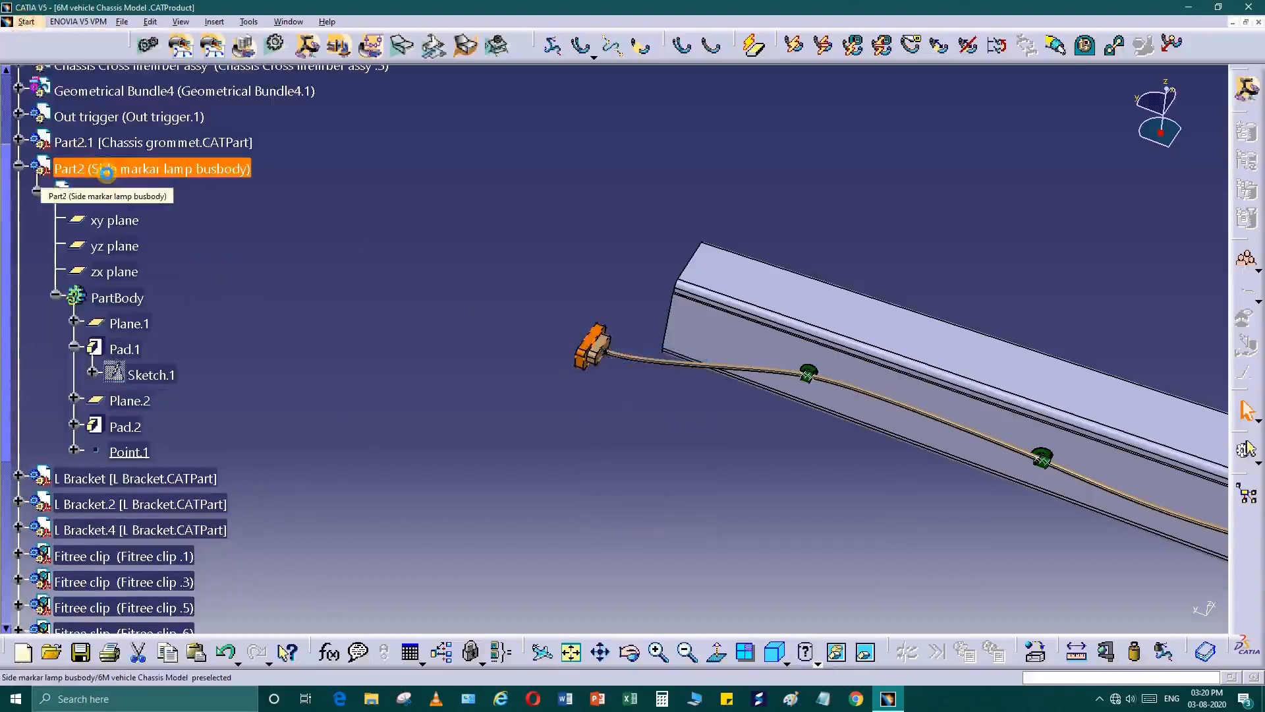
pyautogui.doubleClick(105, 173)
pyautogui.click(686, 384)
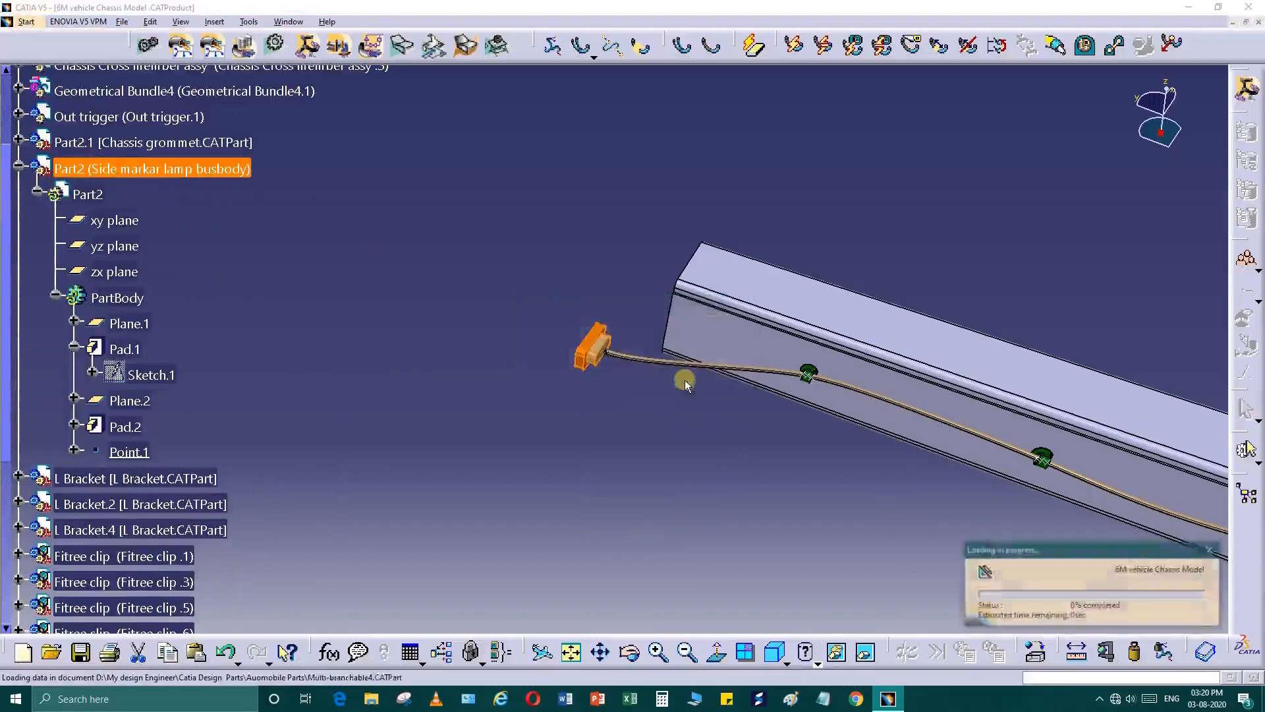
# Try to replace the branch route's end point, Point.156, with the point on the side marker lamp.
pyautogui.moveTo(810, 522); pyautogui.dragTo(726, 313, button='middle')
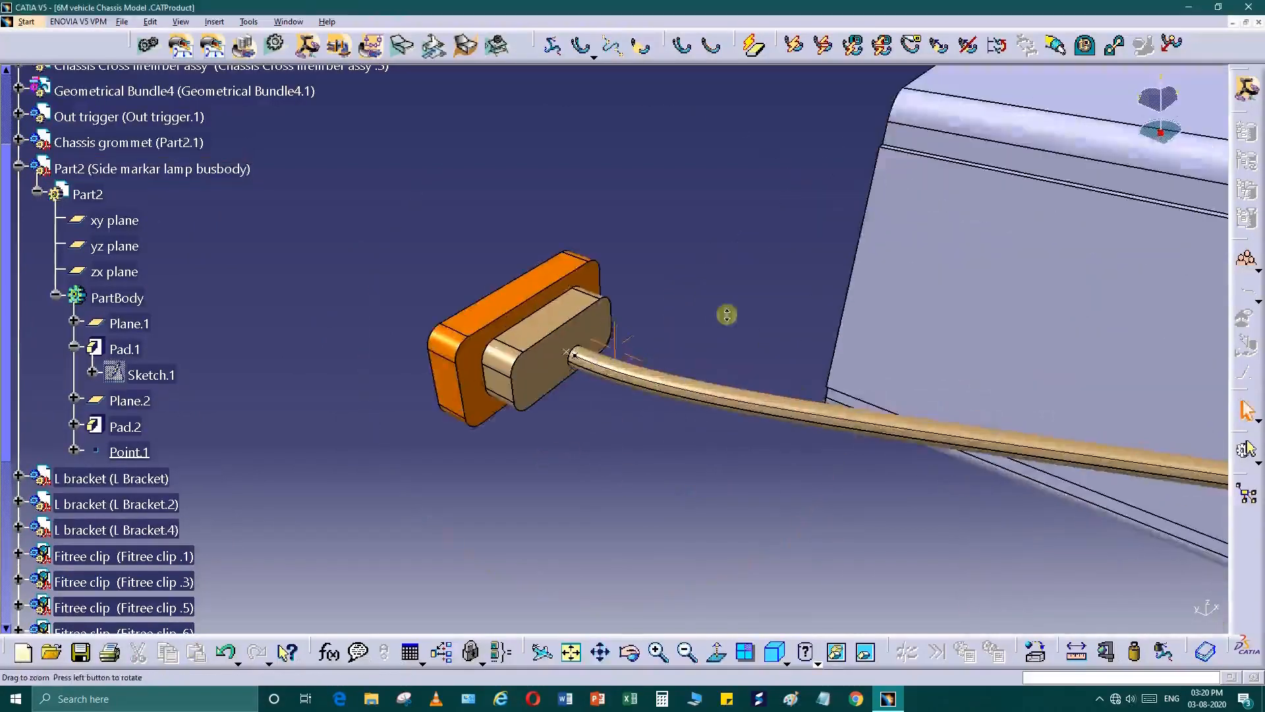
pyautogui.moveTo(576, 438); pyautogui.dragTo(703, 452, button='middle')
pyautogui.doubleClick(696, 442)
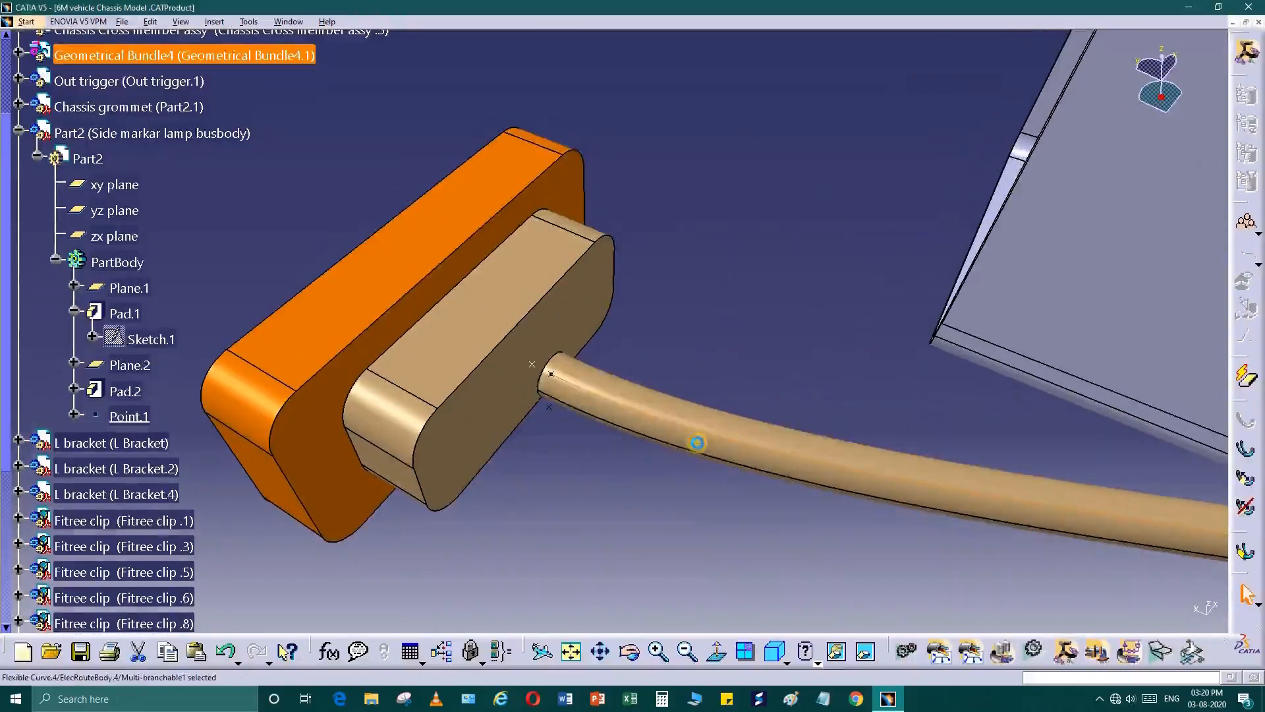
pyautogui.click(993, 394)
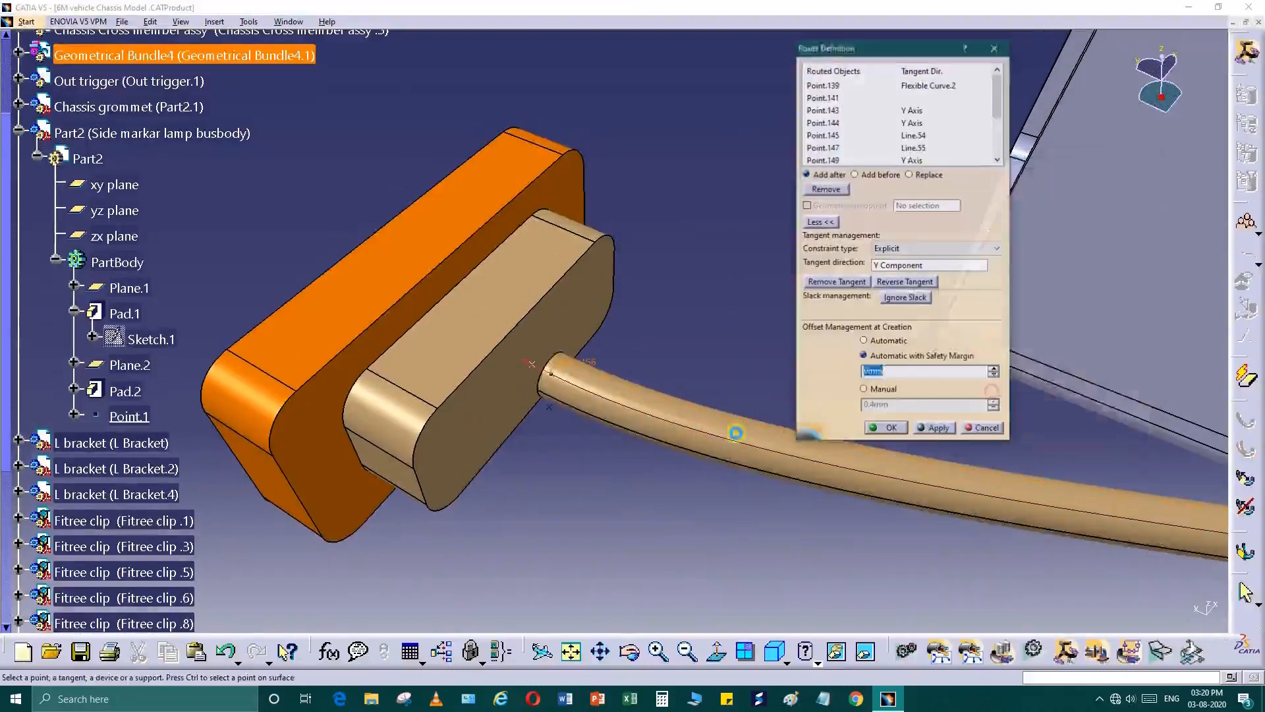
pyautogui.moveTo(735, 432); pyautogui.dragTo(1087, 5, button='middle')
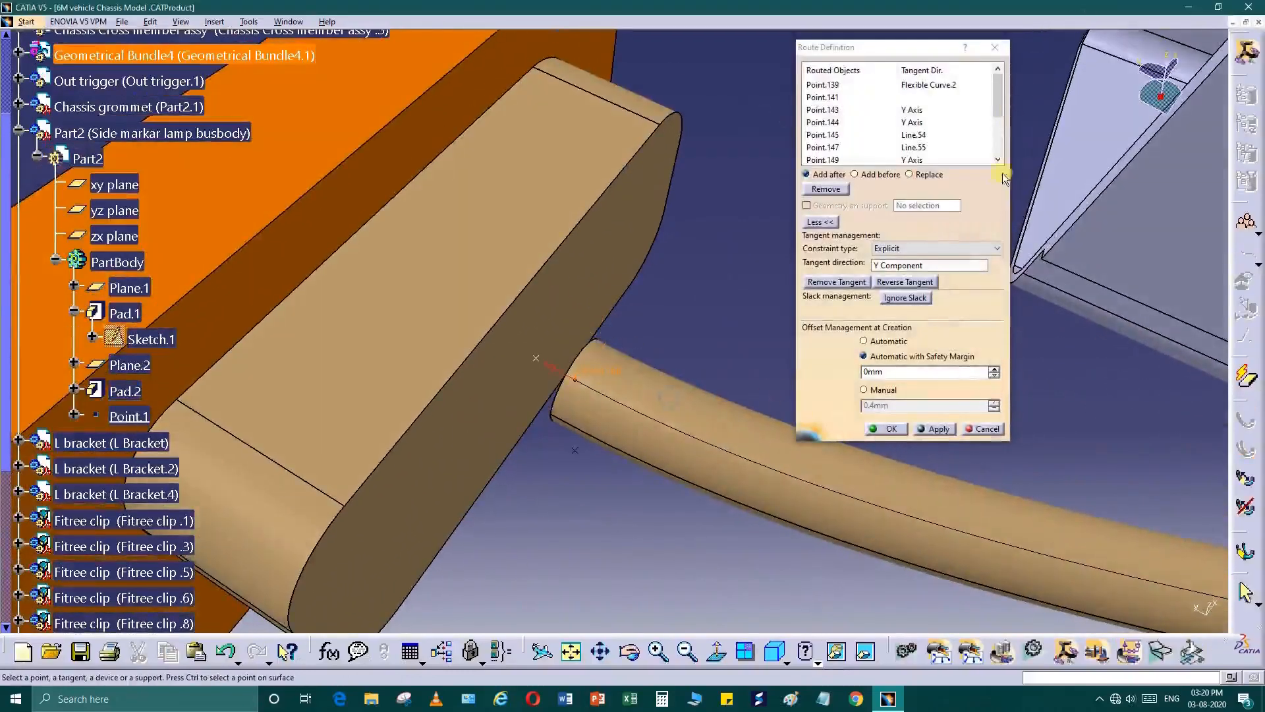
pyautogui.click(1001, 154)
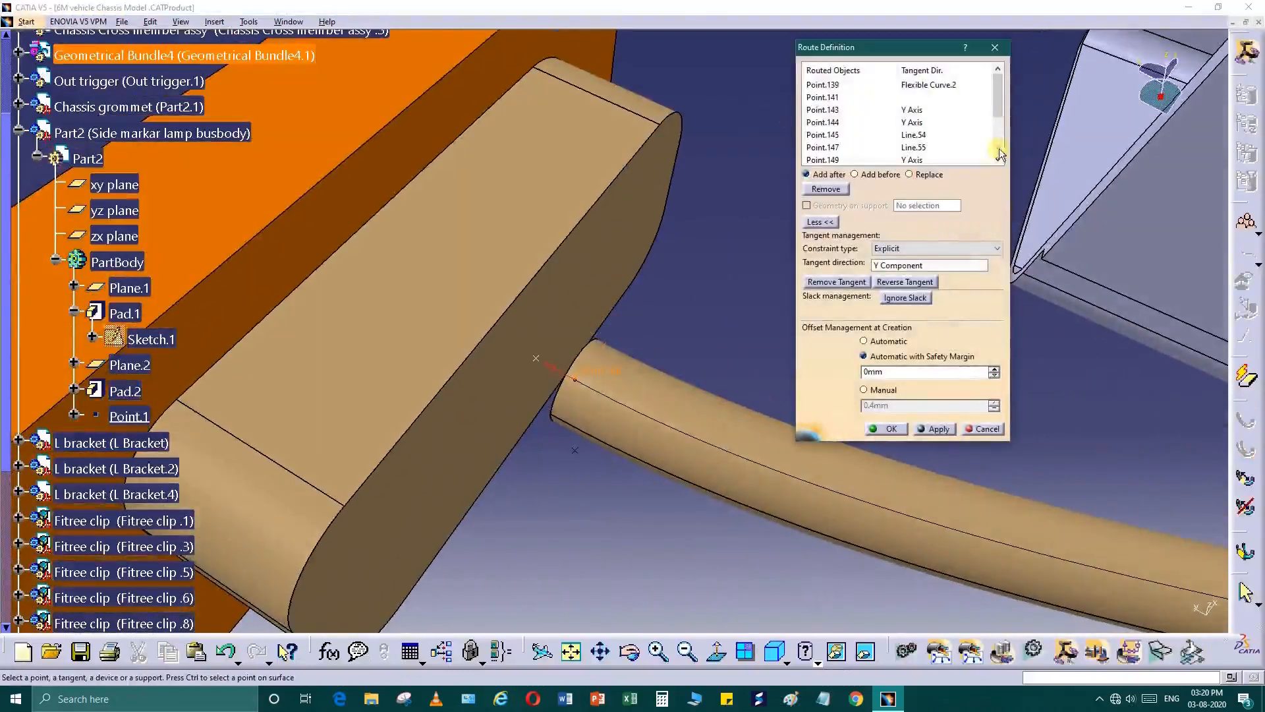
pyautogui.click(921, 176)
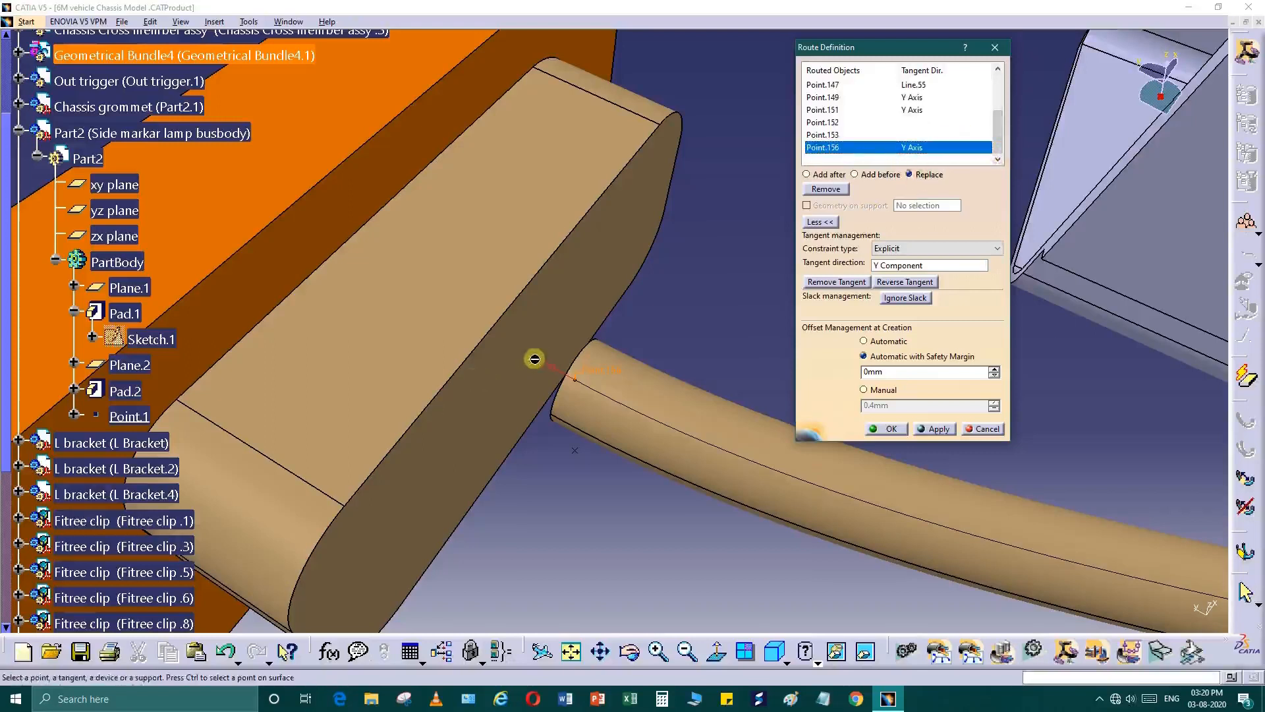
pyautogui.click(983, 429)
pyautogui.click(1134, 439)
pyautogui.moveTo(1044, 437); pyautogui.dragTo(1076, 500, button='middle')
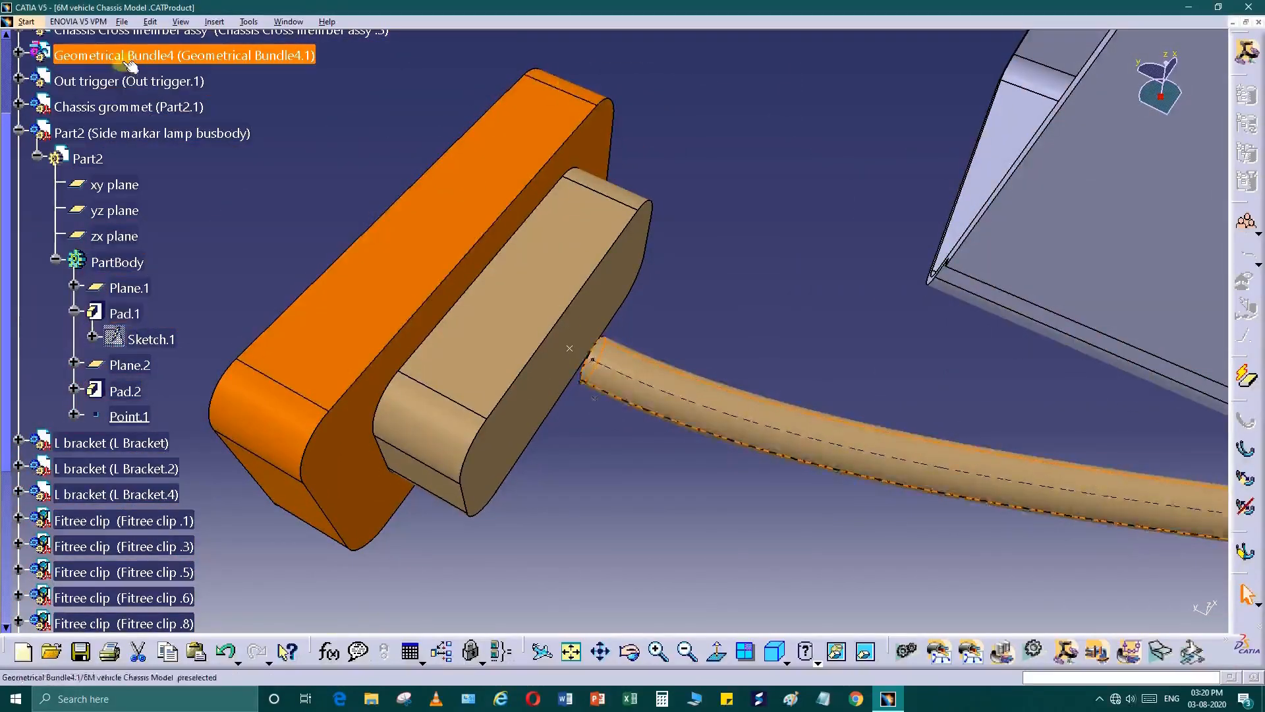
pyautogui.click(183, 21)
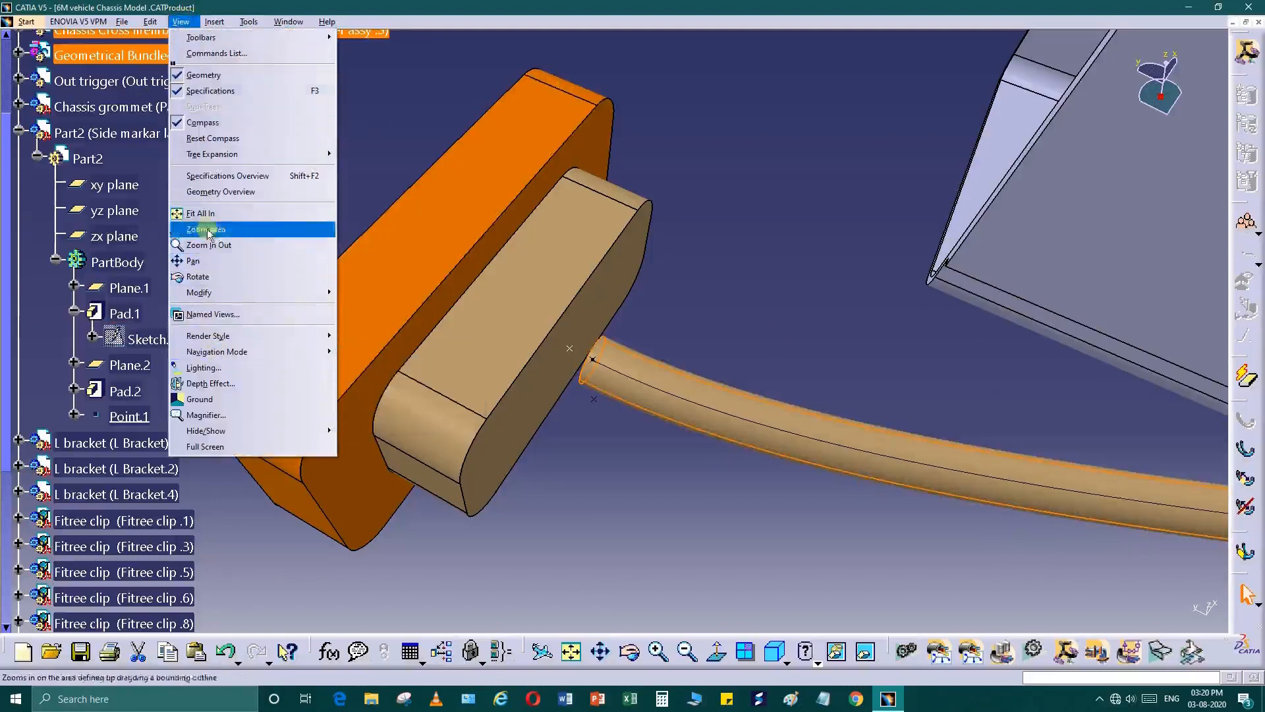
pyautogui.moveTo(274, 38)
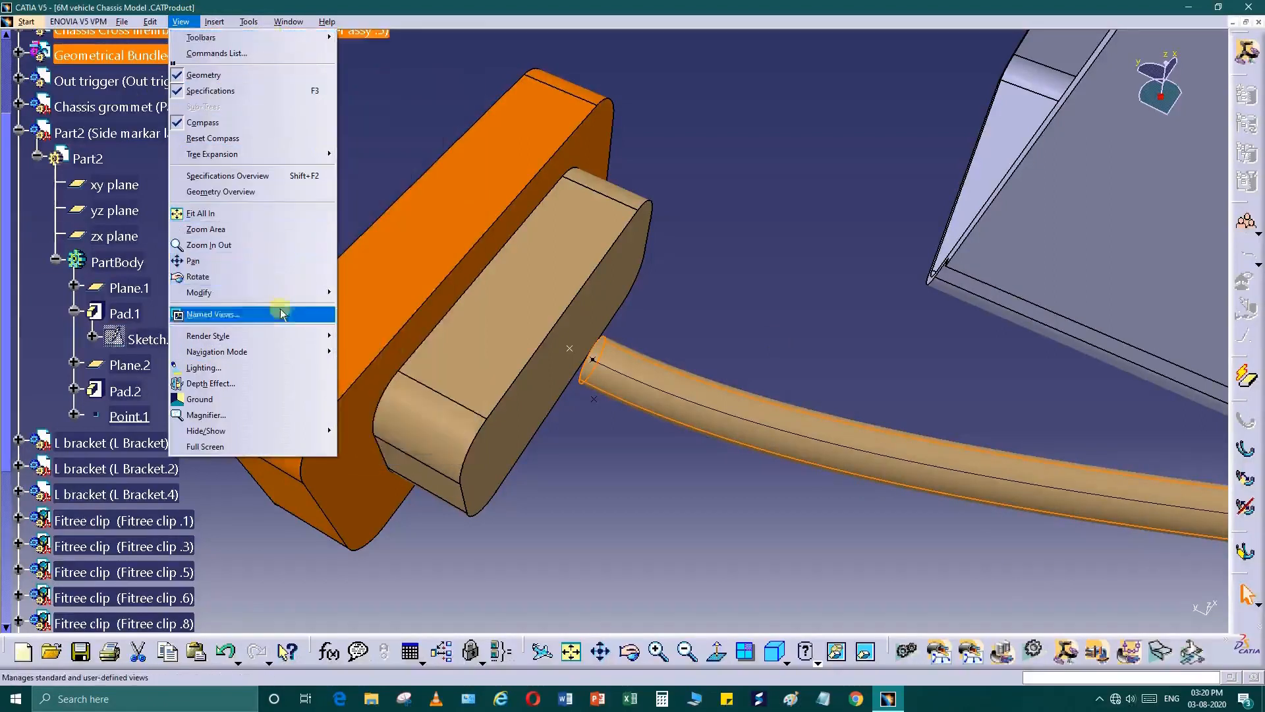
pyautogui.moveTo(307, 293)
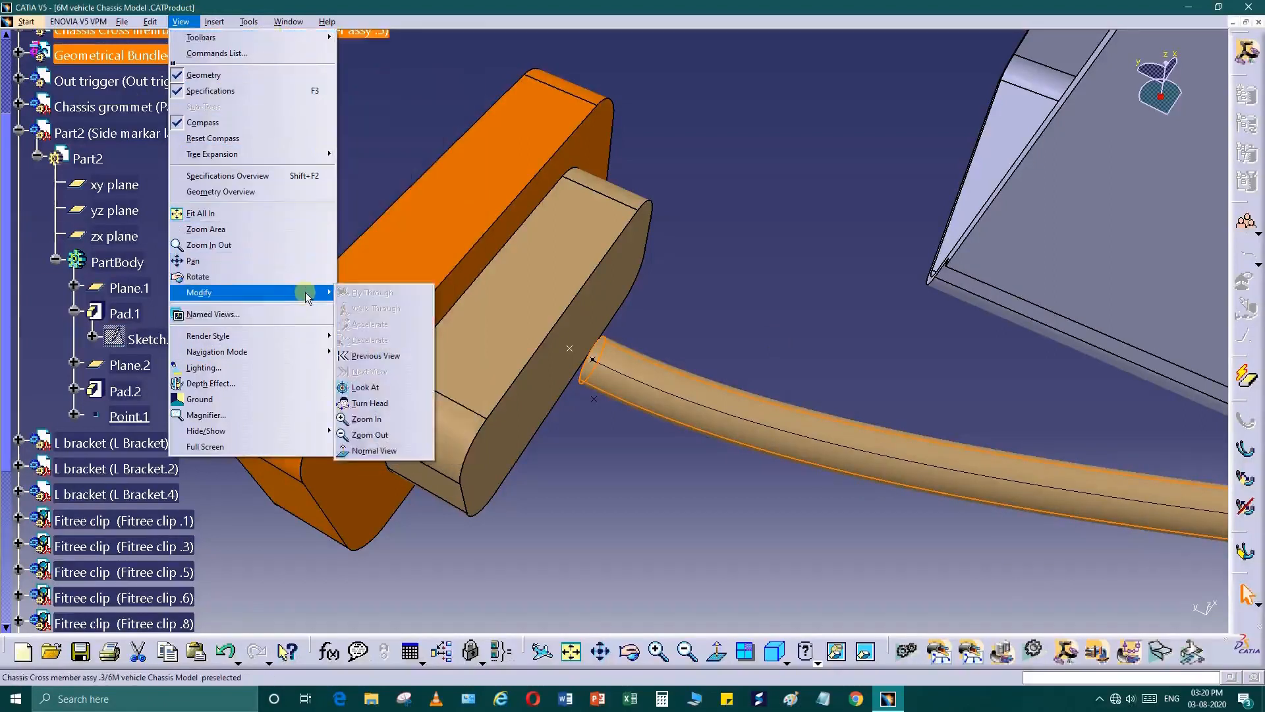
pyautogui.moveTo(288, 338)
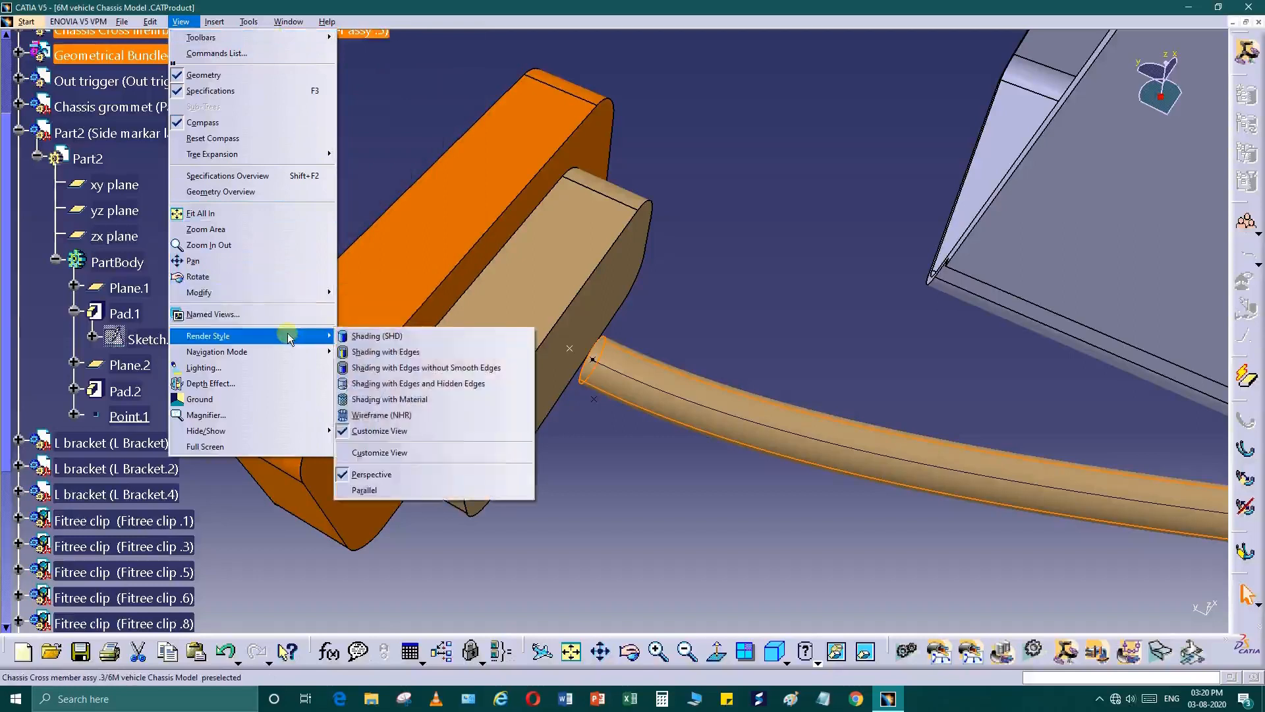
pyautogui.click(737, 490)
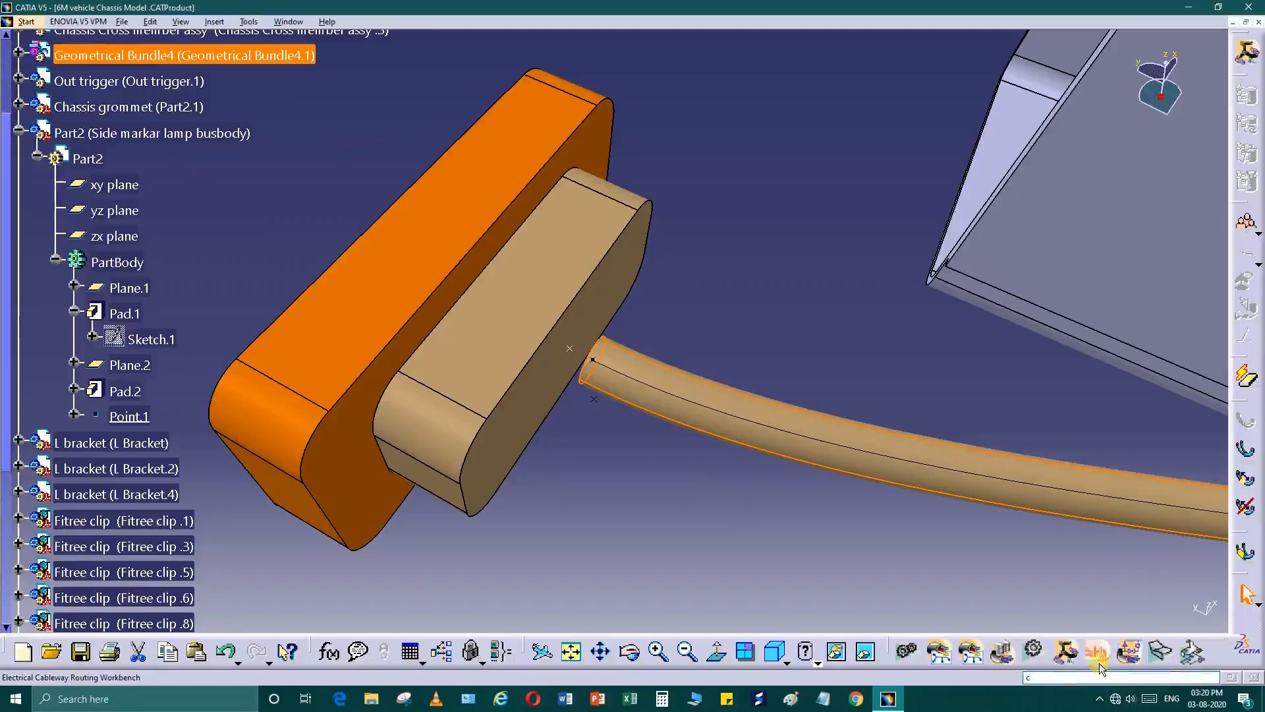
pyautogui.write('c:POINT')
pyautogui.press('Return')
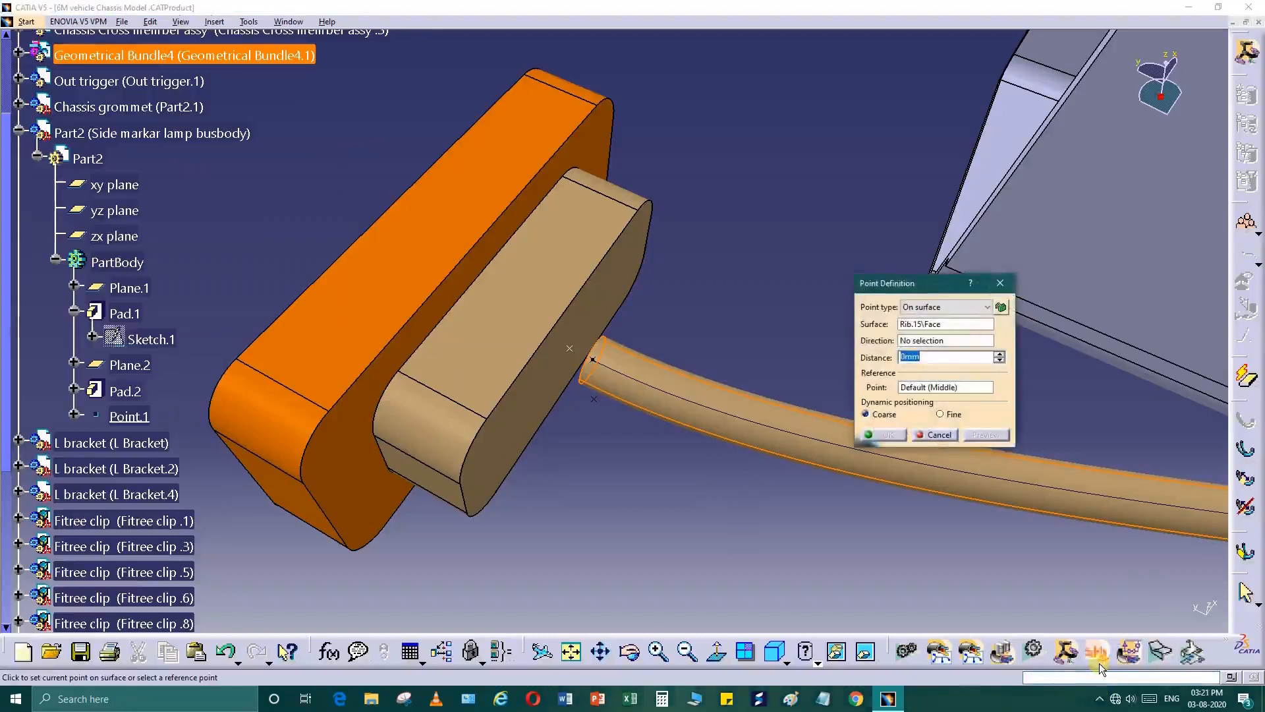
pyautogui.click(926, 314)
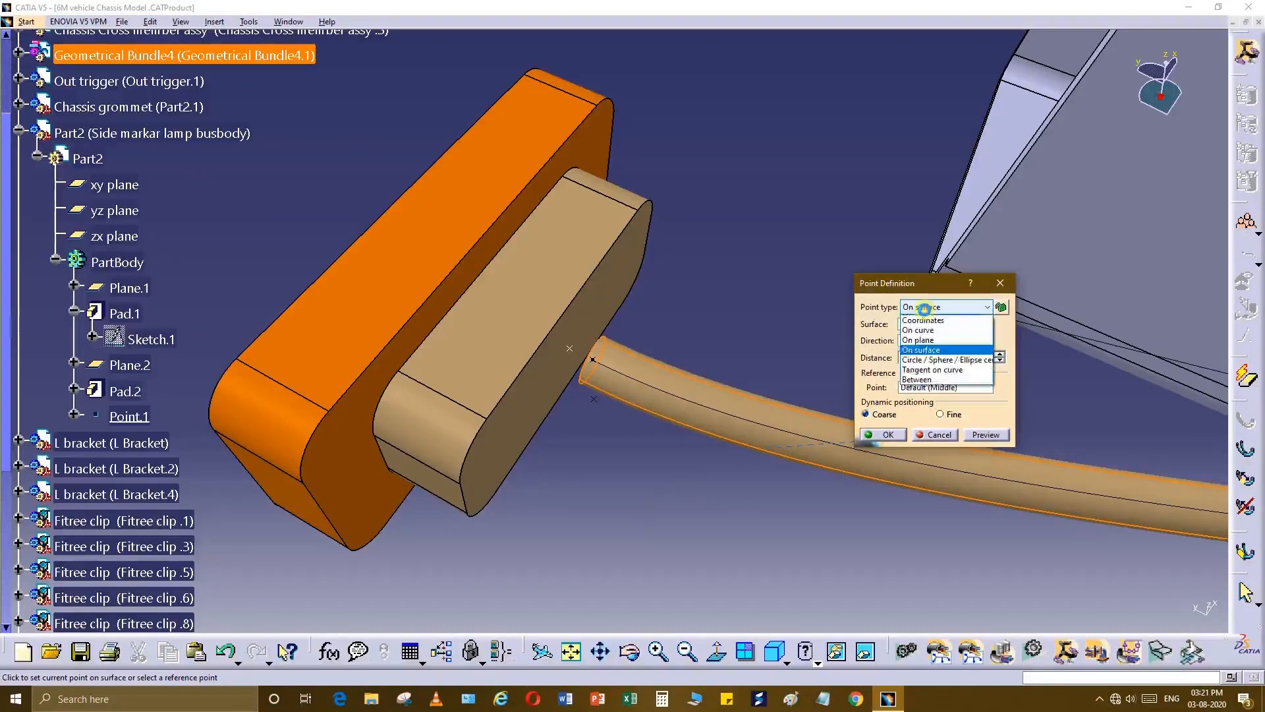
pyautogui.click(928, 315)
pyautogui.moveTo(694, 481); pyautogui.dragTo(706, 300, button='middle')
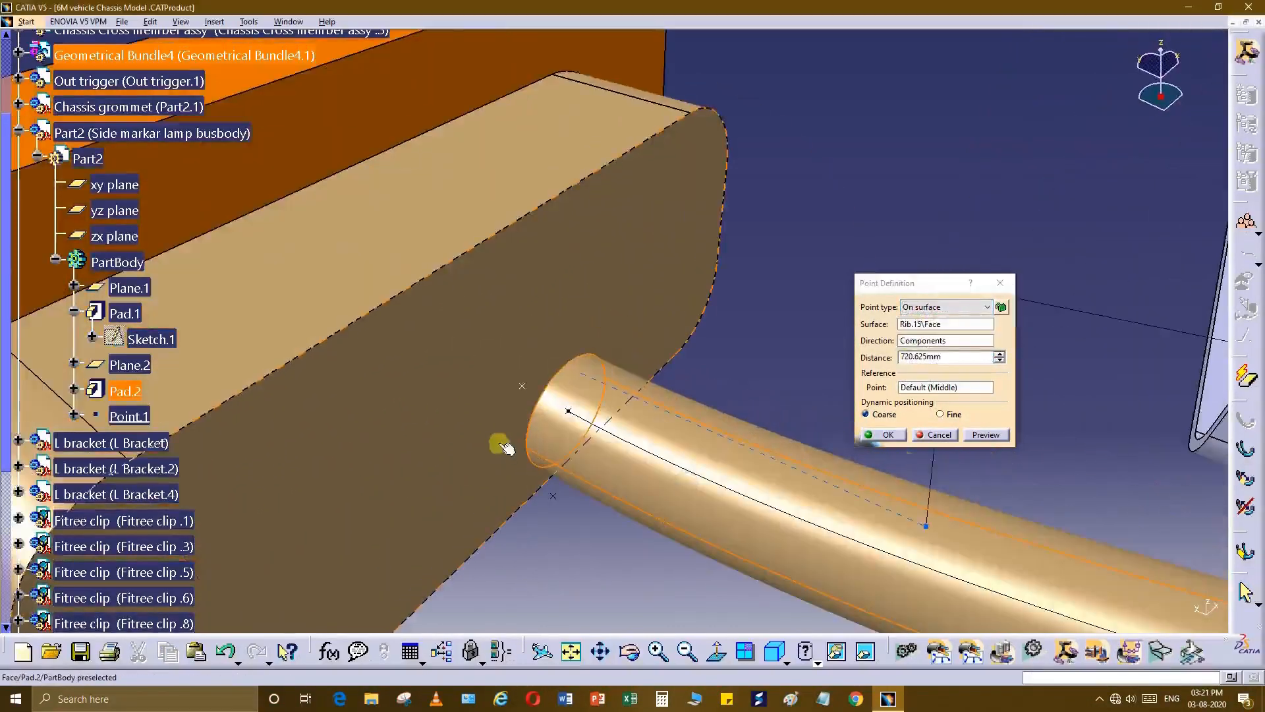
pyautogui.moveTo(601, 330); pyautogui.dragTo(566, 390, button='middle')
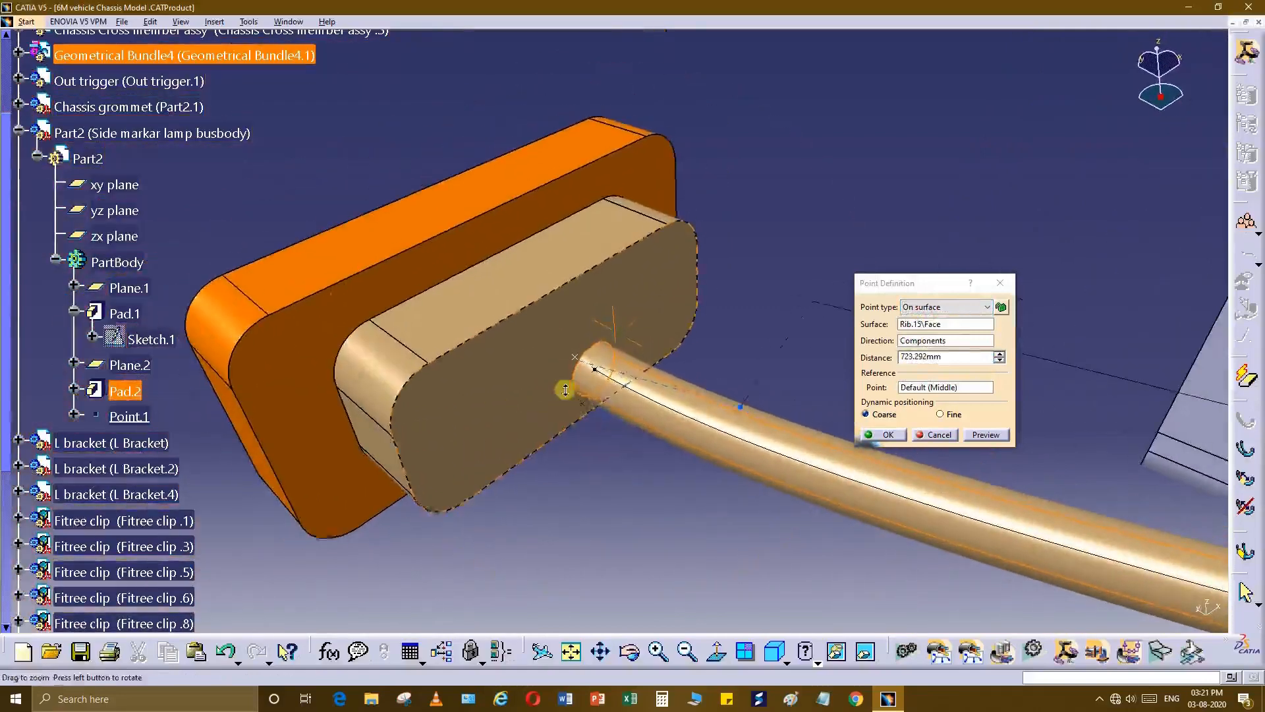
pyautogui.click(954, 323)
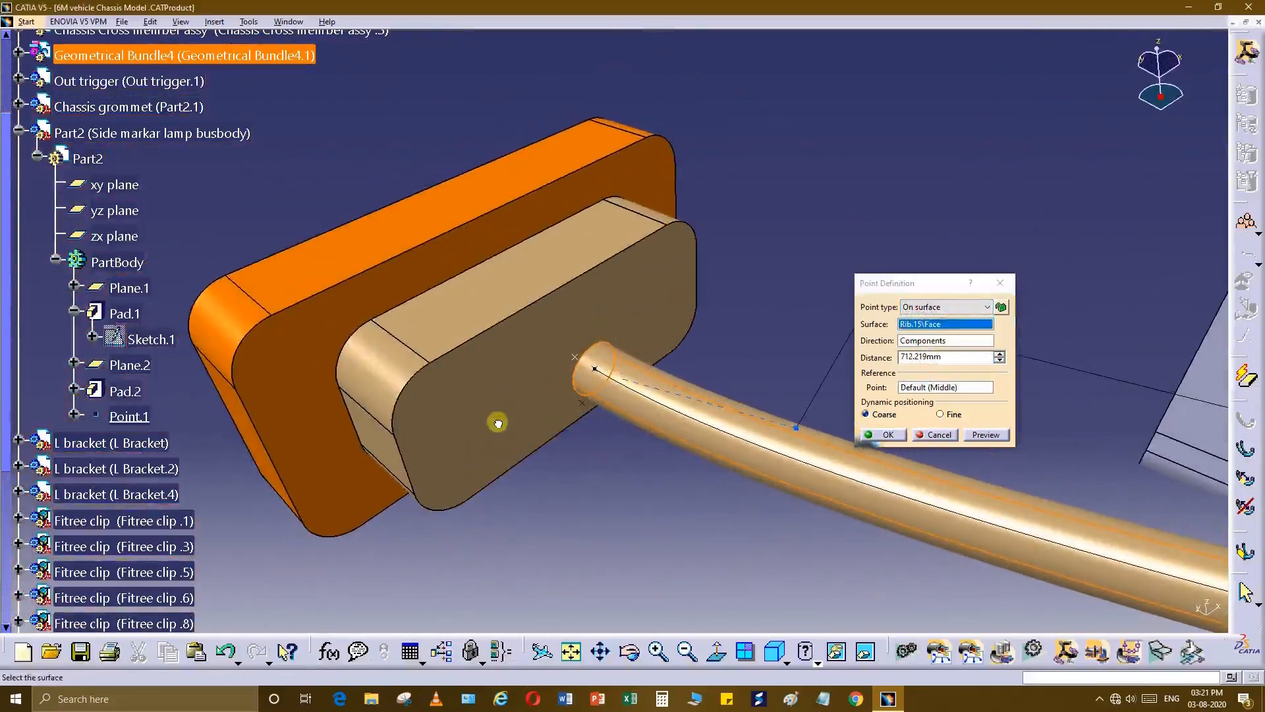
pyautogui.press('Escape')
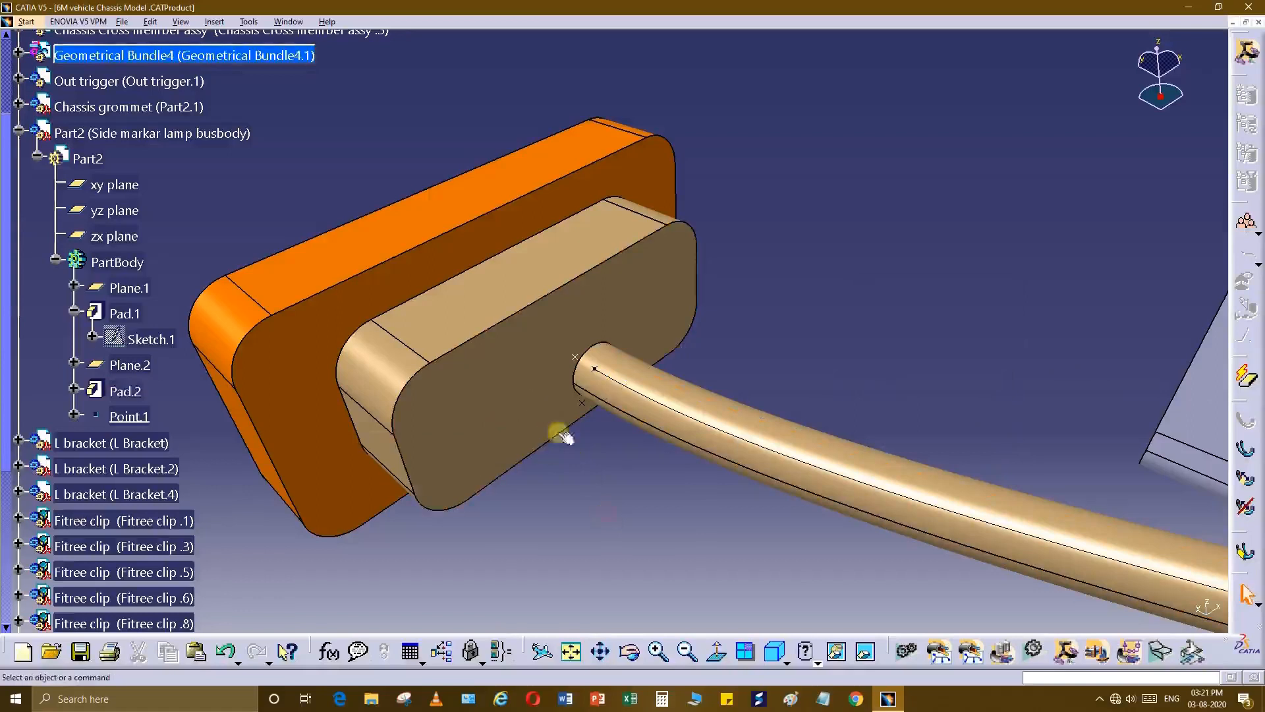
# Start a new point definition with the rear face of the side marker lamp's Pad.2 selected.
pyautogui.click(560, 414)
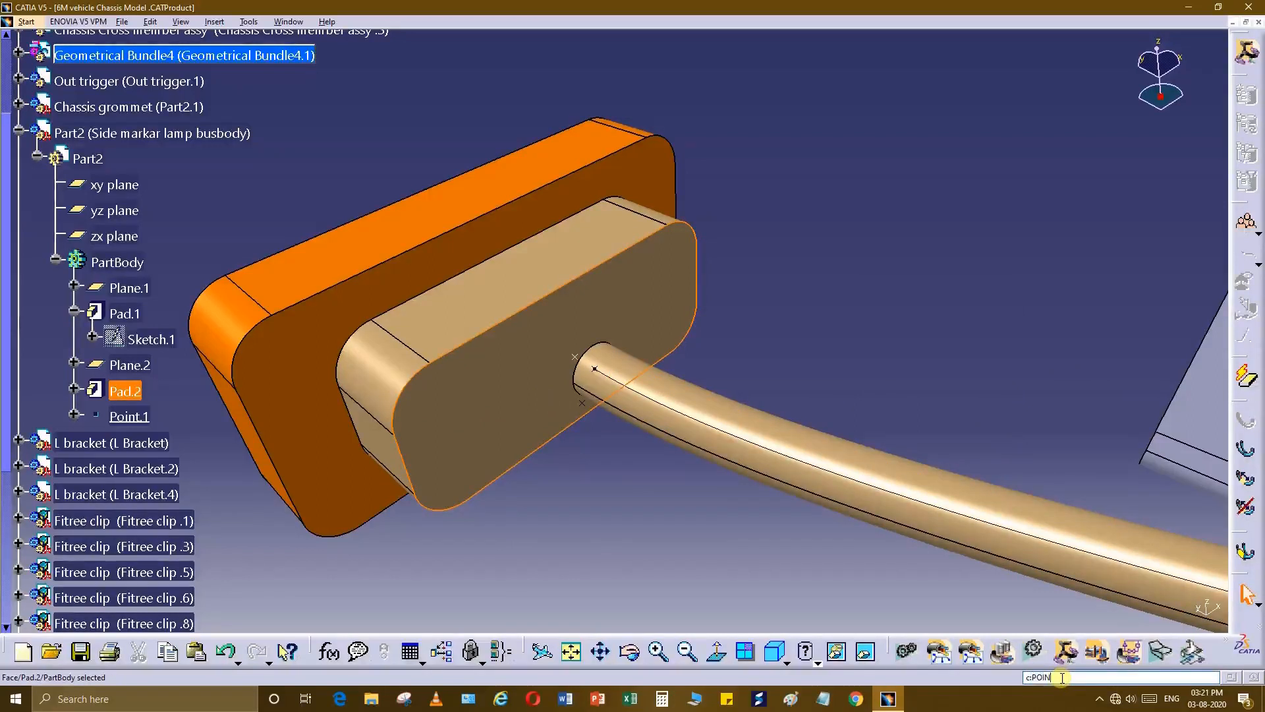
pyautogui.press('Return')
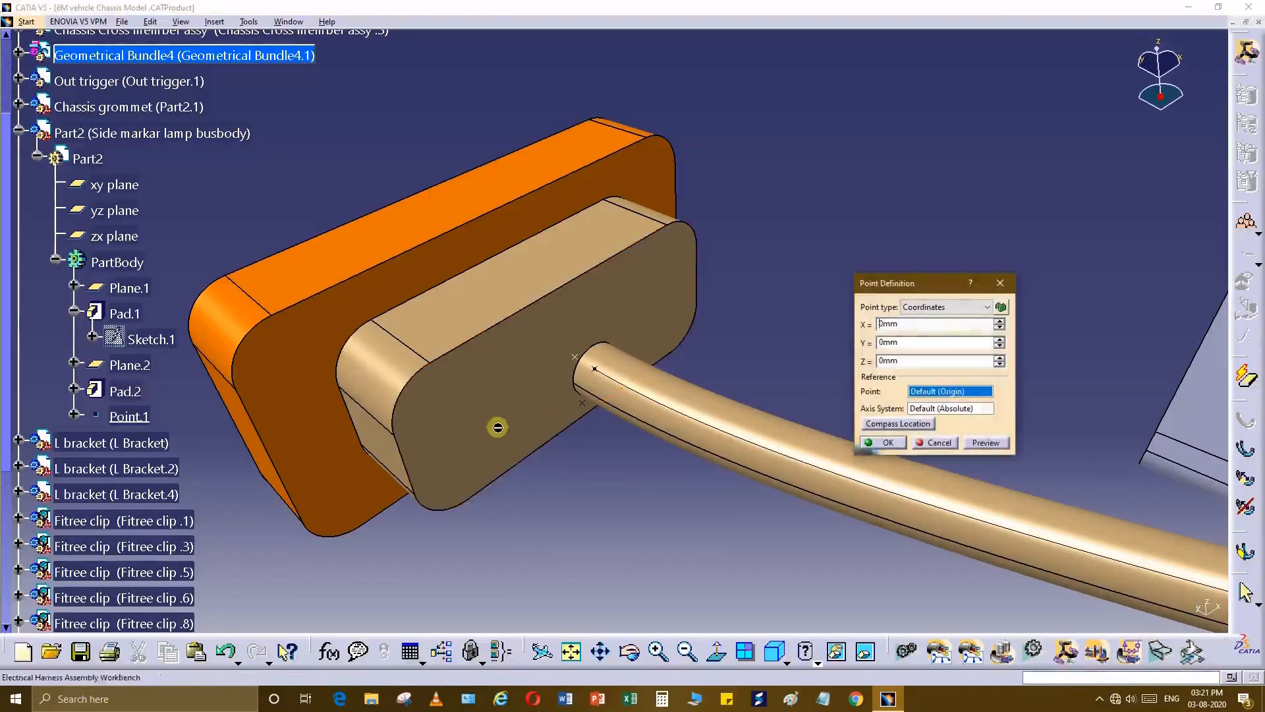
pyautogui.click(945, 309)
pyautogui.click(945, 309)
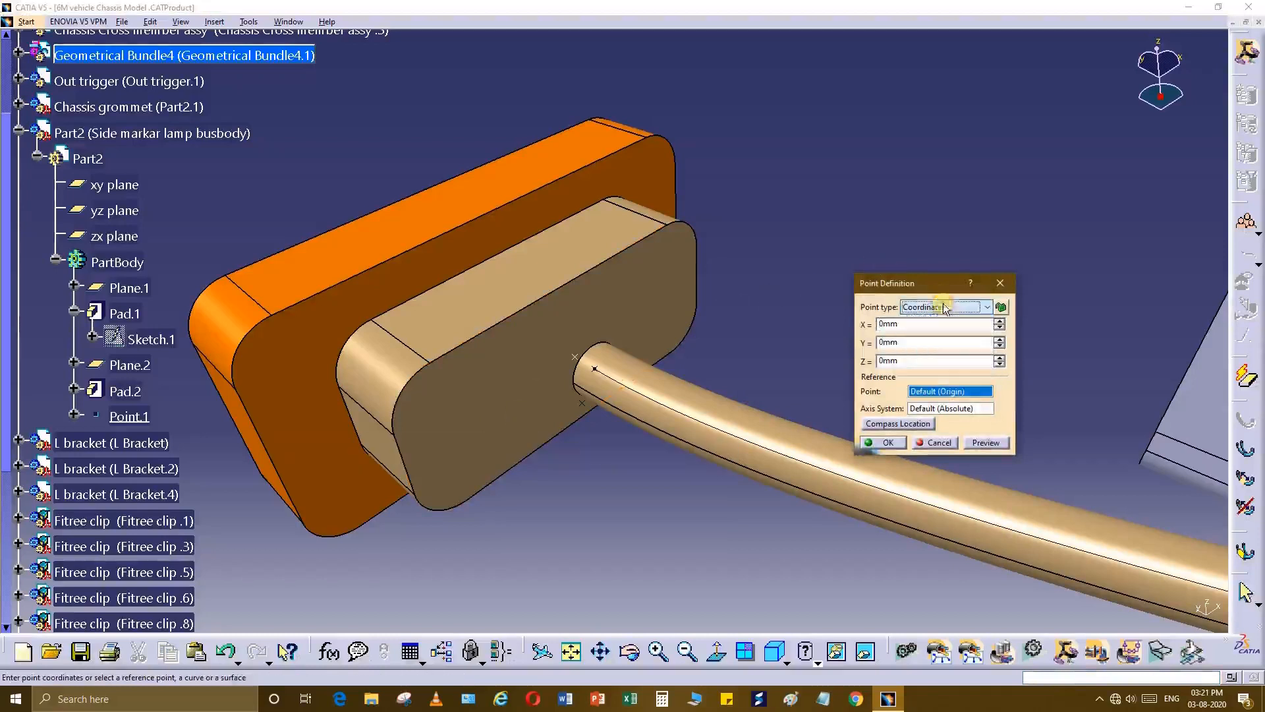
# Try to define the point with the On surface type on the lamp's rear face, and return to the Coordinates type.
pyautogui.click(940, 309)
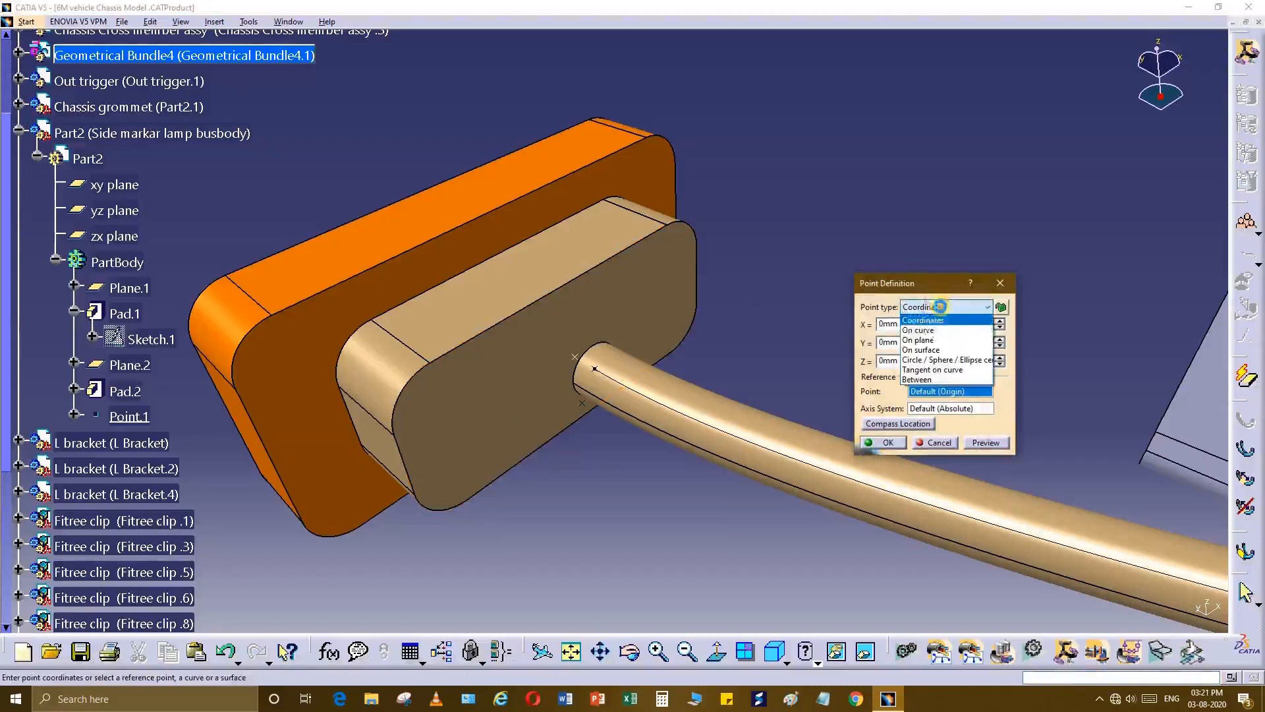
pyautogui.click(943, 350)
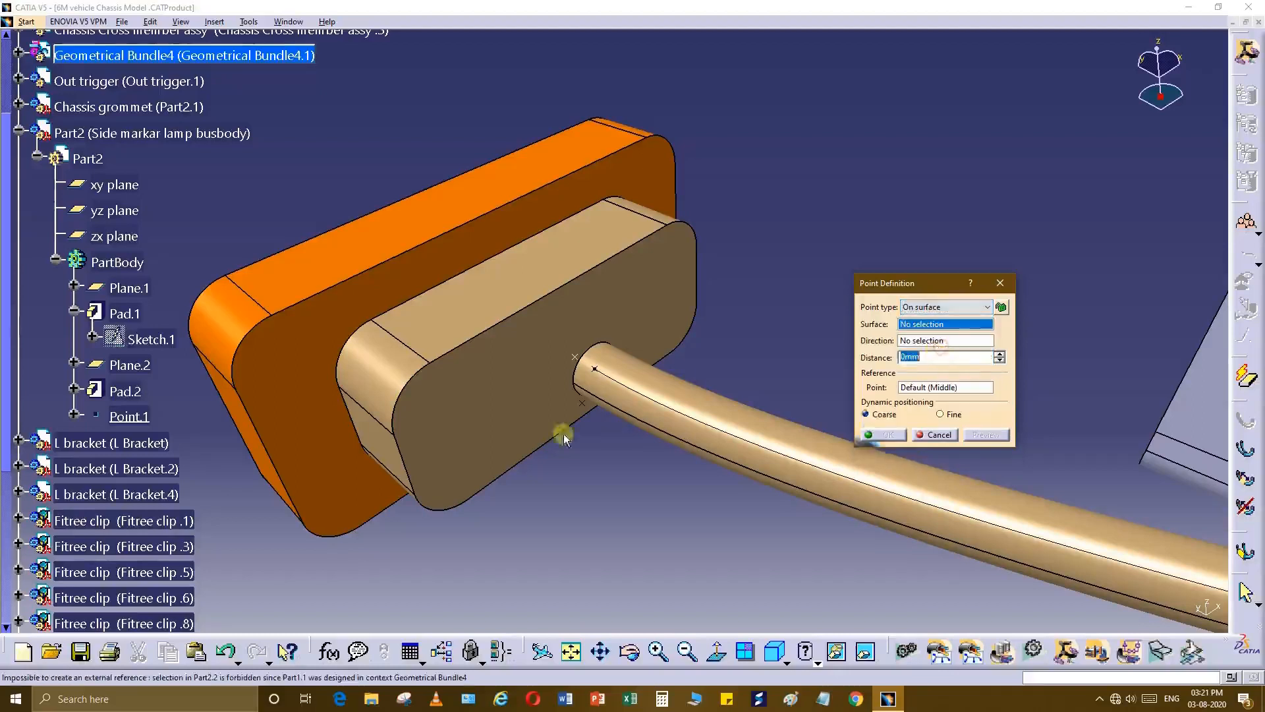
pyautogui.click(583, 359)
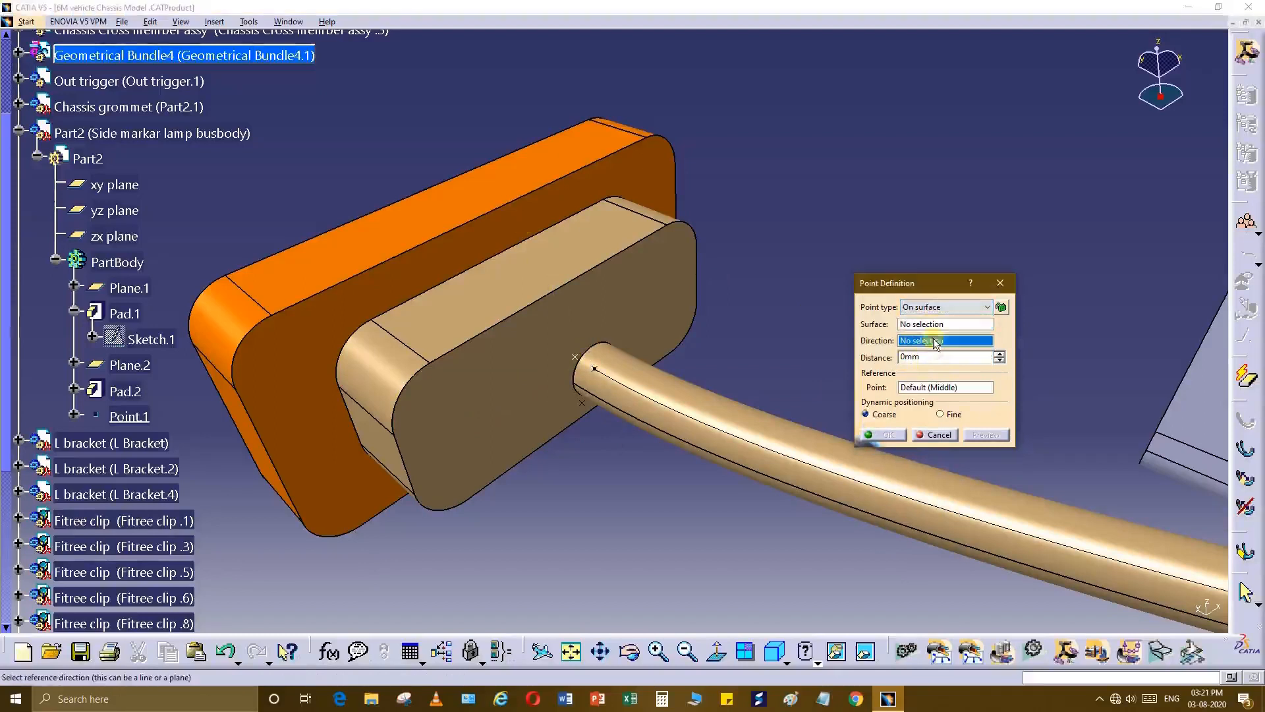
pyautogui.click(524, 402)
pyautogui.click(941, 308)
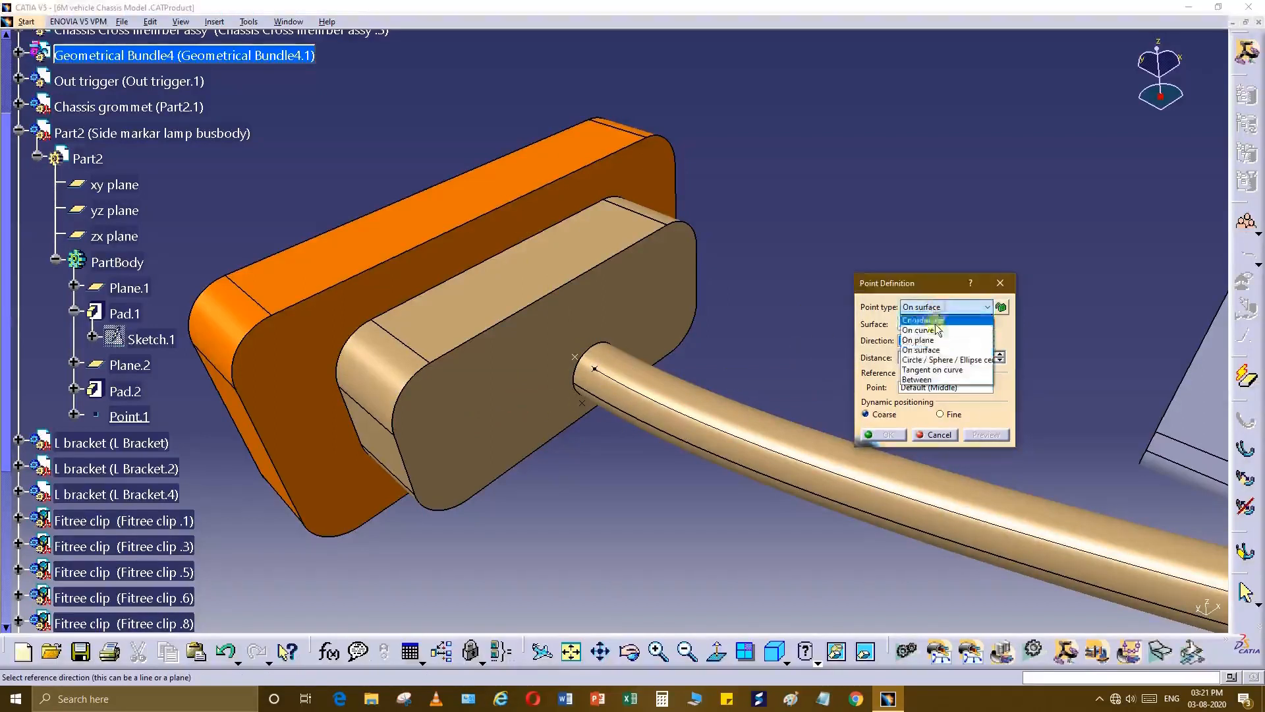
pyautogui.click(922, 320)
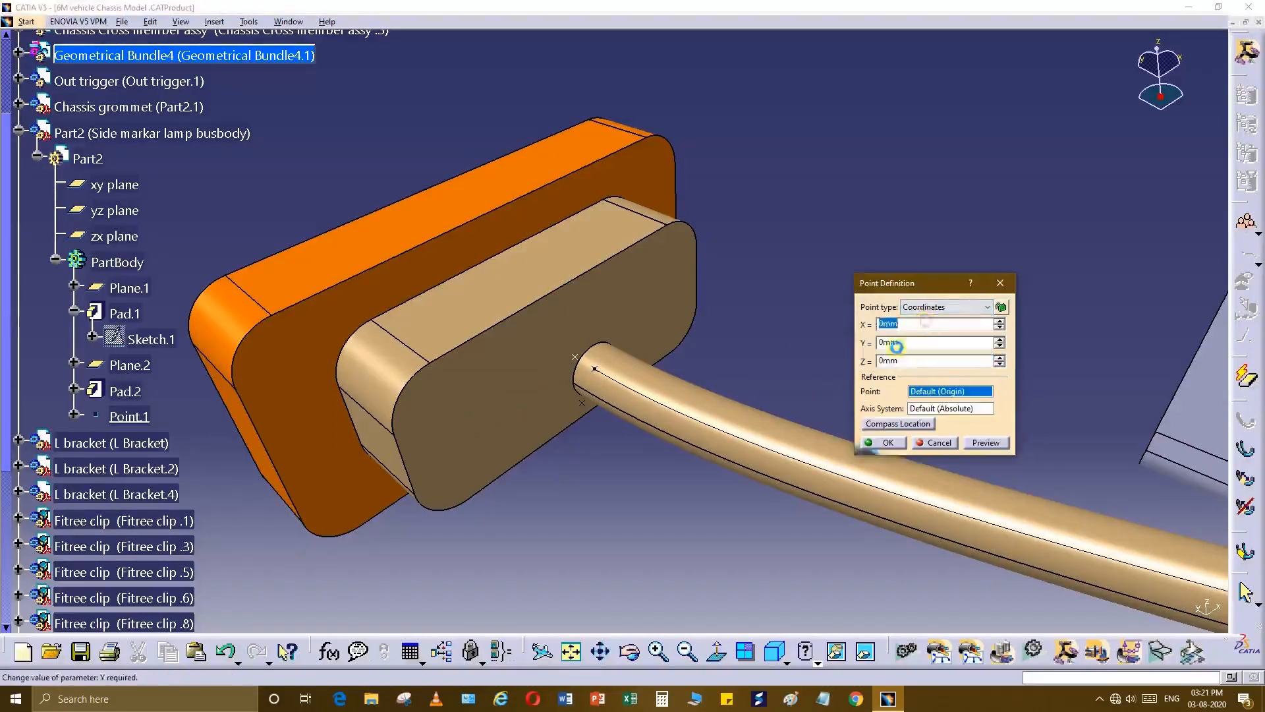
# Try to reference the bundle's end edge for the point, and reset the point type from On curve to Coordinates.
pyautogui.moveTo(732, 472); pyautogui.dragTo(699, 496, button='middle')
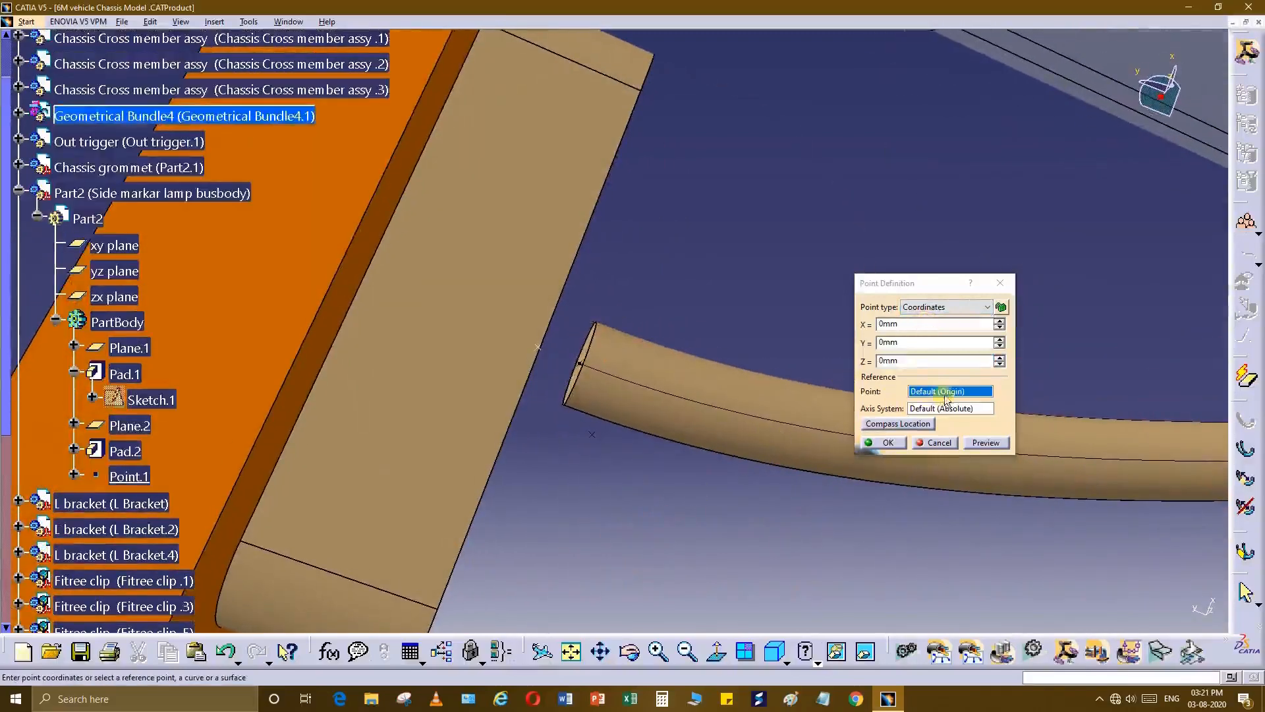
pyautogui.click(578, 363)
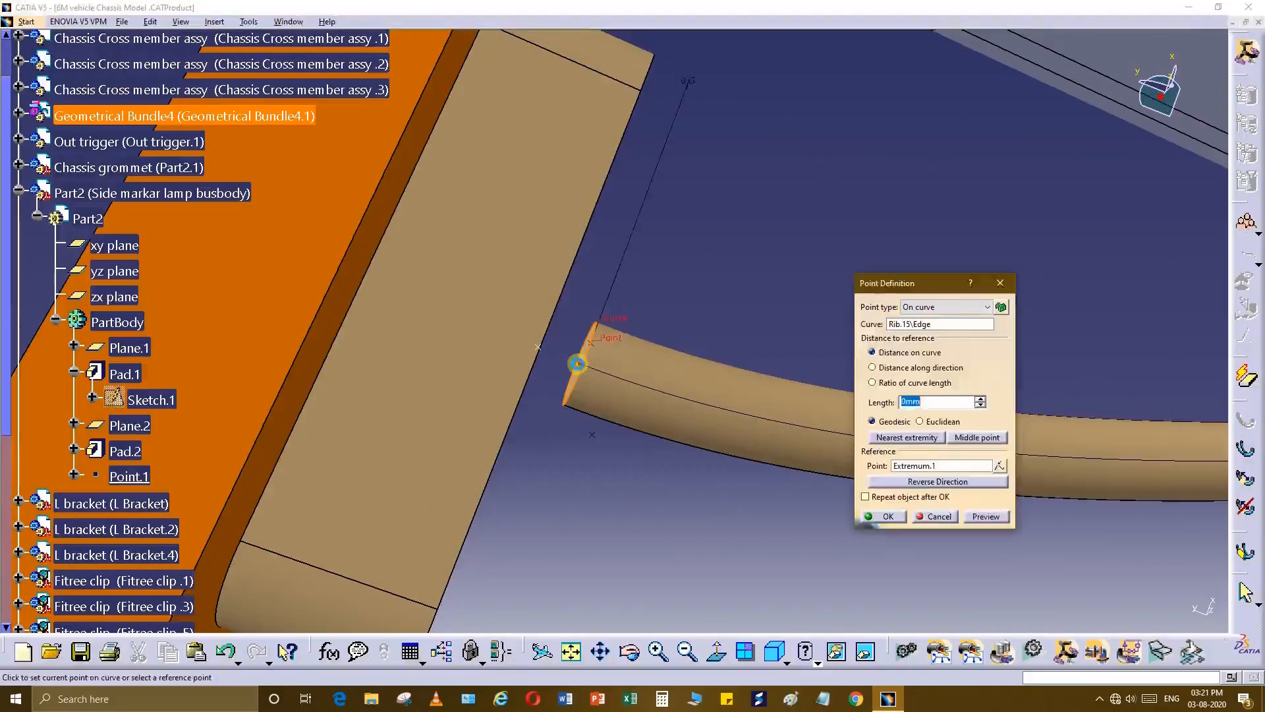
pyautogui.moveTo(613, 456); pyautogui.dragTo(540, 433, button='middle')
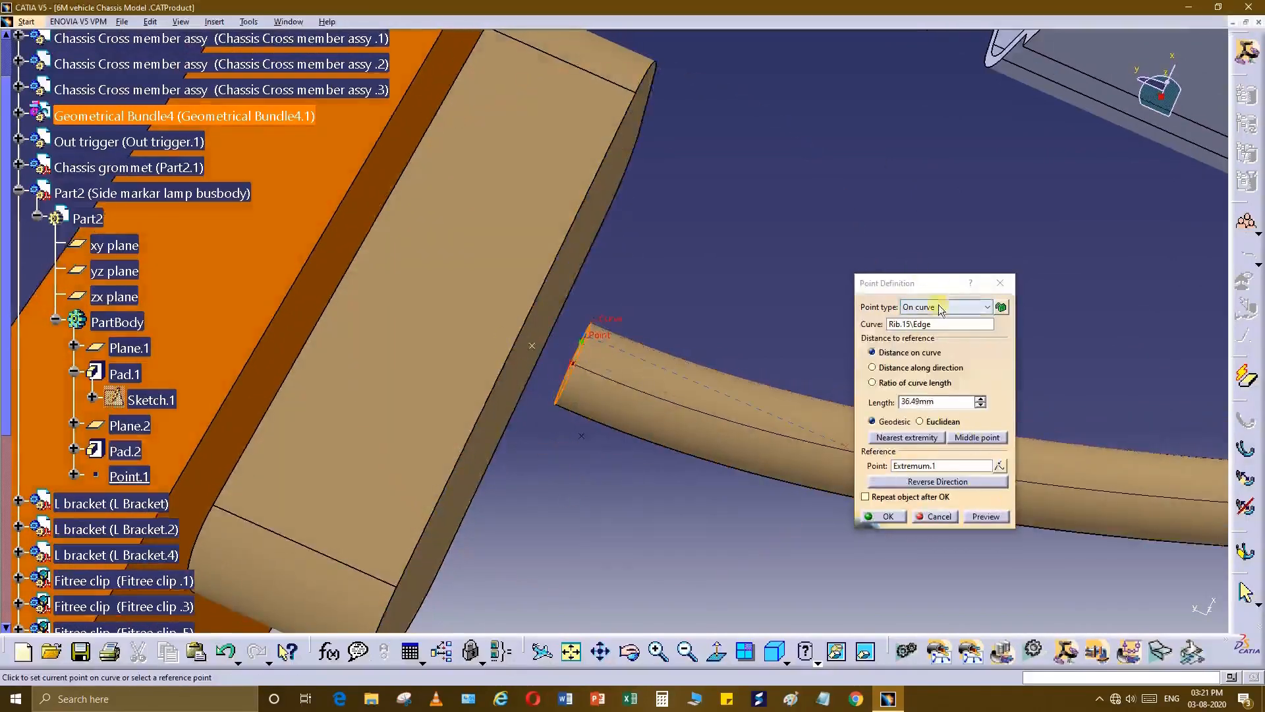
pyautogui.click(916, 307)
pyautogui.click(923, 320)
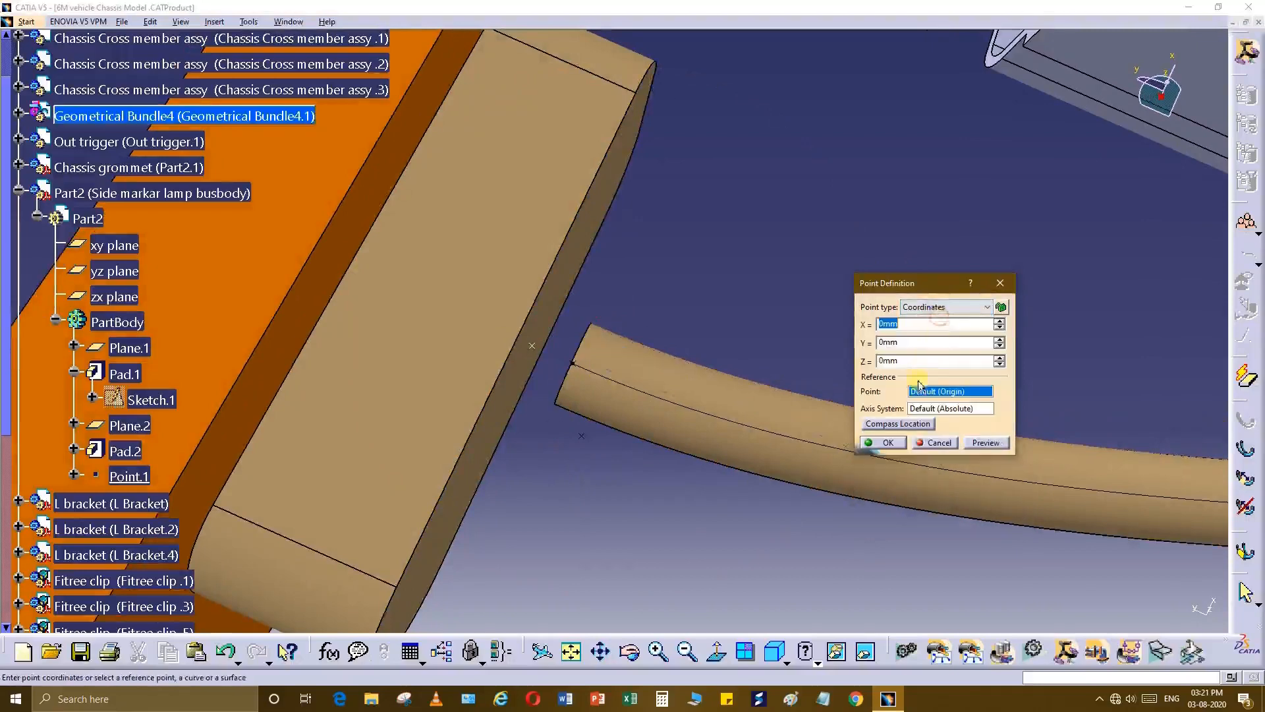
# Use the route's end point, Point.156, as the reference for the new point and set its Y offset to 20 mm.
pyautogui.moveTo(591, 447)
pyautogui.mouseDown(button='middle')
pyautogui.moveTo(622, 510)
pyautogui.moveTo(608, 437)
pyautogui.mouseUp(button='middle')
pyautogui.scroll(1, 608, 438)
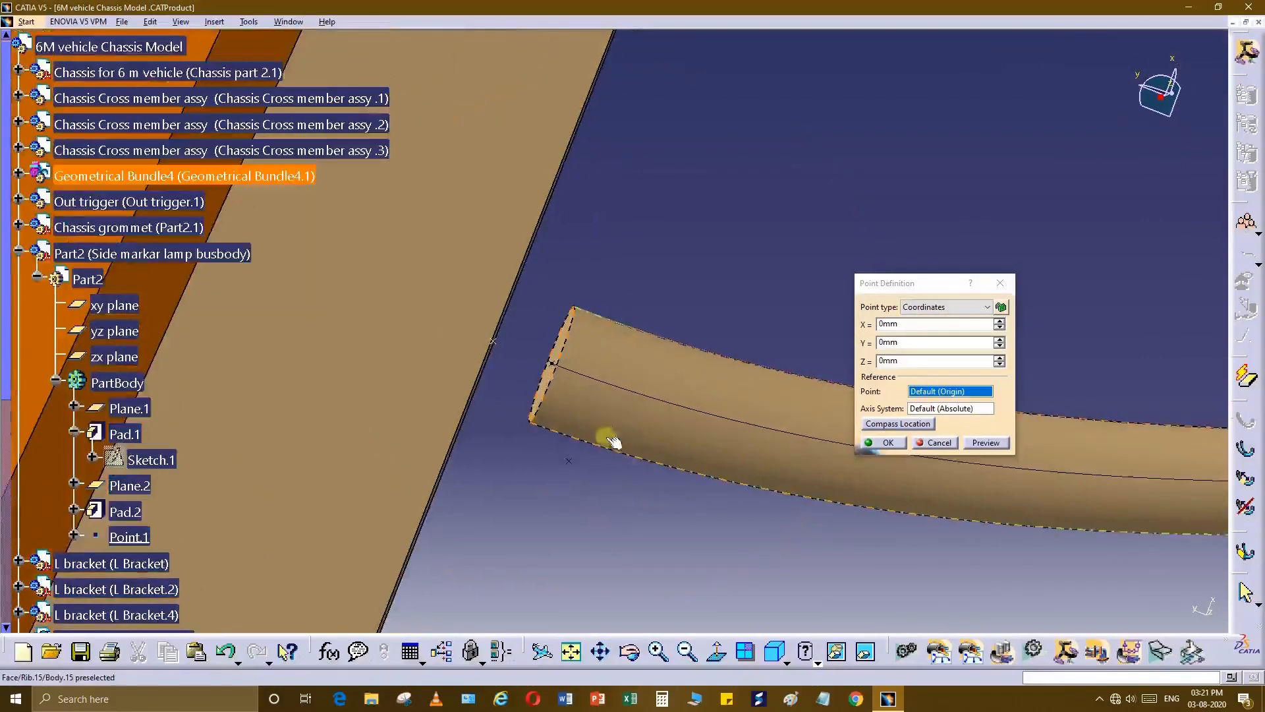
pyautogui.click(551, 362)
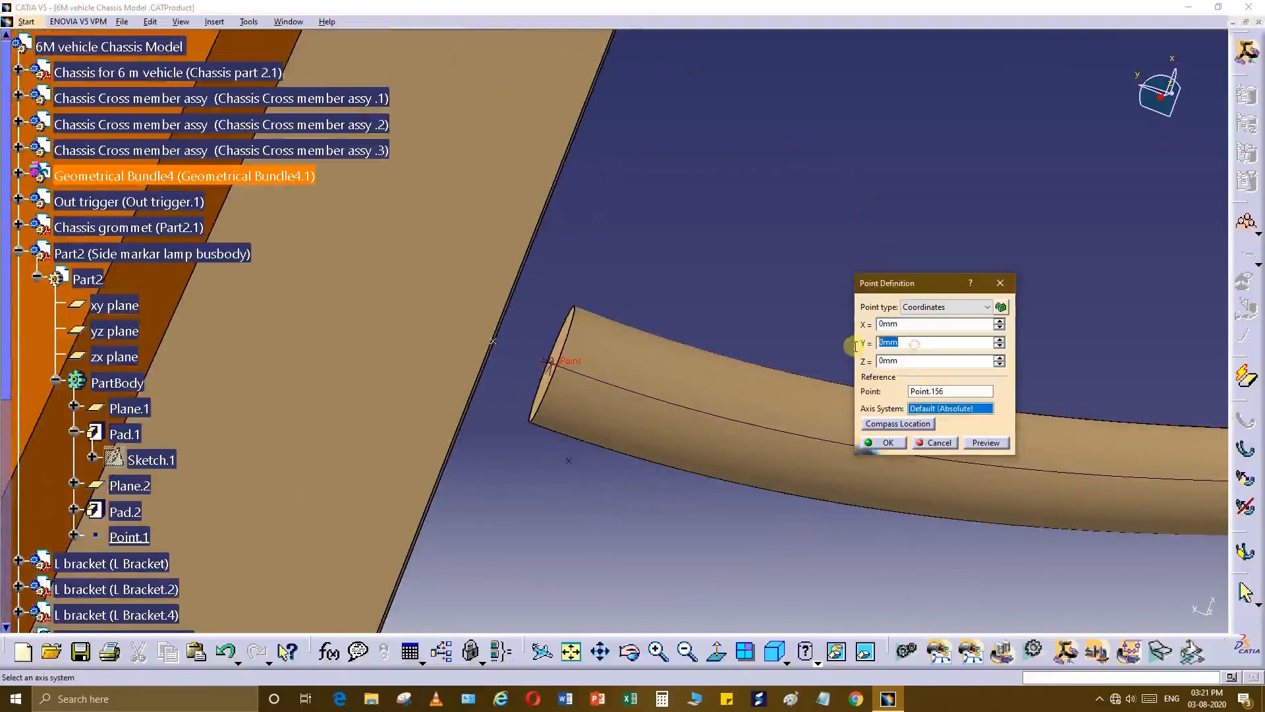
pyautogui.write('520')
pyautogui.press('BackSpace')
pyautogui.press('BackSpace')
pyautogui.press('BackSpace')
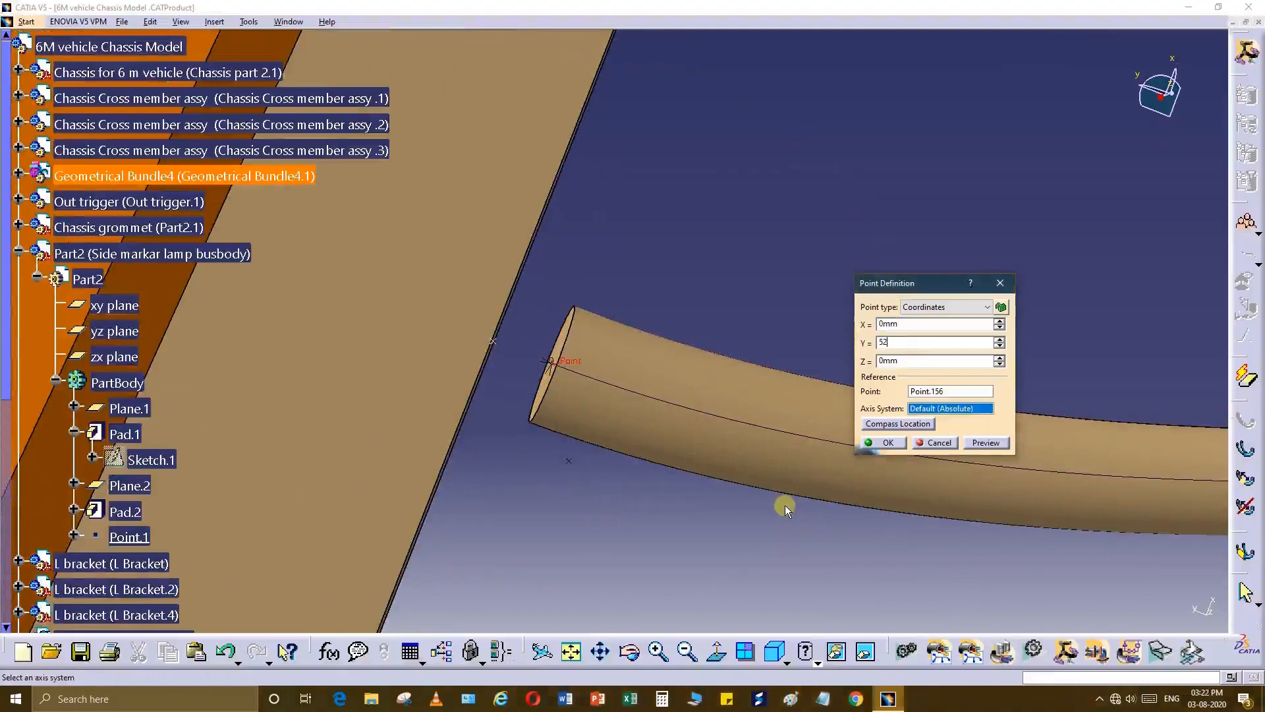
pyautogui.write('20mm')
pyautogui.moveTo(762, 527); pyautogui.dragTo(707, 501, button='middle')
# Reduce the point's Y offset through 10 mm and 5 mm, settle on 6 mm, and create the point.
pyautogui.doubleClick(883, 342)
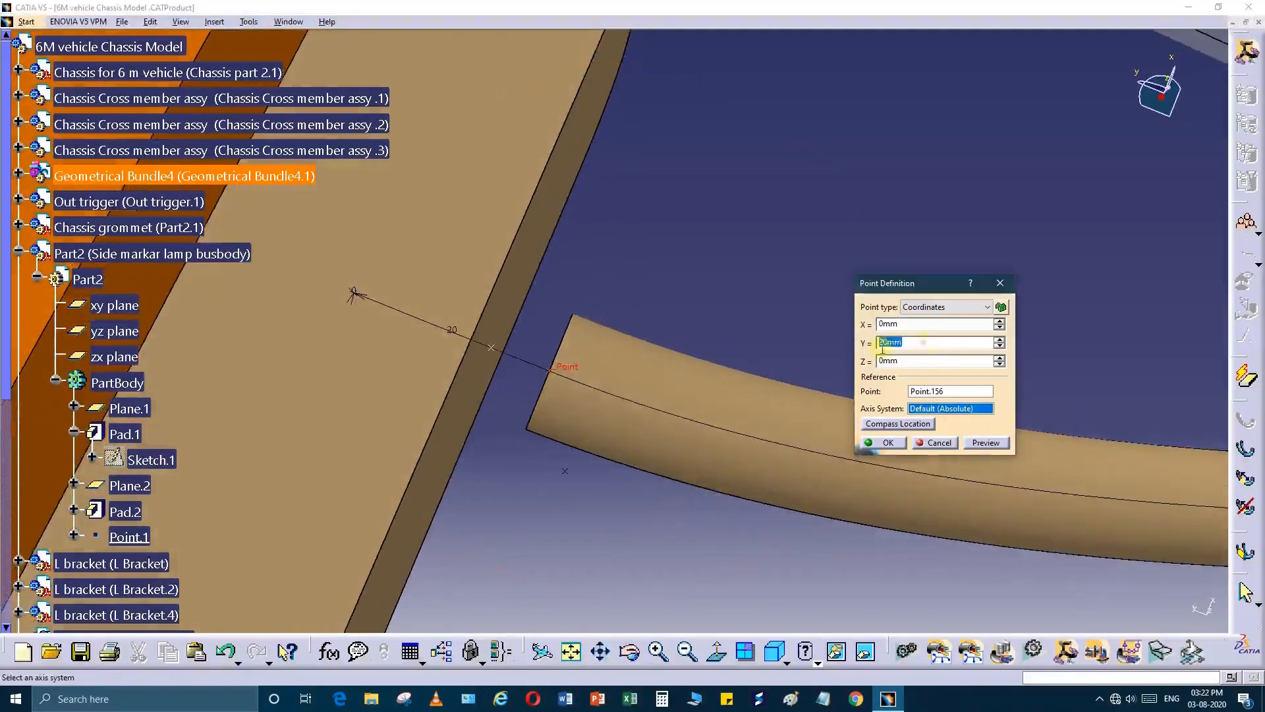
pyautogui.write('10')
pyautogui.moveTo(711, 562); pyautogui.dragTo(547, 557, button='middle')
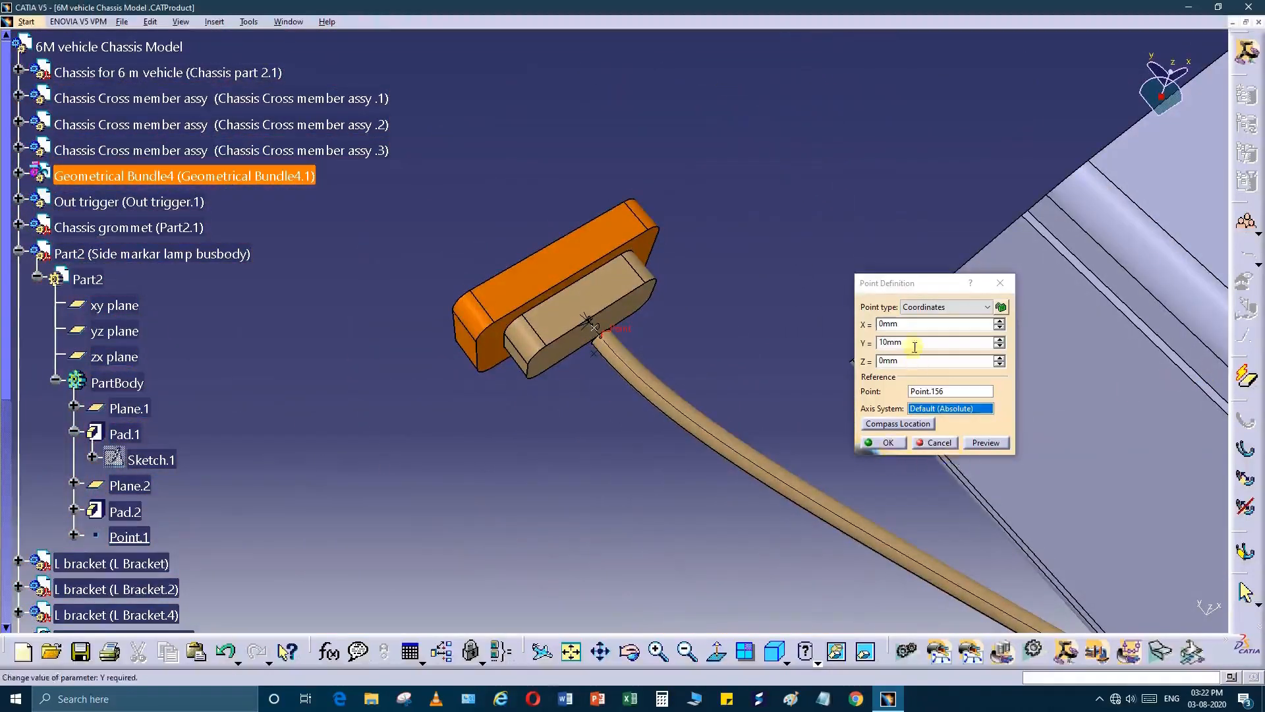
pyautogui.doubleClick(915, 347)
pyautogui.click(699, 530)
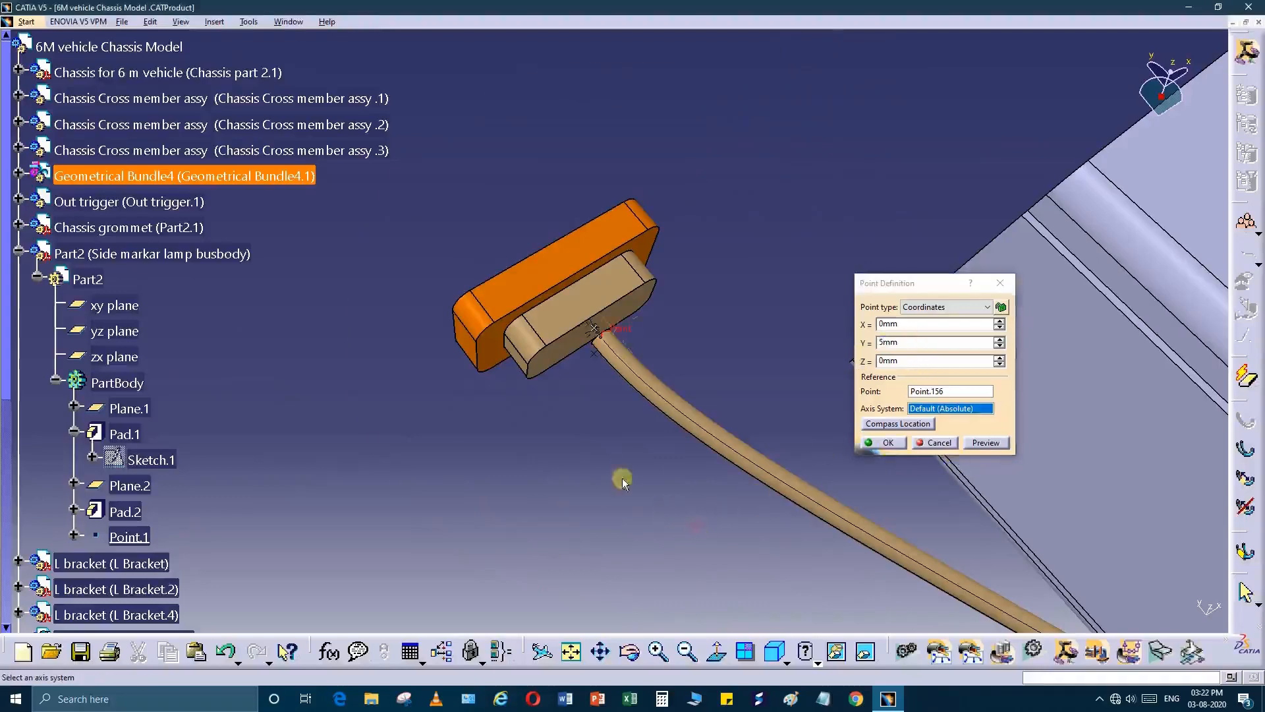
pyautogui.moveTo(622, 478)
pyautogui.mouseDown(button='middle')
pyautogui.moveTo(638, 559)
pyautogui.moveTo(721, 419)
pyautogui.moveTo(612, 431)
pyautogui.moveTo(634, 469)
pyautogui.mouseUp(button='middle')
pyautogui.click(1002, 344)
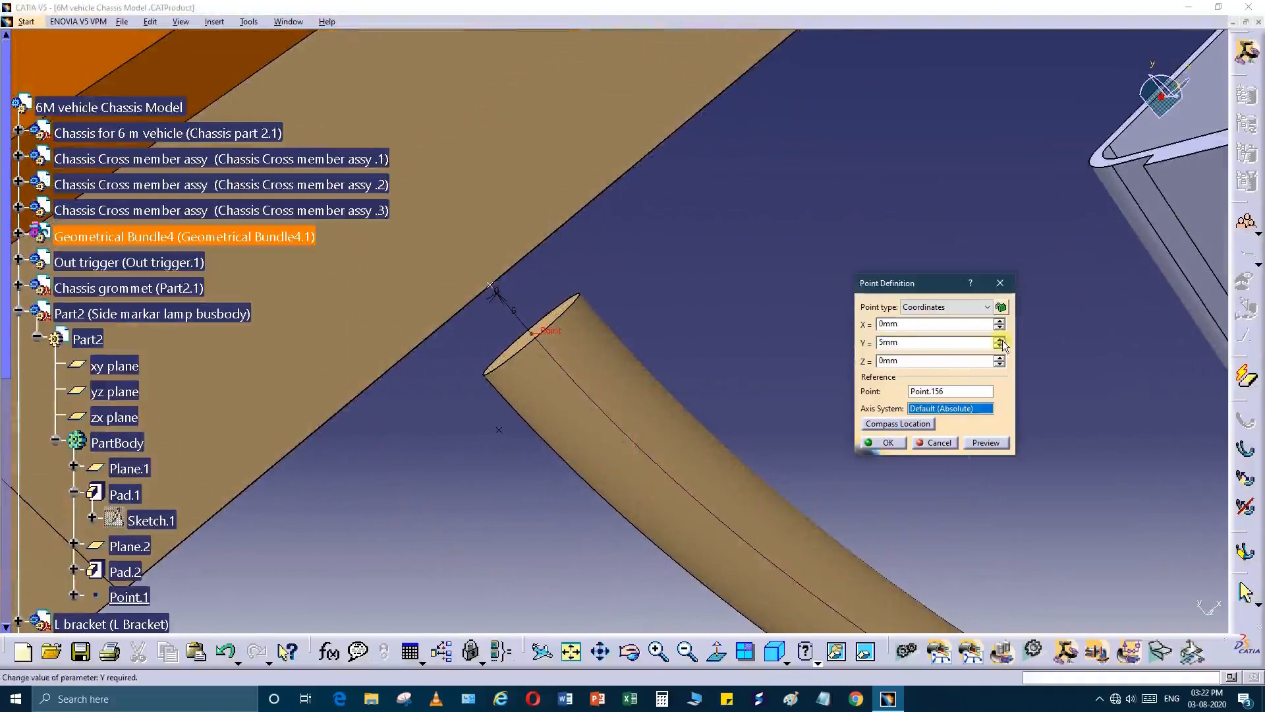
pyautogui.click(914, 406)
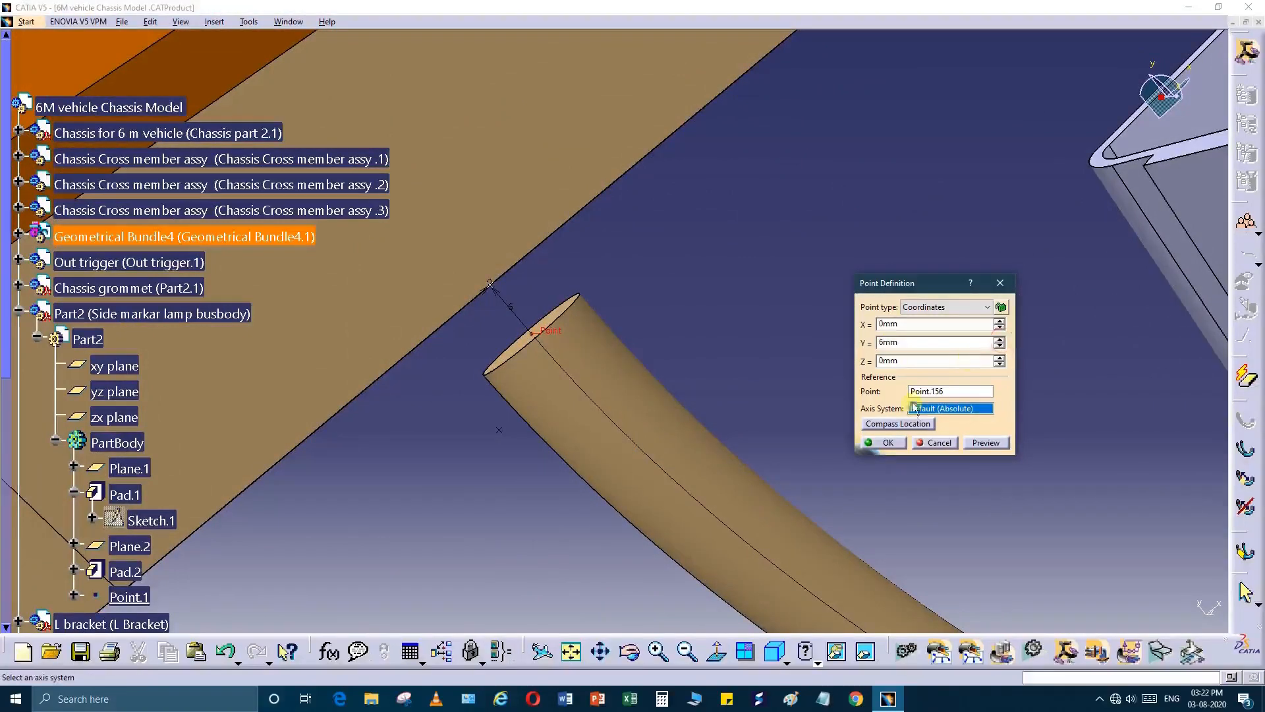
pyautogui.click(886, 443)
# Reopen the branch's route definition and replace its end point, Point.156, with the new offset point at the lamp's face.
pyautogui.moveTo(867, 477); pyautogui.dragTo(757, 452, button='middle')
pyautogui.doubleClick(758, 448)
pyautogui.click(1014, 392)
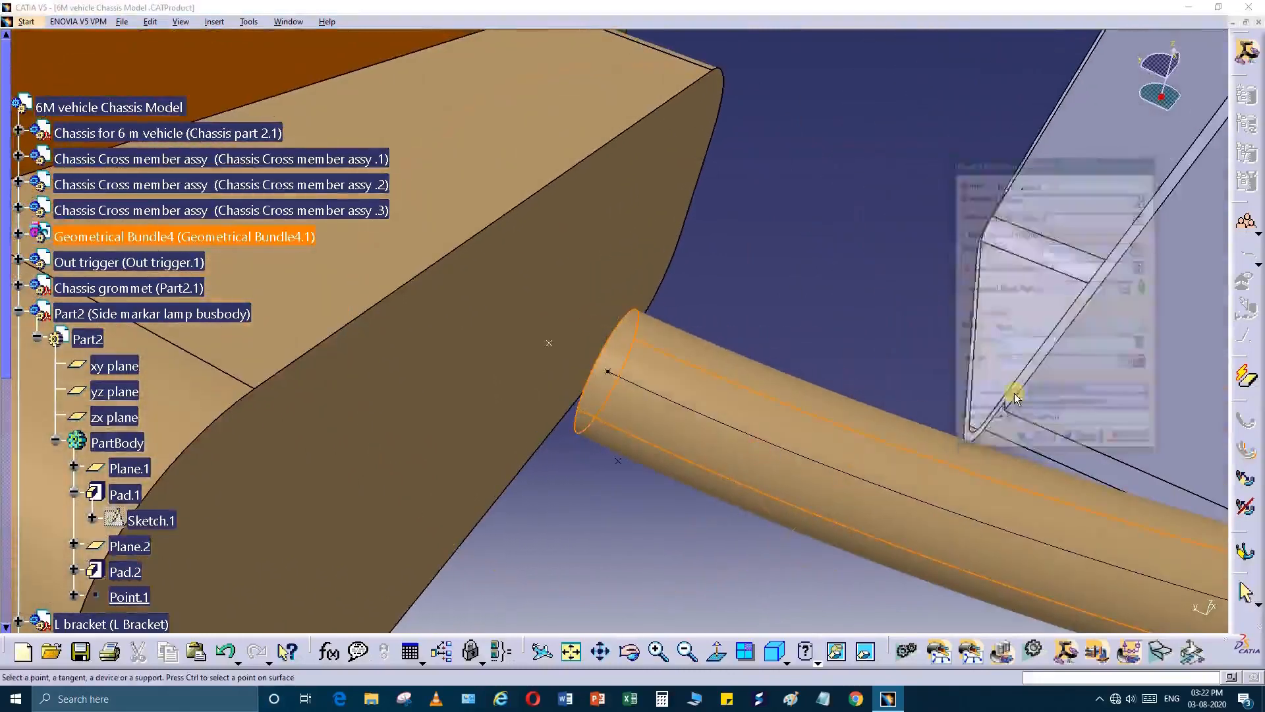
pyautogui.click(902, 112)
pyautogui.scroll(-2, 910, 109)
pyautogui.scroll(1, 912, 109)
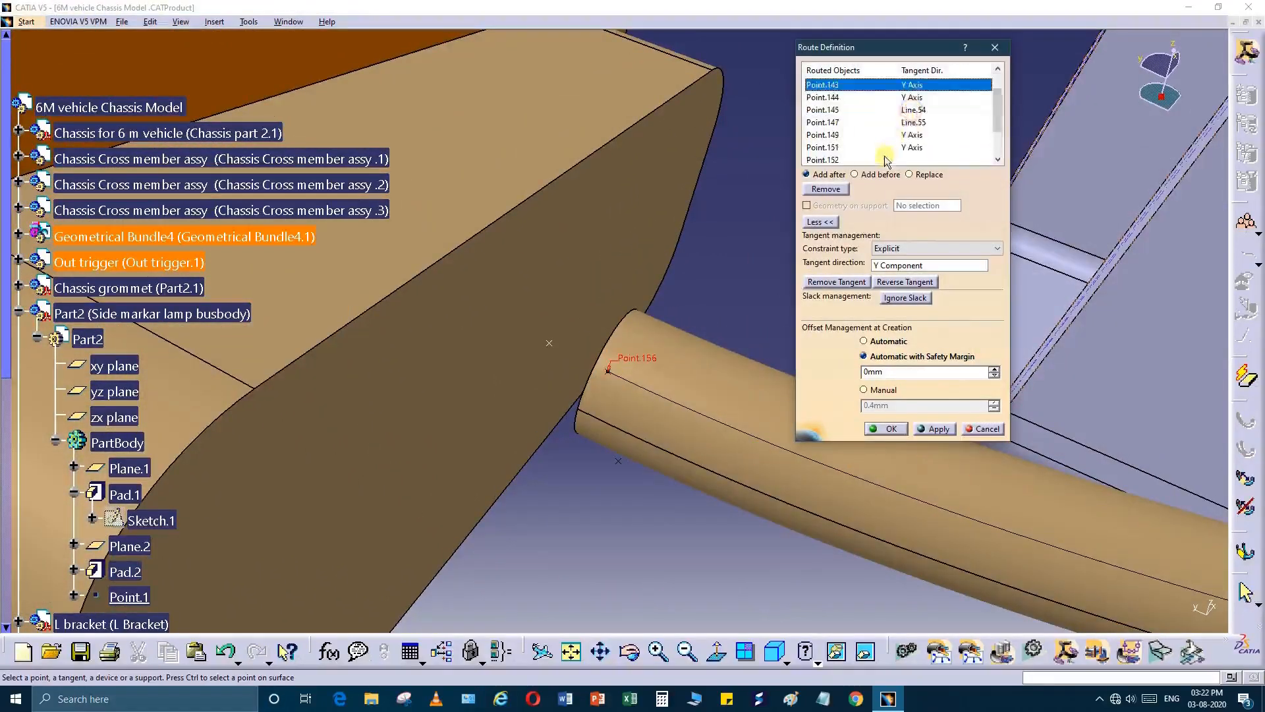
pyautogui.scroll(-1, 887, 156)
pyautogui.click(892, 147)
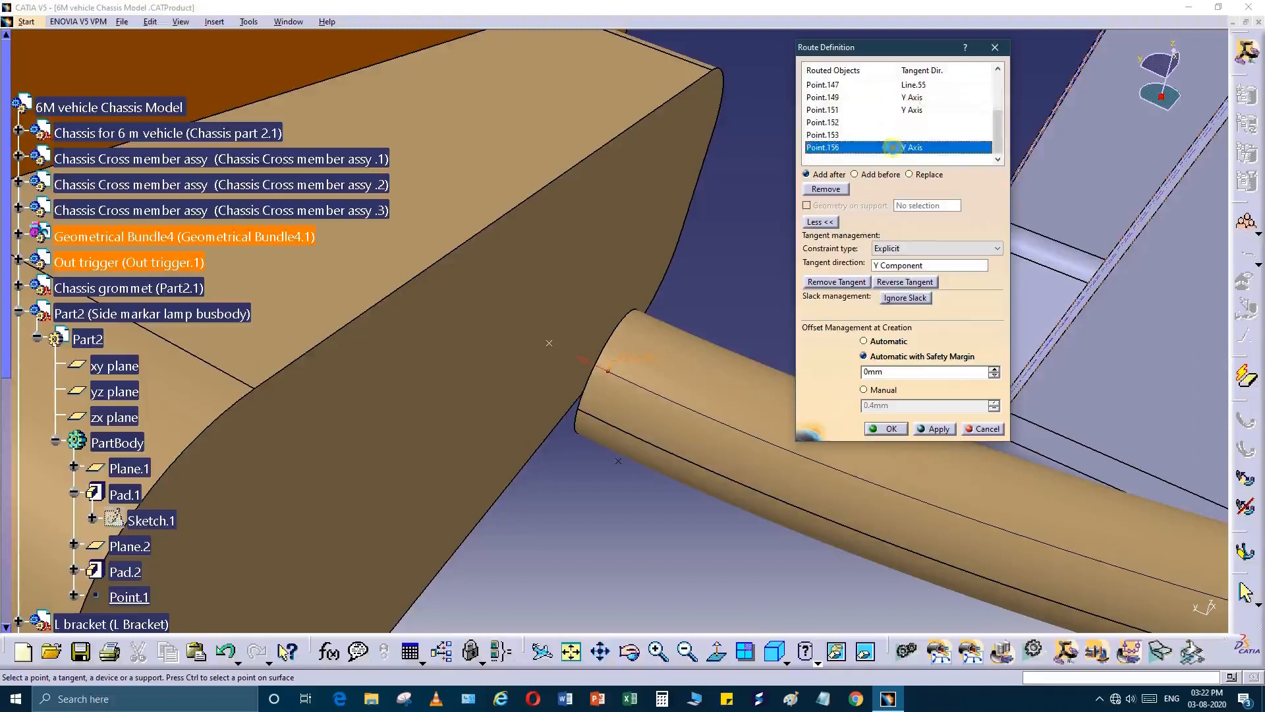
pyautogui.click(918, 176)
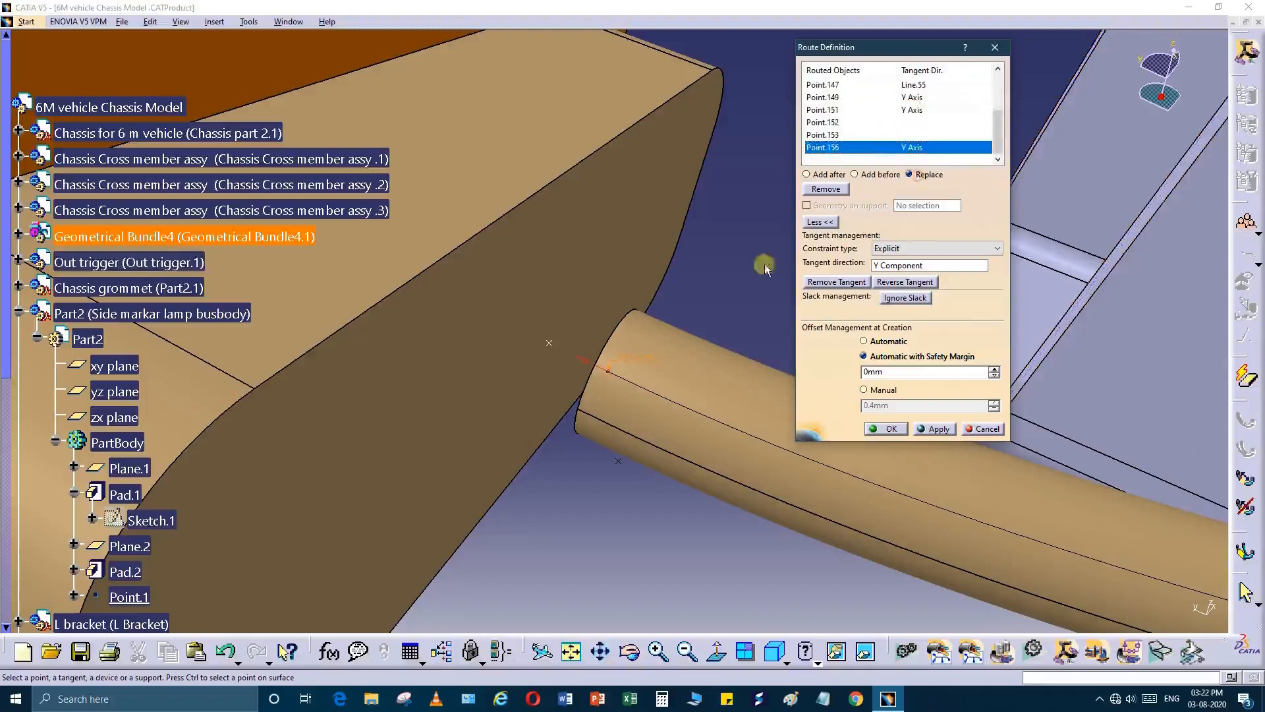
pyautogui.click(549, 344)
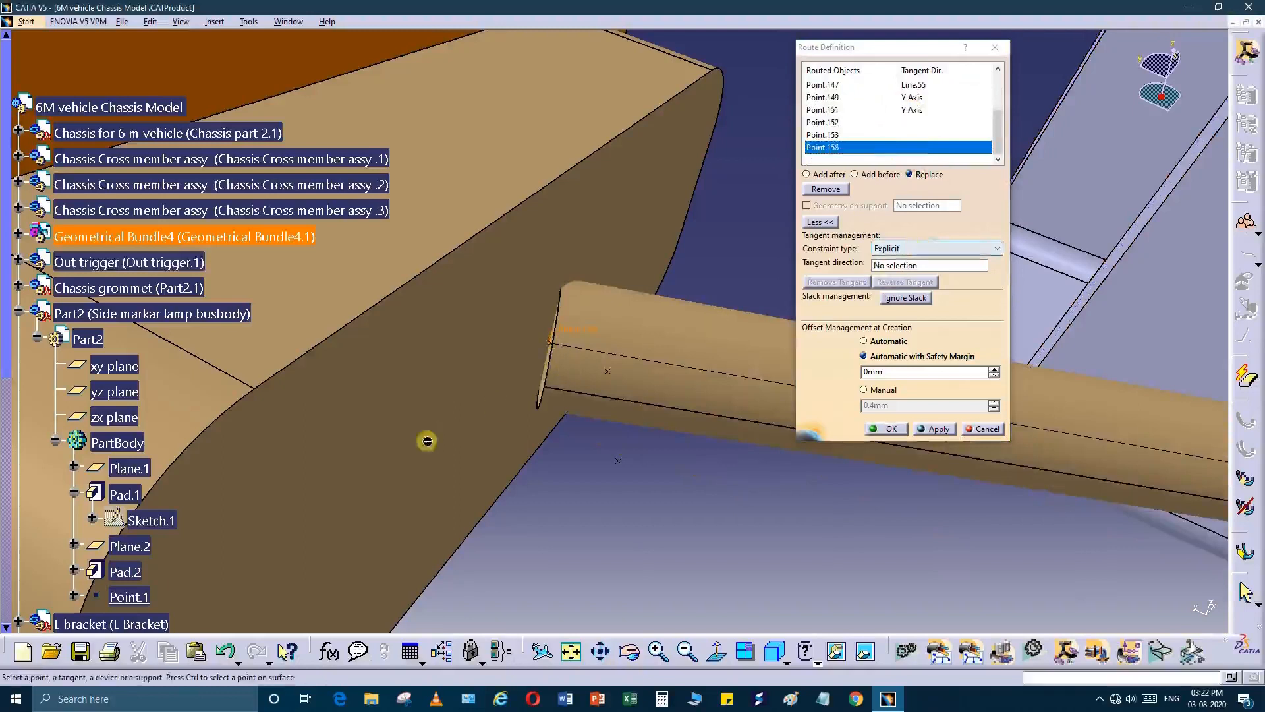
# Set the tangent direction of the route's new end point to Y Component.
pyautogui.click(903, 264)
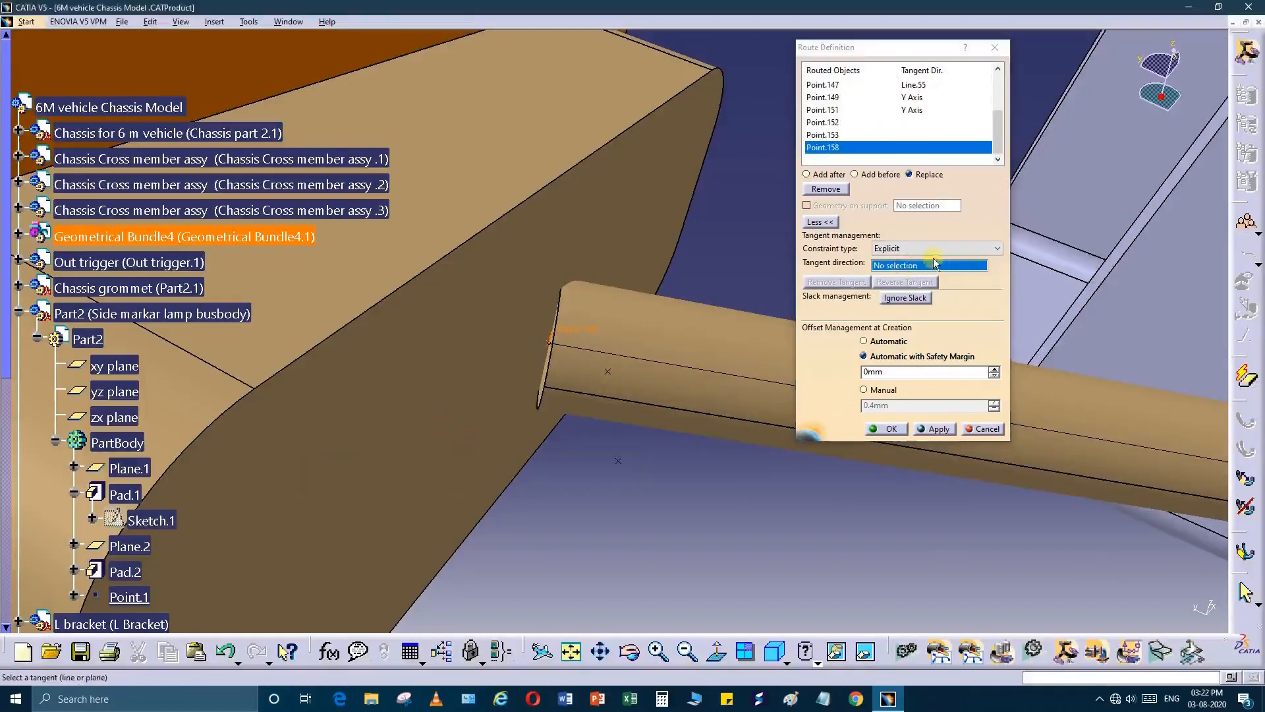
pyautogui.rightClick(934, 262)
pyautogui.click(955, 342)
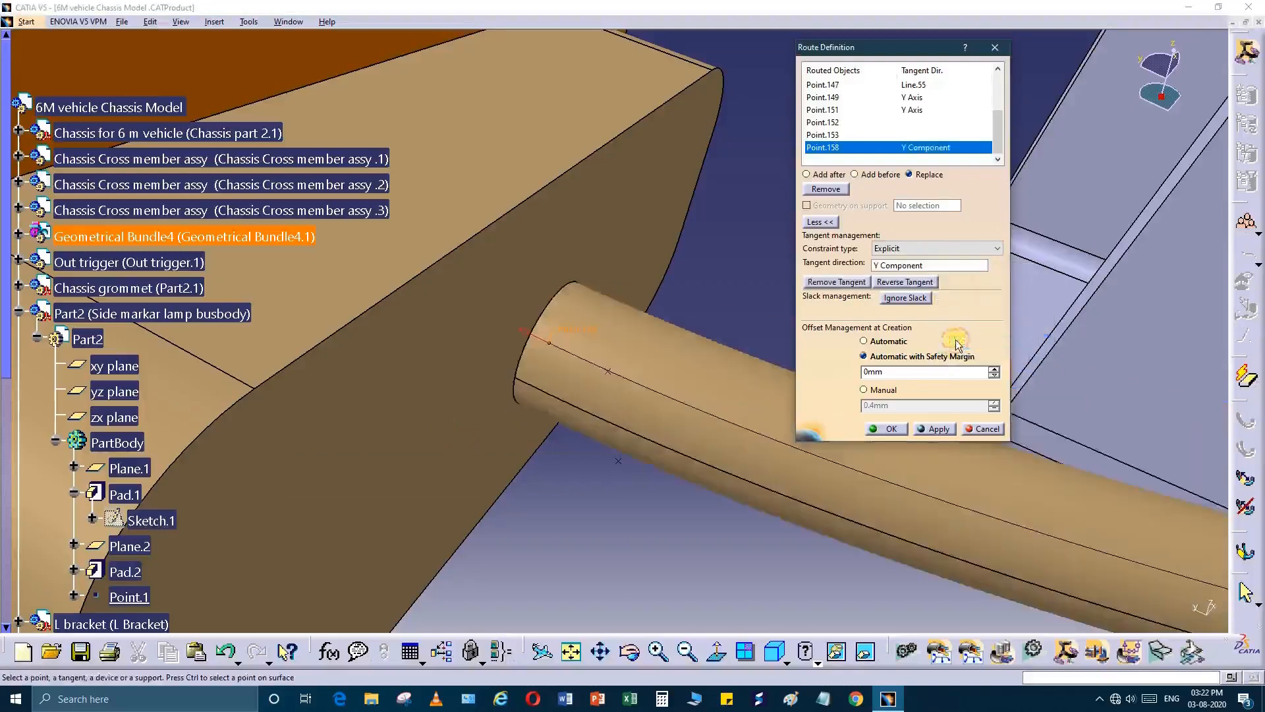
# Set the tangent direction of Point.153 to Y Component and apply the route changes to the bundle segment.
pyautogui.moveTo(404, 310); pyautogui.dragTo(541, 379, button='middle')
pyautogui.moveTo(577, 555); pyautogui.dragTo(584, 467, button='middle')
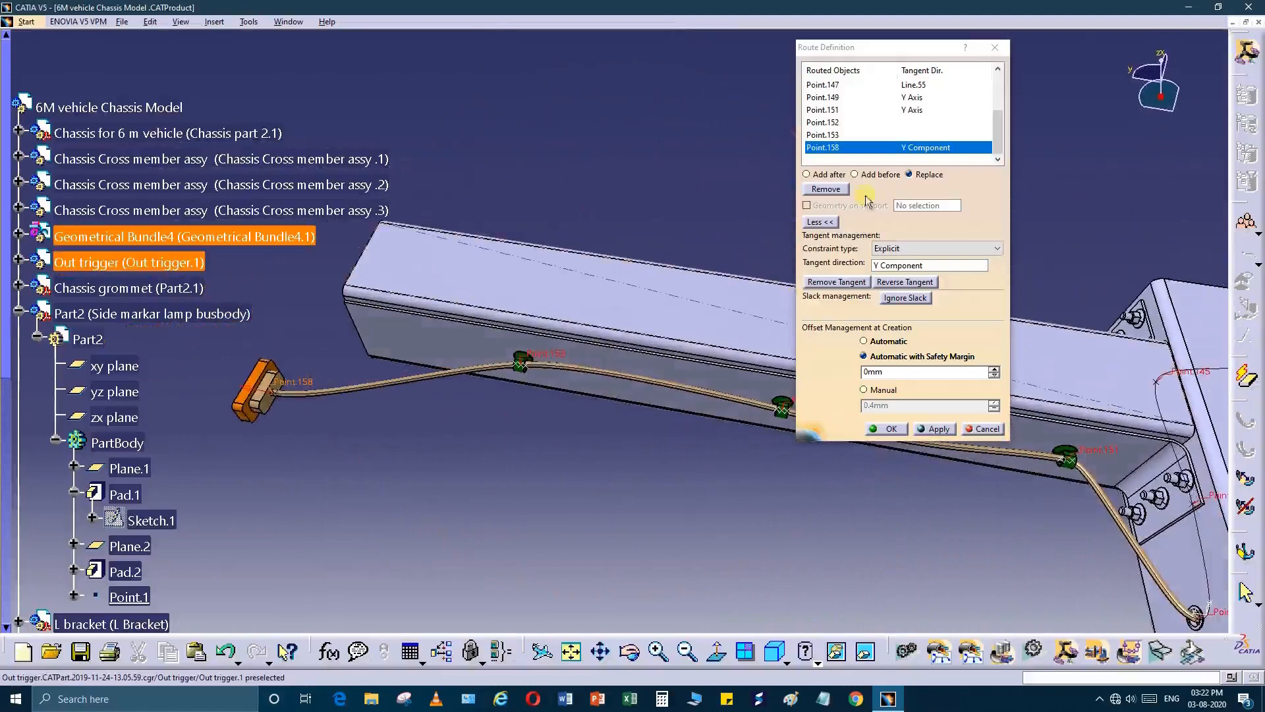
pyautogui.click(833, 136)
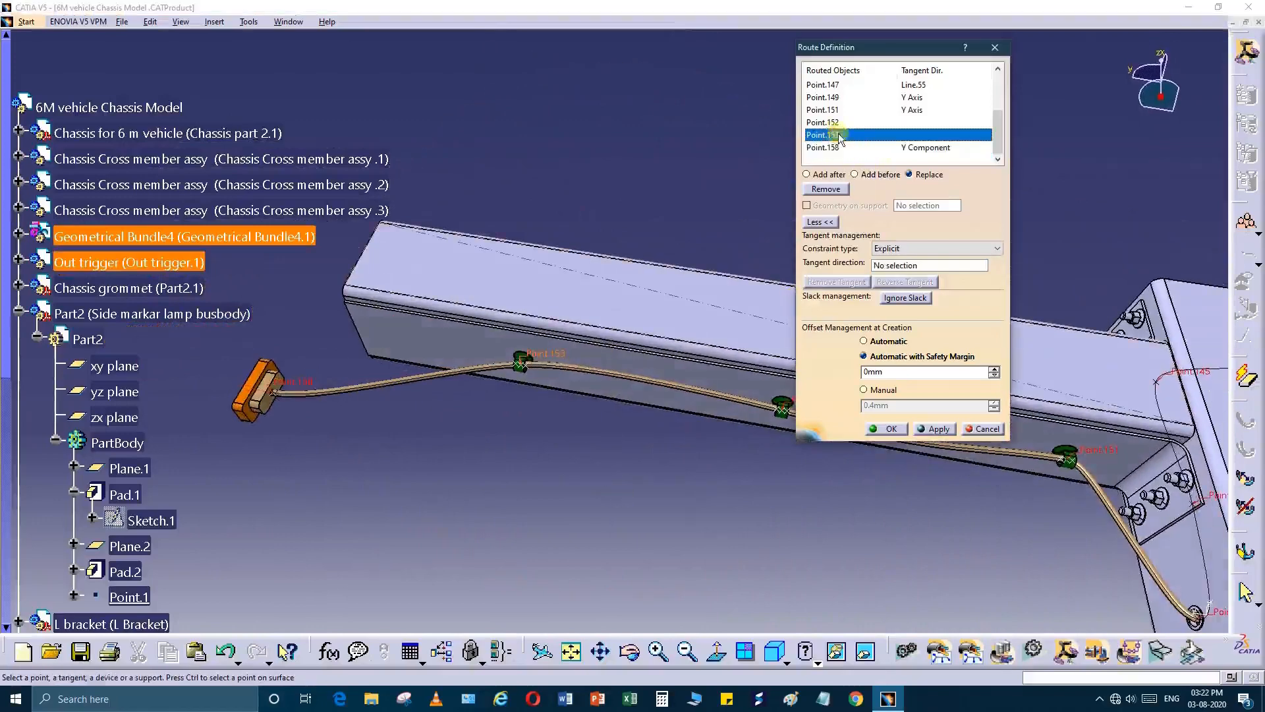
pyautogui.rightClick(904, 268)
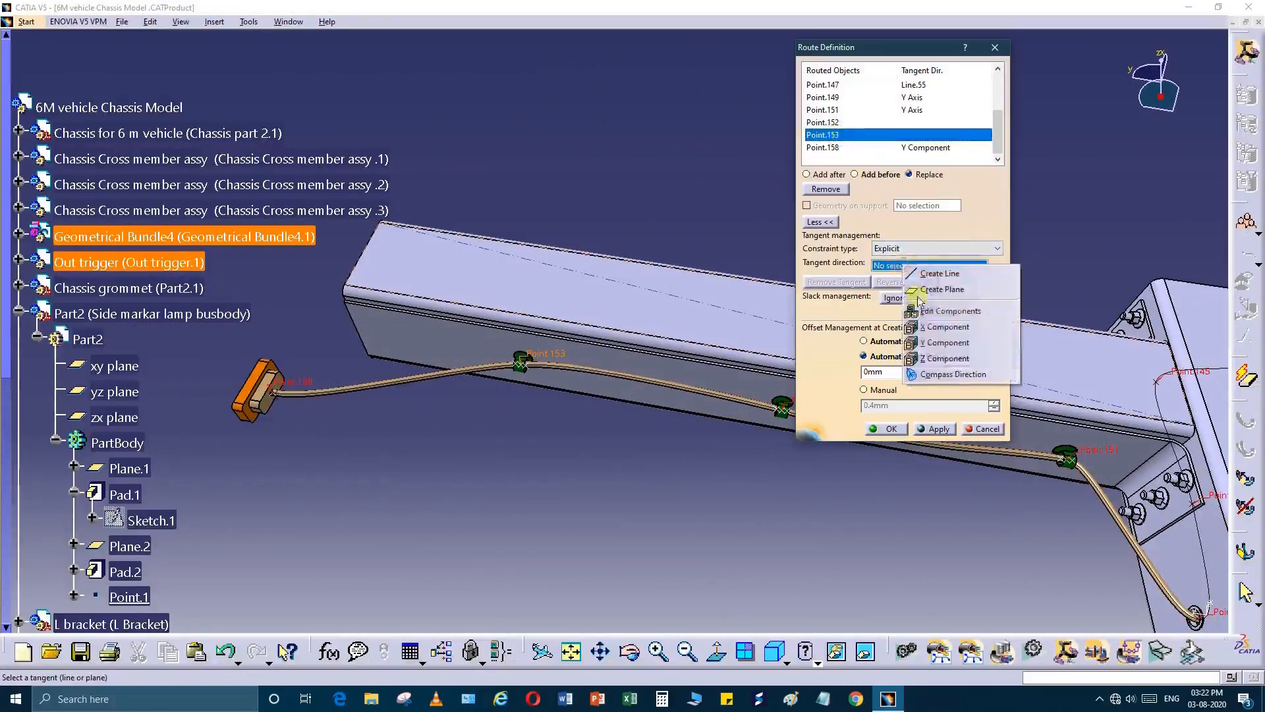
pyautogui.click(934, 362)
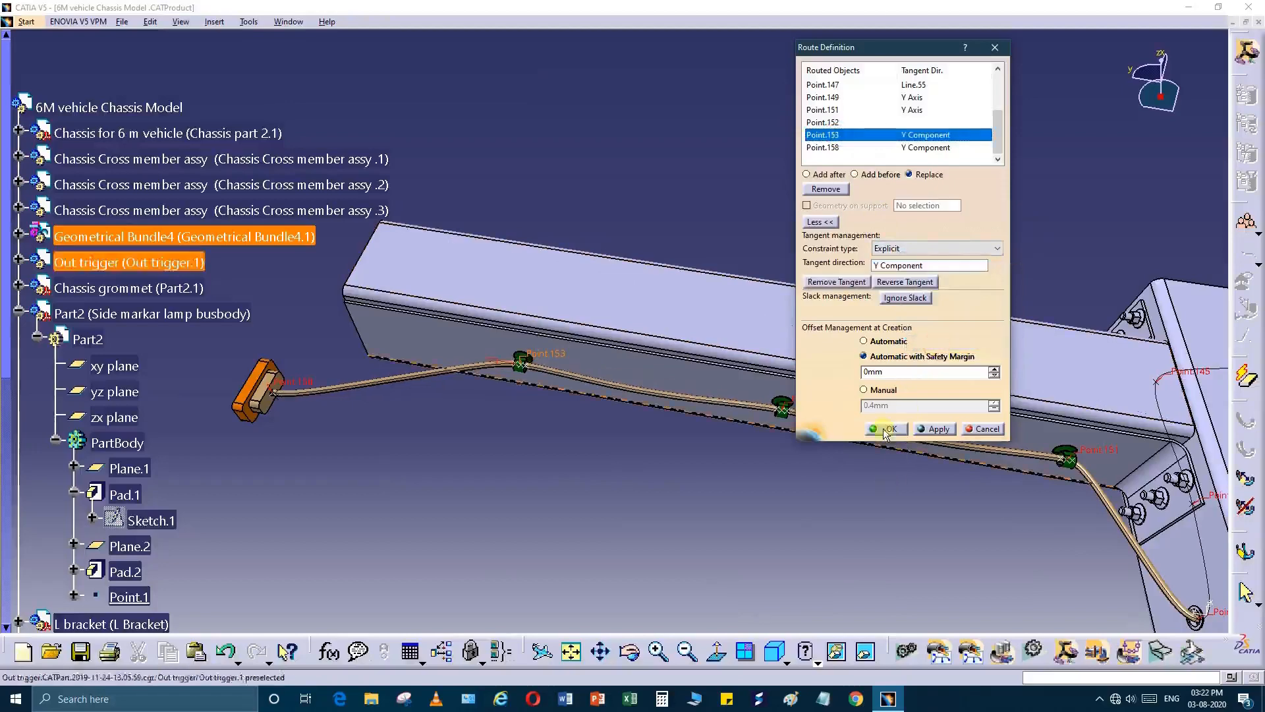
pyautogui.click(886, 429)
pyautogui.click(1029, 440)
# Reopen the side marker lamp branch's route definition and remove the Line.54 tangent from Point.145.
pyautogui.moveTo(760, 462); pyautogui.dragTo(619, 425, button='middle')
pyautogui.moveTo(856, 481); pyautogui.dragTo(729, 350, button='middle')
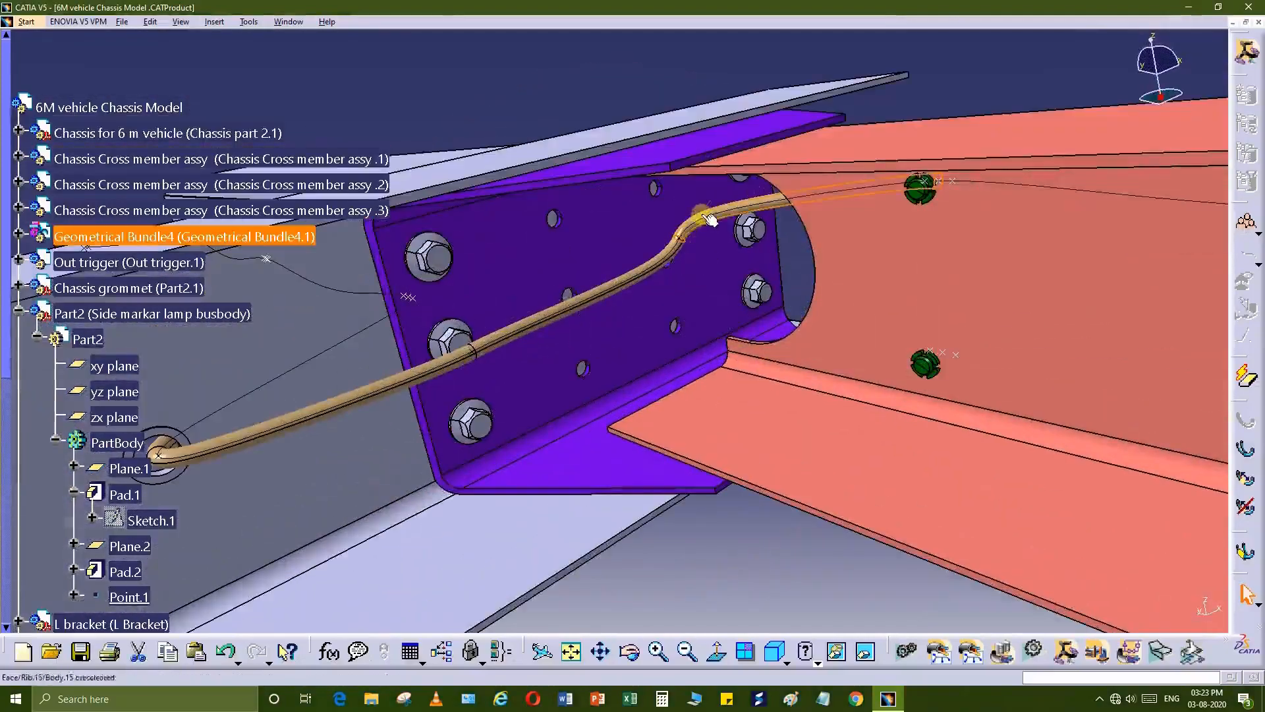
pyautogui.doubleClick(701, 215)
pyautogui.click(1026, 390)
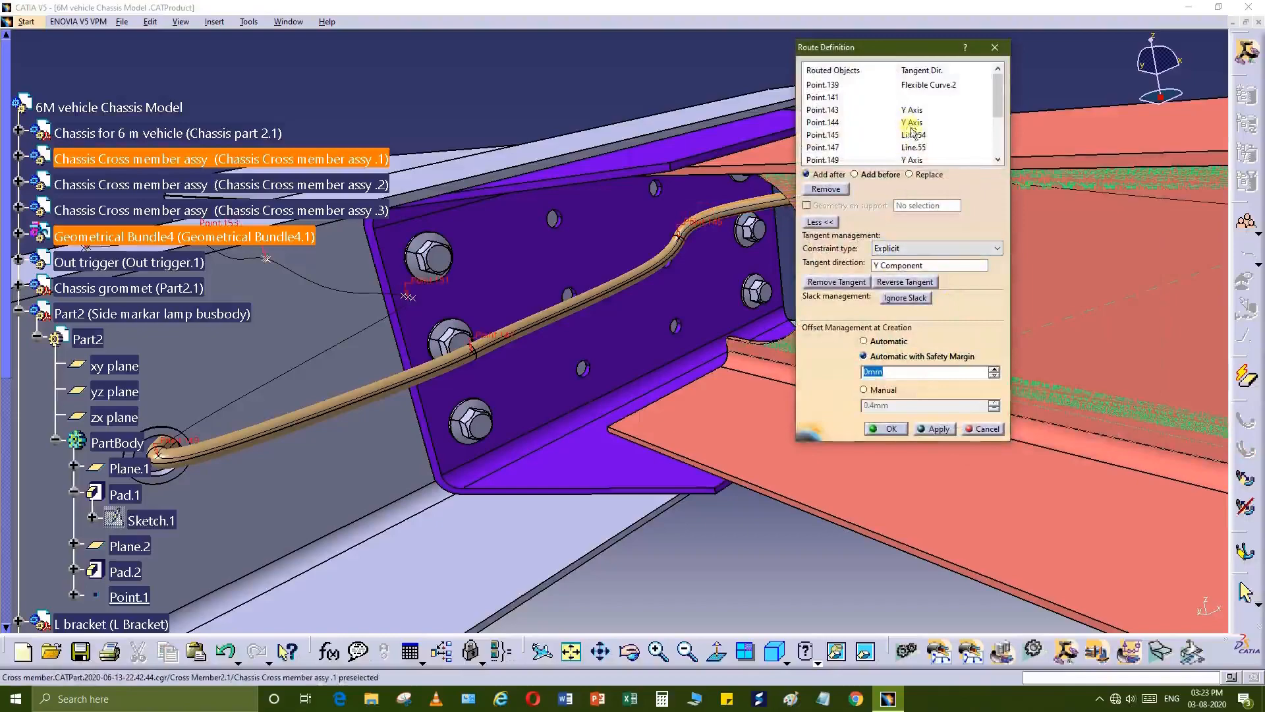
pyautogui.click(913, 134)
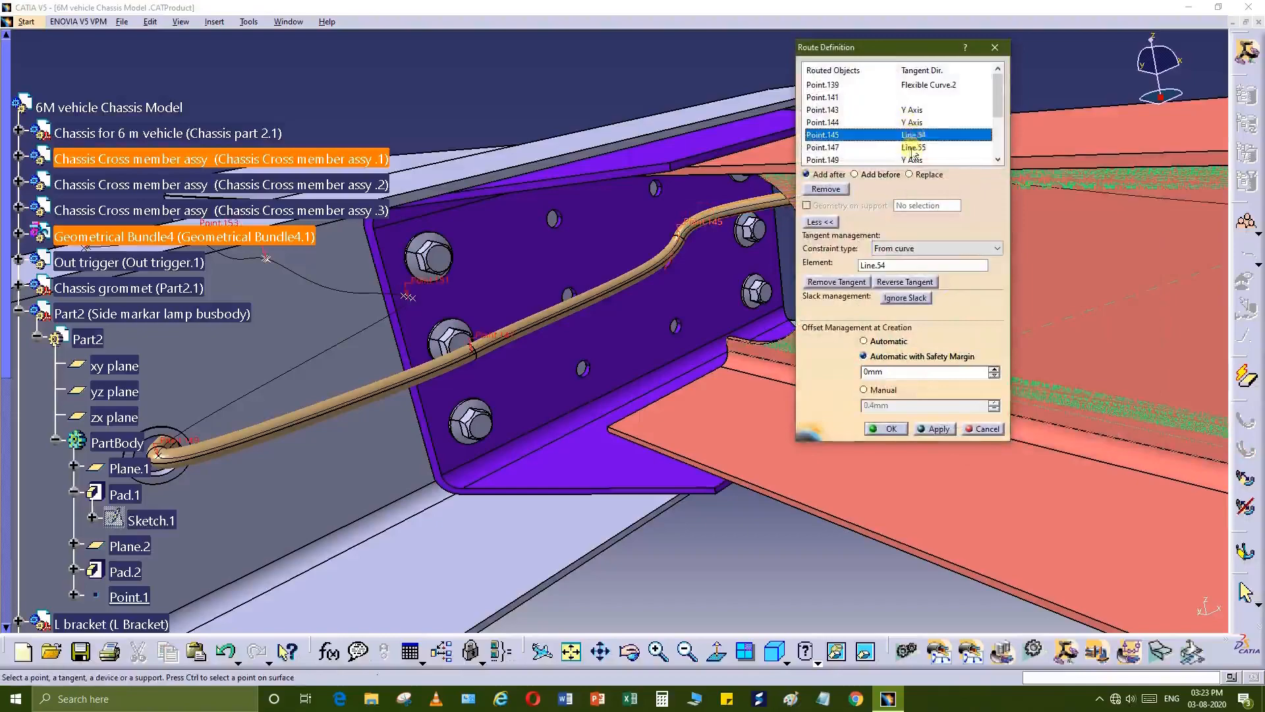
pyautogui.click(848, 284)
pyautogui.moveTo(580, 336); pyautogui.dragTo(765, 277, button='middle')
# Remove the Line.55 tangent from Point.147 and accept the route and branch changes.
pyautogui.click(837, 145)
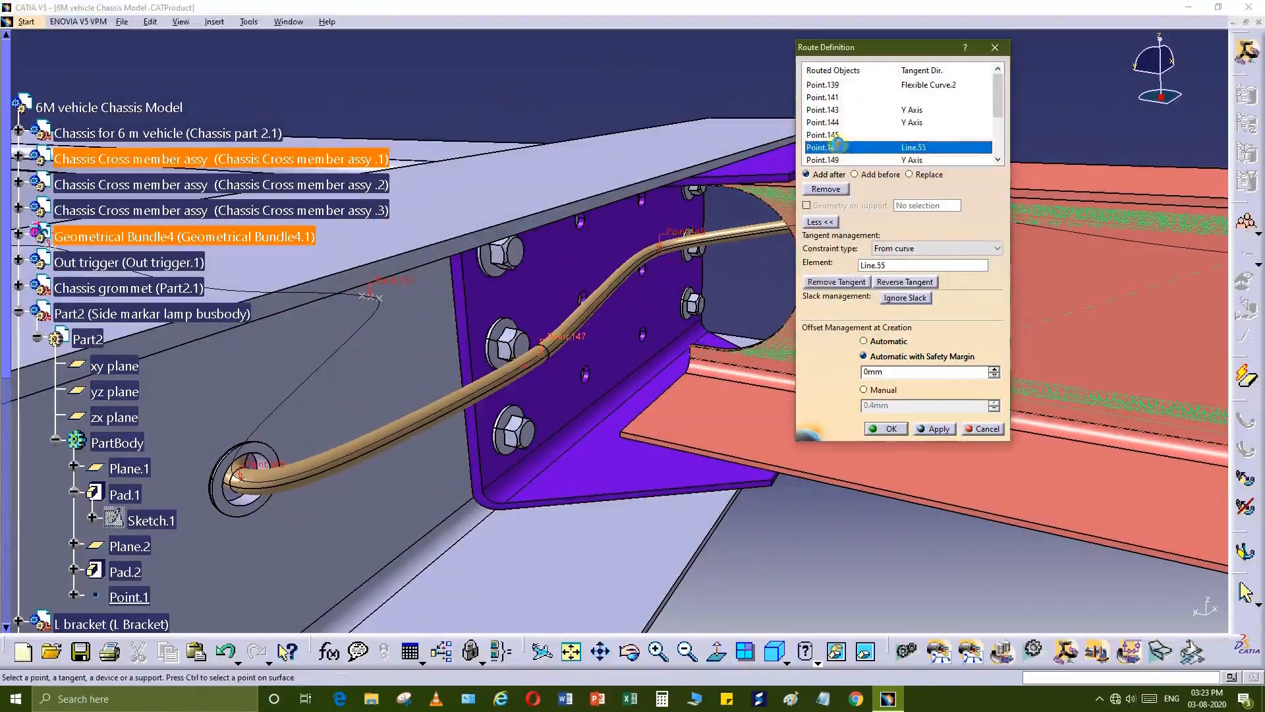
pyautogui.click(847, 282)
pyautogui.moveTo(659, 303); pyautogui.dragTo(804, 500, button='middle')
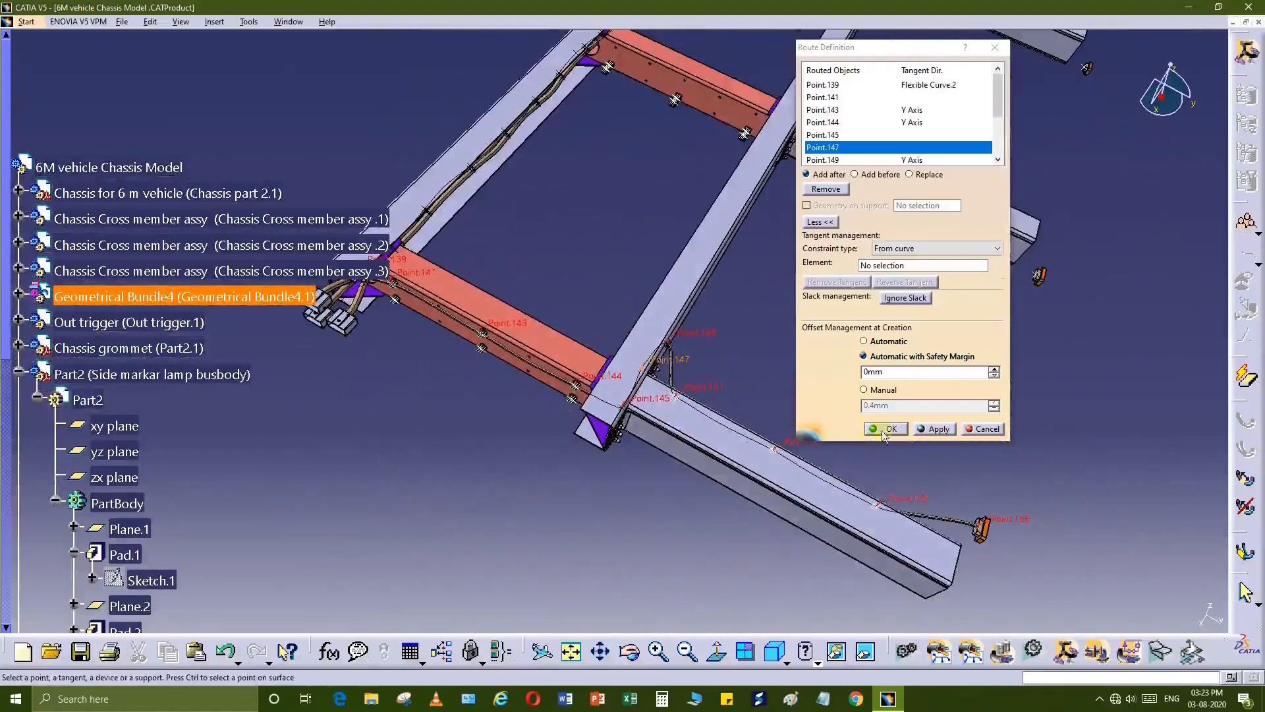
pyautogui.click(886, 428)
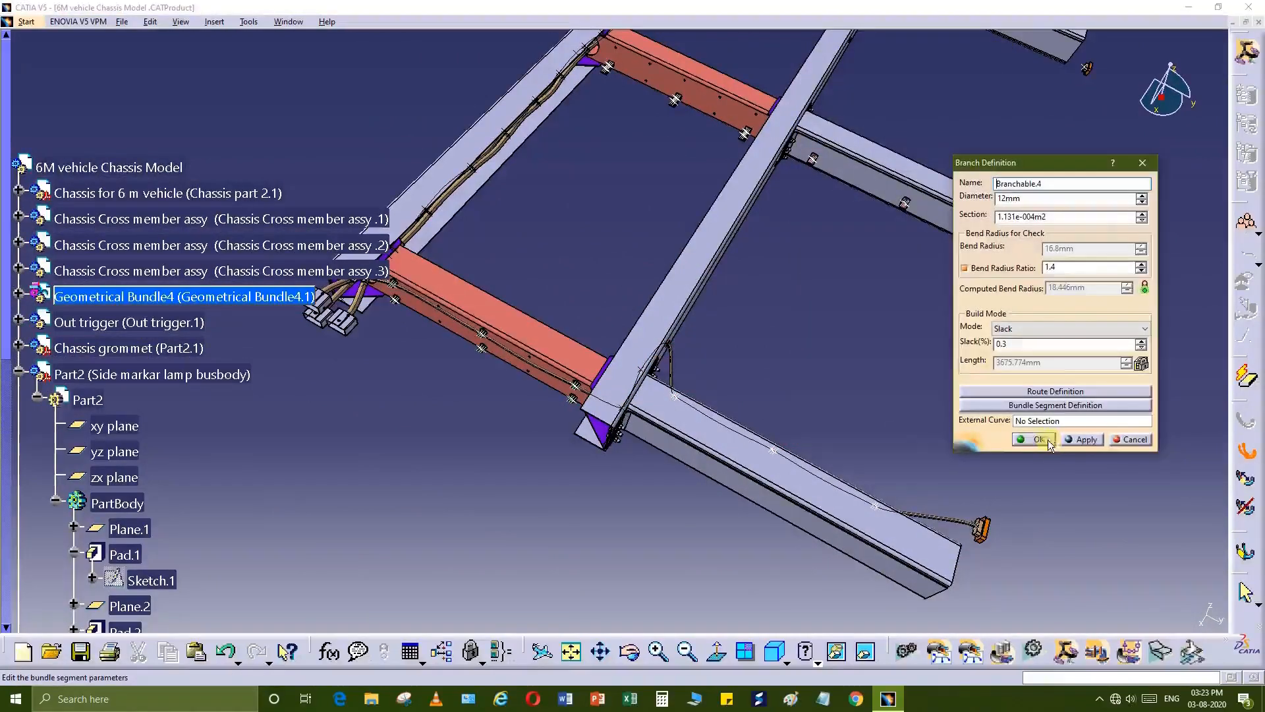
pyautogui.click(1039, 438)
# Open the bundle segment definition of Branchable.2 and examine which stretch of the harness each of its three segments covers.
pyautogui.moveTo(1049, 445); pyautogui.dragTo(645, 428, button='middle')
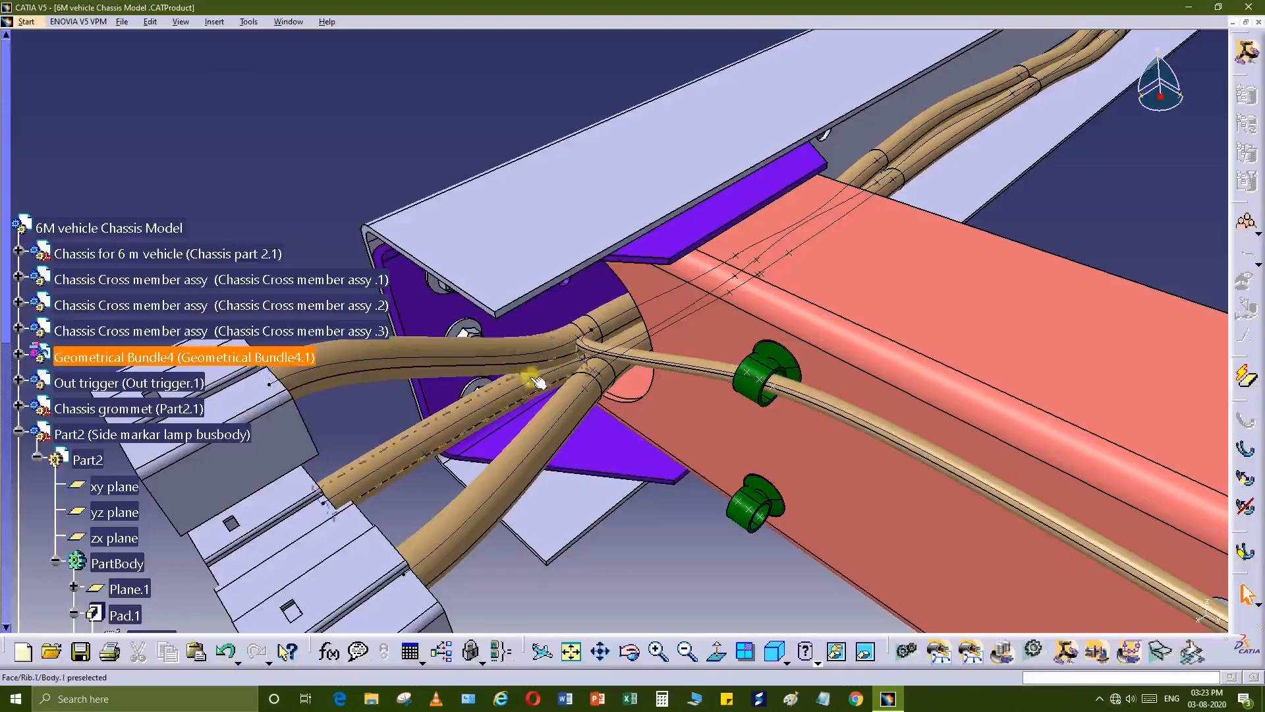
pyautogui.doubleClick(419, 352)
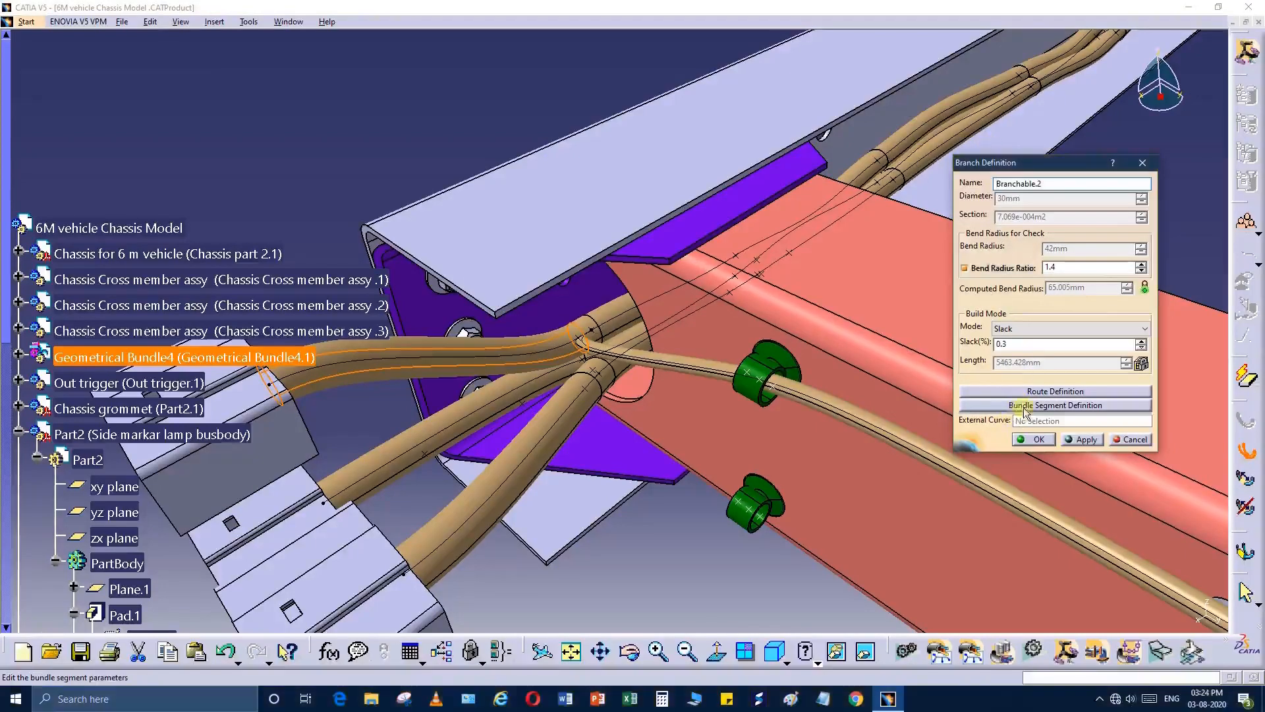
pyautogui.click(1049, 404)
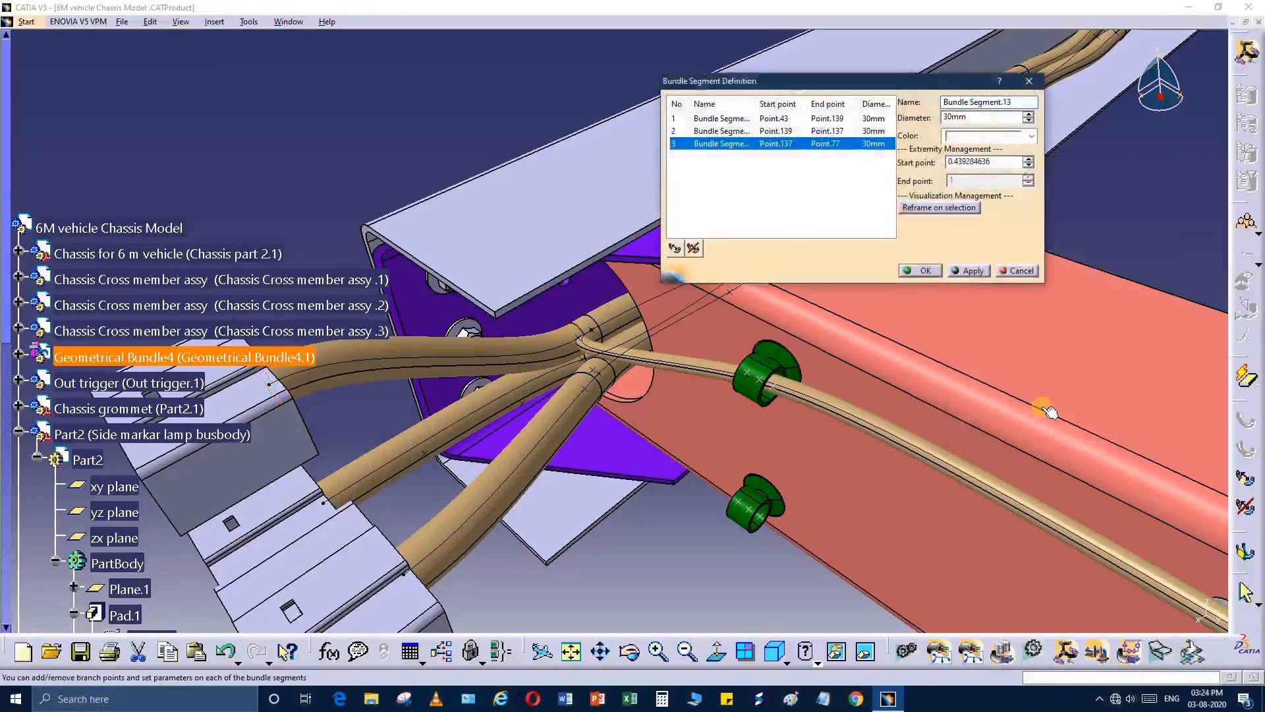
pyautogui.moveTo(746, 430); pyautogui.dragTo(491, 369, button='middle')
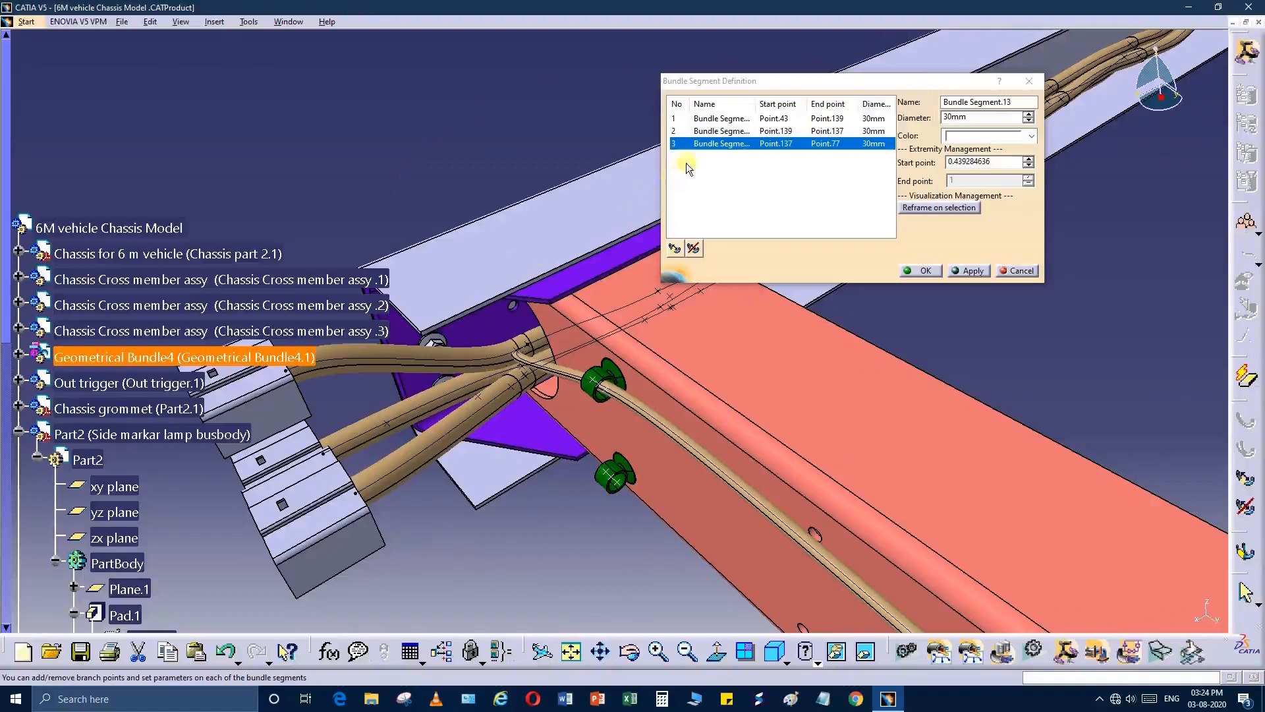
pyautogui.click(718, 129)
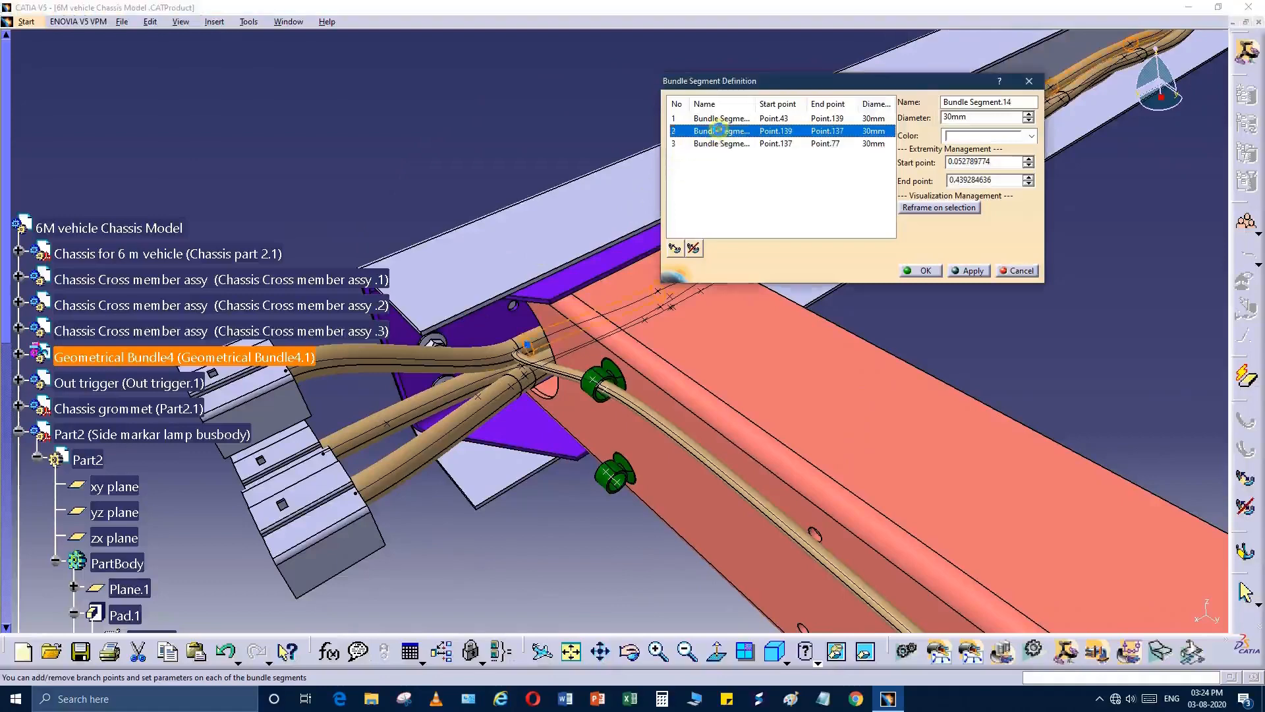
pyautogui.moveTo(622, 288); pyautogui.dragTo(501, 358, button='middle')
pyautogui.click(744, 119)
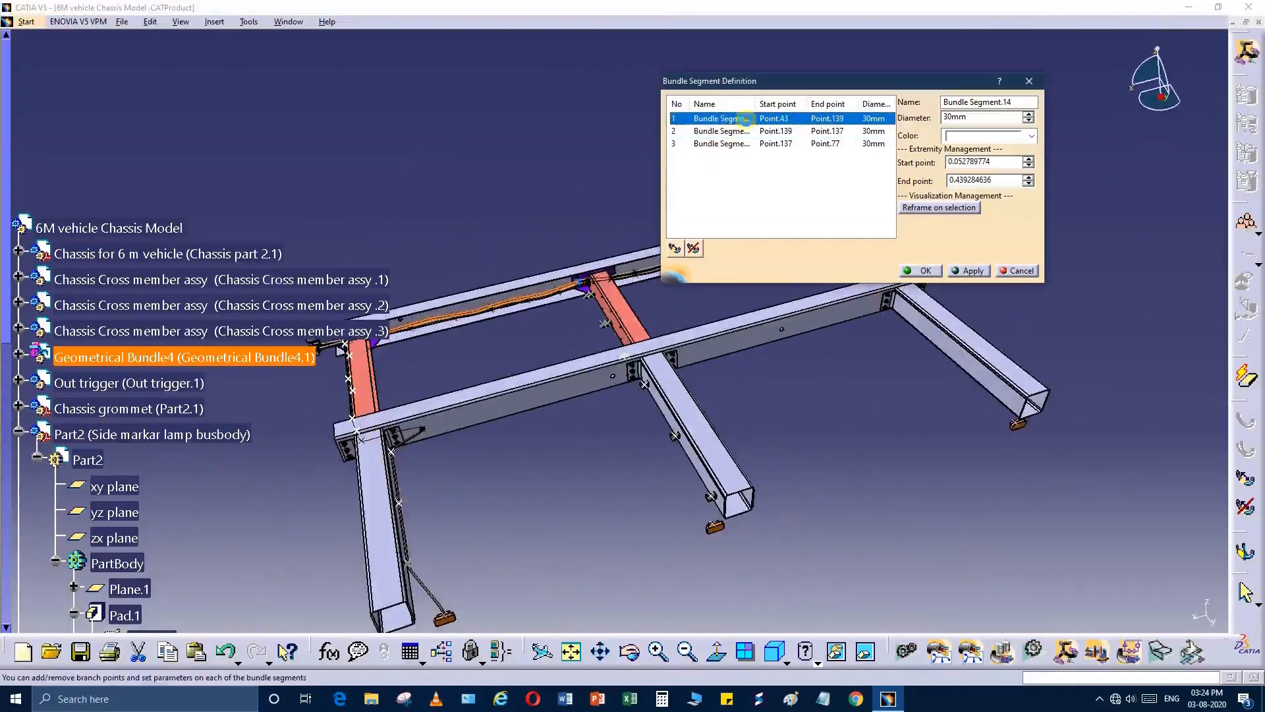
pyautogui.moveTo(626, 296); pyautogui.dragTo(491, 399, button='middle')
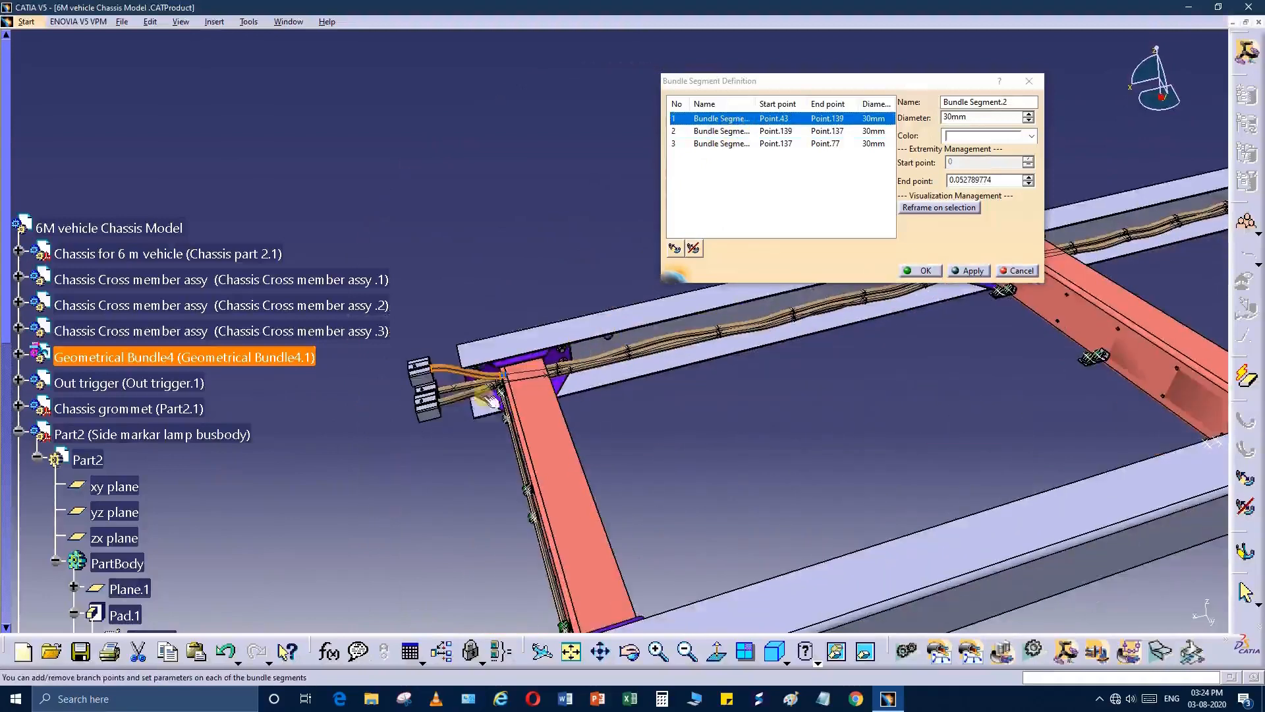
pyautogui.click(745, 131)
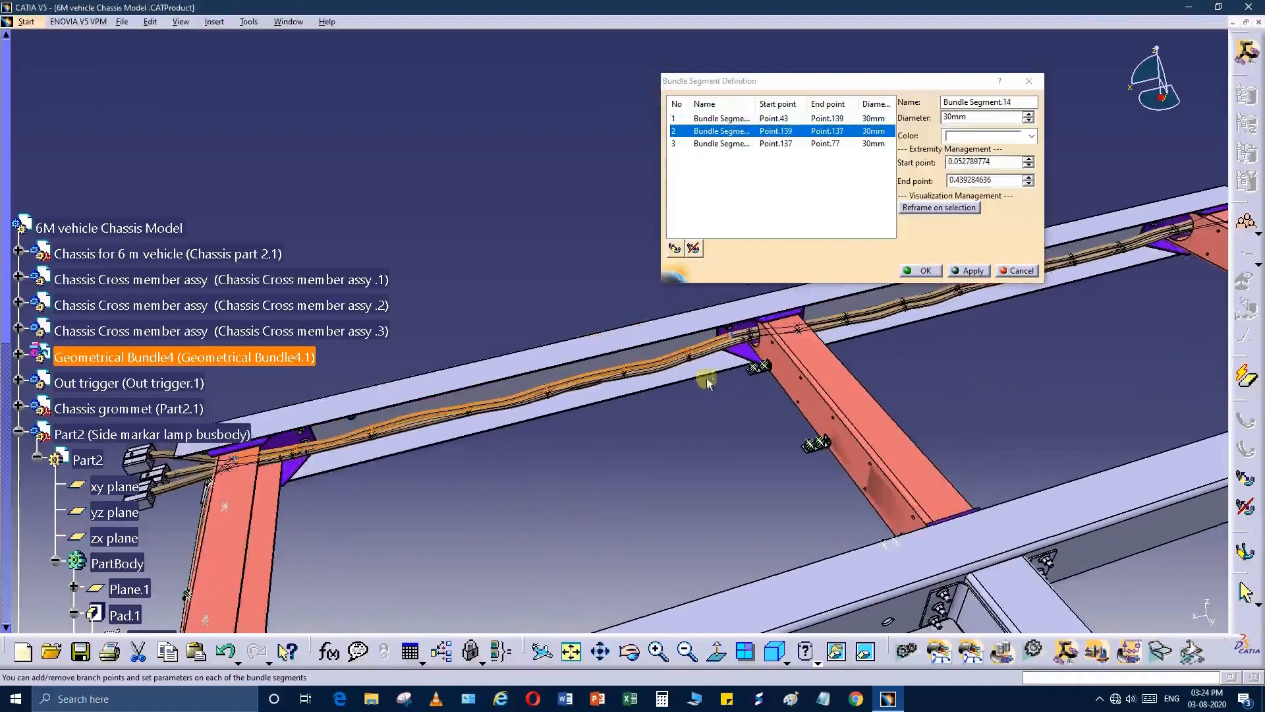
pyautogui.click(719, 145)
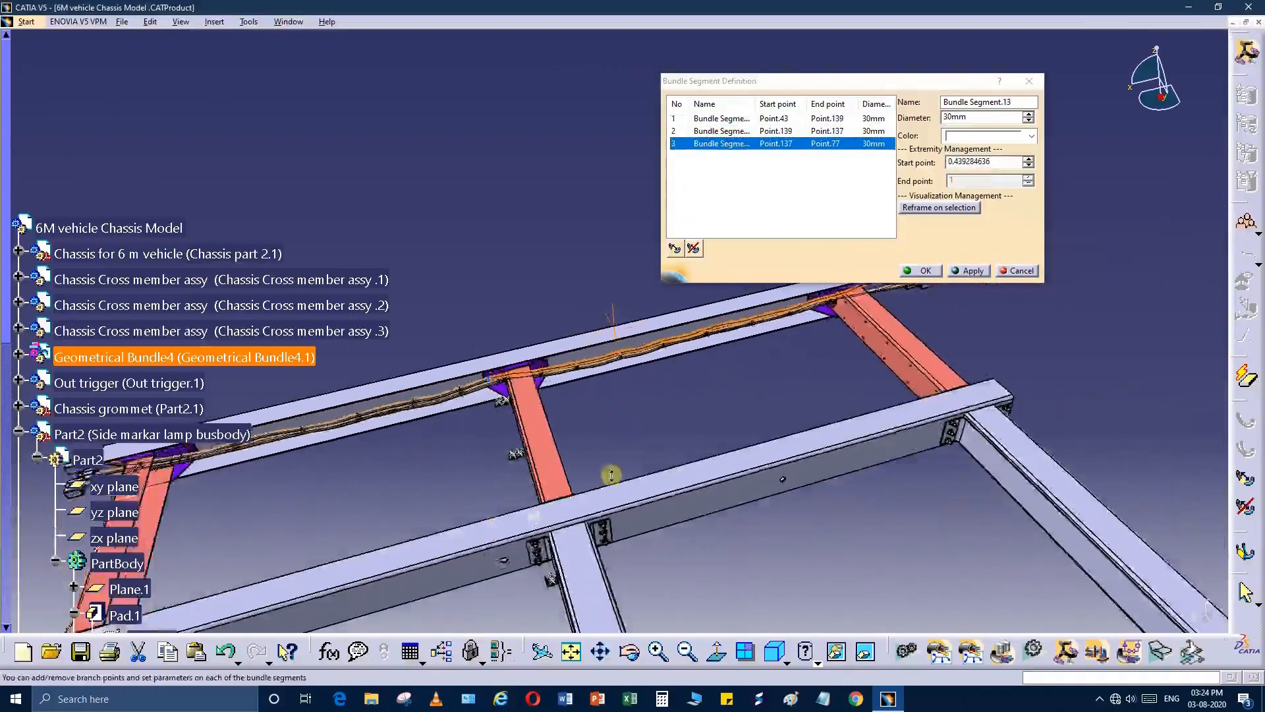
pyautogui.moveTo(612, 474); pyautogui.dragTo(661, 461, button='middle')
pyautogui.scroll(2, 662, 462)
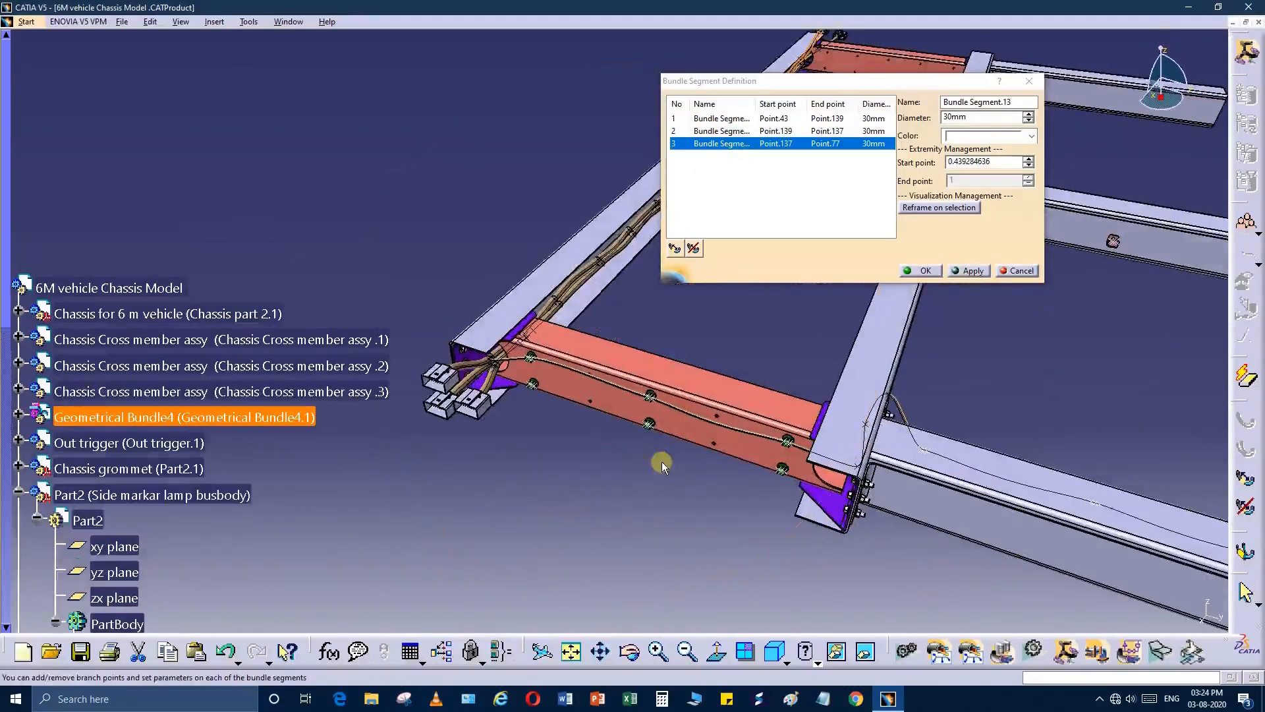
# Raise the end point ratio of the segment from Point.43 to Point.139 to 0.072789774 and confirm the branch changes.
pyautogui.click(717, 118)
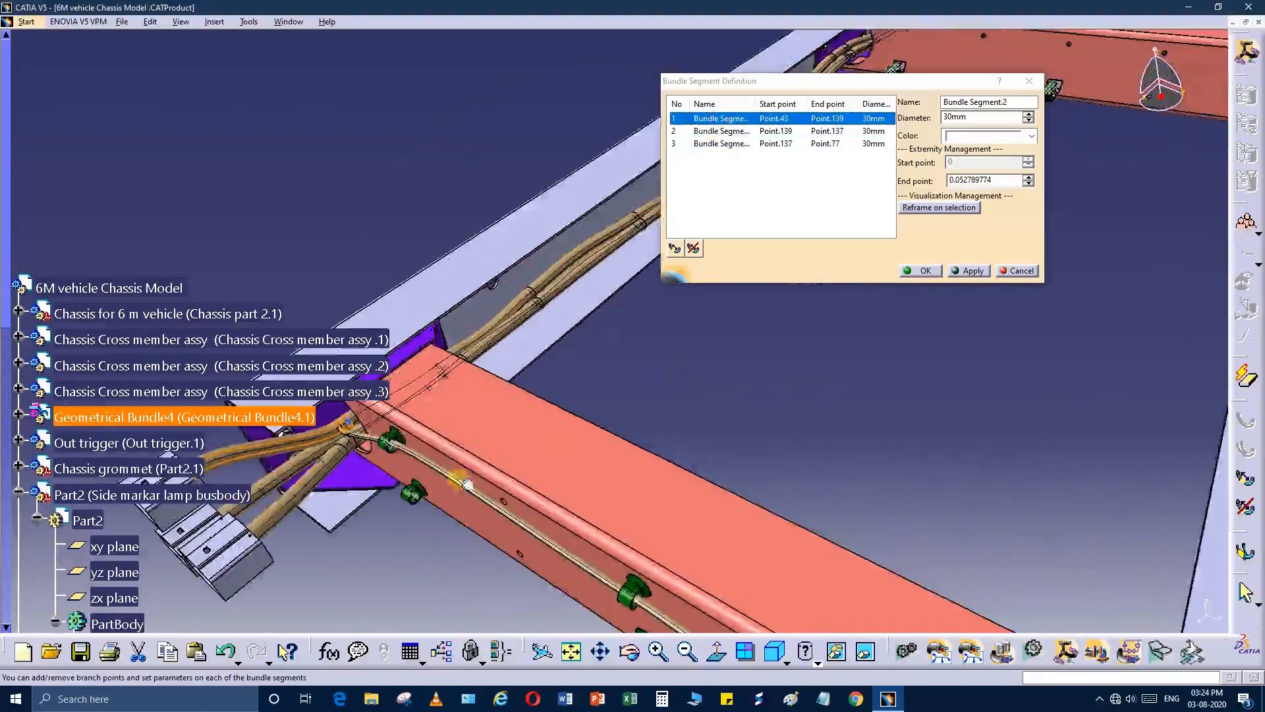
pyautogui.moveTo(467, 484); pyautogui.dragTo(591, 432, button='middle')
pyautogui.moveTo(559, 367); pyautogui.dragTo(552, 442, button='middle')
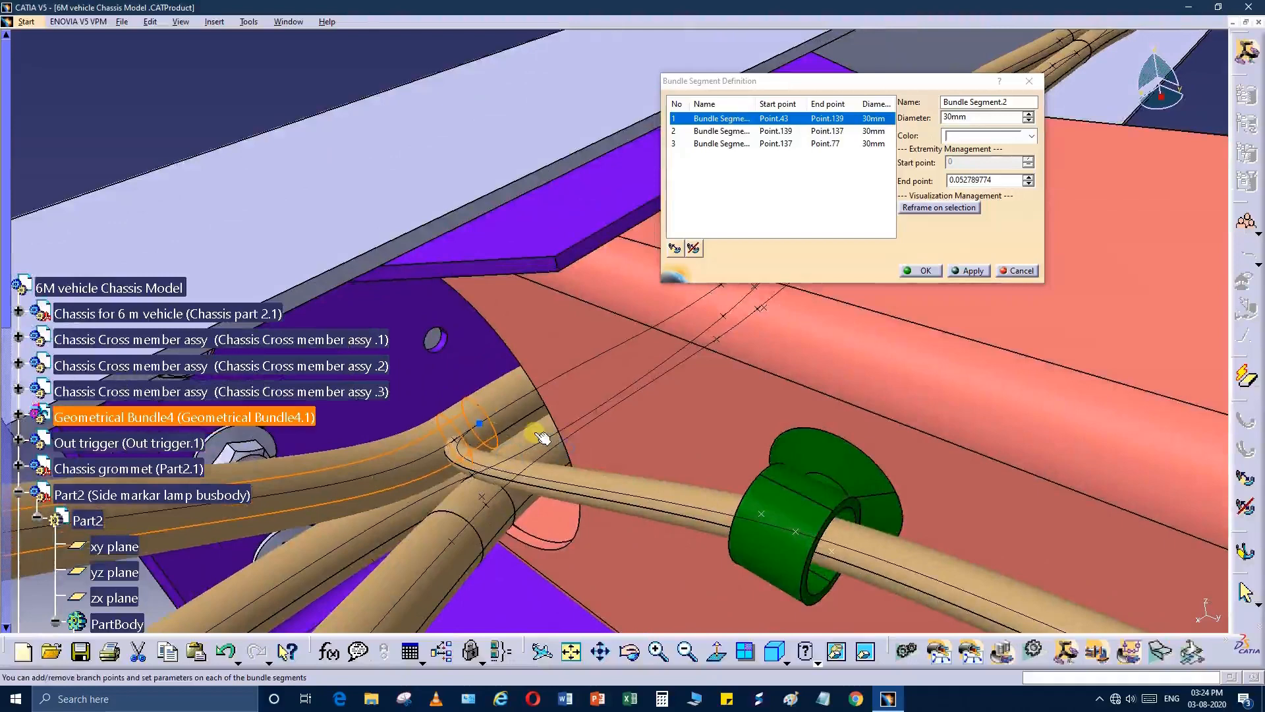
pyautogui.moveTo(568, 415); pyautogui.dragTo(521, 481, button='middle')
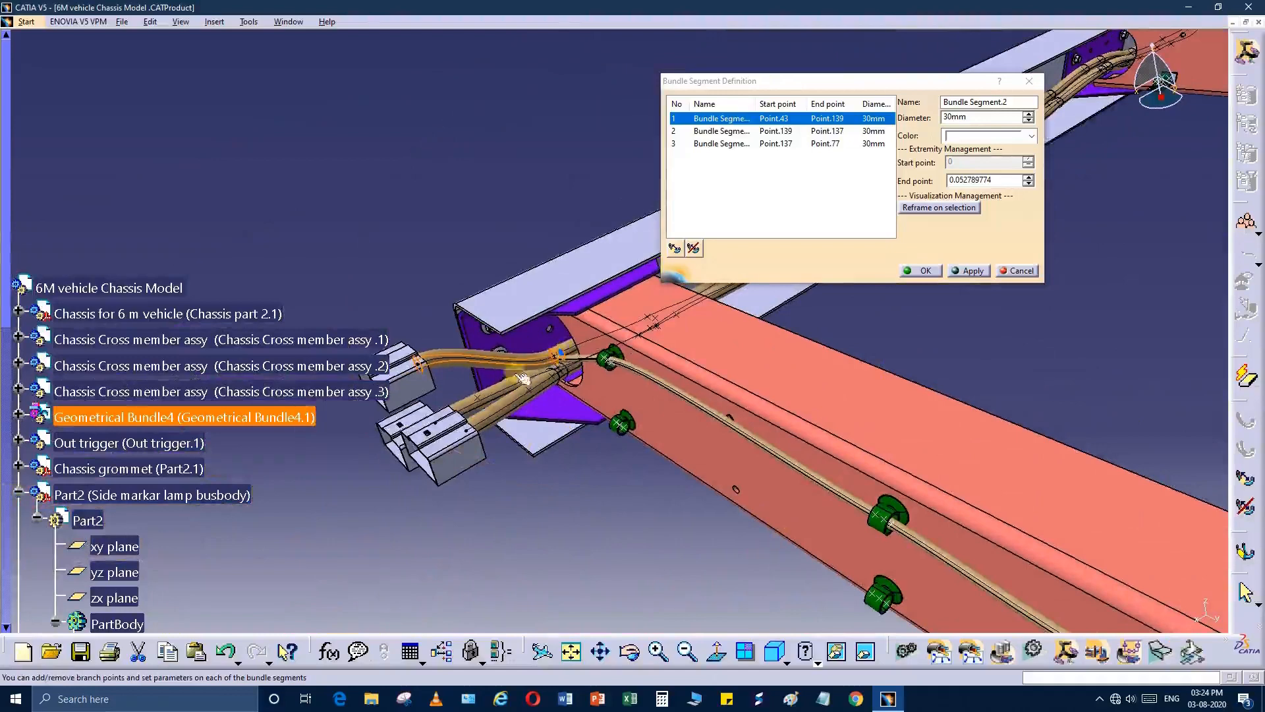
pyautogui.moveTo(523, 378); pyautogui.dragTo(636, 446, button='middle')
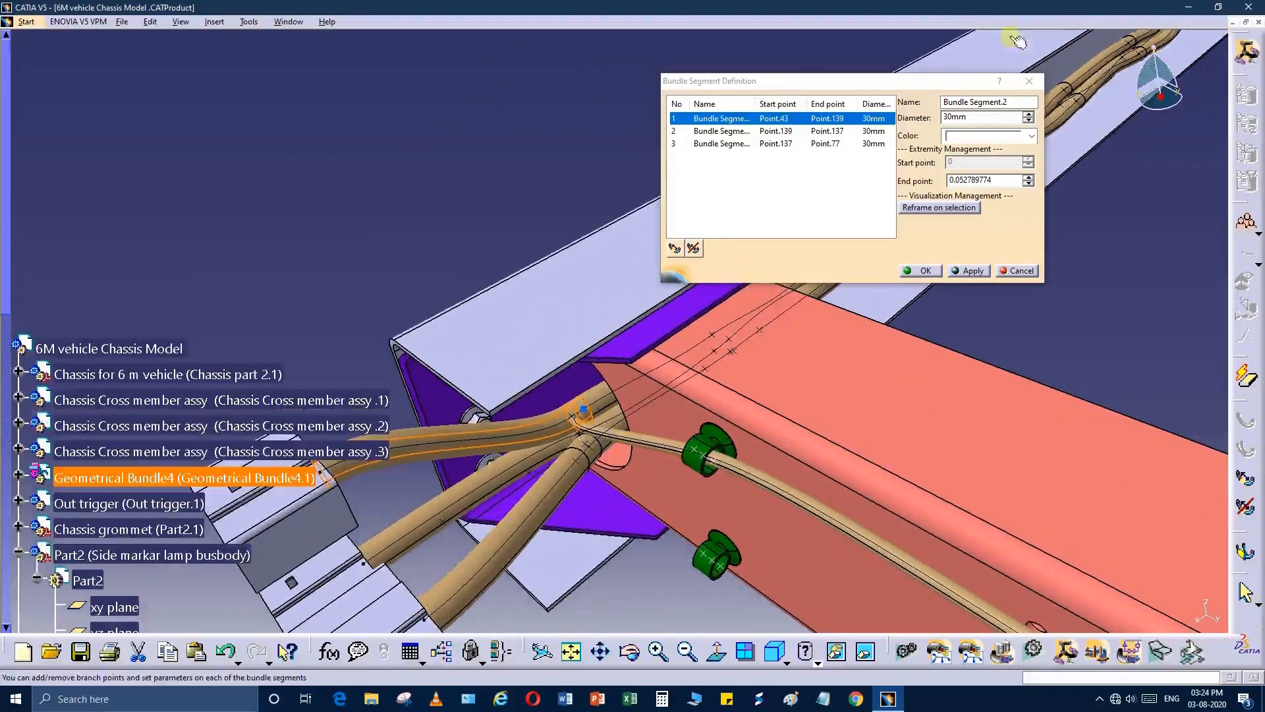
pyautogui.click(1028, 178)
pyautogui.click(1028, 178)
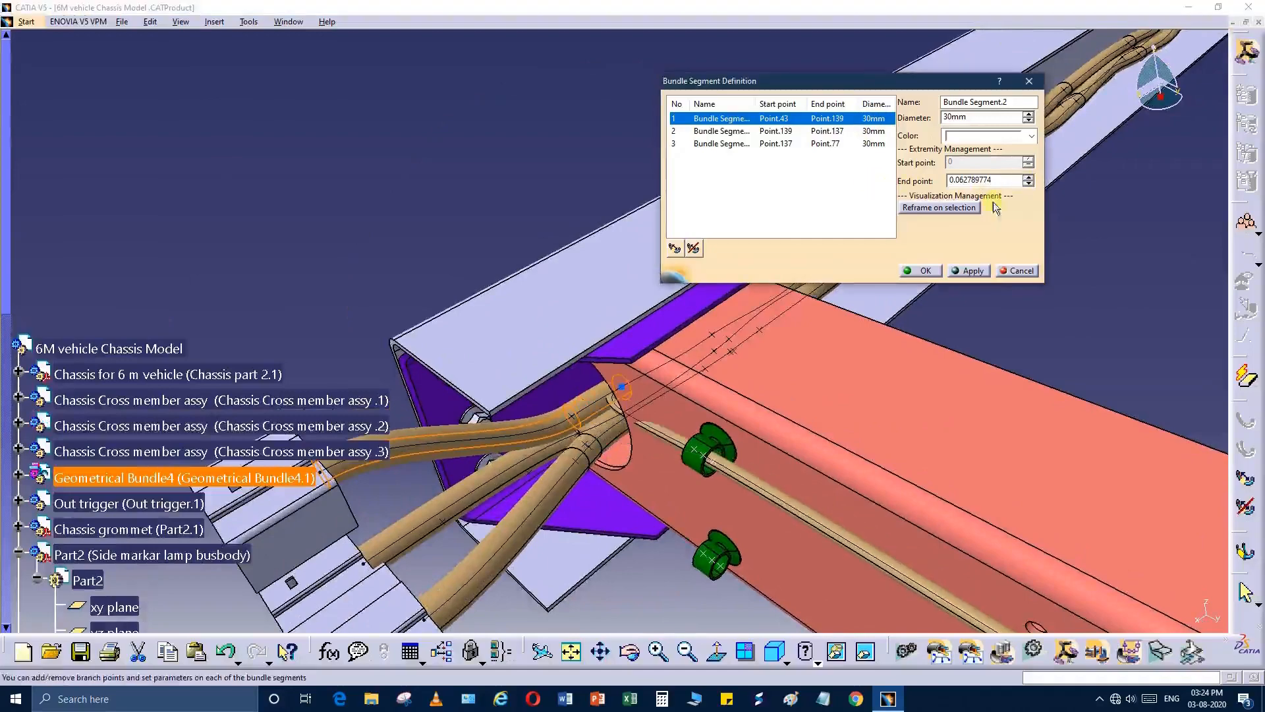
pyautogui.moveTo(603, 497); pyautogui.dragTo(585, 443, button='middle')
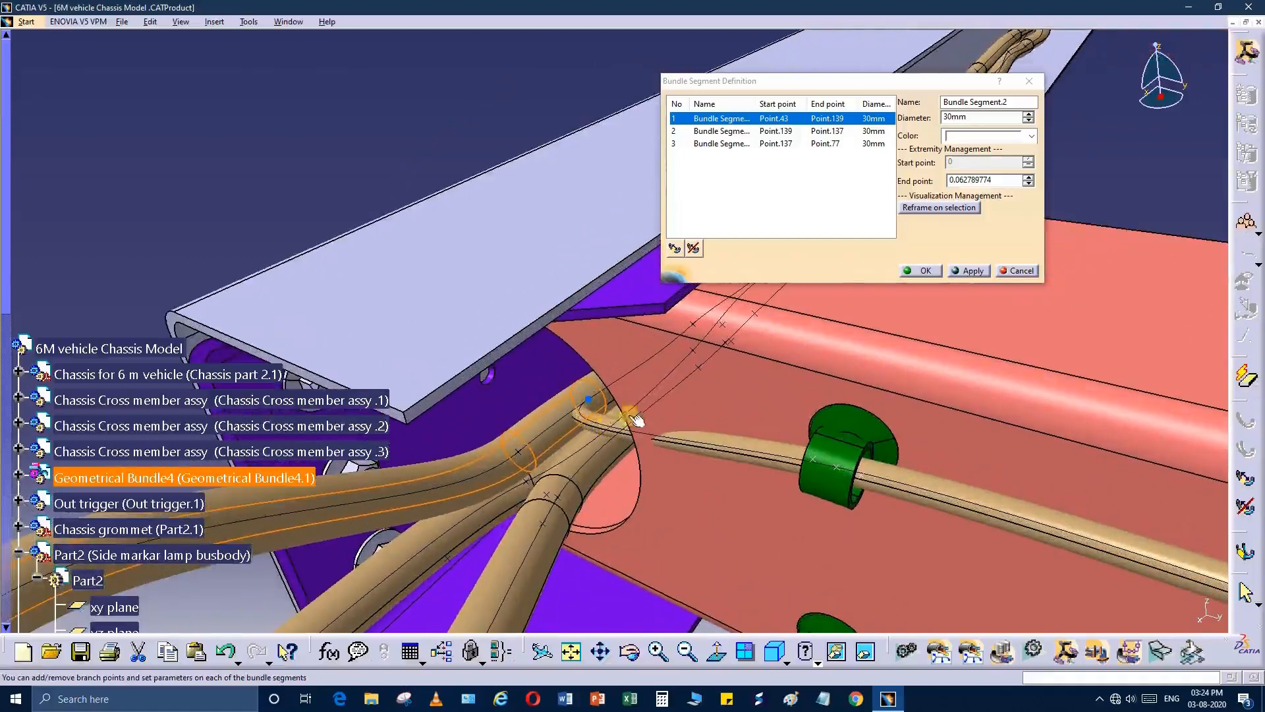
pyautogui.click(1030, 177)
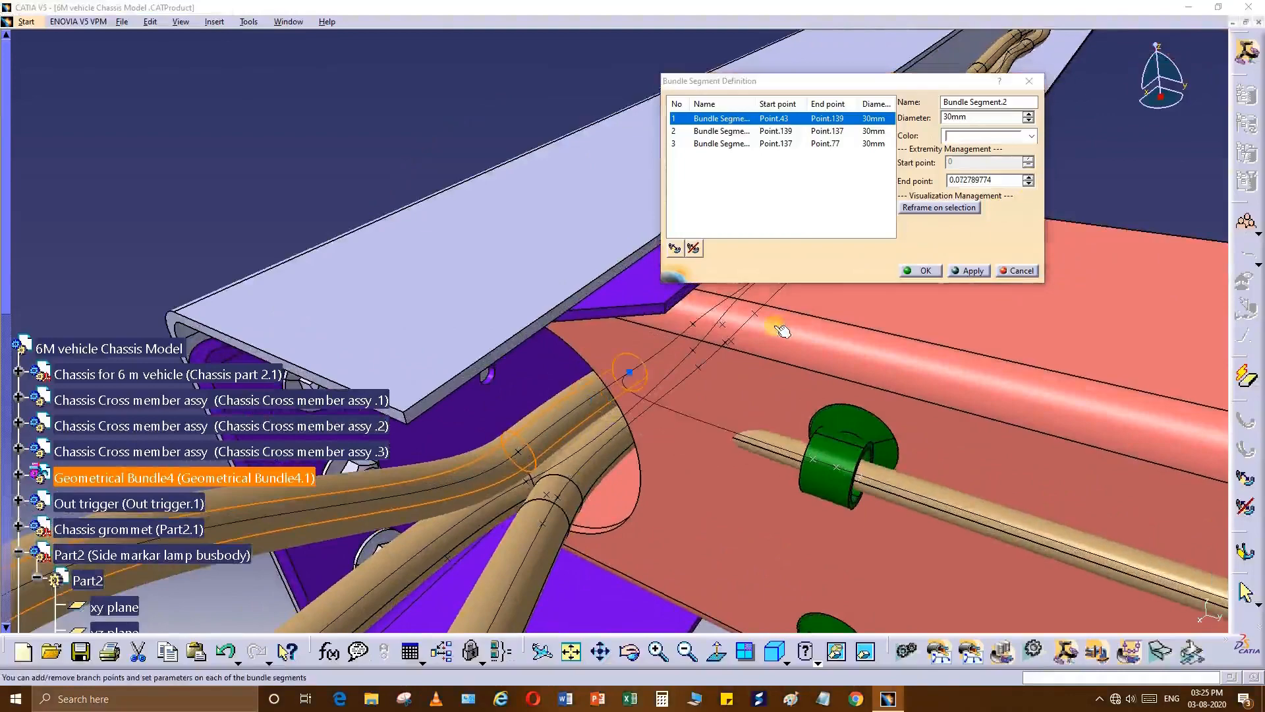
pyautogui.moveTo(777, 327); pyautogui.dragTo(664, 338, button='middle')
pyautogui.click(923, 268)
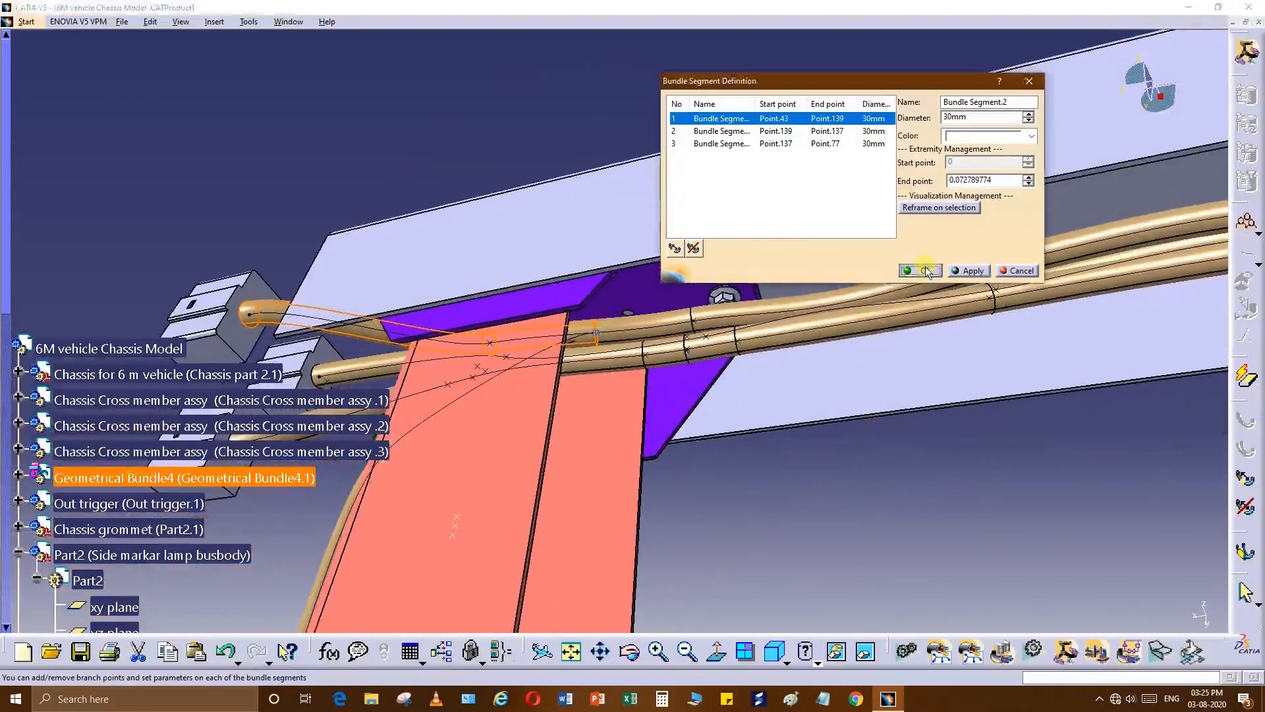
pyautogui.click(1034, 442)
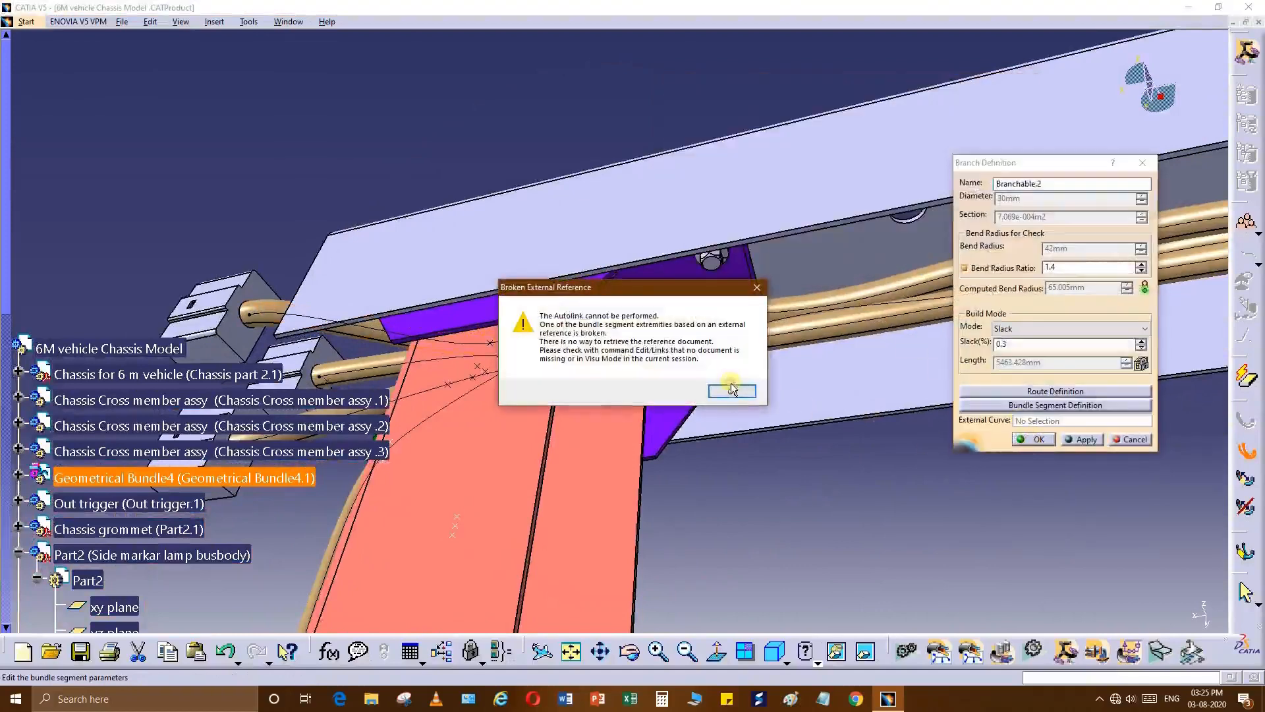
pyautogui.click(731, 389)
# Add a route point after Point.139 of the lamp branch on the main bundle near the bracket, with a 3 mm safety margin, and accept the branch.
pyautogui.moveTo(729, 387); pyautogui.dragTo(572, 333, button='middle')
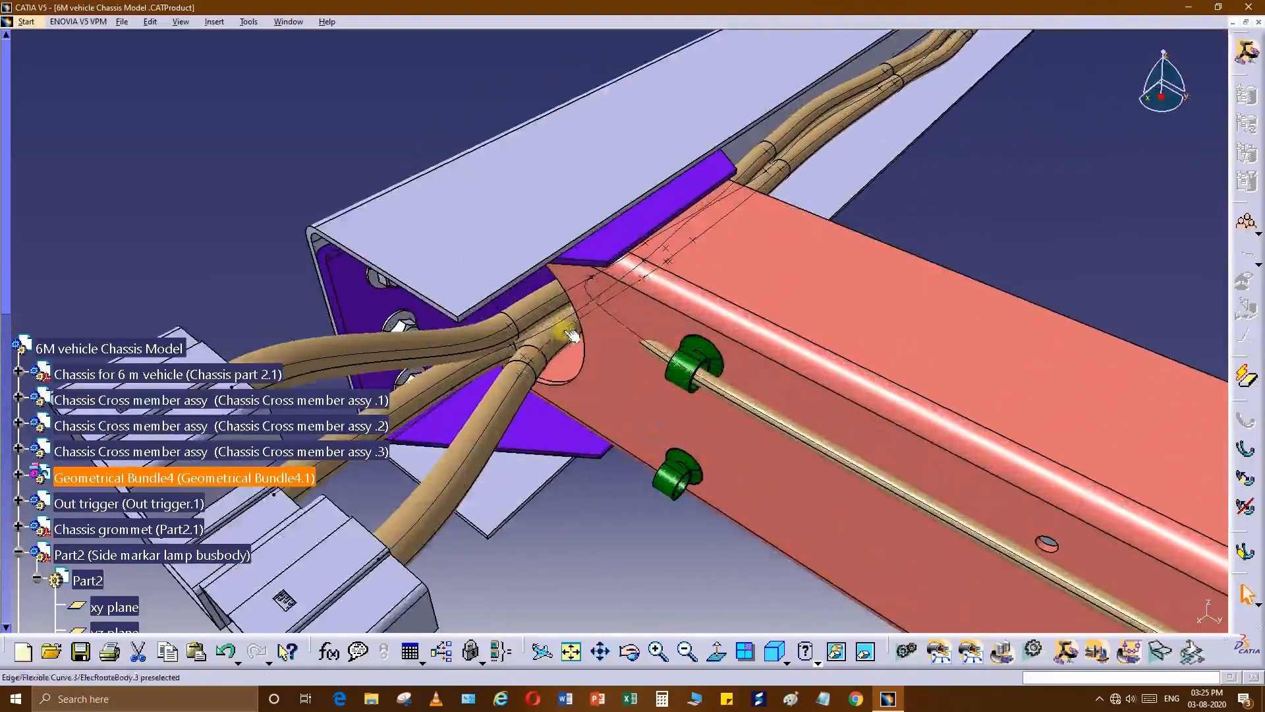
pyautogui.moveTo(642, 420); pyautogui.dragTo(678, 422, button='middle')
pyautogui.doubleClick(783, 398)
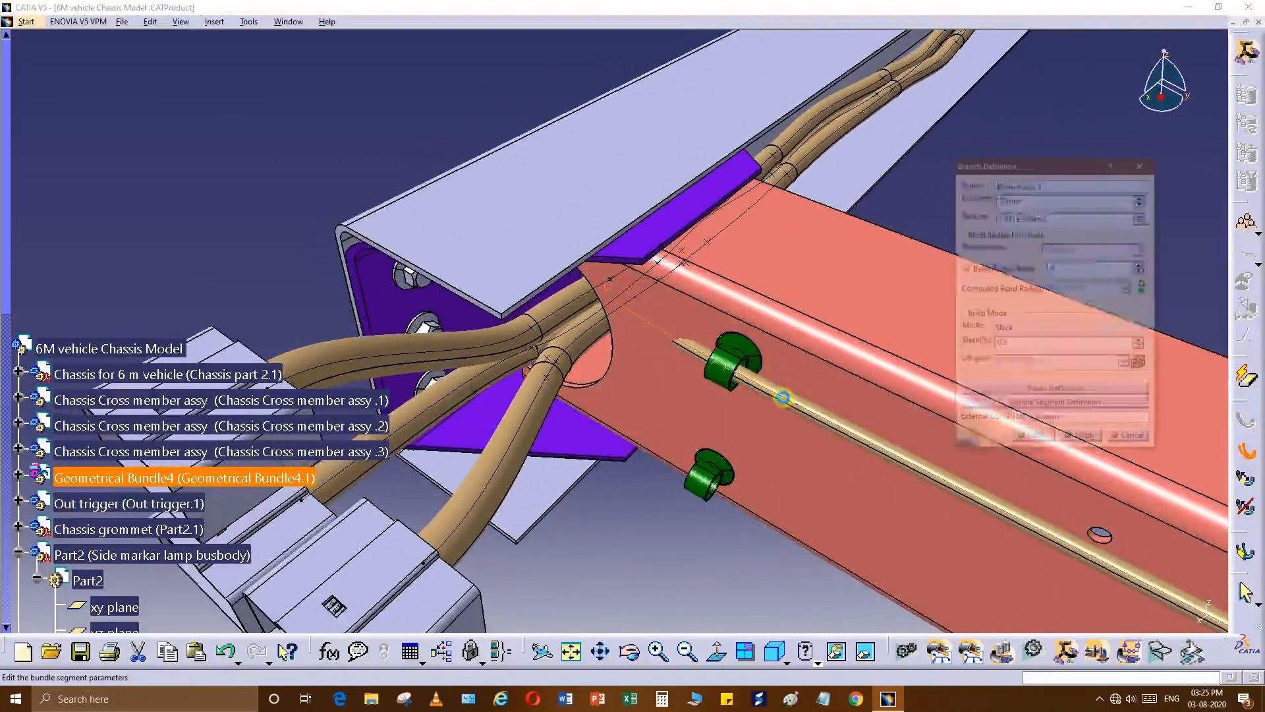
pyautogui.click(1032, 392)
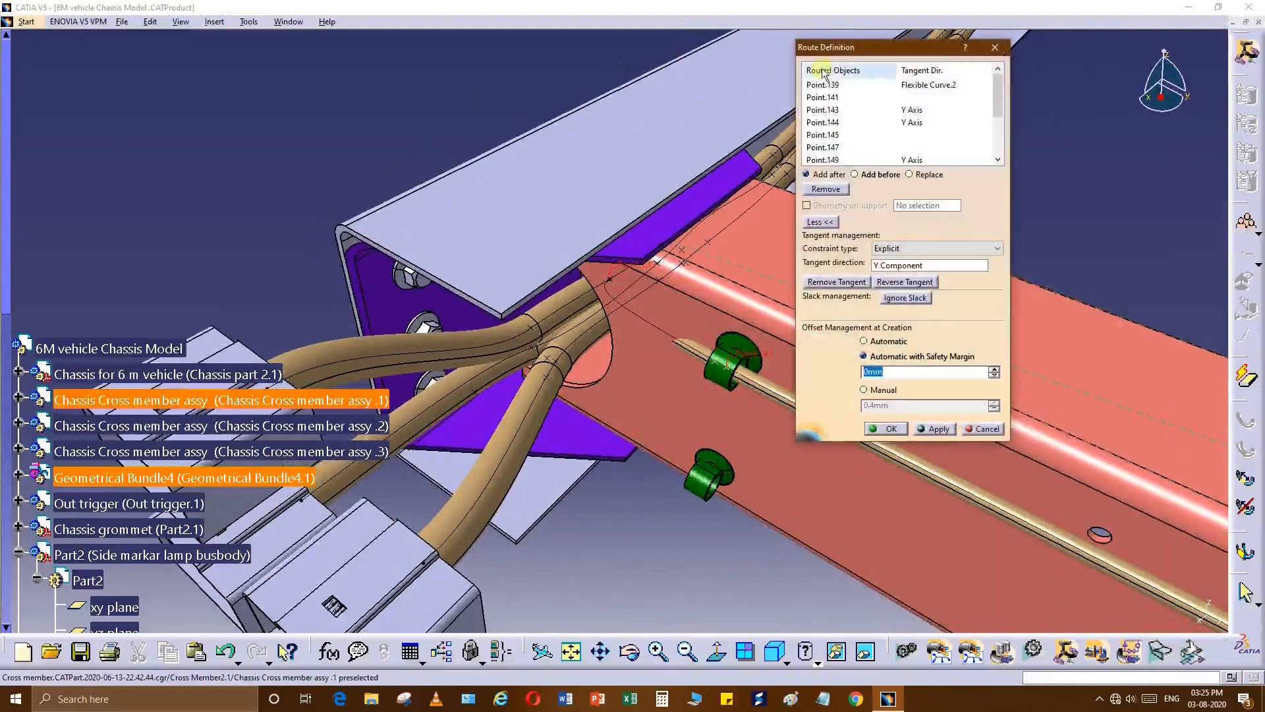
pyautogui.click(846, 85)
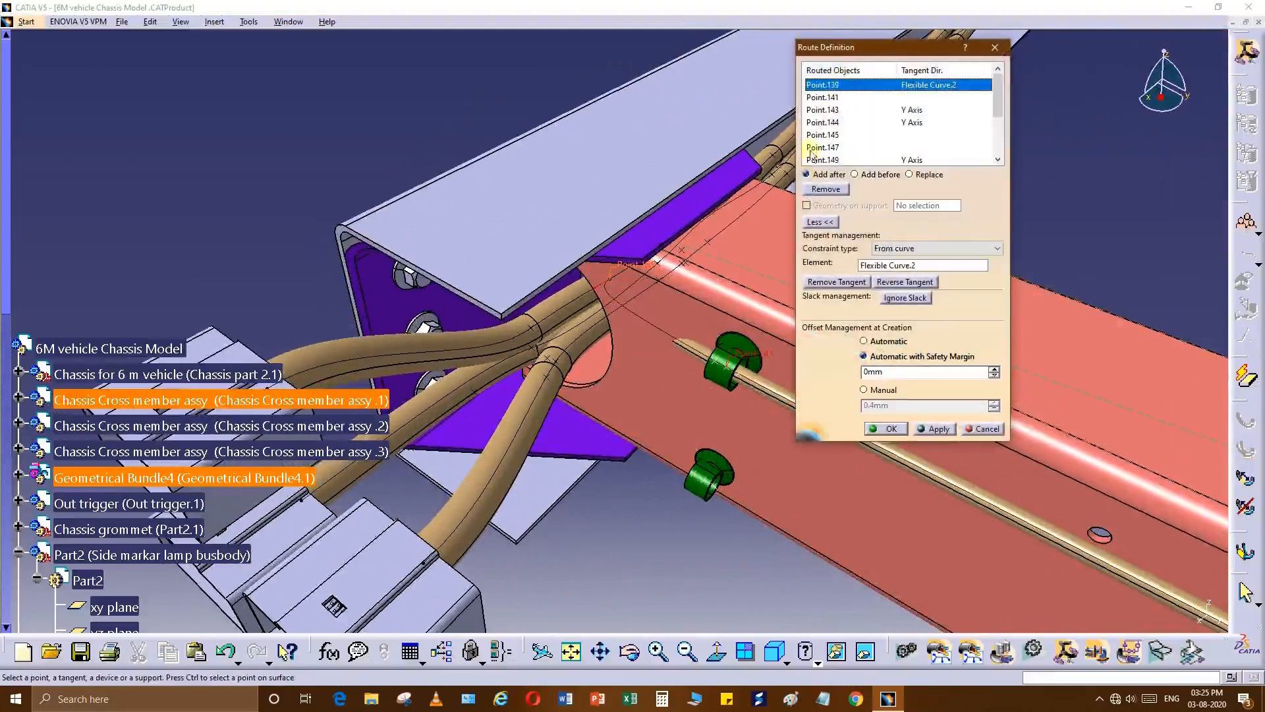
pyautogui.moveTo(590, 422); pyautogui.dragTo(634, 384, button='middle')
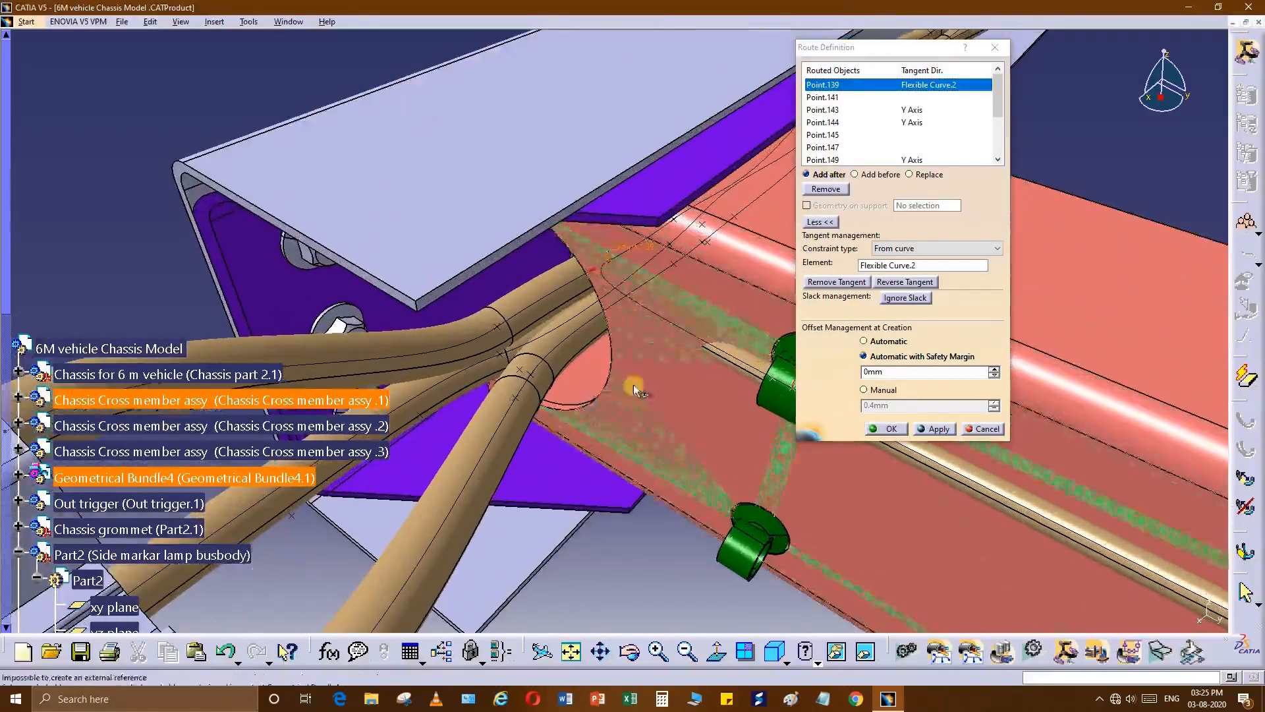
pyautogui.doubleClick(883, 373)
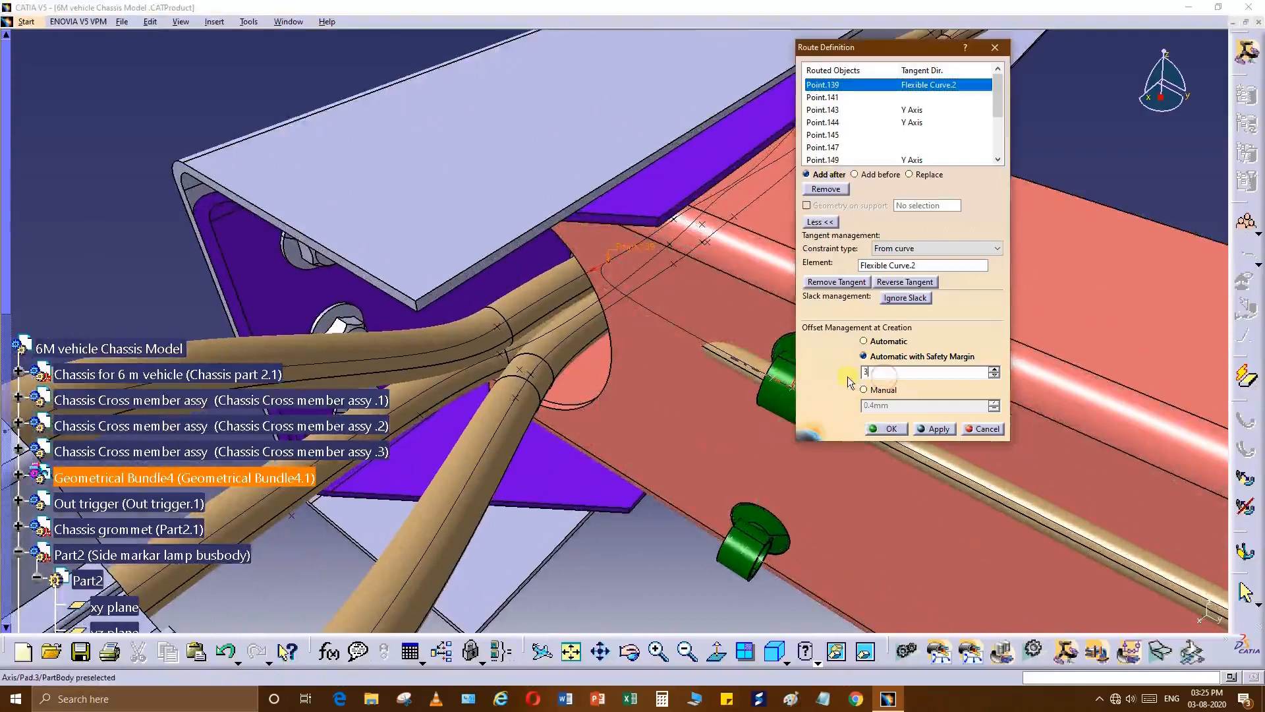
pyautogui.click(679, 565)
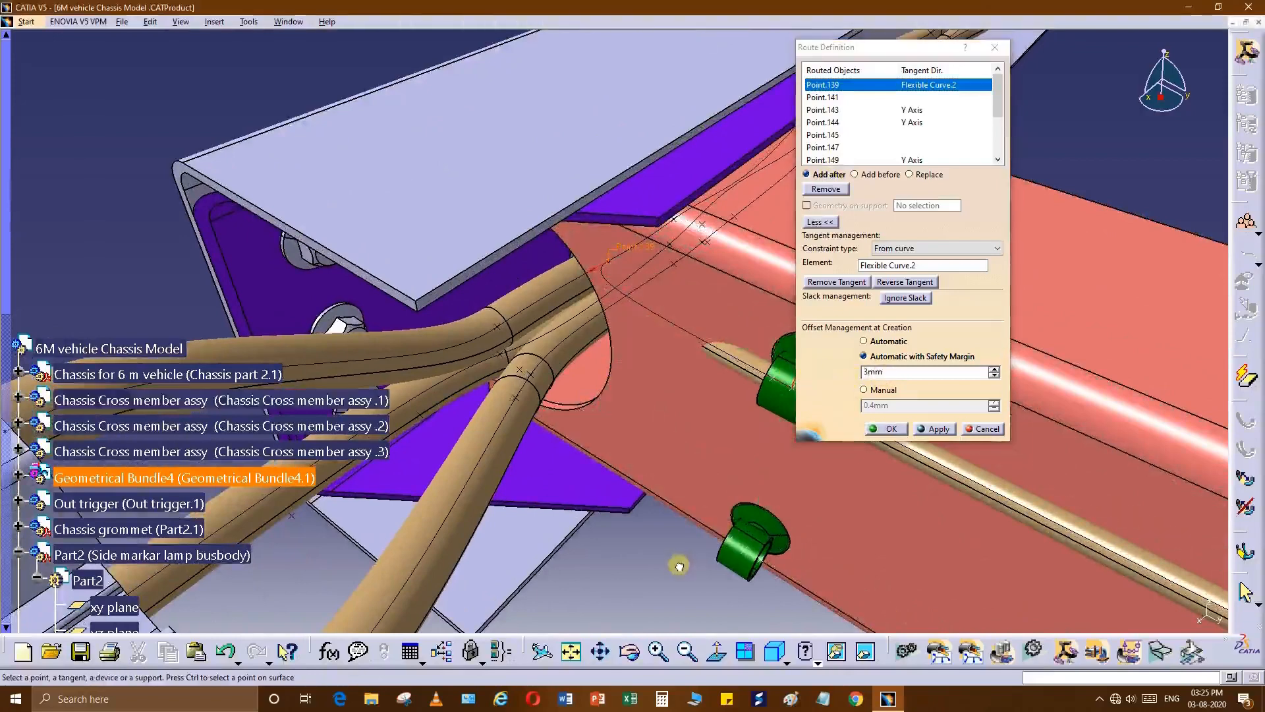
pyautogui.click(493, 321)
pyautogui.moveTo(560, 403); pyautogui.dragTo(647, 446, button='middle')
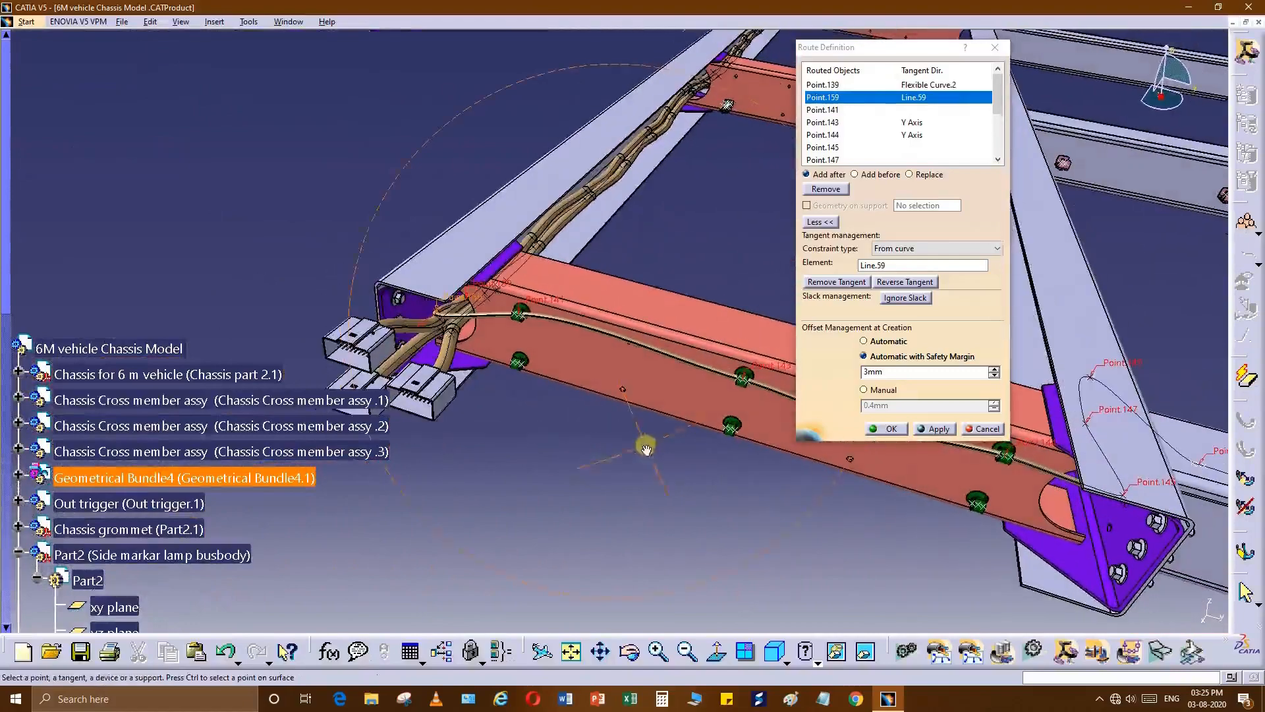
pyautogui.click(888, 431)
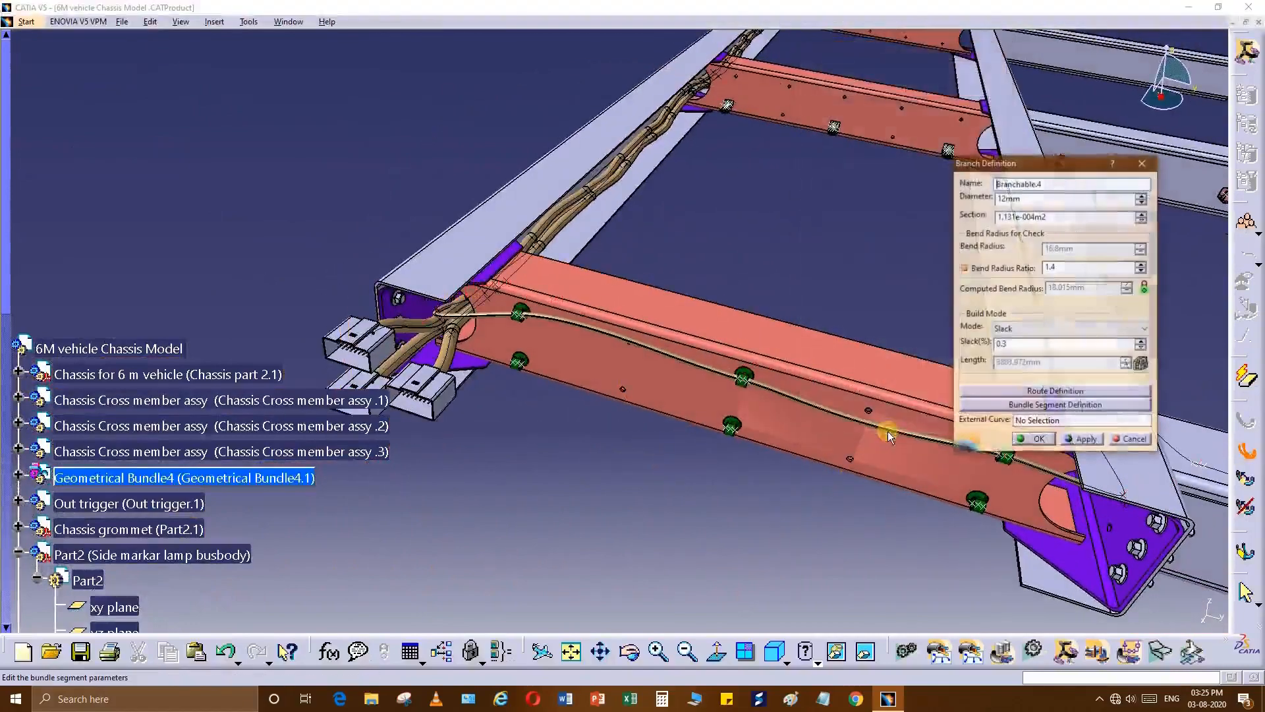
pyautogui.click(1040, 441)
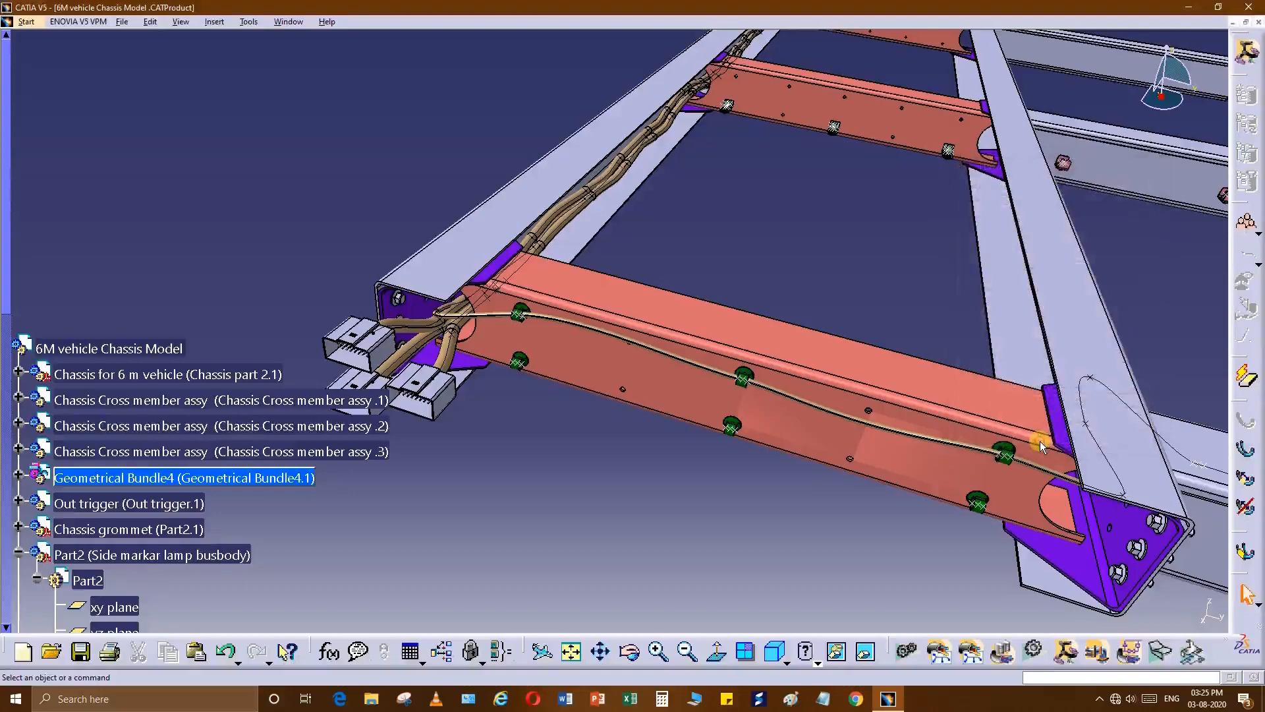
# Remove the branch point connecting the lamp branch to Bundle Segment.2 of Branchable.2 near the bracket.
pyautogui.moveTo(564, 358); pyautogui.dragTo(644, 384, button='middle')
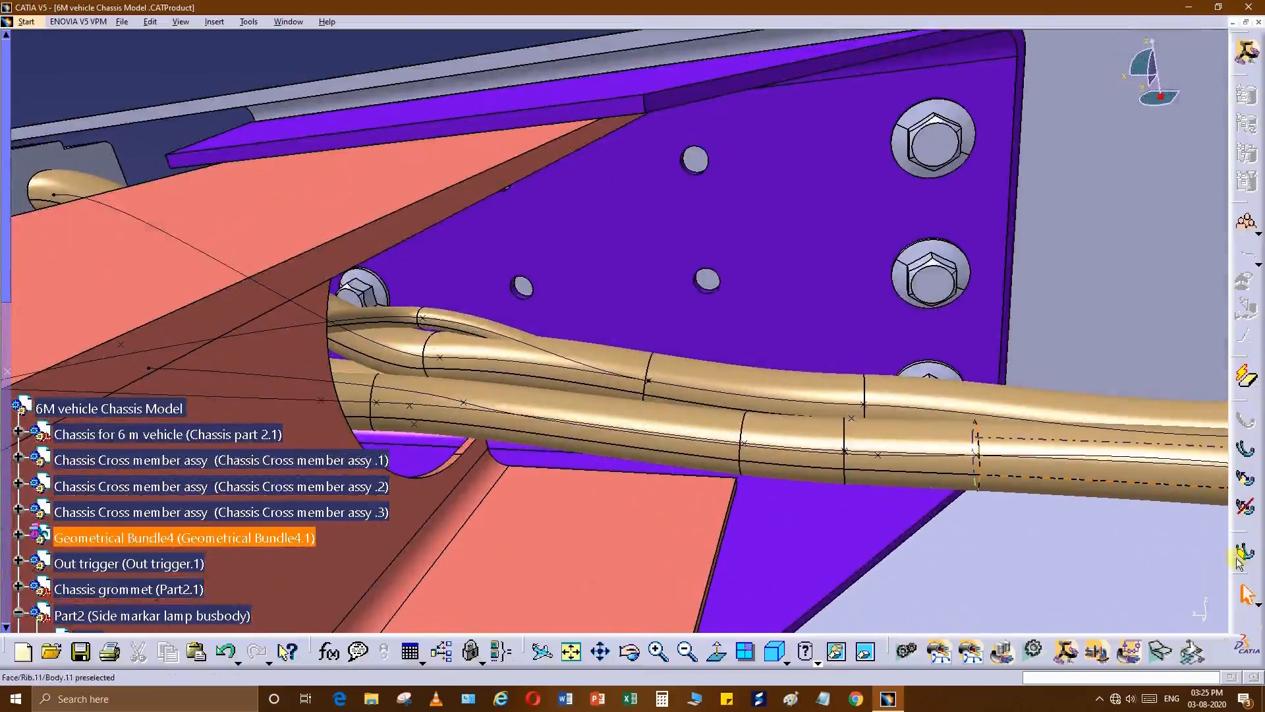
pyautogui.click(1249, 510)
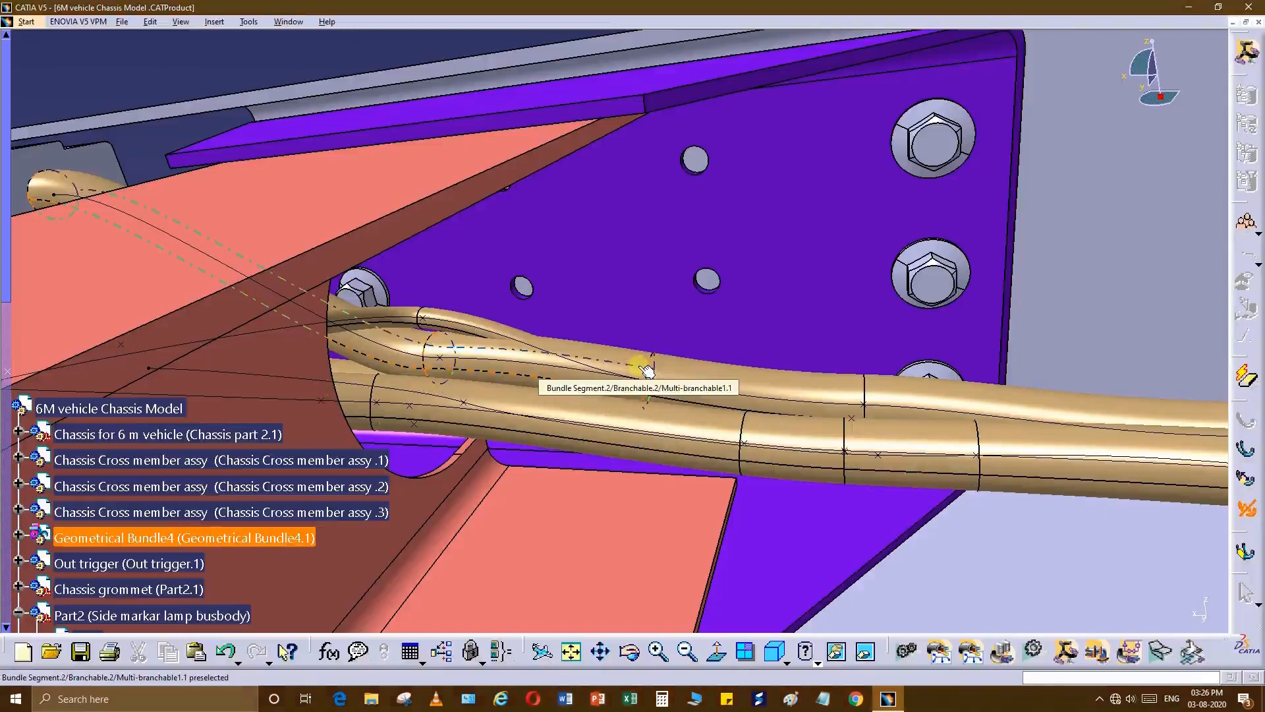
pyautogui.click(646, 371)
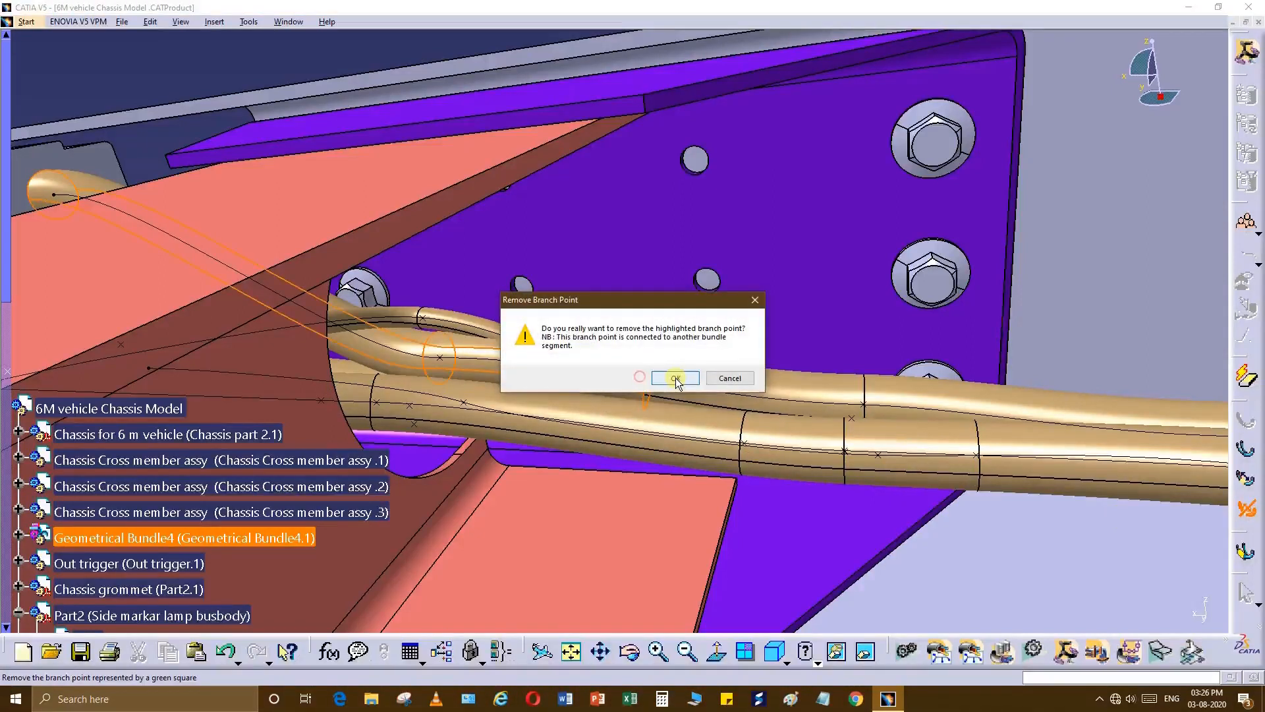
pyautogui.moveTo(640, 304); pyautogui.dragTo(991, 183)
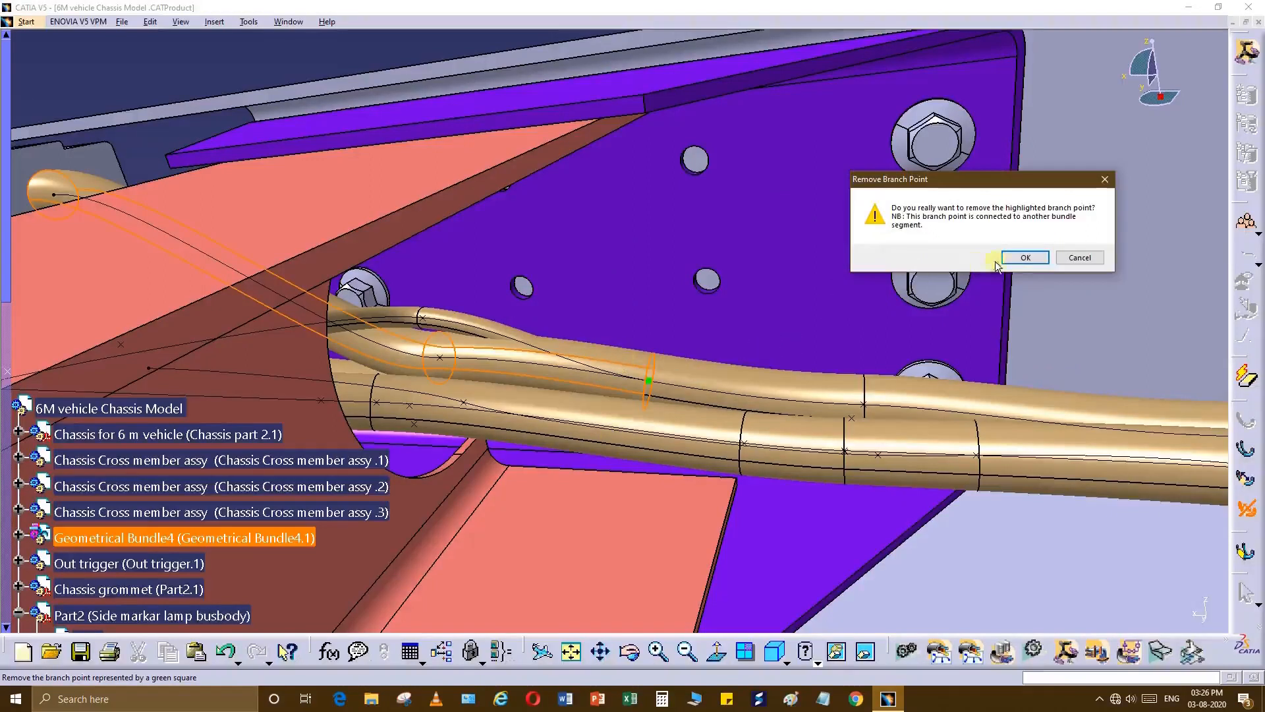
pyautogui.click(1025, 258)
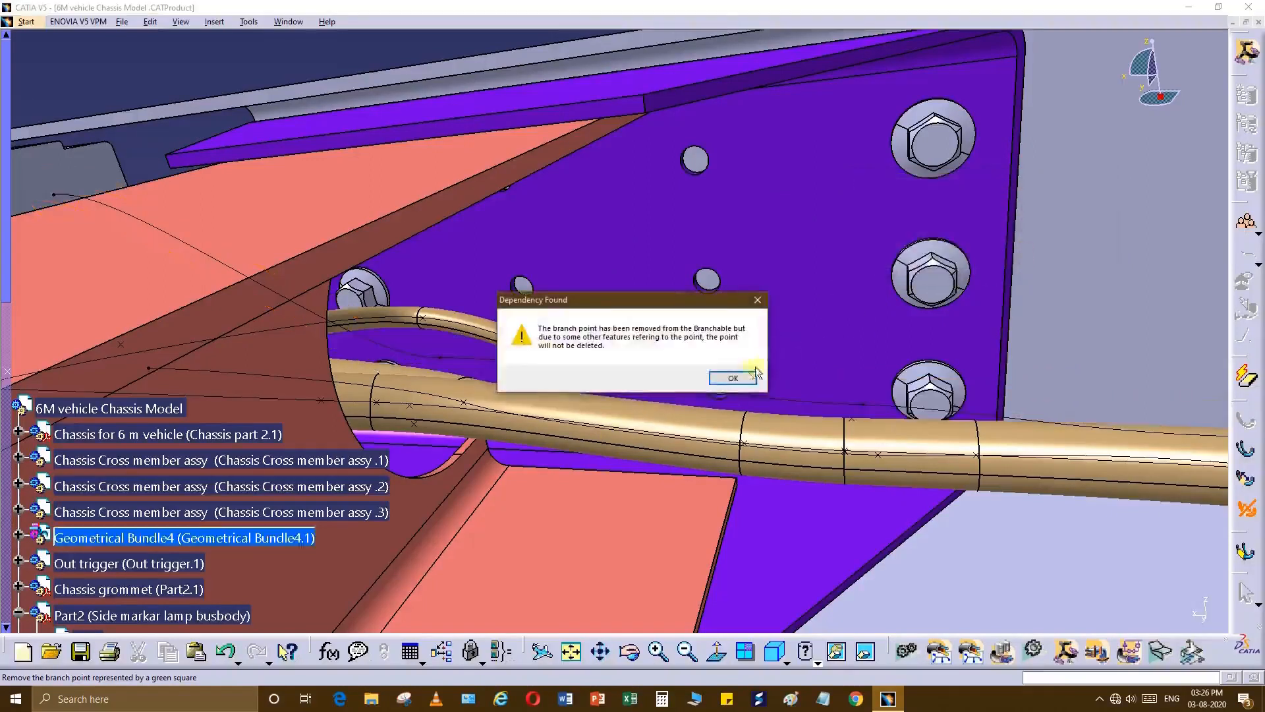
pyautogui.click(732, 378)
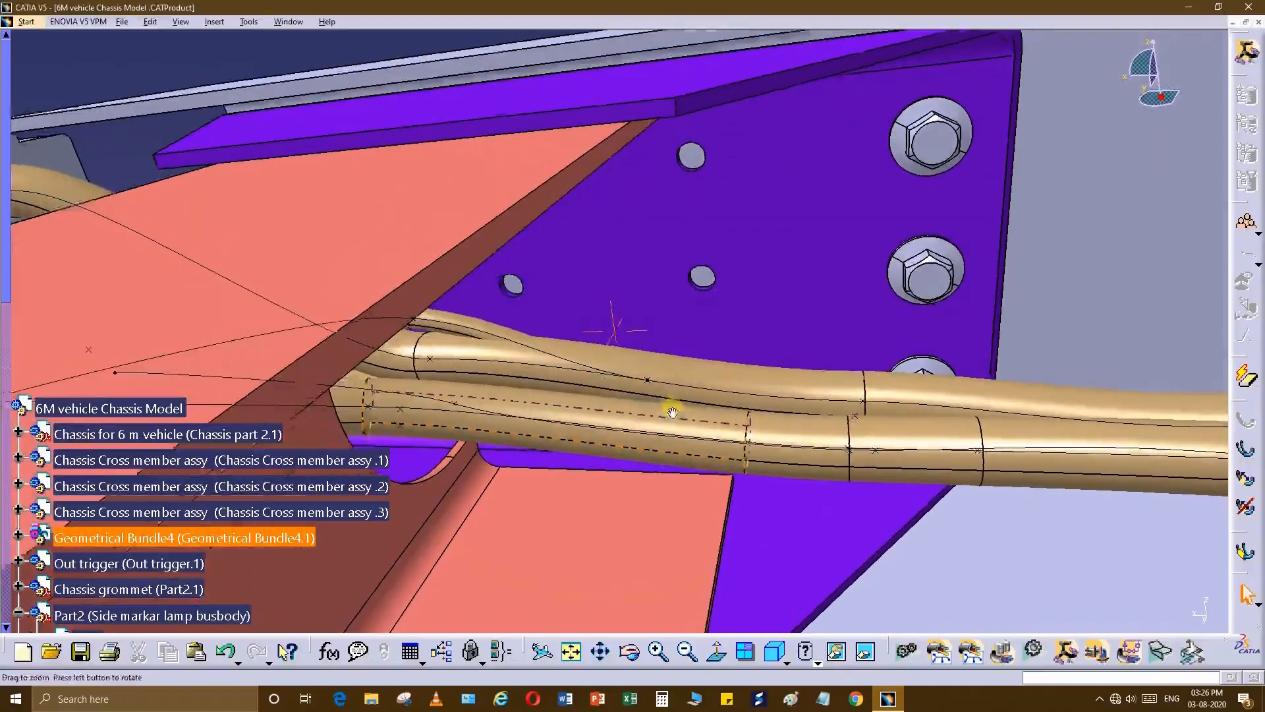
# Add a branch point on Bundle Segment.1 just before the middle connector, at a ratio of about 0.0326 from Point.41.
pyautogui.moveTo(672, 413); pyautogui.dragTo(666, 403, button='middle')
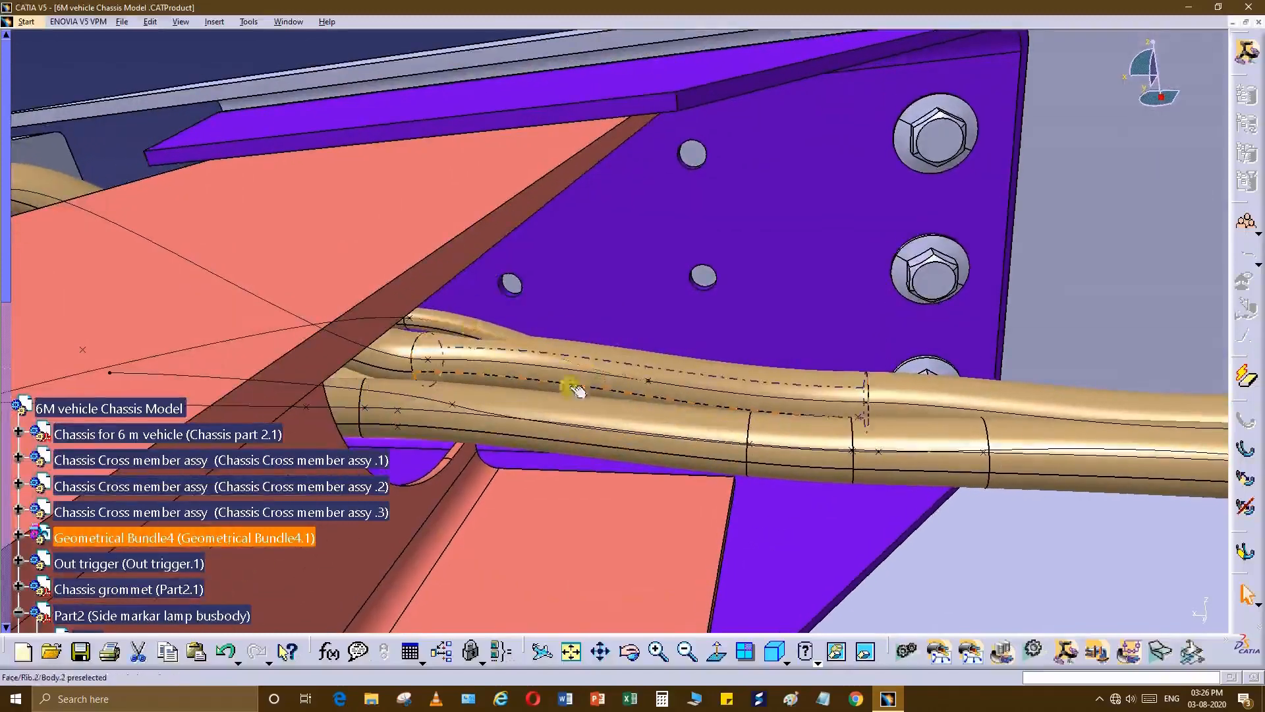
pyautogui.moveTo(572, 386); pyautogui.dragTo(613, 452, button='middle')
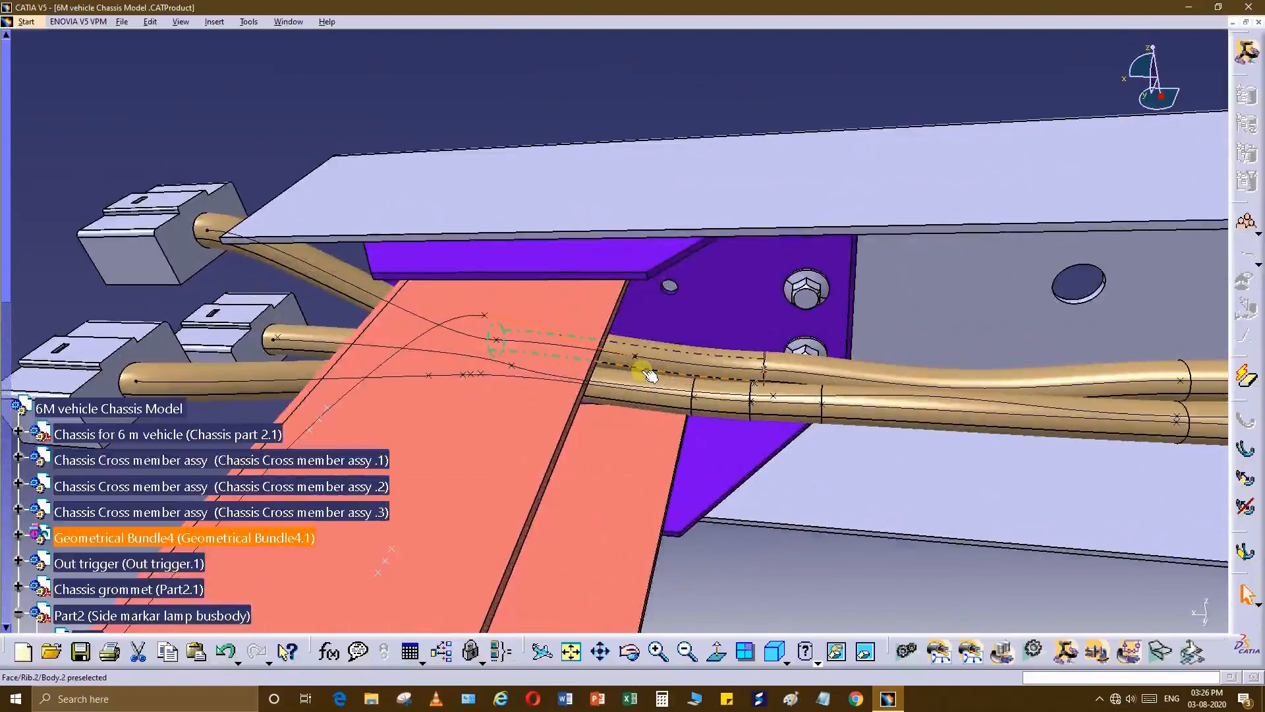
pyautogui.moveTo(560, 418); pyautogui.dragTo(746, 440, button='middle')
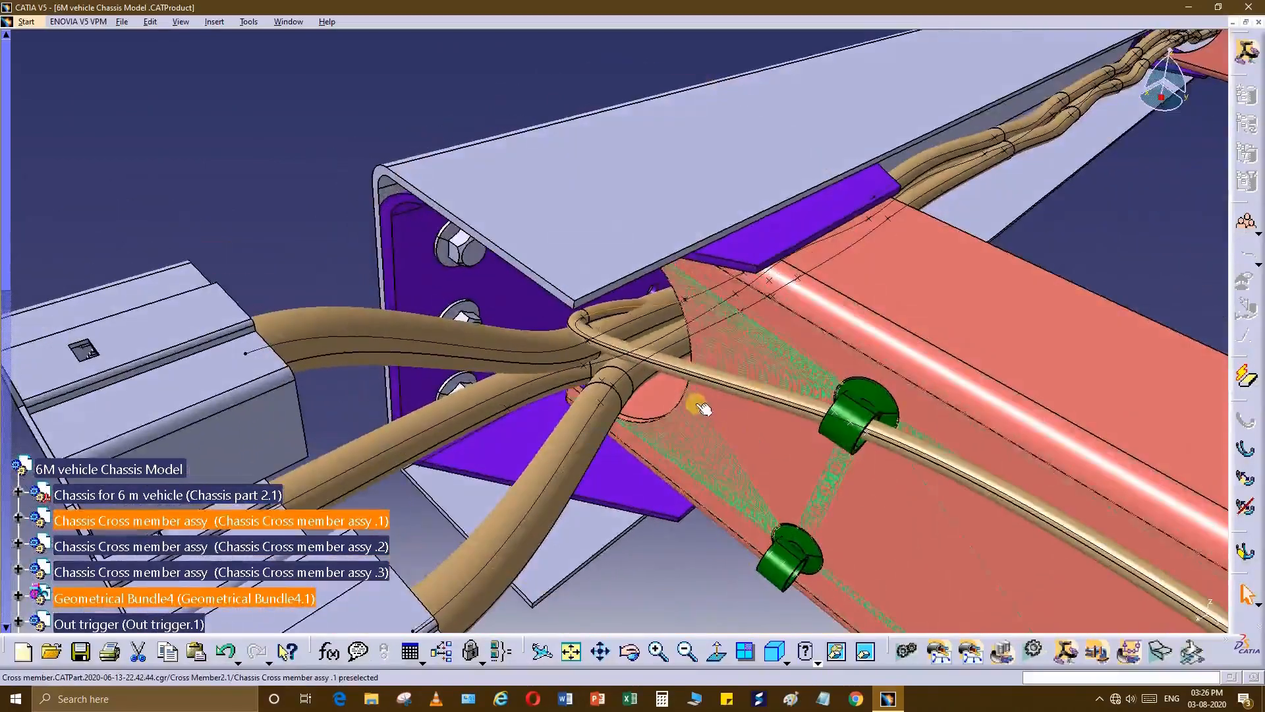
pyautogui.moveTo(642, 415); pyautogui.dragTo(573, 404, button='middle')
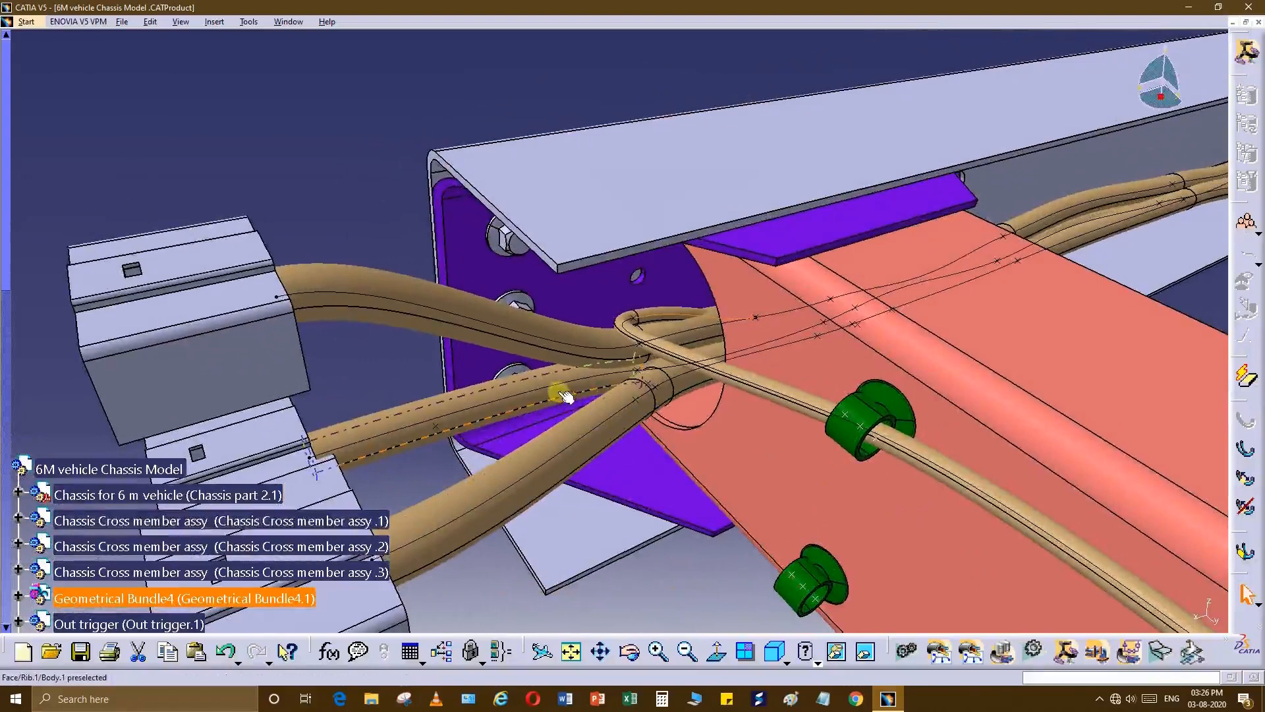
pyautogui.click(1245, 482)
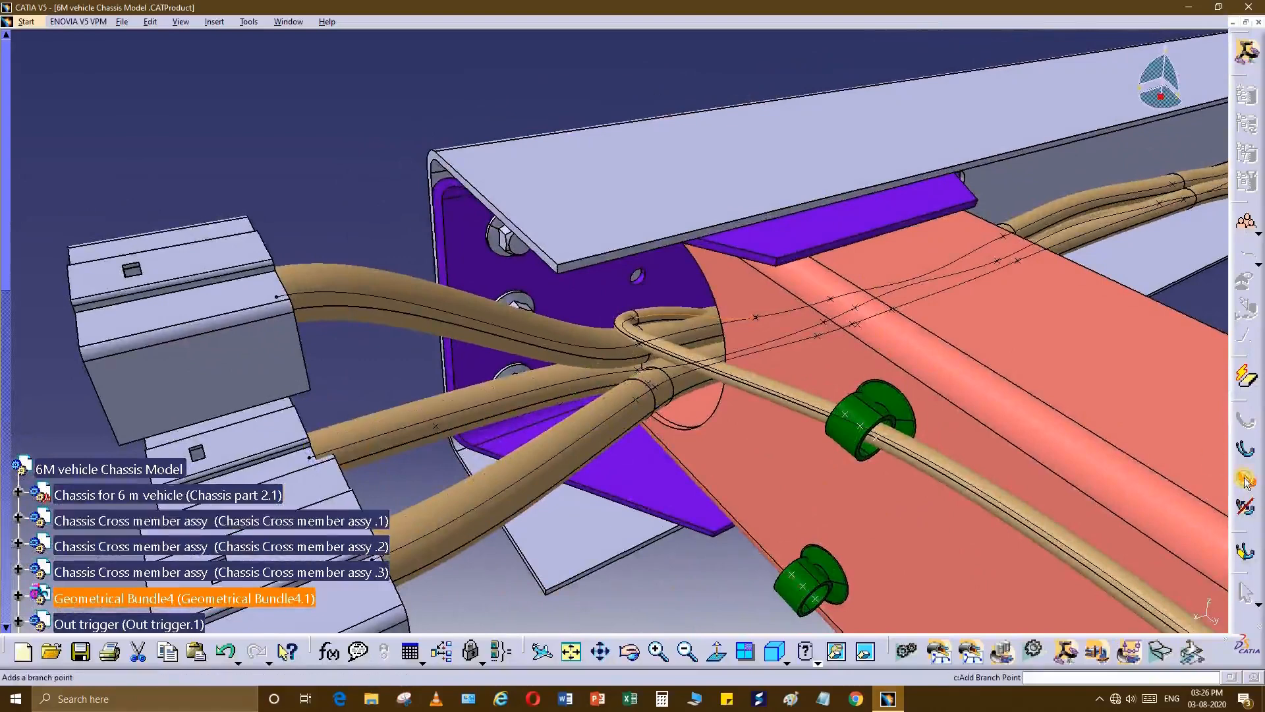
pyautogui.click(555, 384)
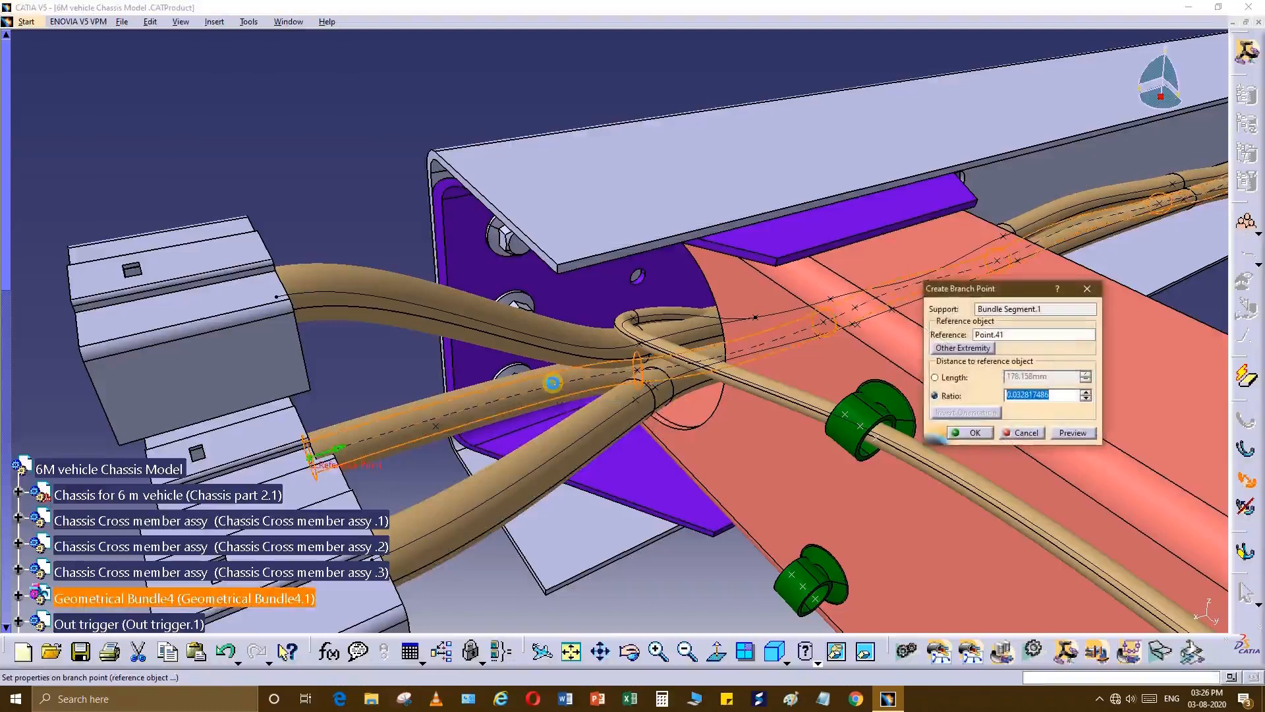
pyautogui.press('Return')
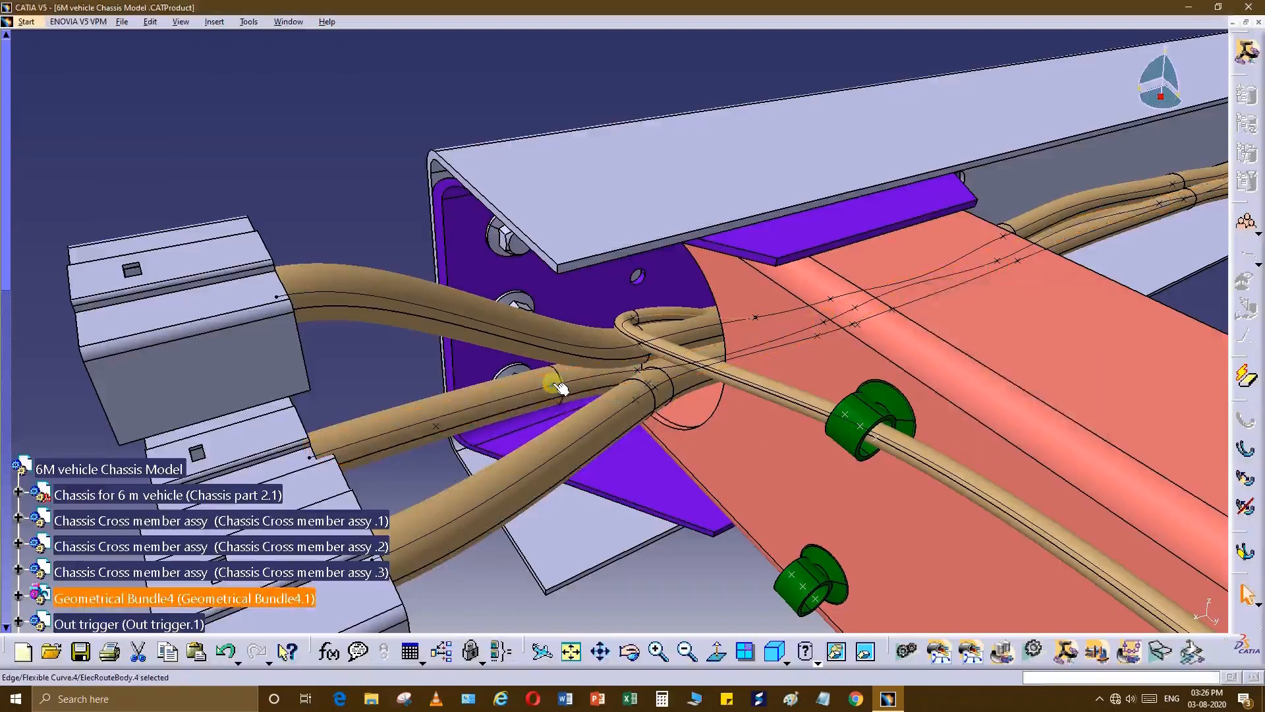
# In the route definition of Branchable.4, replace the start point Point.139 with the new branch point on the middle connector's segment.
pyautogui.doubleClick(666, 351)
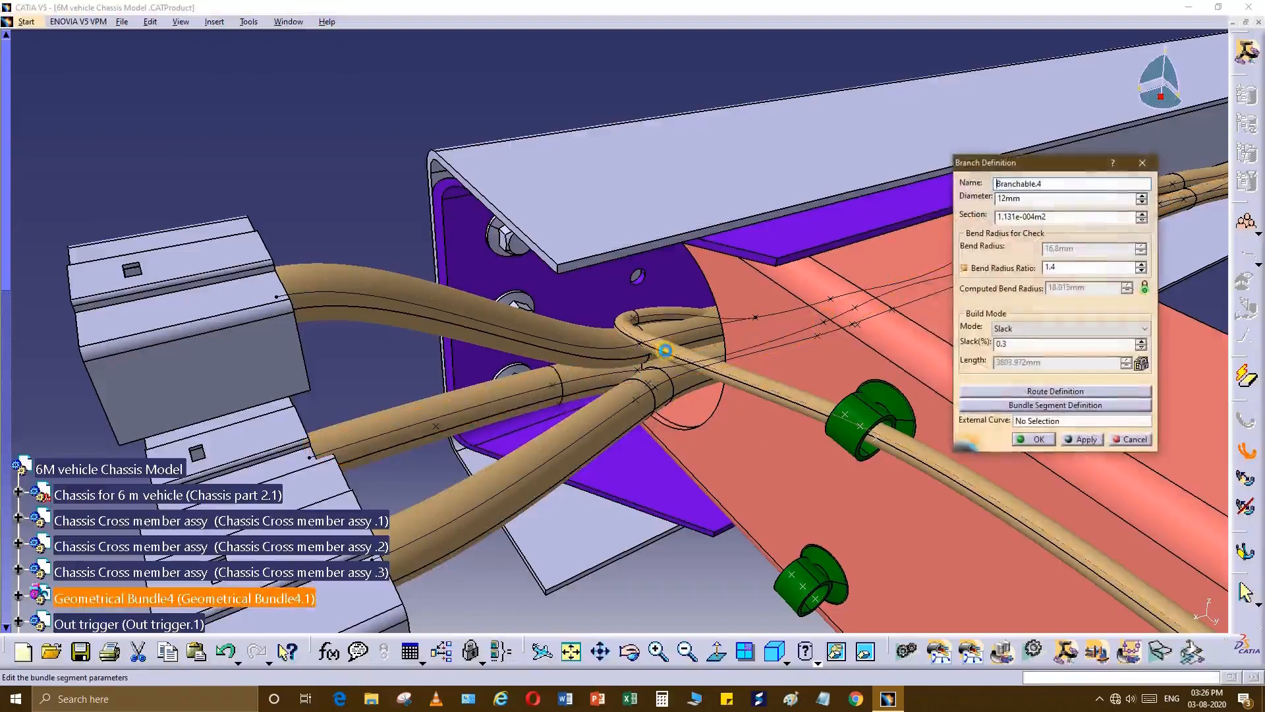
pyautogui.click(1013, 392)
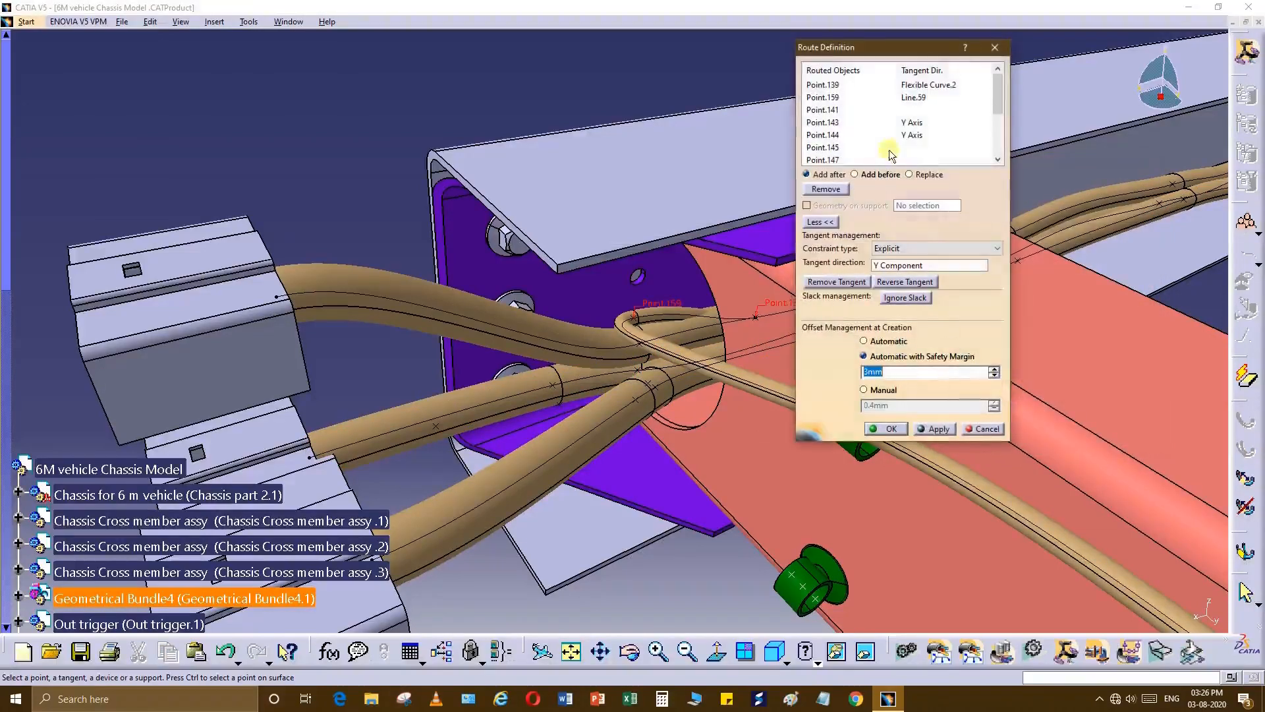
pyautogui.click(922, 85)
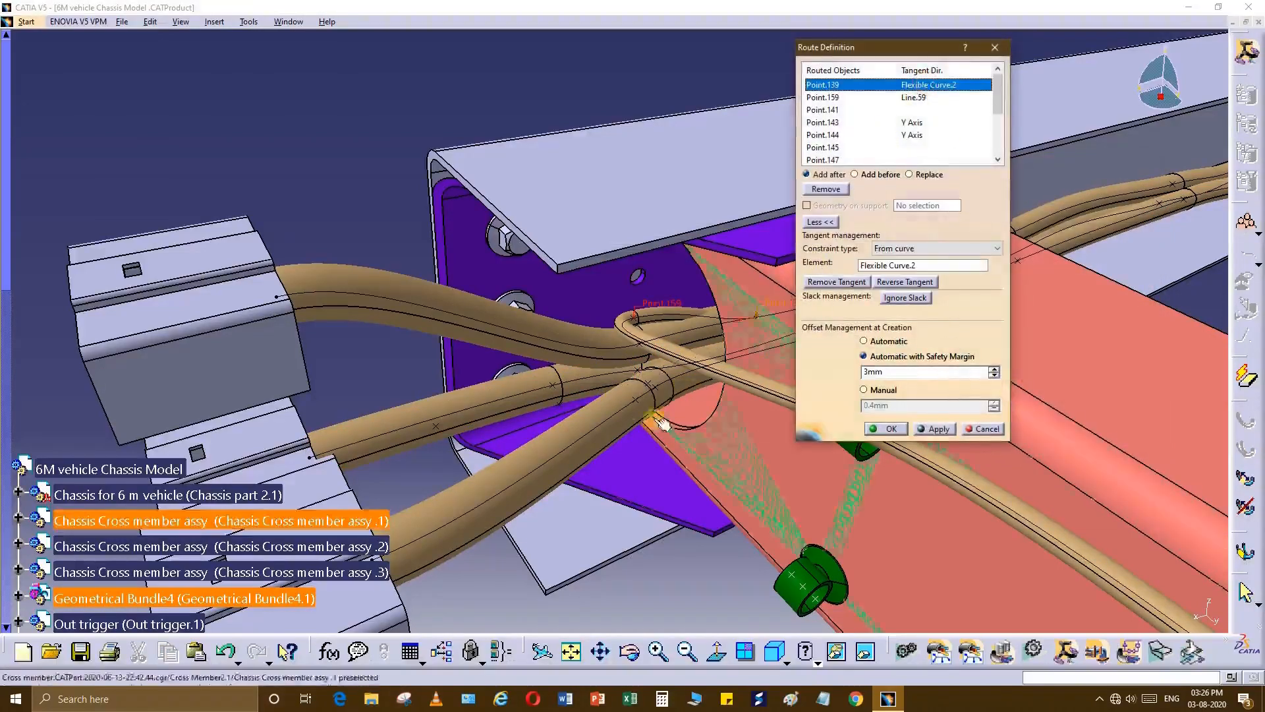
pyautogui.moveTo(630, 430)
pyautogui.mouseDown(button='middle')
pyautogui.moveTo(624, 444)
pyautogui.moveTo(632, 434)
pyautogui.mouseUp(button='middle')
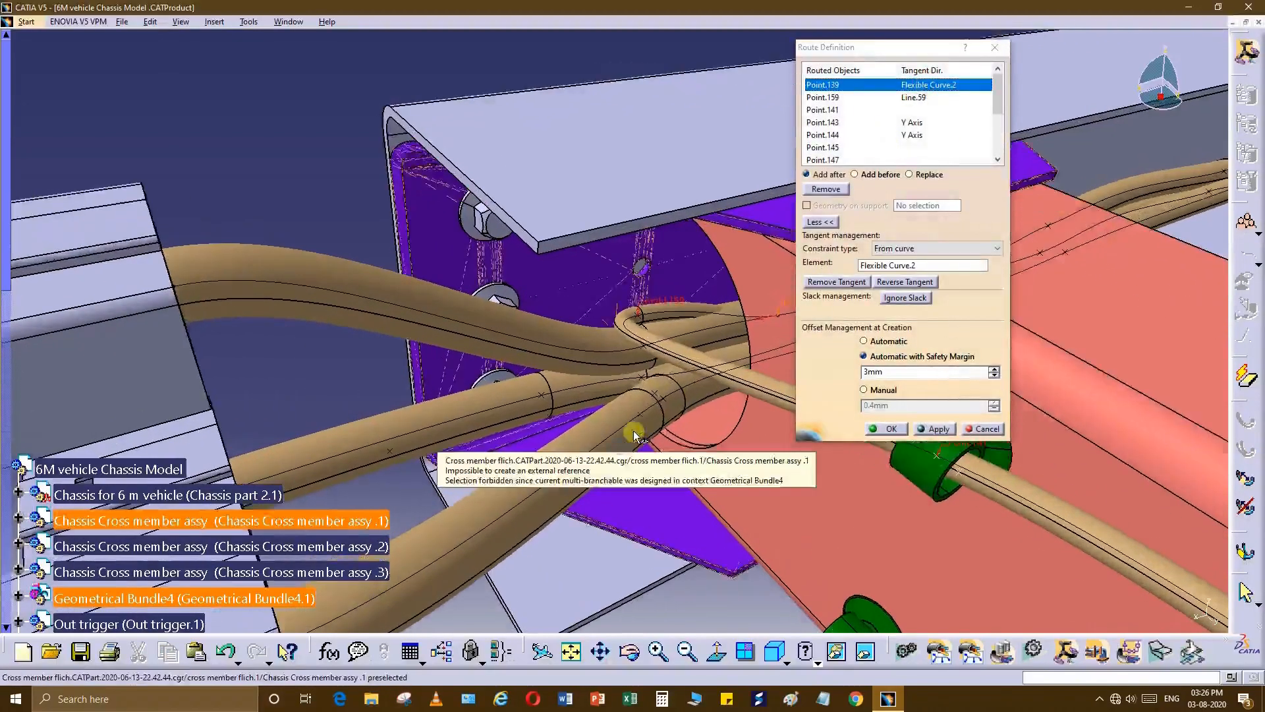
pyautogui.click(929, 180)
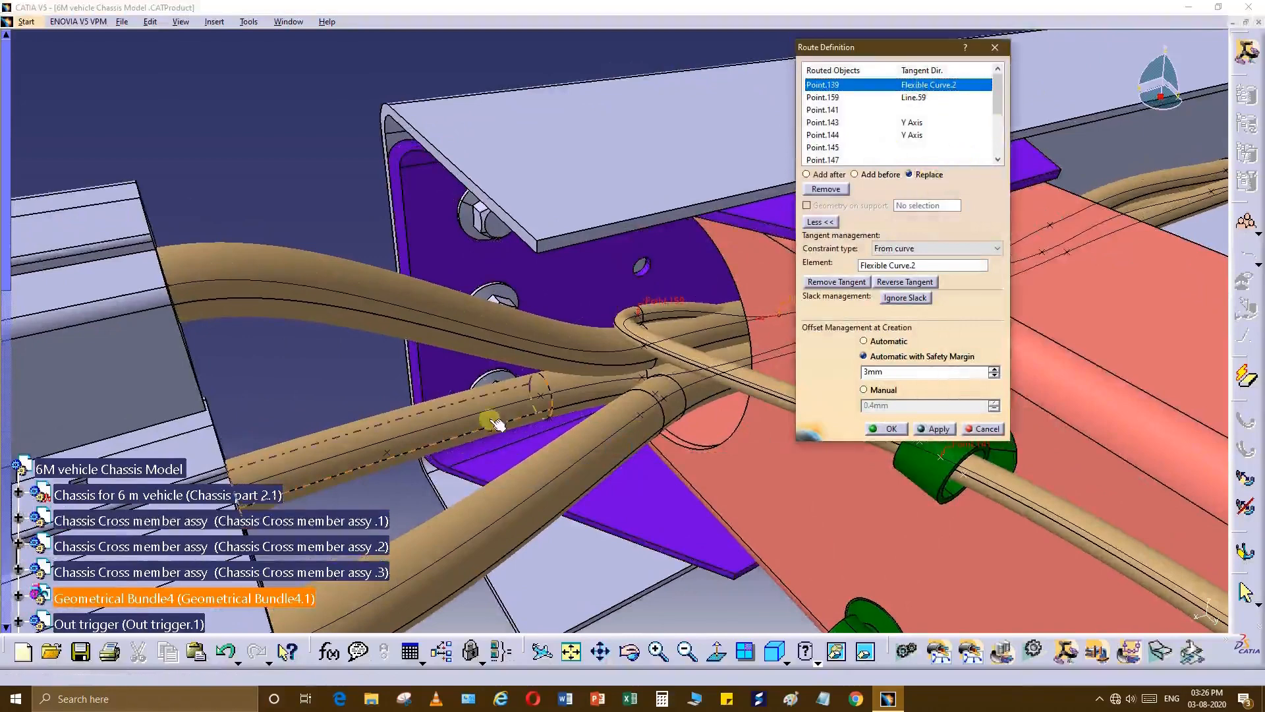
pyautogui.click(887, 429)
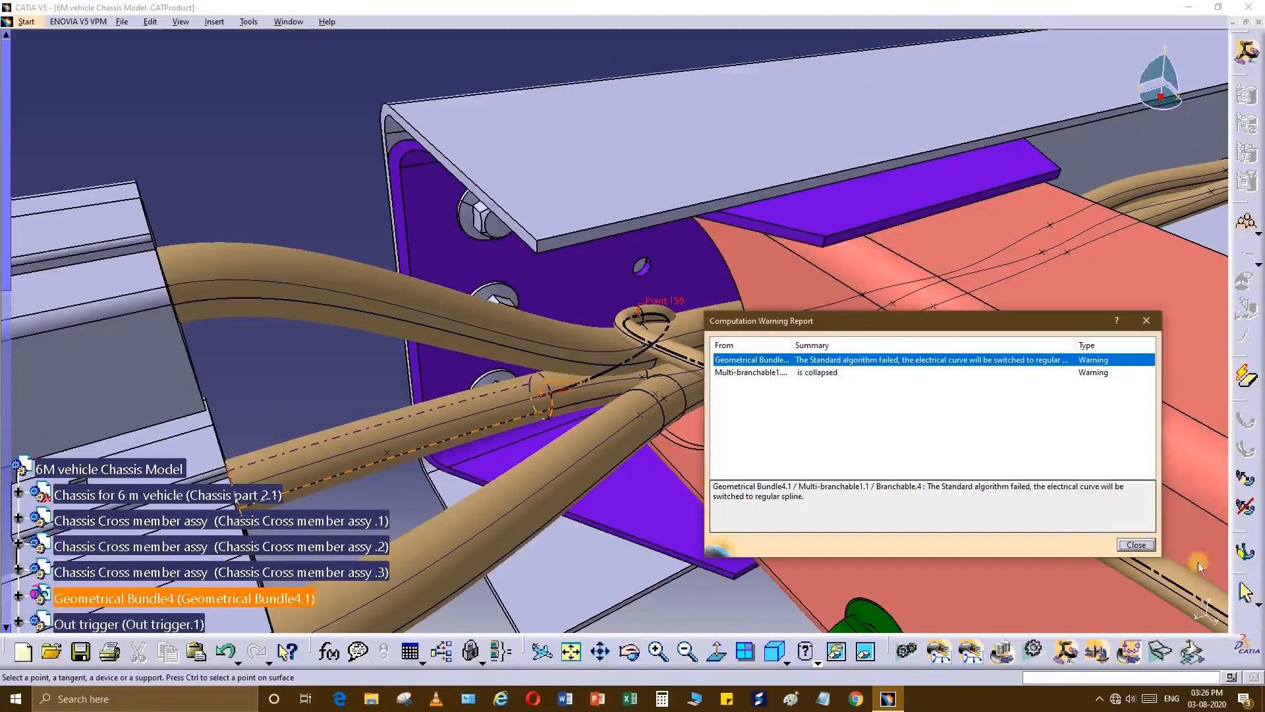
pyautogui.click(1135, 545)
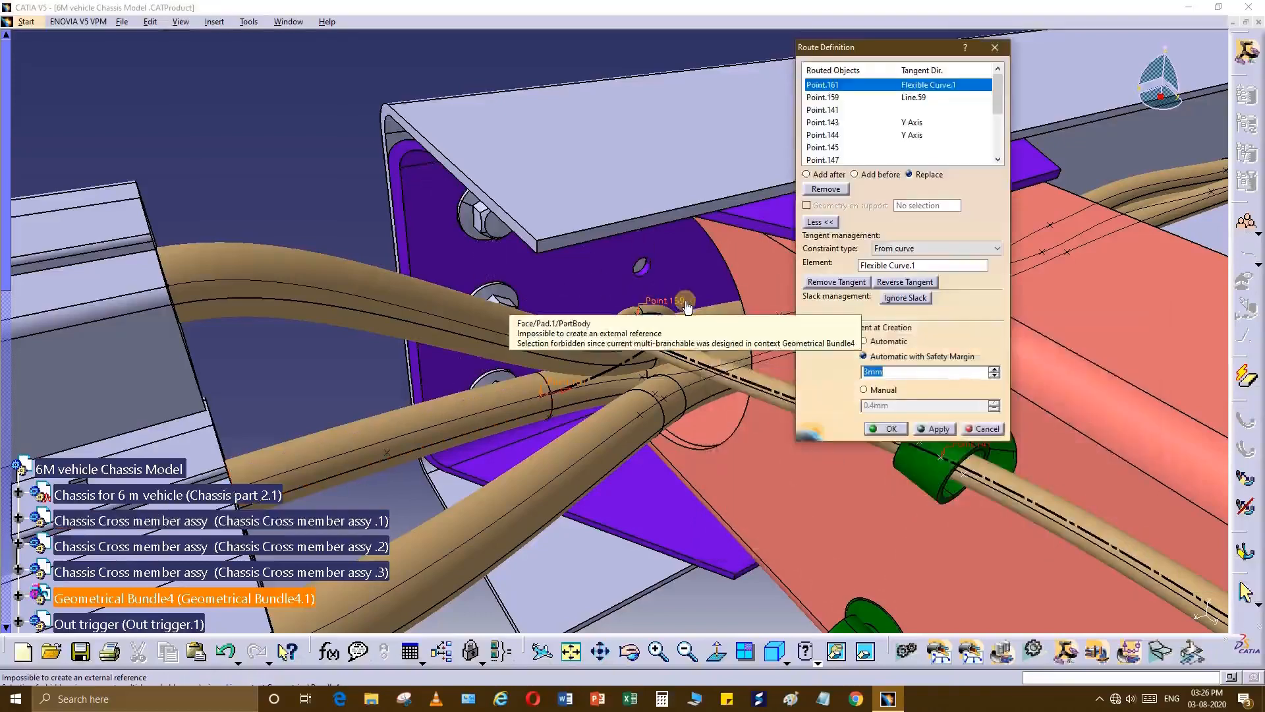
# Replace route point Point.159 with a point on the lower connector's segment, using a 3 mm safety margin, and remove its tangent.
pyautogui.click(866, 97)
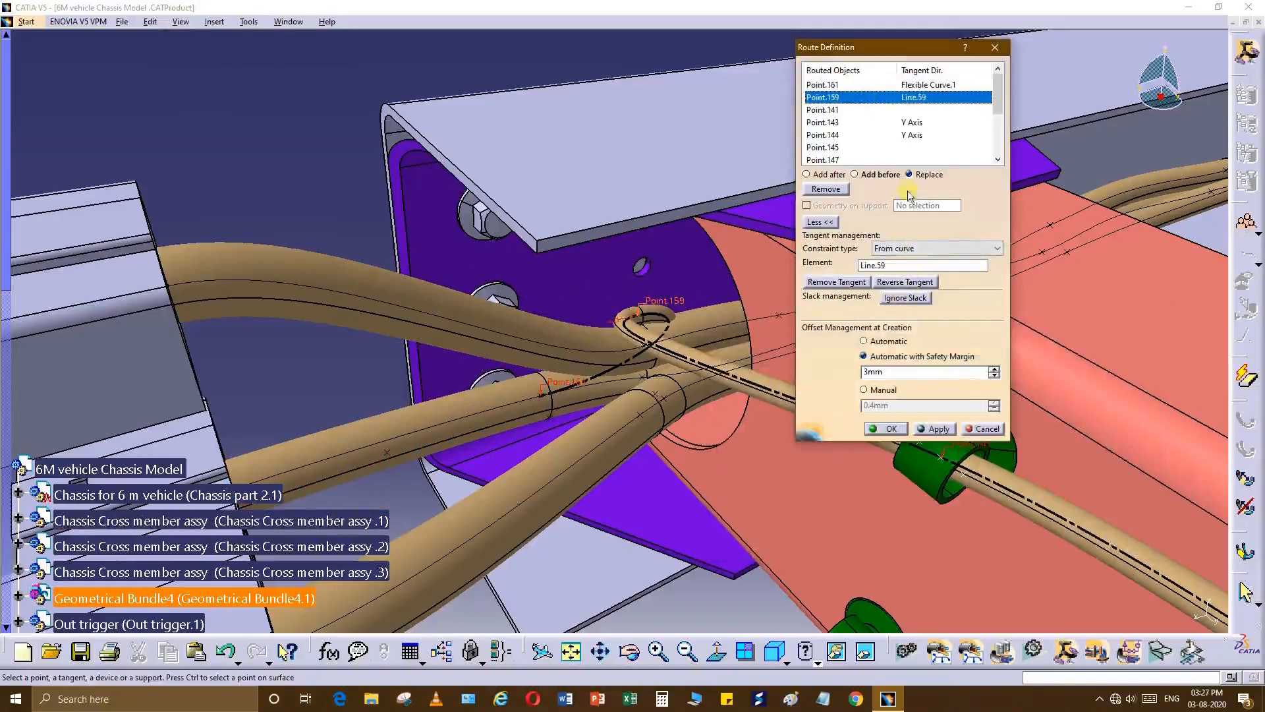
pyautogui.click(607, 419)
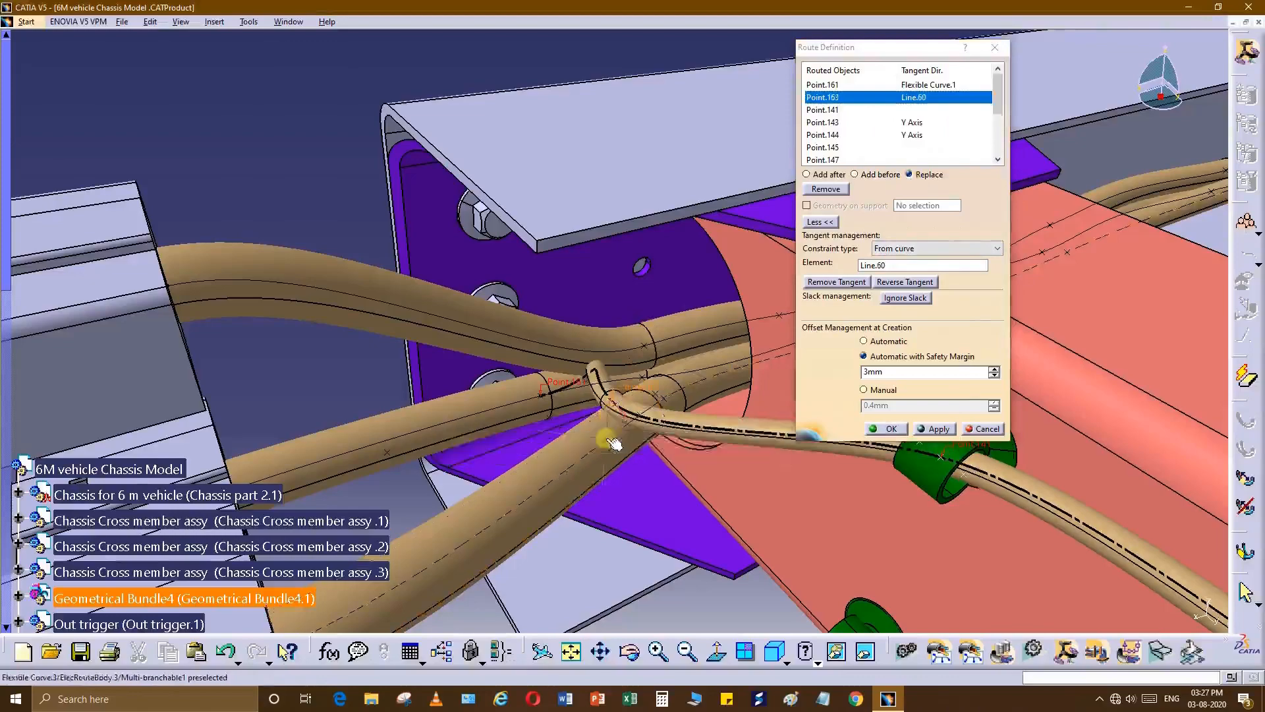
pyautogui.moveTo(603, 429); pyautogui.dragTo(764, 389, button='middle')
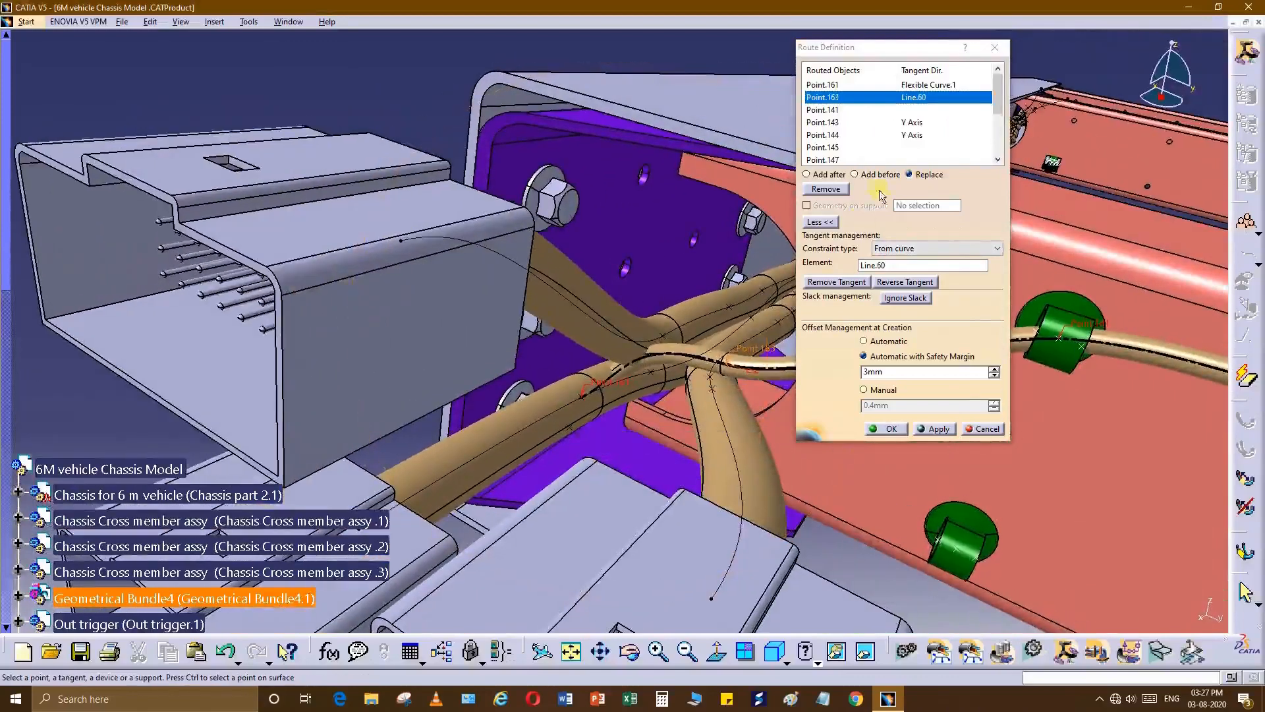
pyautogui.click(858, 285)
pyautogui.moveTo(738, 416); pyautogui.dragTo(618, 430, button='middle')
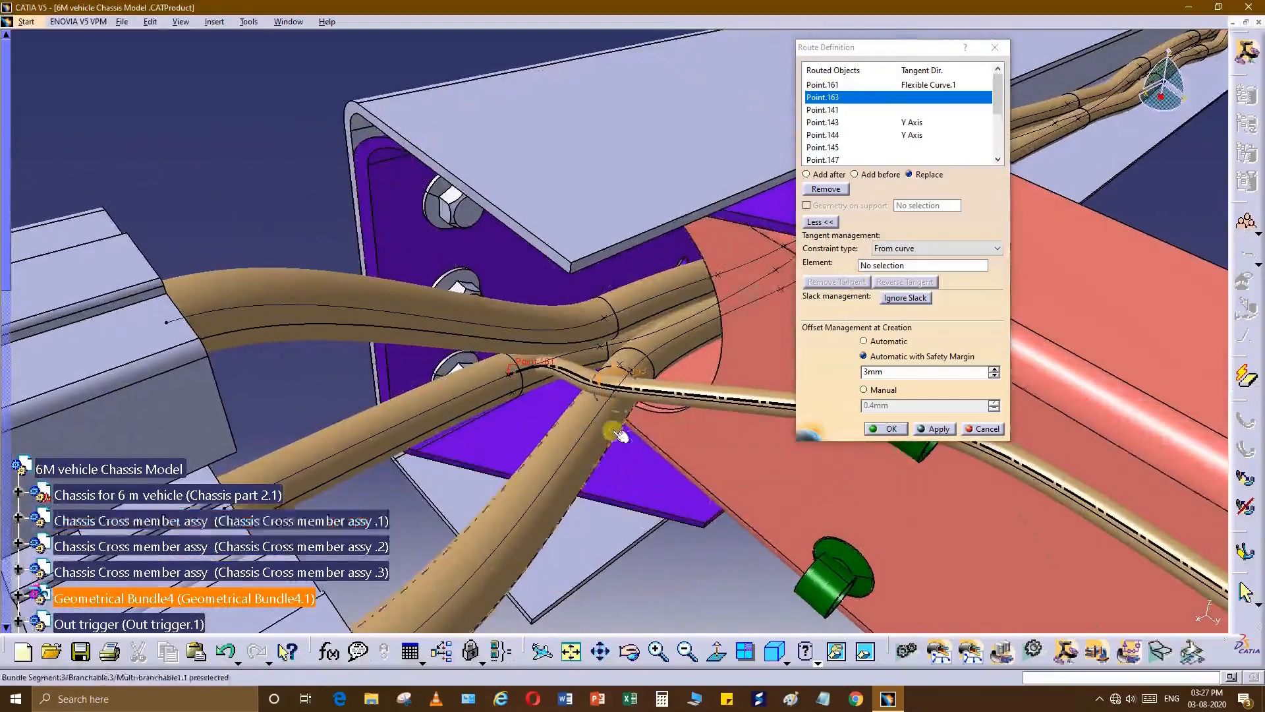
# Reverse the Flexible Curve.1 tangent at the lamp branch's start point, Point.161.
pyautogui.click(910, 84)
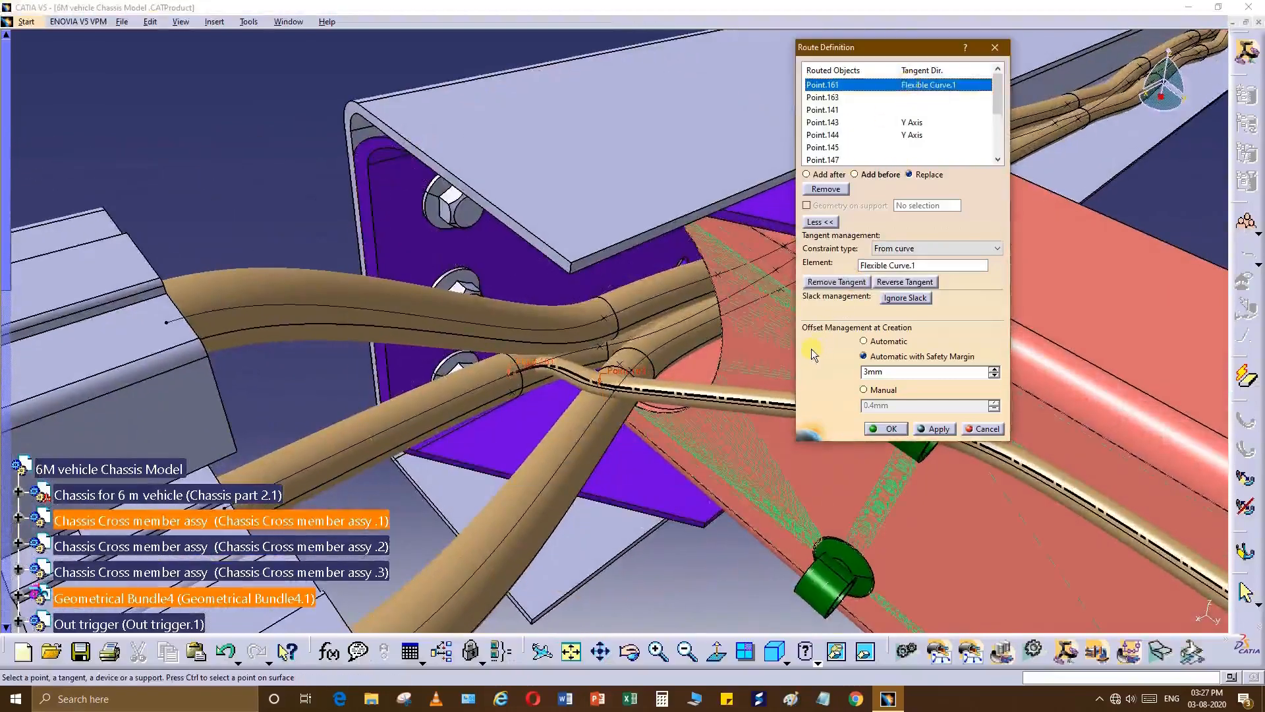
pyautogui.click(922, 285)
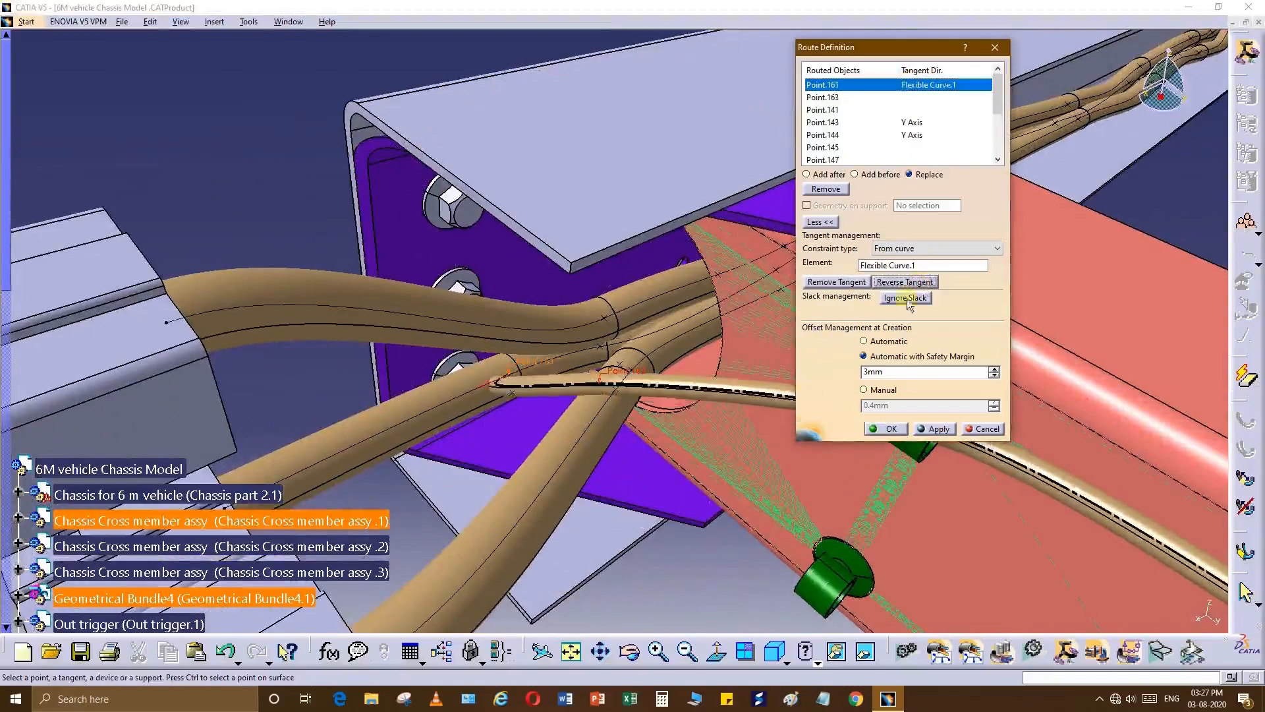
pyautogui.moveTo(725, 395); pyautogui.dragTo(613, 343, button='middle')
# Set the tangent direction of Point.141 at the first clip to Y Component and accept the route and branch changes.
pyautogui.click(865, 109)
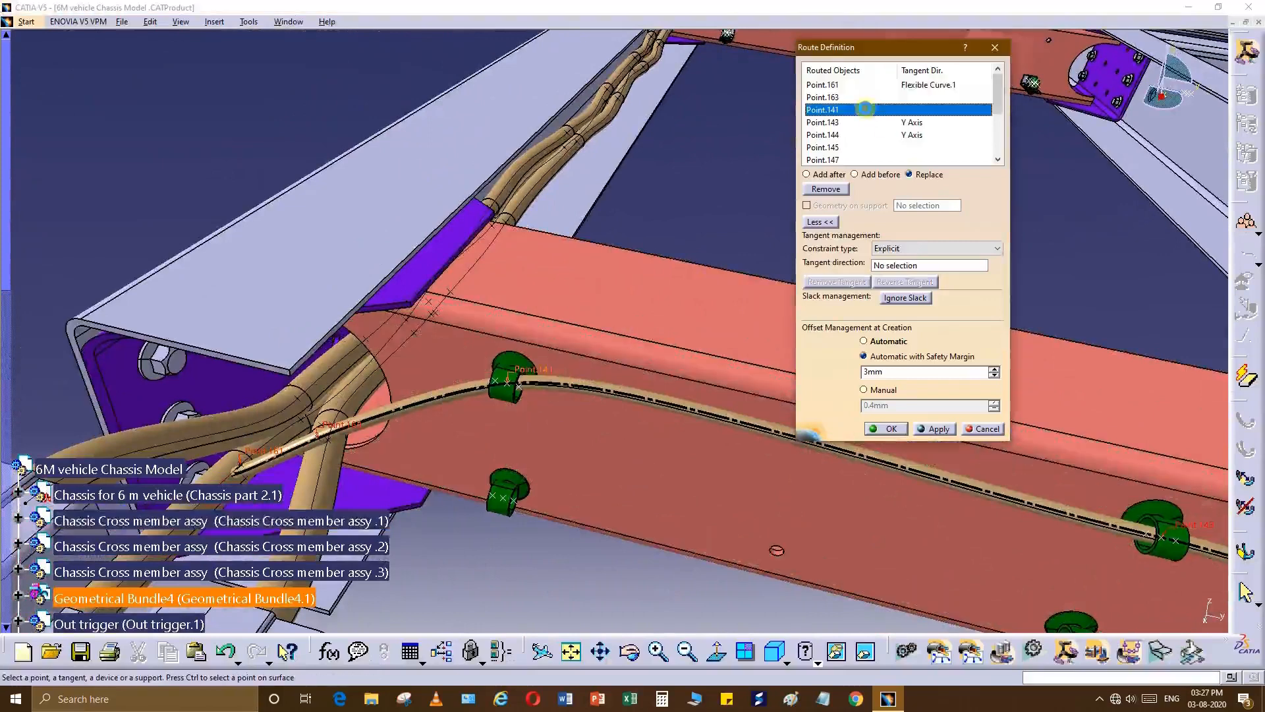
pyautogui.rightClick(911, 266)
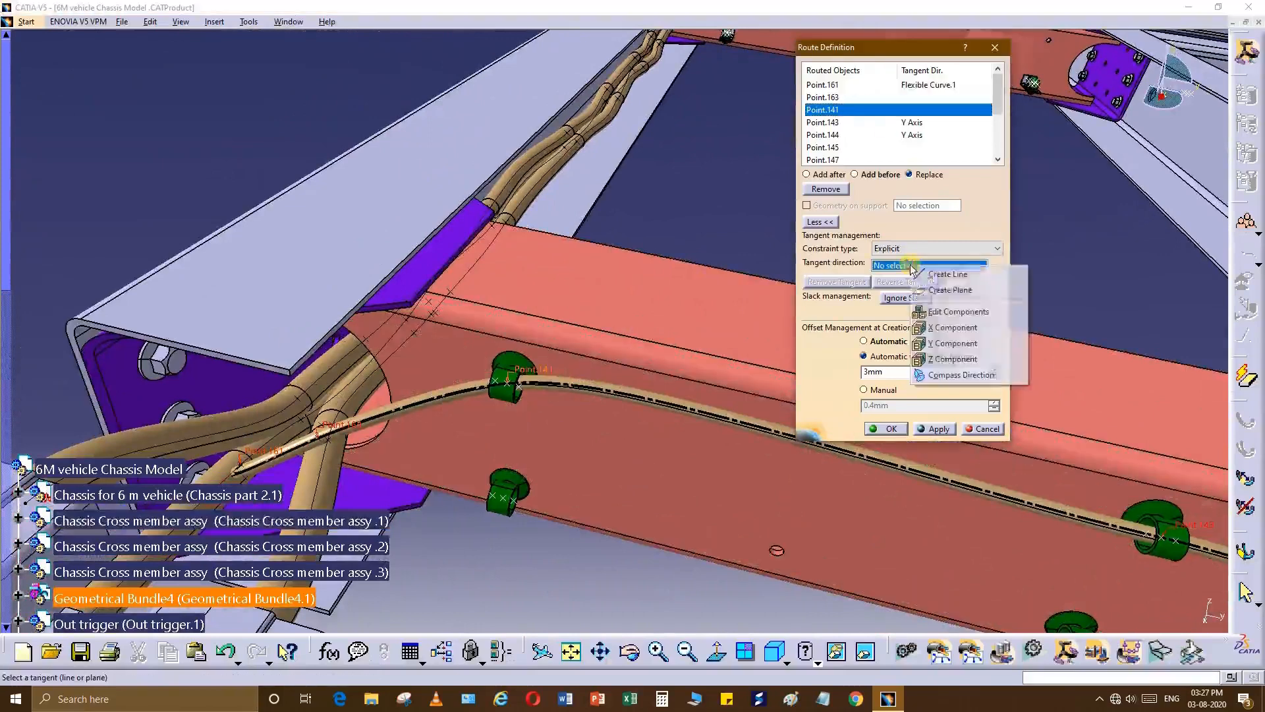
pyautogui.click(939, 334)
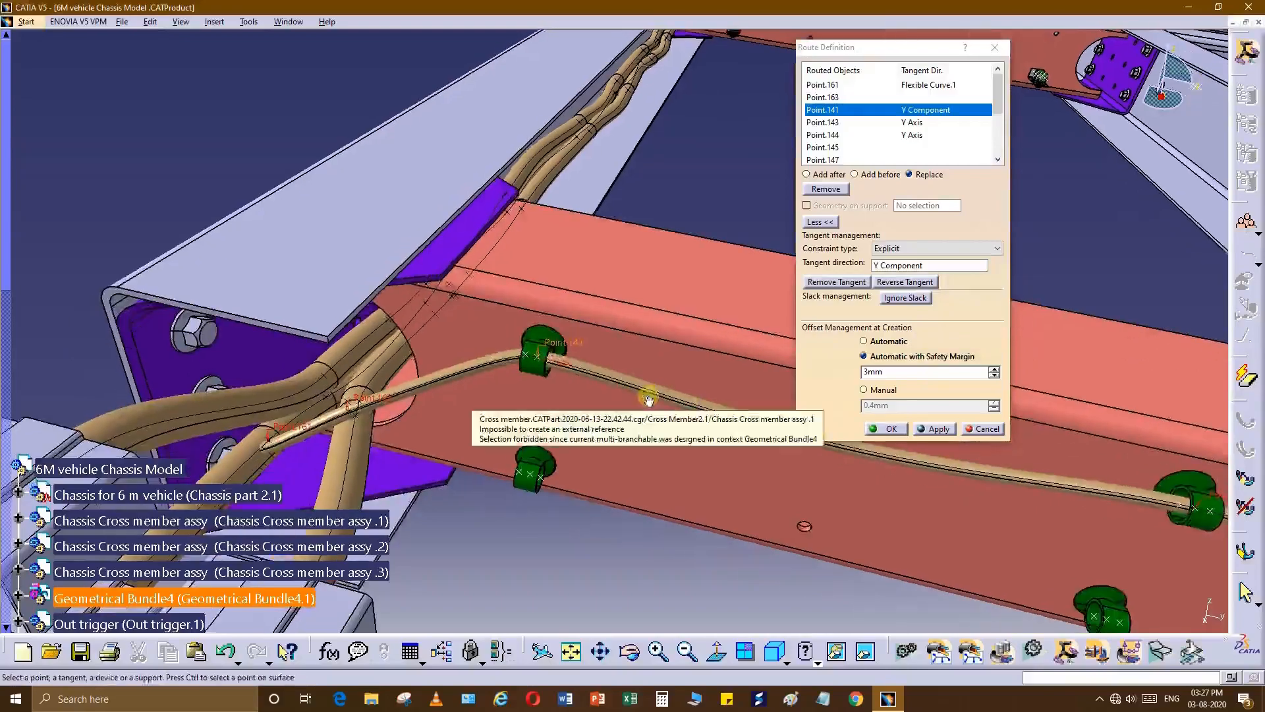
pyautogui.moveTo(626, 421)
pyautogui.mouseDown(button='middle')
pyautogui.moveTo(610, 468)
pyautogui.moveTo(622, 335)
pyautogui.moveTo(661, 319)
pyautogui.moveTo(507, 383)
pyautogui.moveTo(643, 381)
pyautogui.moveTo(567, 393)
pyautogui.moveTo(605, 275)
pyautogui.moveTo(626, 276)
pyautogui.moveTo(630, 352)
pyautogui.moveTo(669, 428)
pyautogui.moveTo(616, 292)
pyautogui.moveTo(527, 432)
pyautogui.moveTo(607, 340)
pyautogui.moveTo(618, 388)
pyautogui.moveTo(548, 361)
pyautogui.moveTo(607, 409)
pyautogui.moveTo(602, 425)
pyautogui.mouseUp(button='middle')
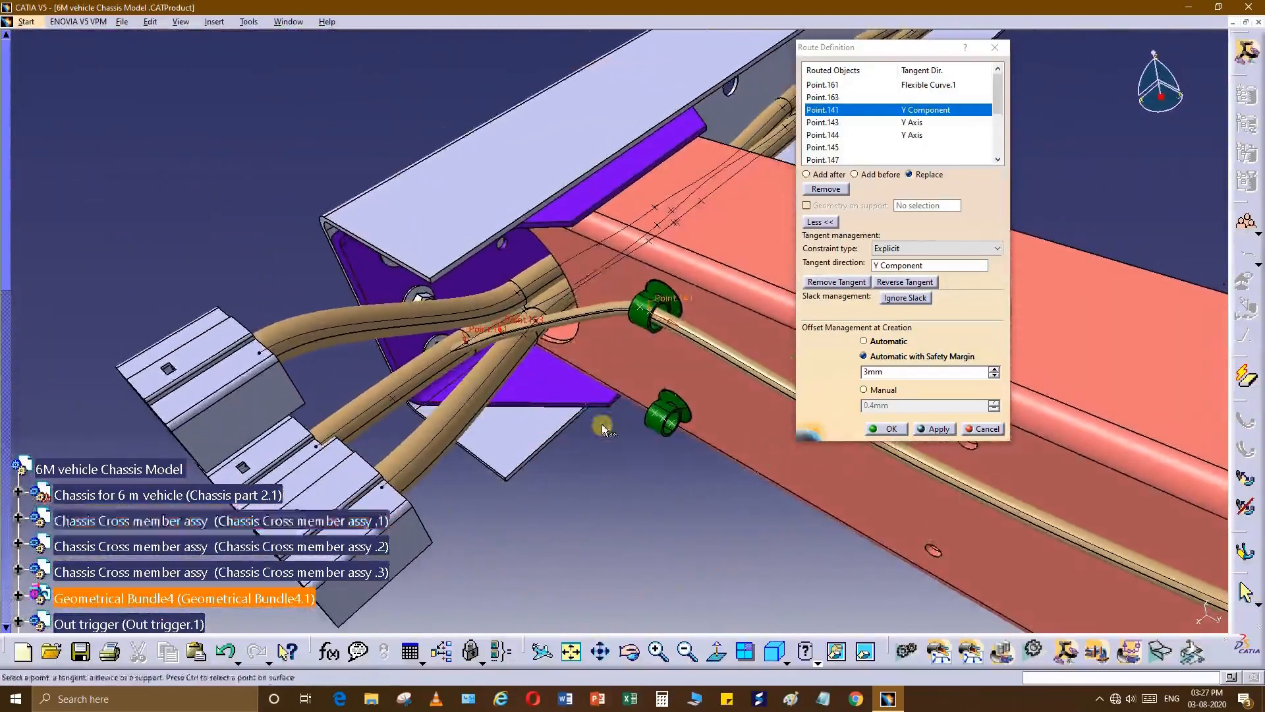
pyautogui.click(890, 426)
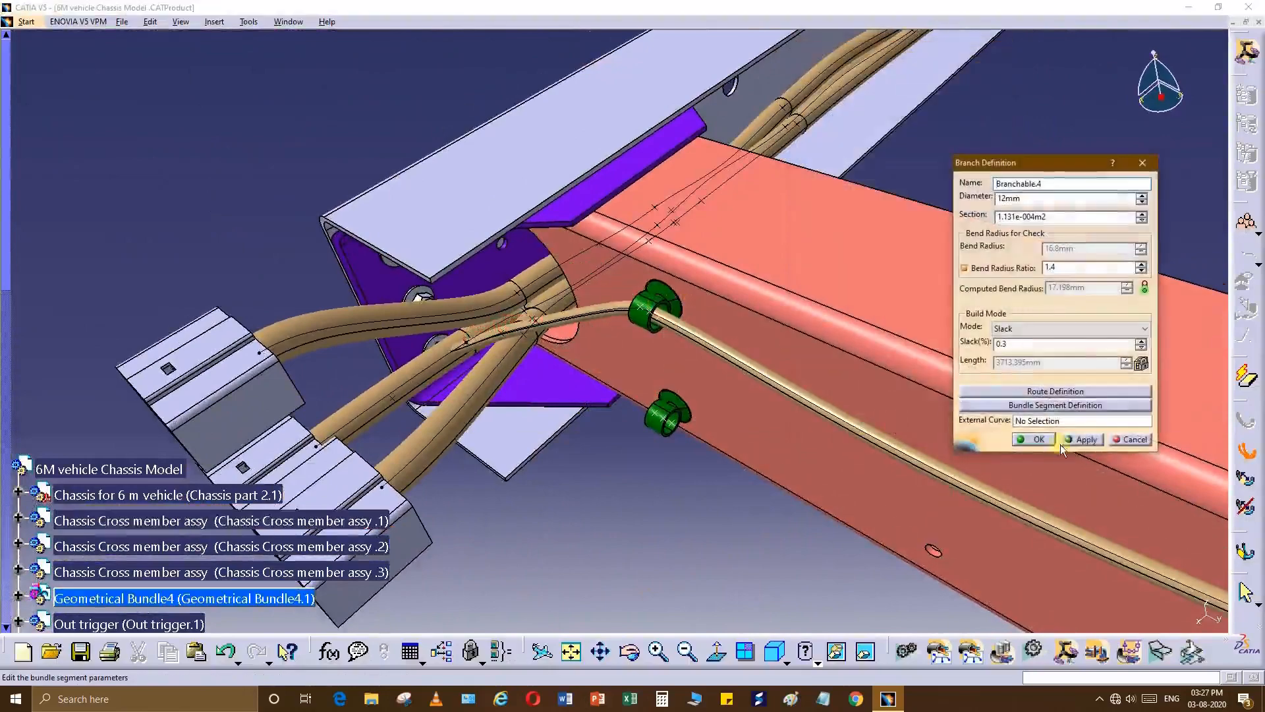
pyautogui.click(1036, 440)
# Add a branch point on the upper bundle (Bundle Segment.2) along the rail, at a ratio of about 0.324 from Point.137.
pyautogui.moveTo(725, 435); pyautogui.dragTo(656, 454, button='middle')
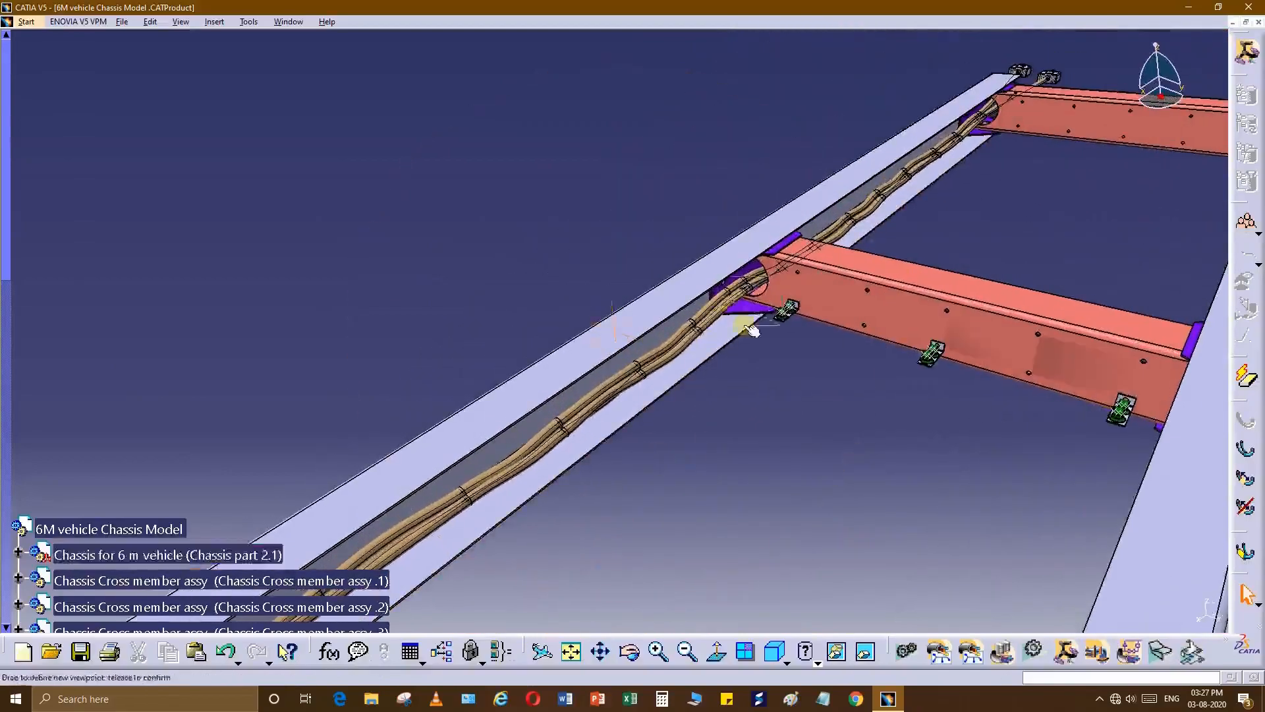
pyautogui.moveTo(750, 332); pyautogui.dragTo(423, 381, button='middle')
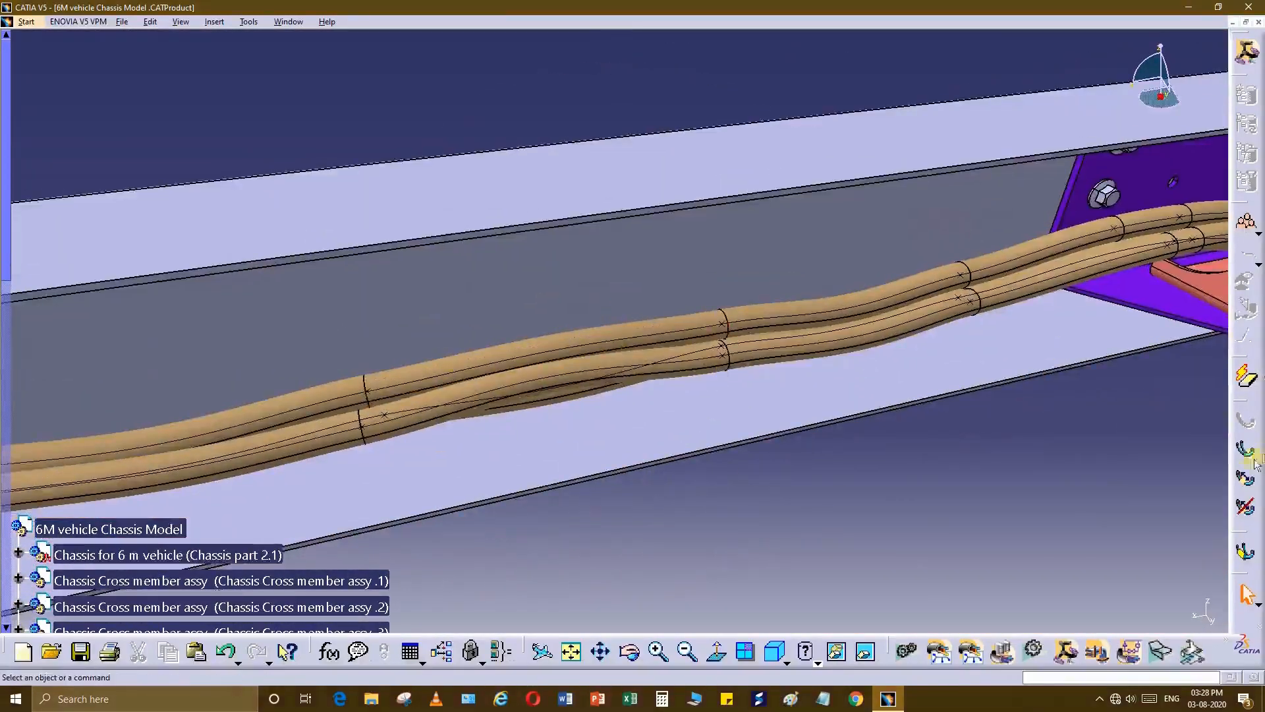
pyautogui.click(1244, 480)
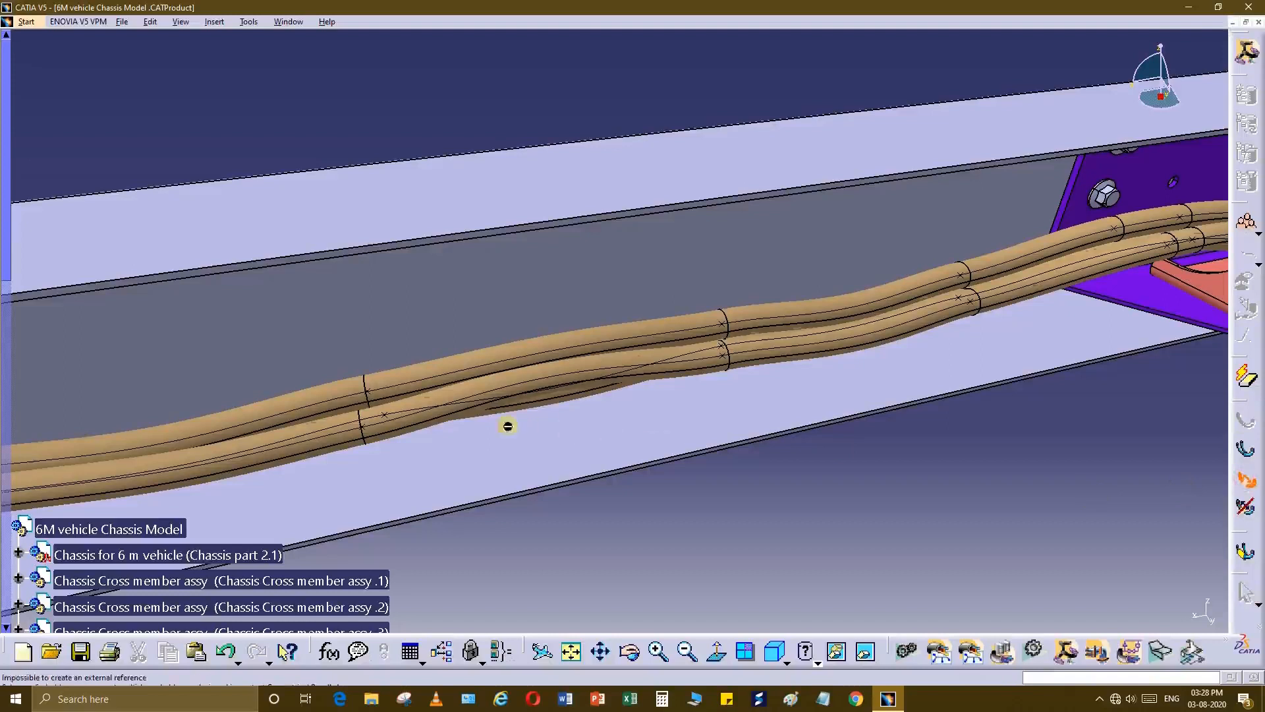
pyautogui.click(456, 369)
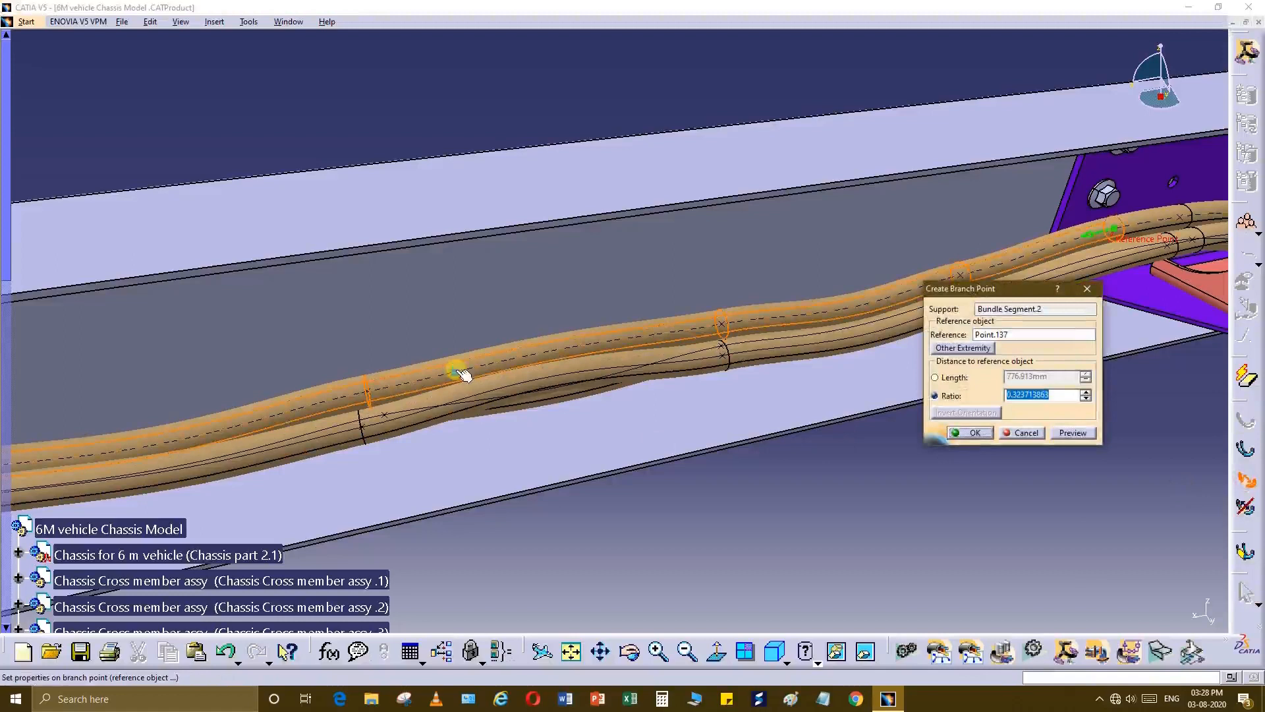
pyautogui.press('Return')
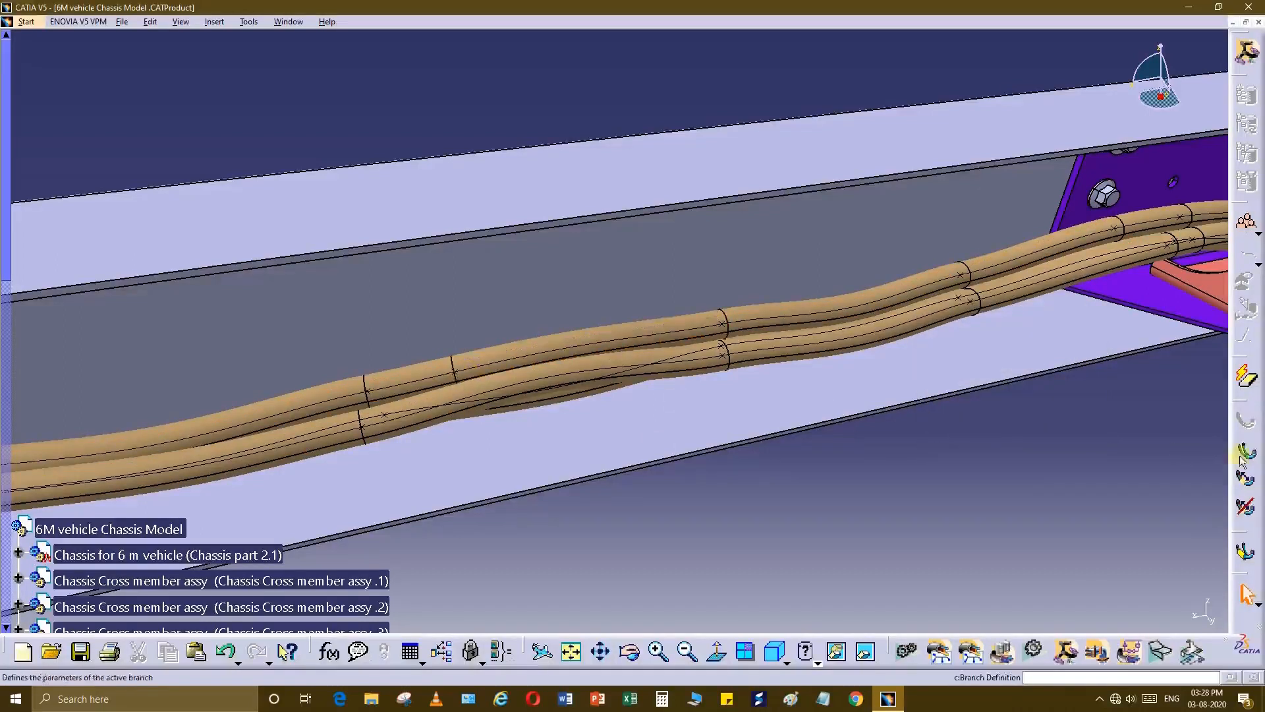
# Add a branch point on the bundle below (Bundle Segment.11 of Branchable.3), between two supports along the rail.
pyautogui.click(1245, 480)
pyautogui.click(576, 371)
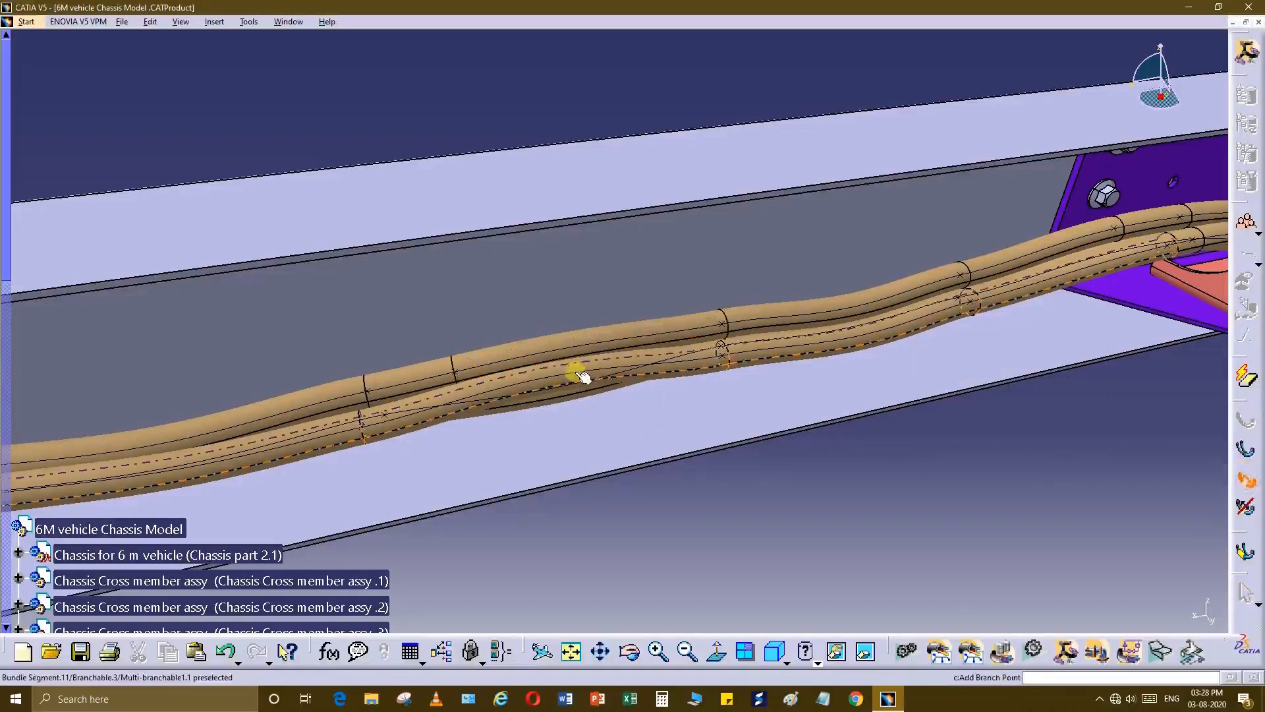
pyautogui.press('Return')
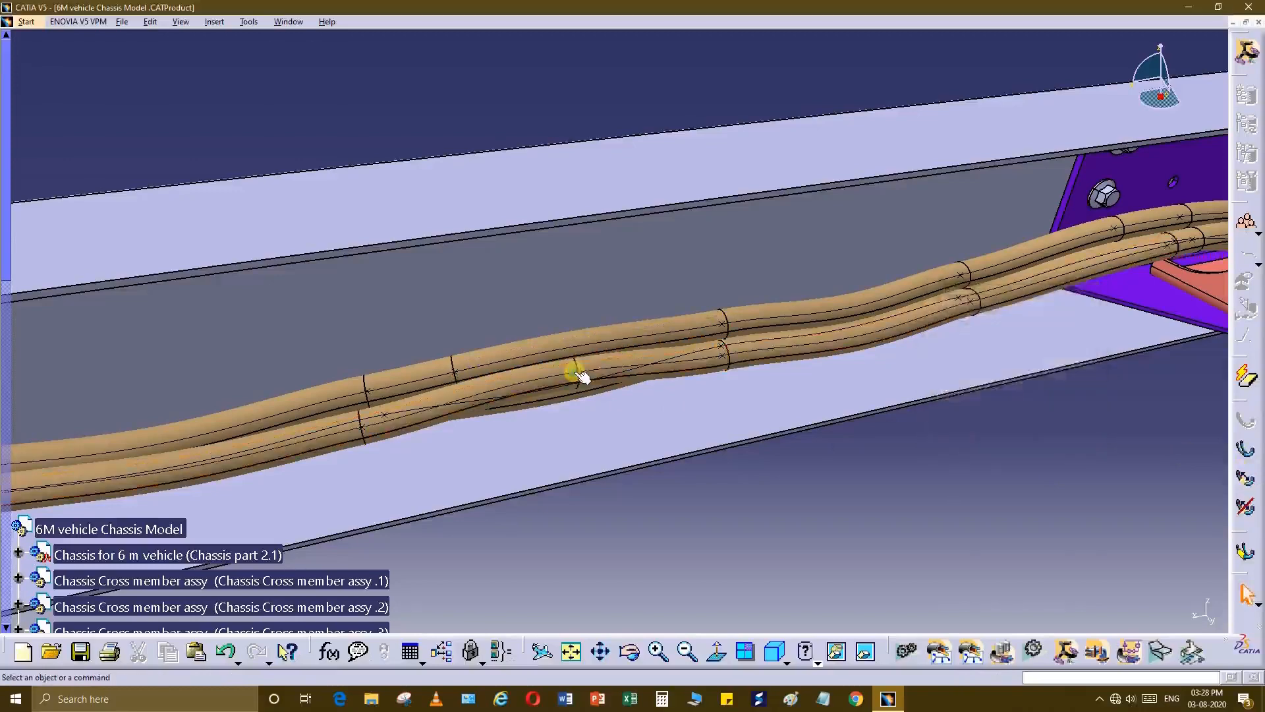
# Start another branch point on the upper bundle (Bundle Segment.17), placing it at a ratio of about 0.17 from Point.165.
pyautogui.moveTo(573, 369); pyautogui.dragTo(698, 409, button='middle')
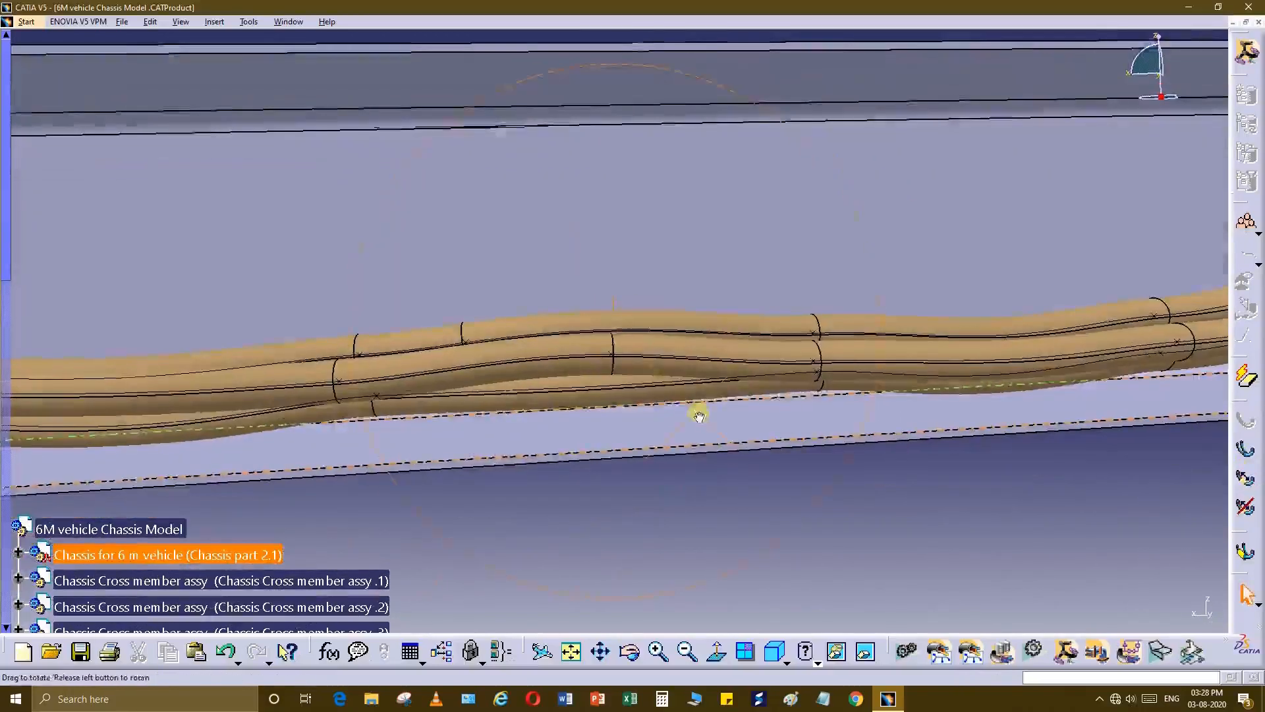
pyautogui.click(1248, 481)
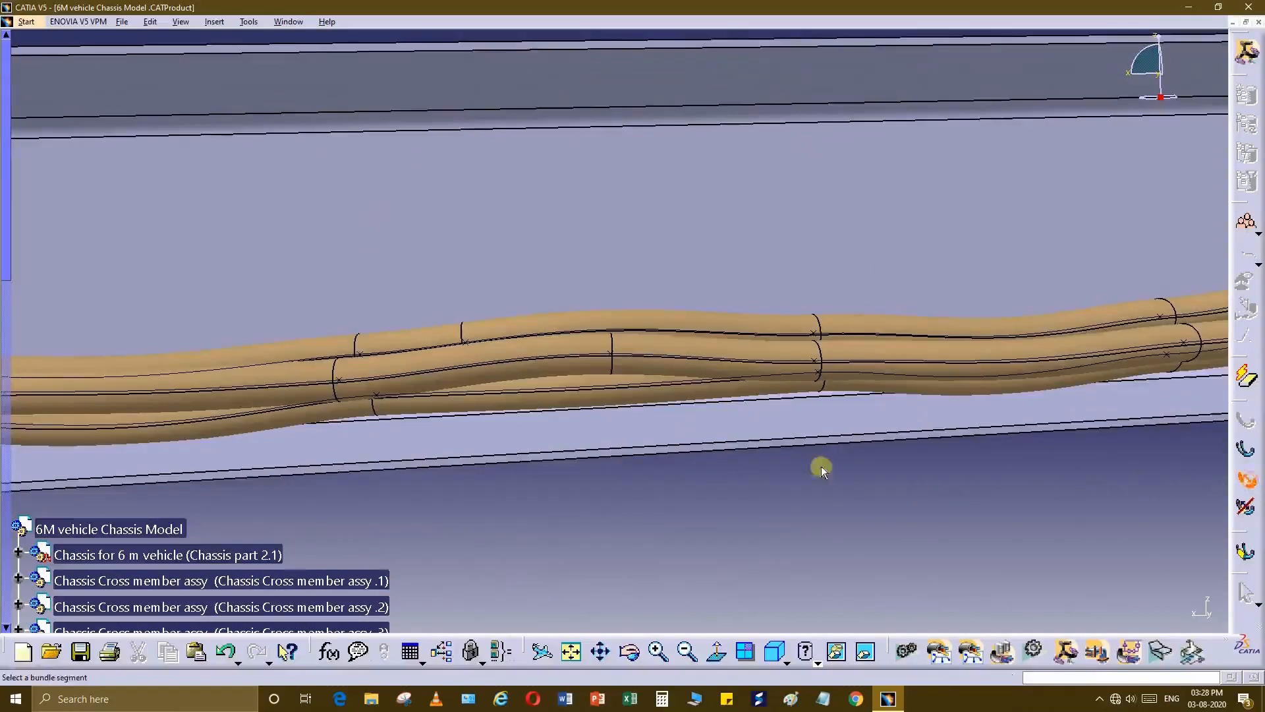
pyautogui.moveTo(821, 466); pyautogui.dragTo(752, 472, button='middle')
pyautogui.moveTo(297, 301); pyautogui.dragTo(678, 355, button='middle')
pyautogui.click(740, 327)
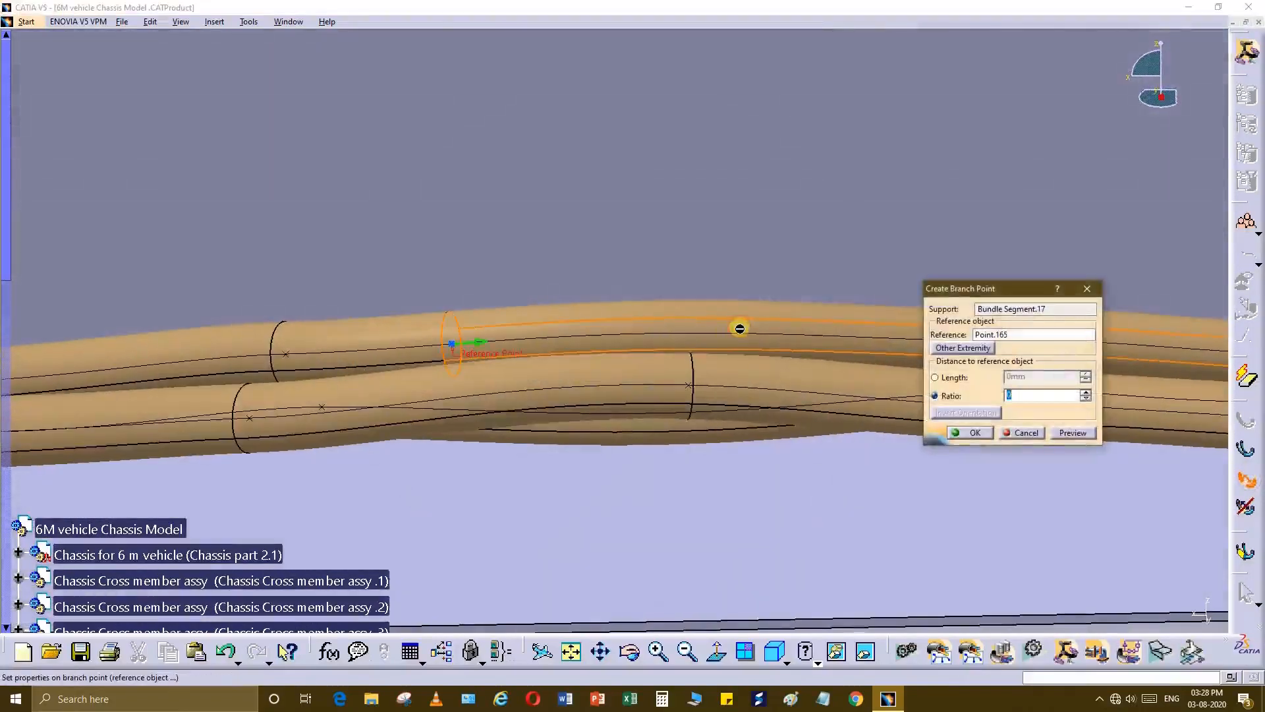
pyautogui.click(740, 330)
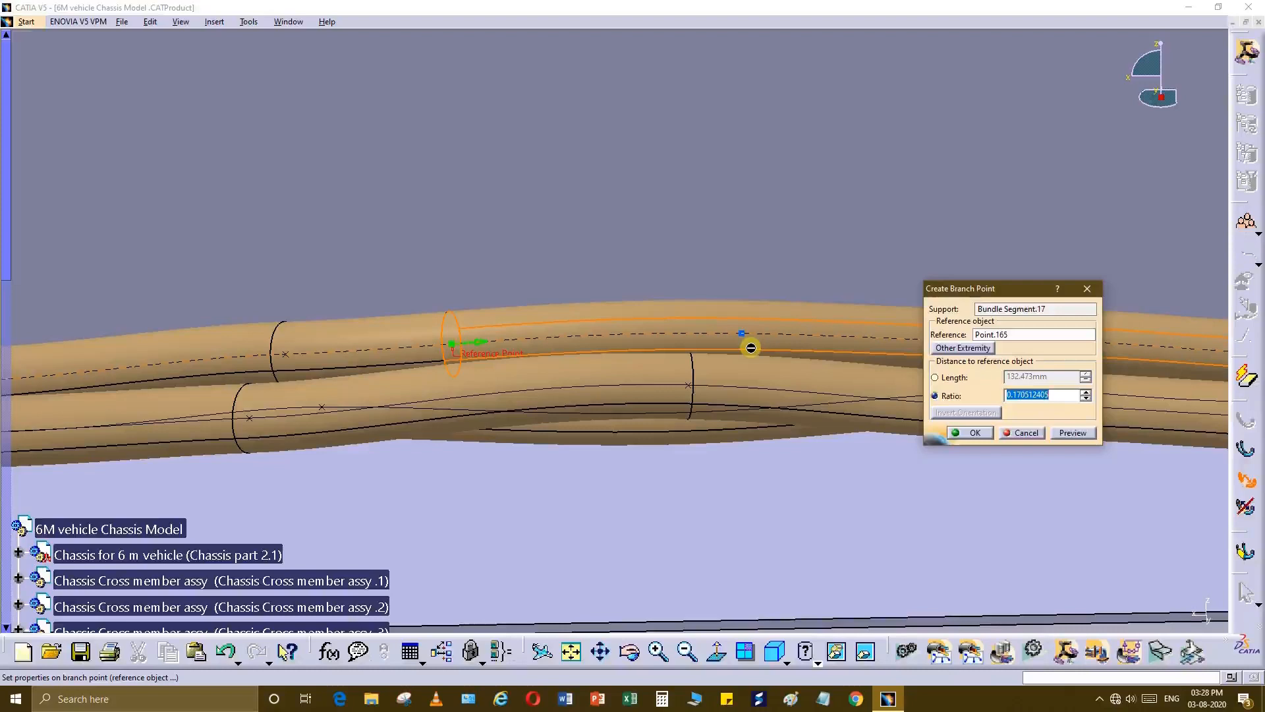
pyautogui.moveTo(751, 348); pyautogui.dragTo(712, 358, button='middle')
pyautogui.scroll(1, 712, 358)
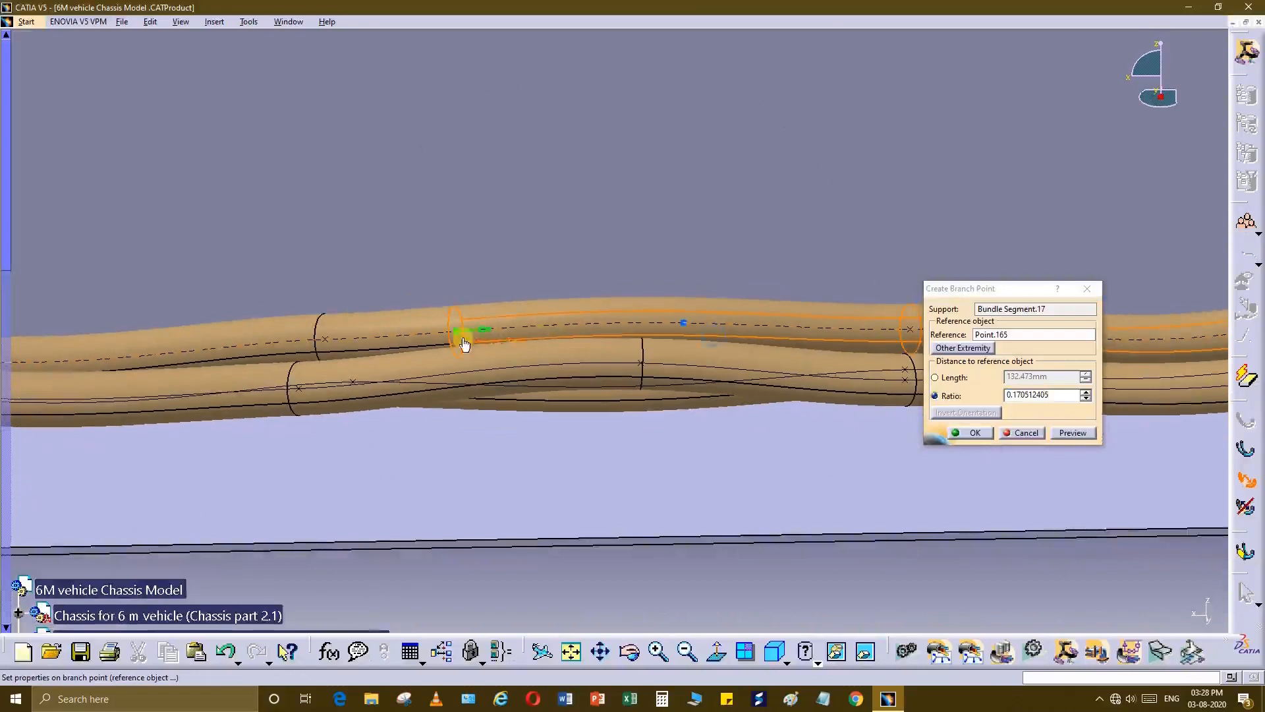
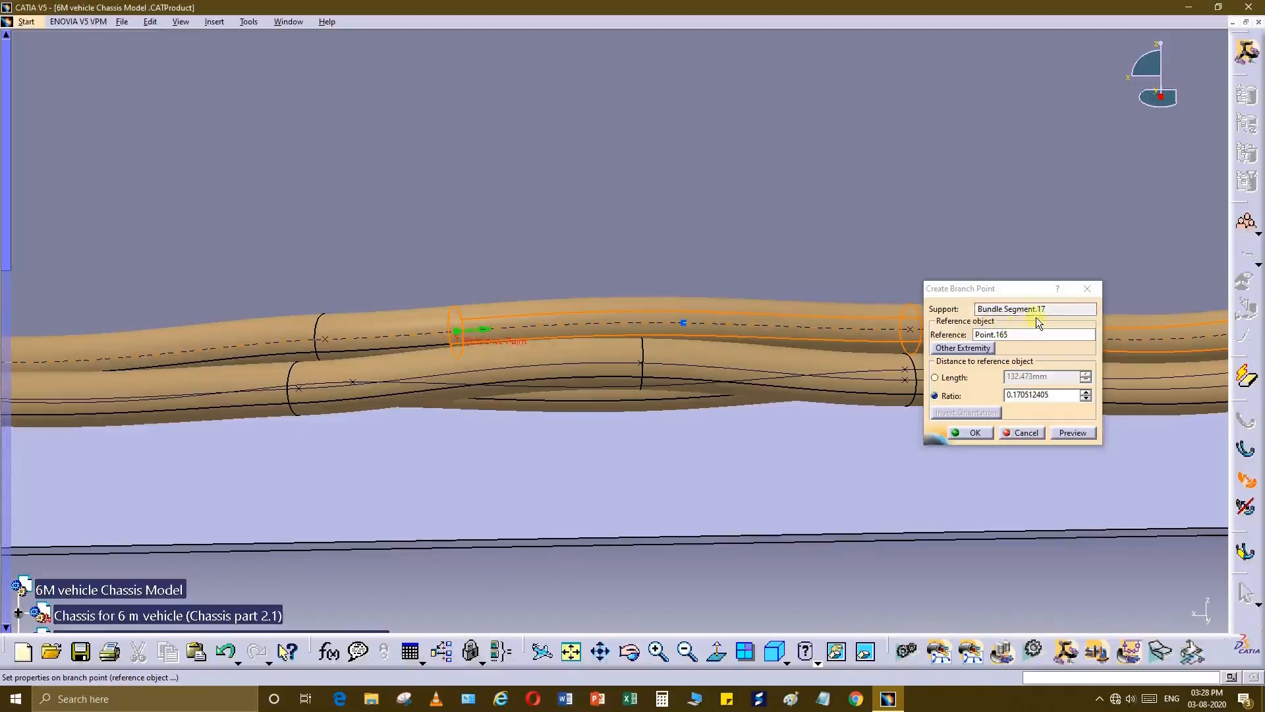
# Try other positions for the branch point along Bundle Segment.17, referenced from Point.137 and from Point.165.
pyautogui.click(982, 349)
pyautogui.moveTo(646, 361); pyautogui.dragTo(737, 400, button='middle')
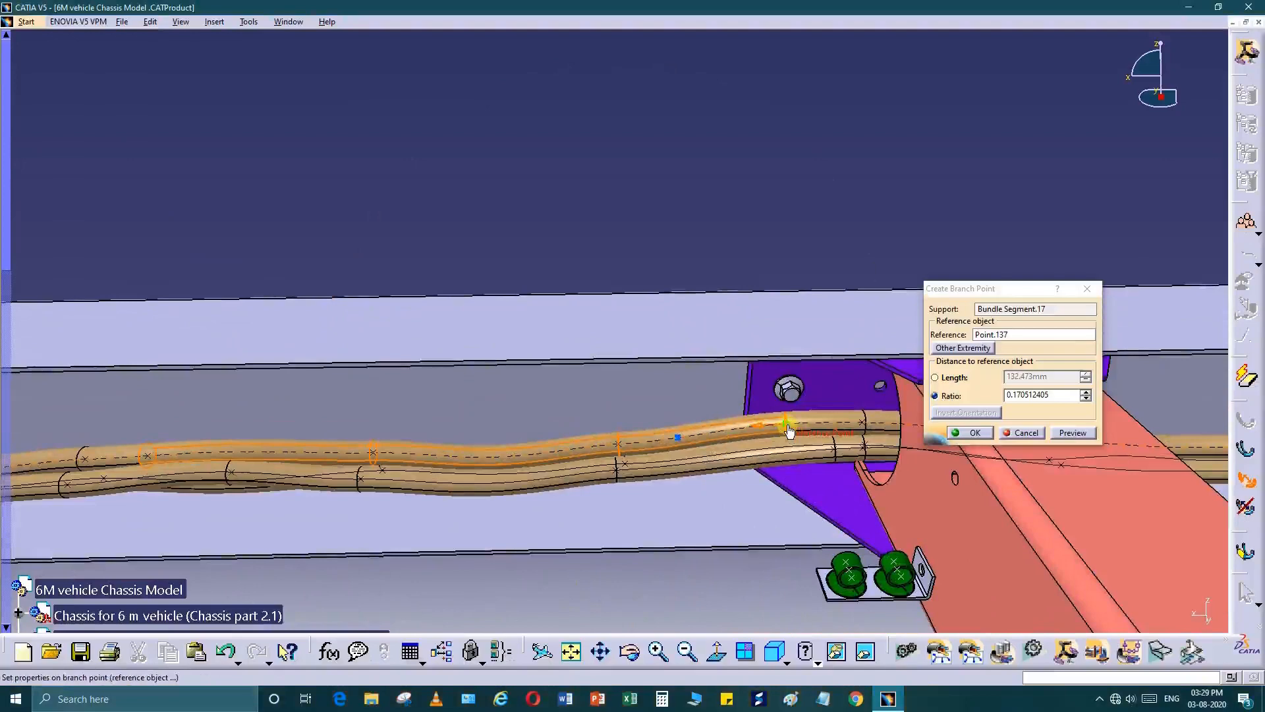
pyautogui.moveTo(720, 447); pyautogui.dragTo(605, 455)
pyautogui.moveTo(590, 468); pyautogui.dragTo(760, 437, button='middle')
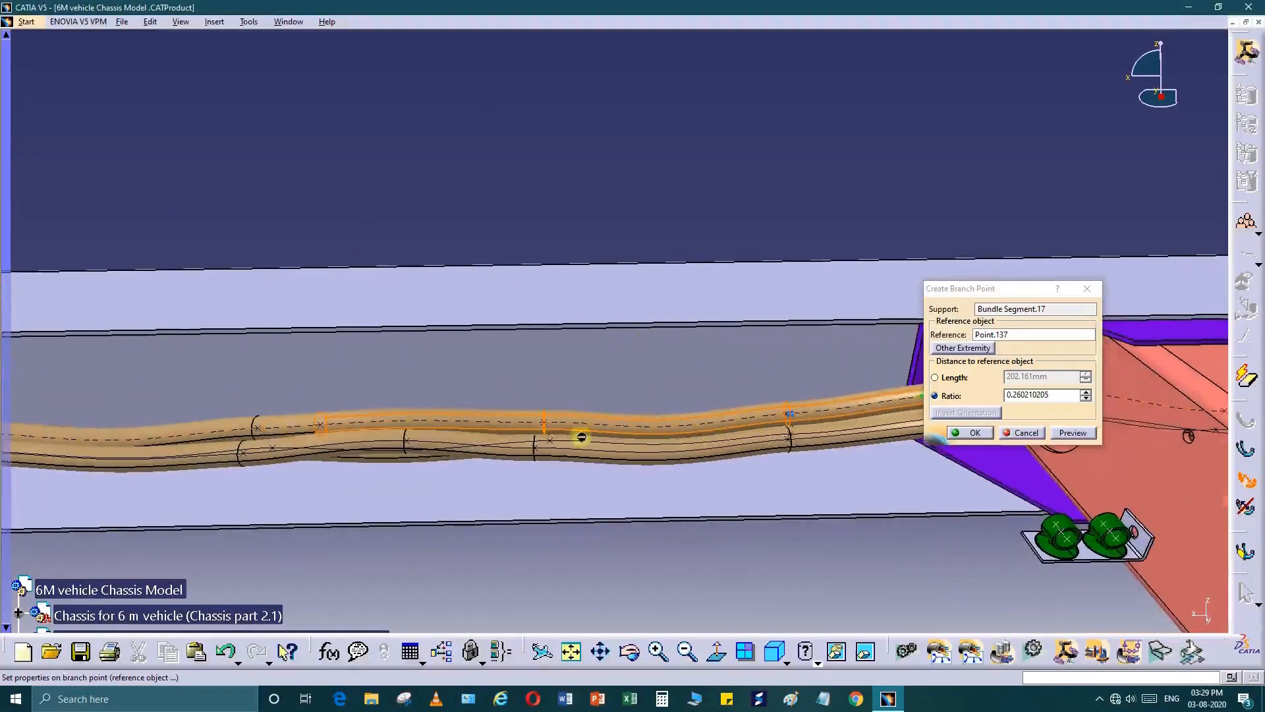
pyautogui.click(331, 425)
pyautogui.moveTo(587, 469); pyautogui.dragTo(521, 478, button='middle')
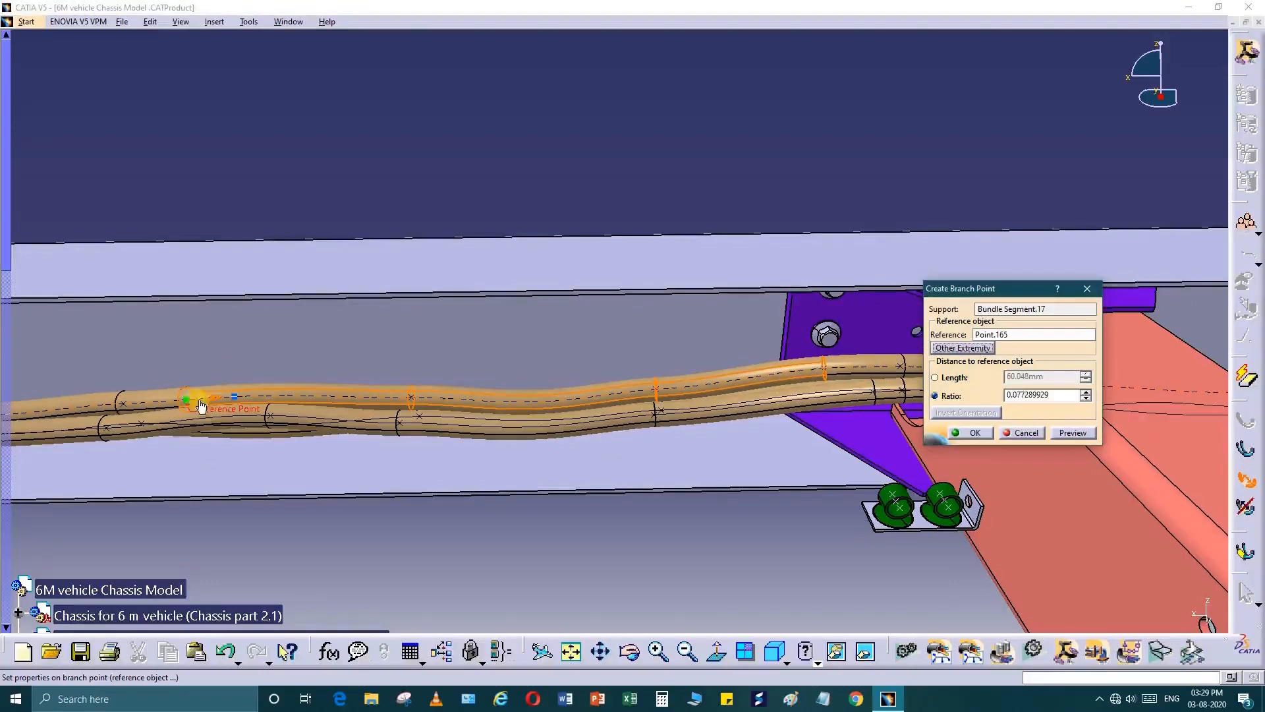
pyautogui.click(235, 396)
pyautogui.click(784, 373)
# Reference the branch point from Point.137 by length, place it about 102.6 mm away, and create it.
pyautogui.click(965, 349)
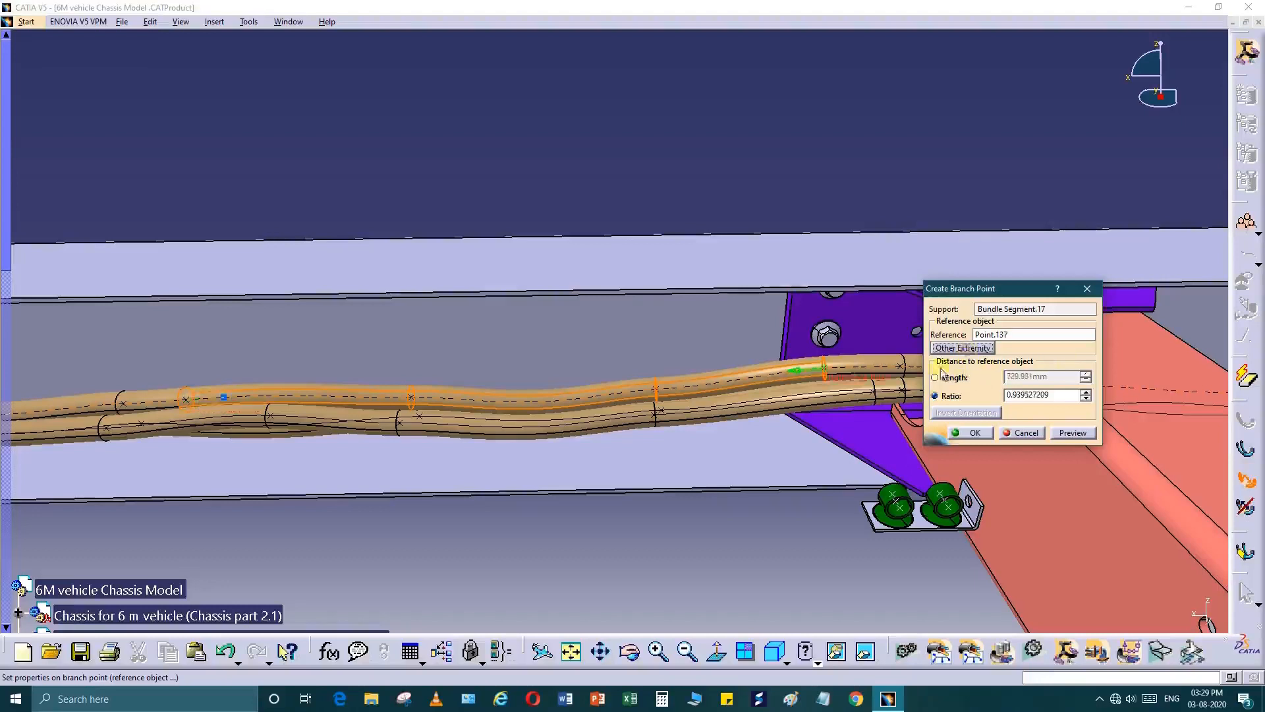
pyautogui.click(656, 393)
pyautogui.click(547, 401)
pyautogui.click(549, 401)
pyautogui.click(956, 378)
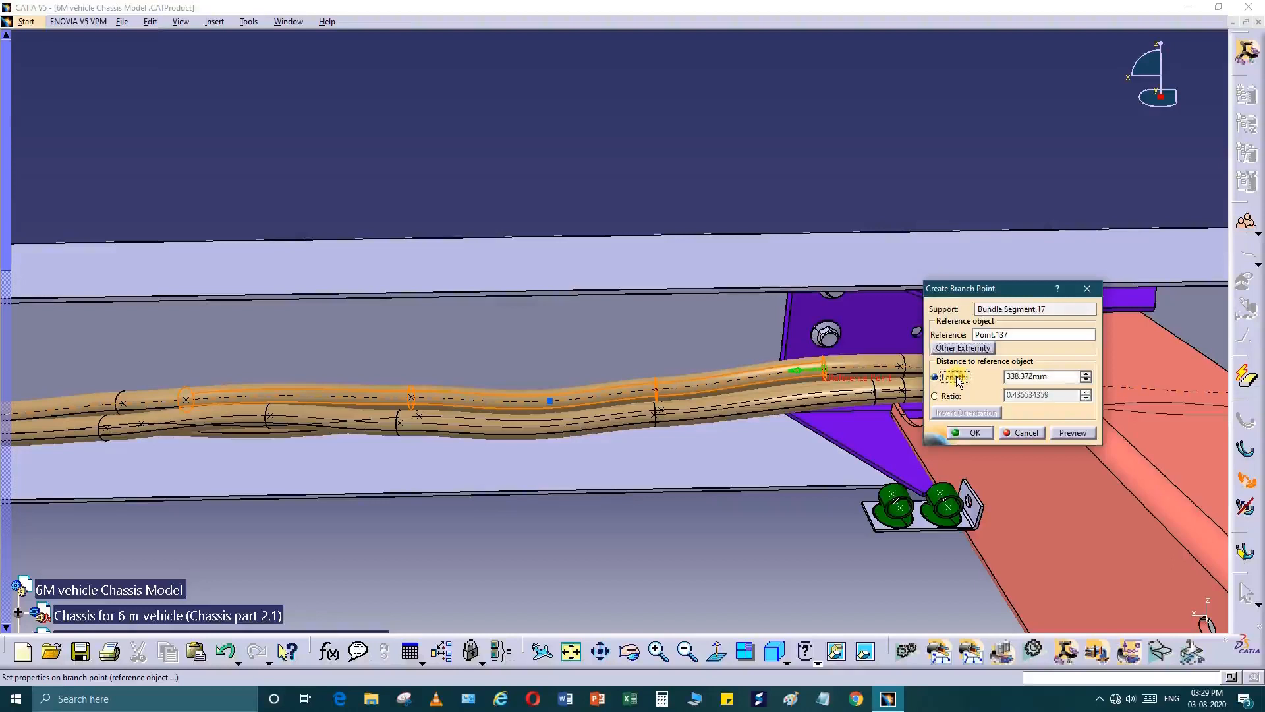
pyautogui.doubleClick(1055, 378)
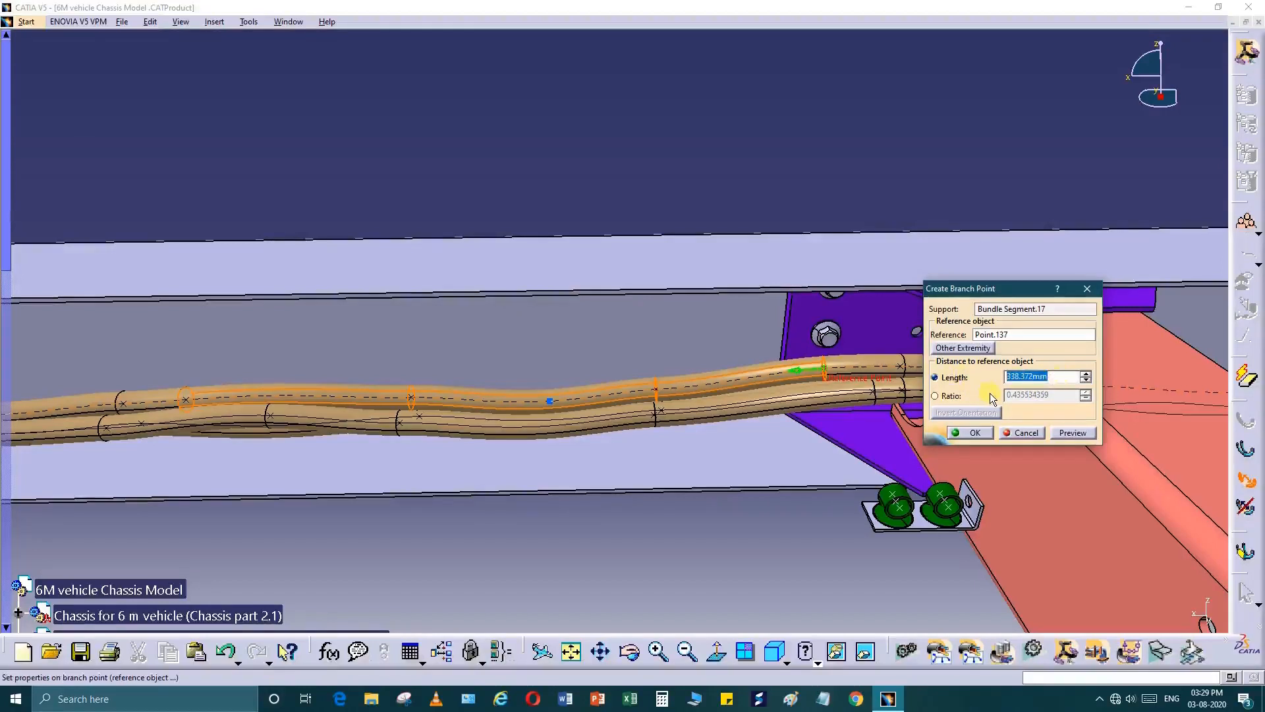
pyautogui.write('100')
pyautogui.click(1075, 432)
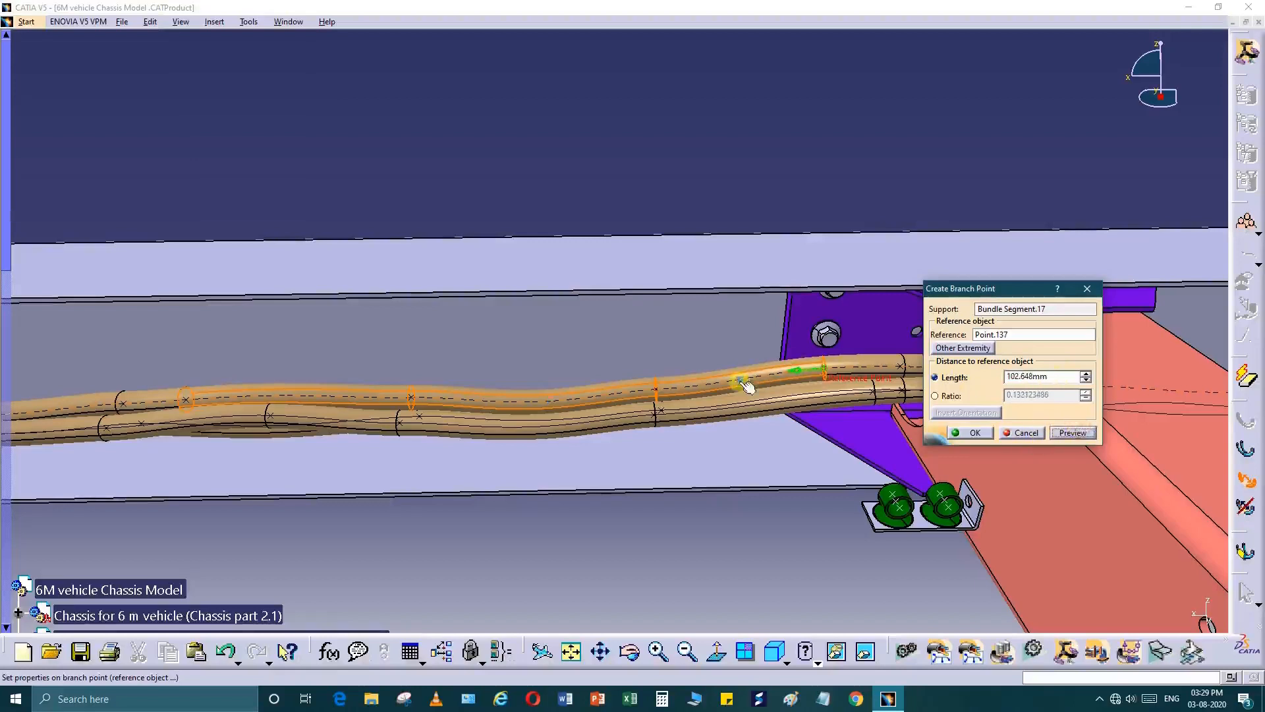
pyautogui.click(969, 433)
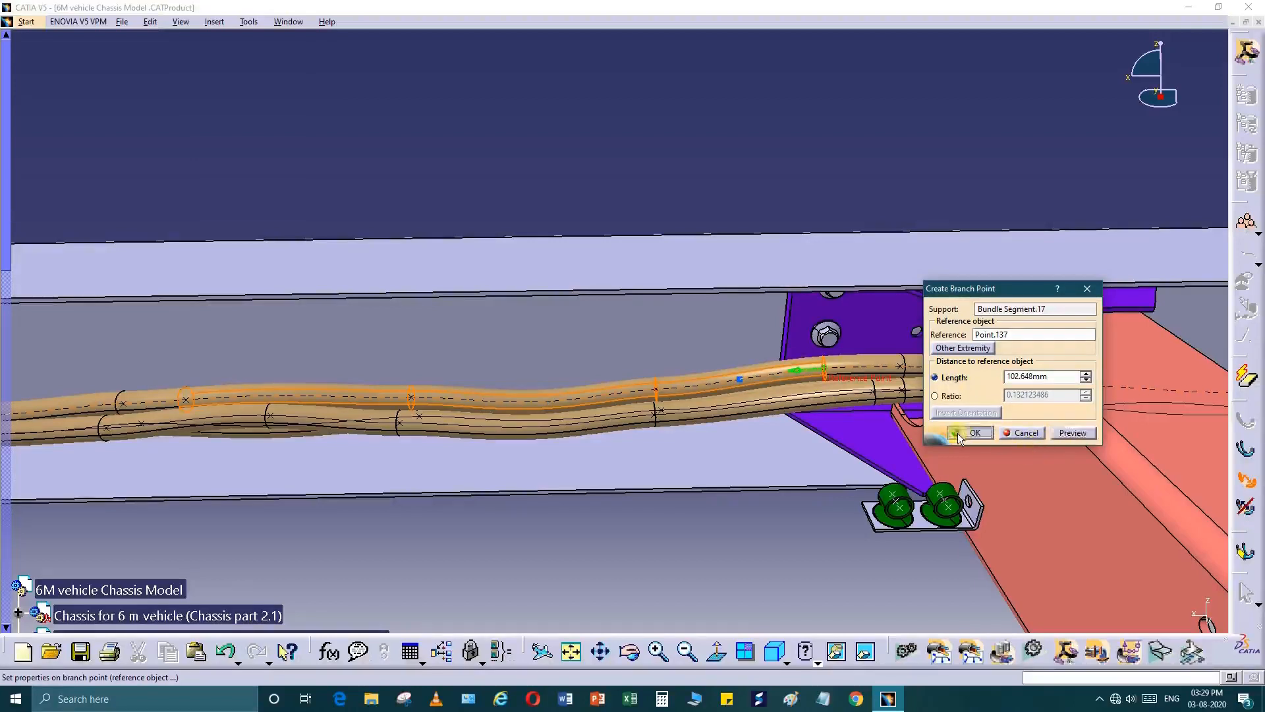
# Add a branch point on Bundle Segment.17 at a ratio of about 0.212 from Point.169.
pyautogui.moveTo(753, 555); pyautogui.dragTo(761, 549, button='middle')
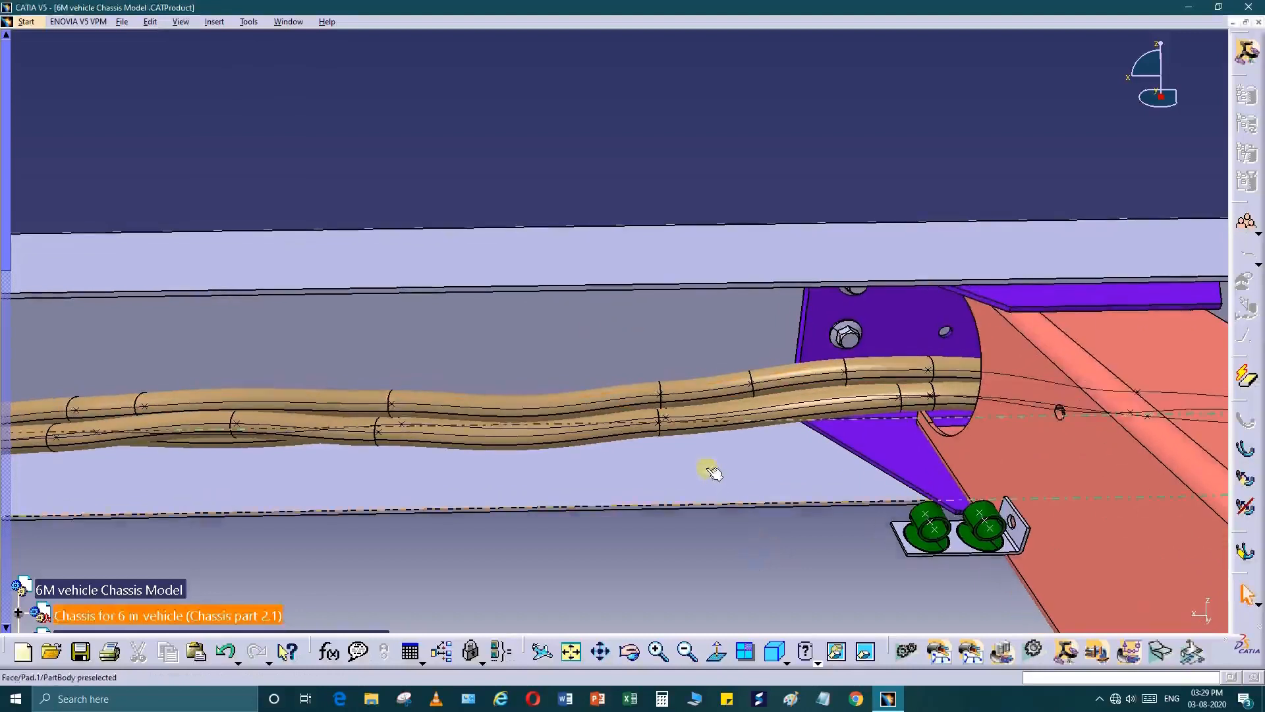
pyautogui.click(1242, 480)
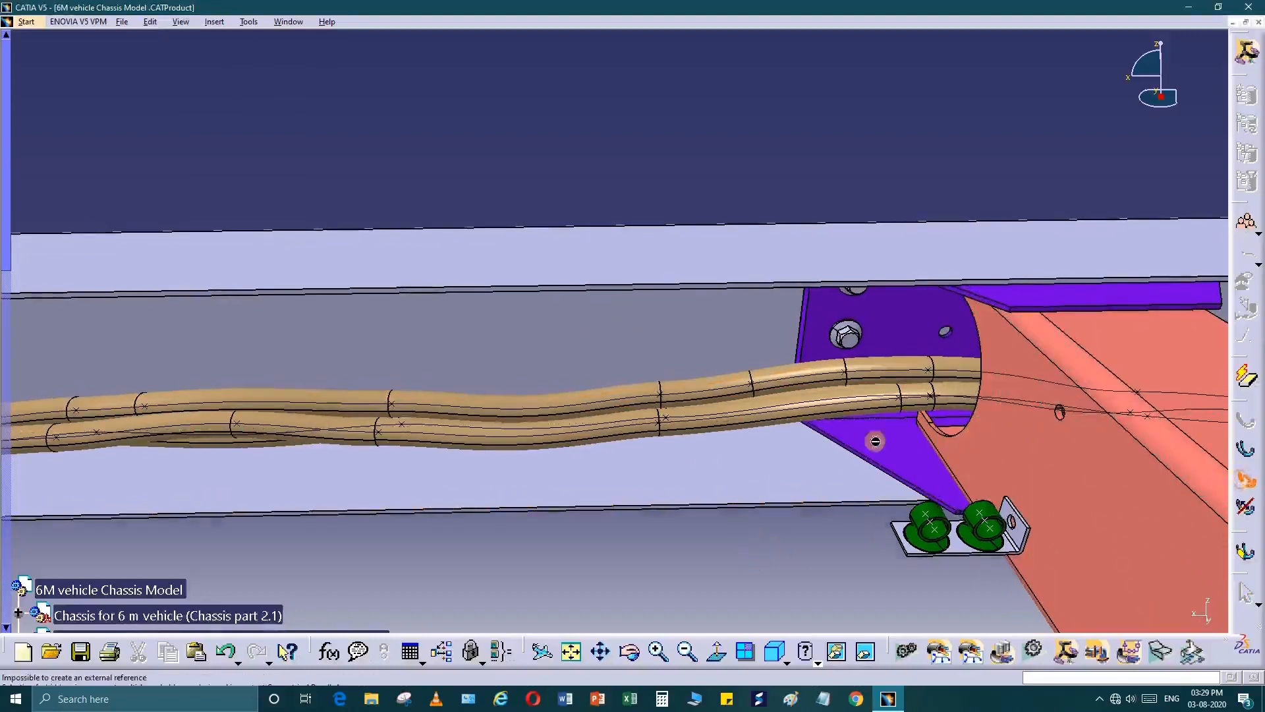
pyautogui.click(631, 402)
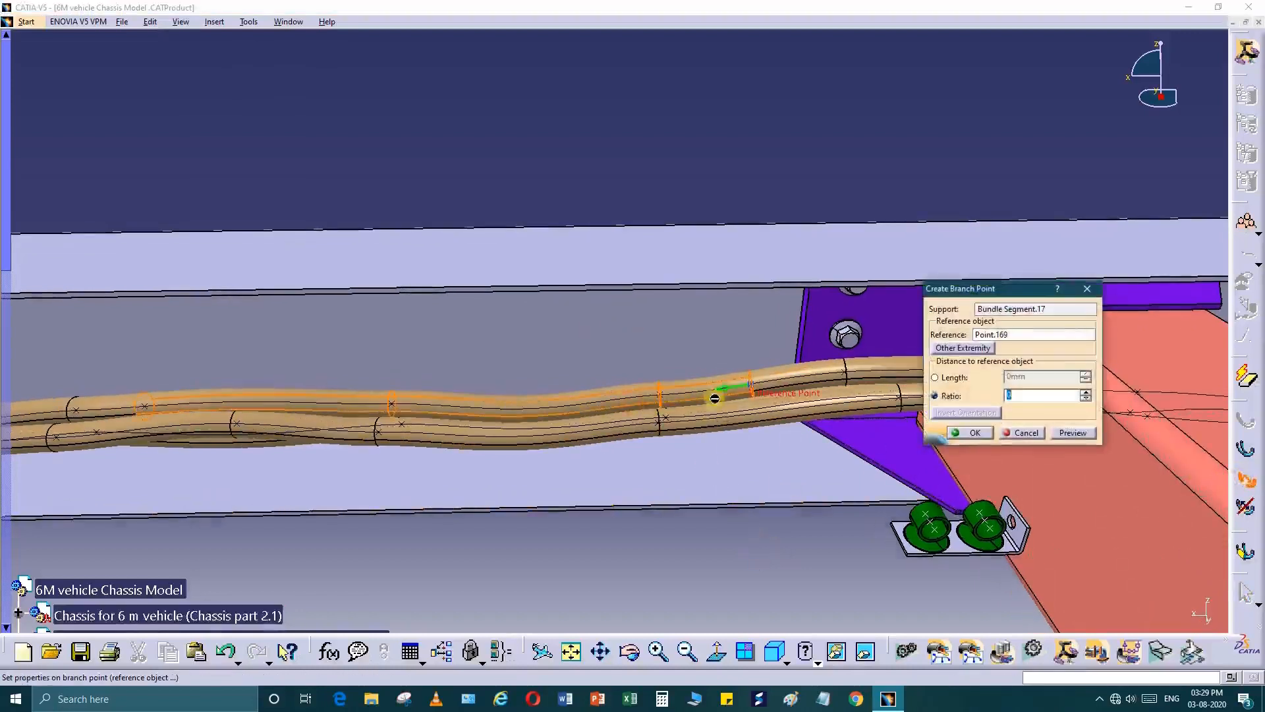
pyautogui.click(631, 400)
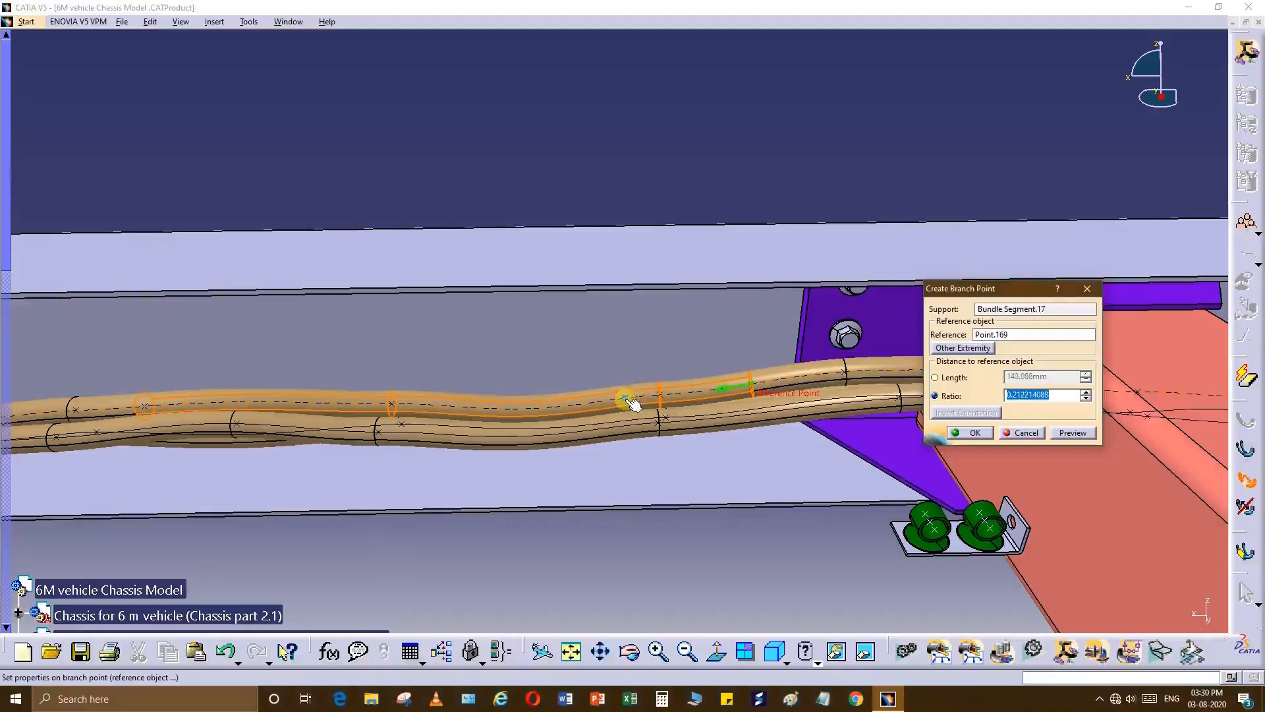
pyautogui.click(631, 403)
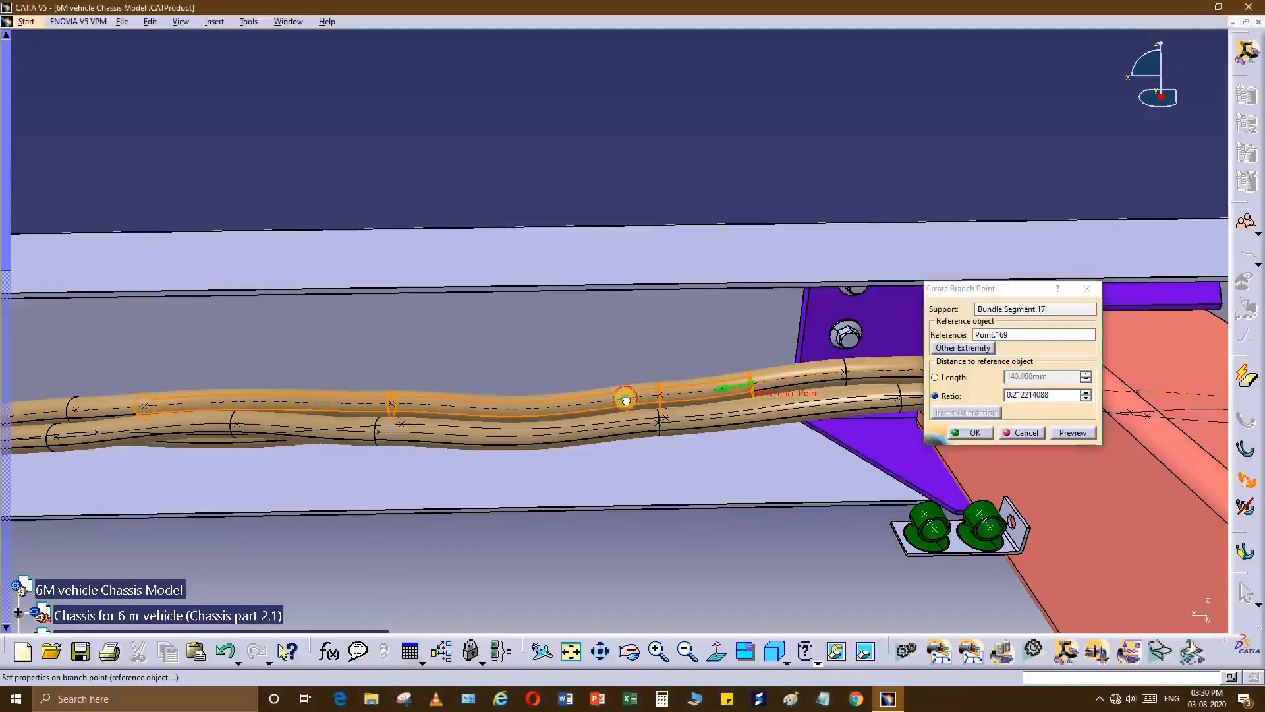
pyautogui.click(976, 433)
# Remove two branch points from the upper bundle: Point.165 and the one at a ratio of about 0.212 from Point.169.
pyautogui.moveTo(778, 441); pyautogui.dragTo(626, 435, button='middle')
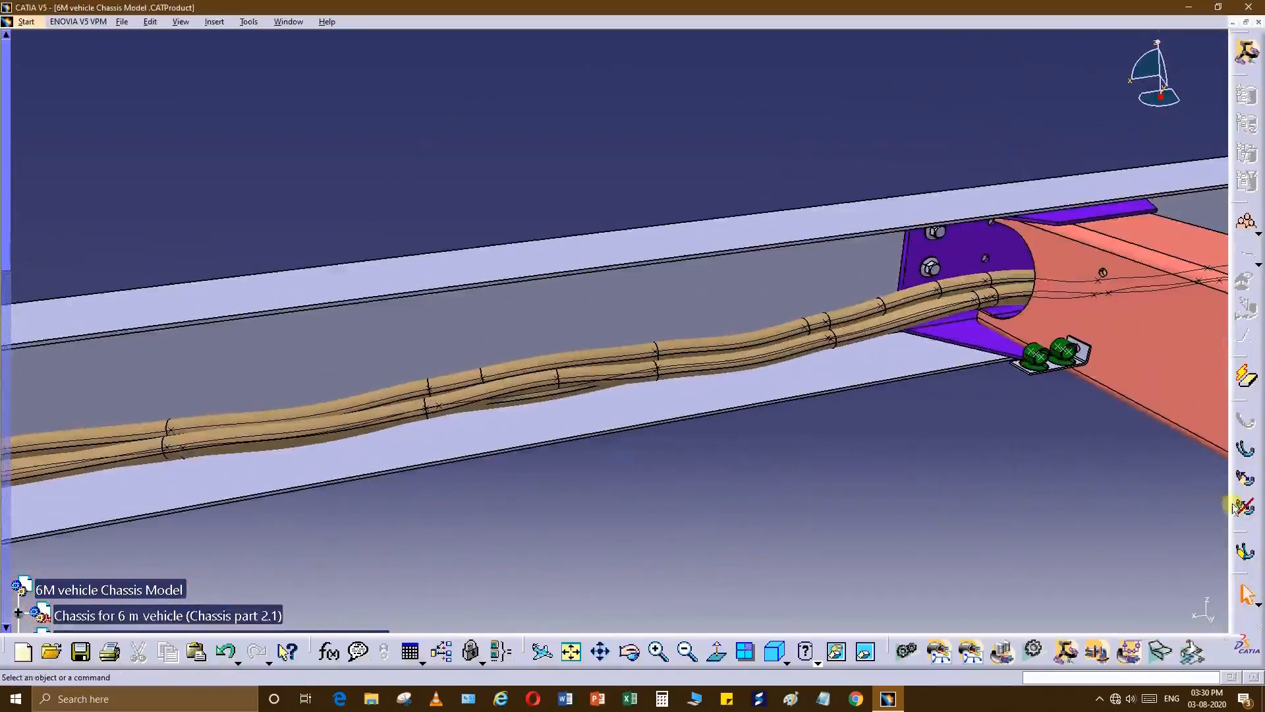
pyautogui.click(1249, 513)
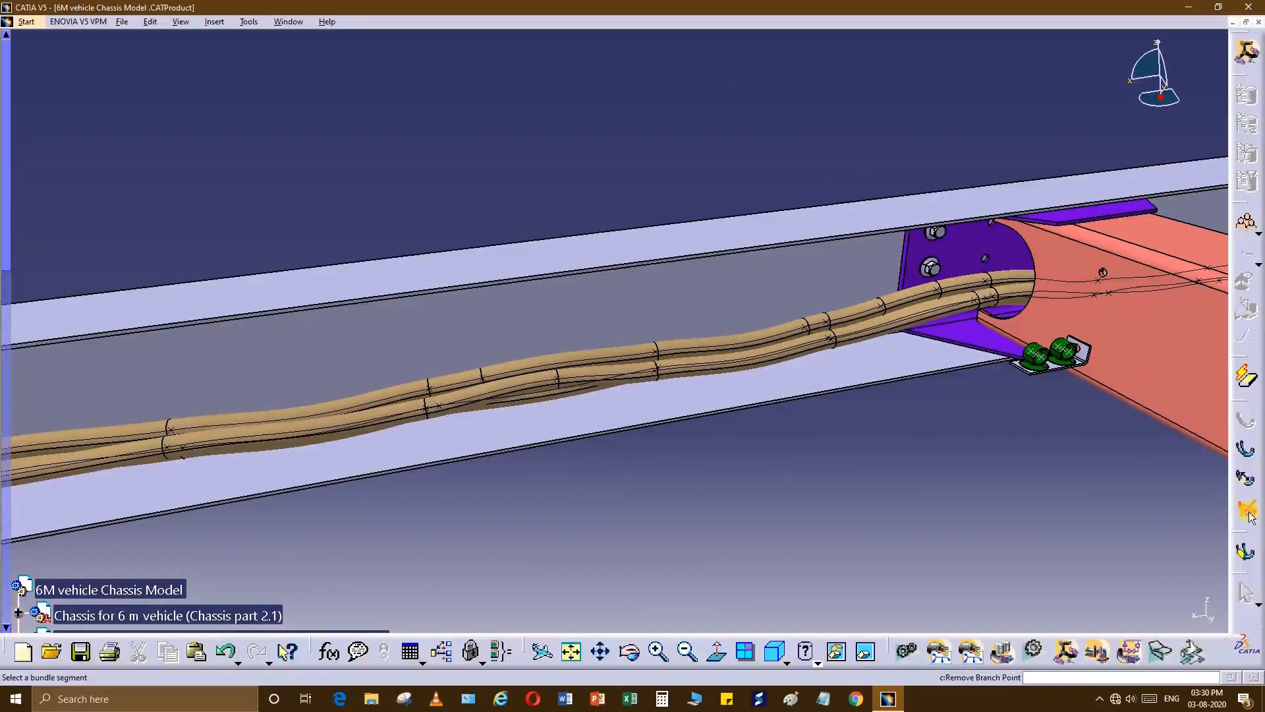
pyautogui.click(503, 377)
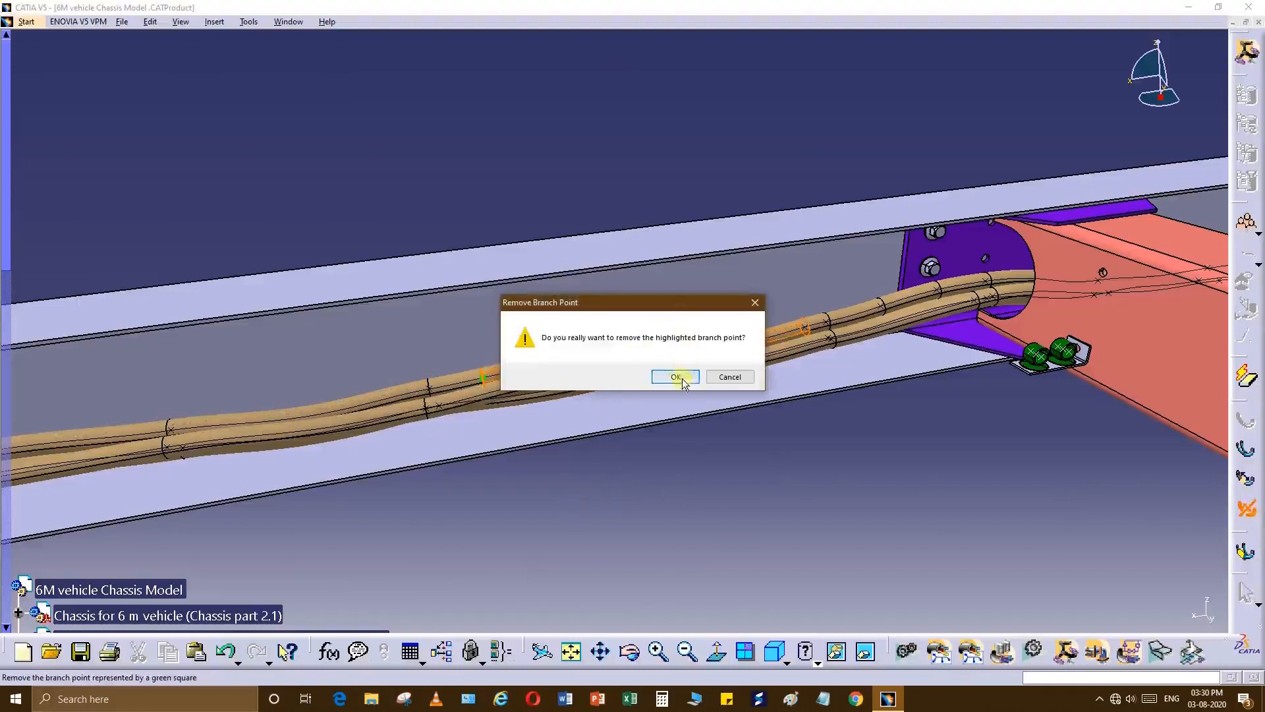
pyautogui.click(675, 377)
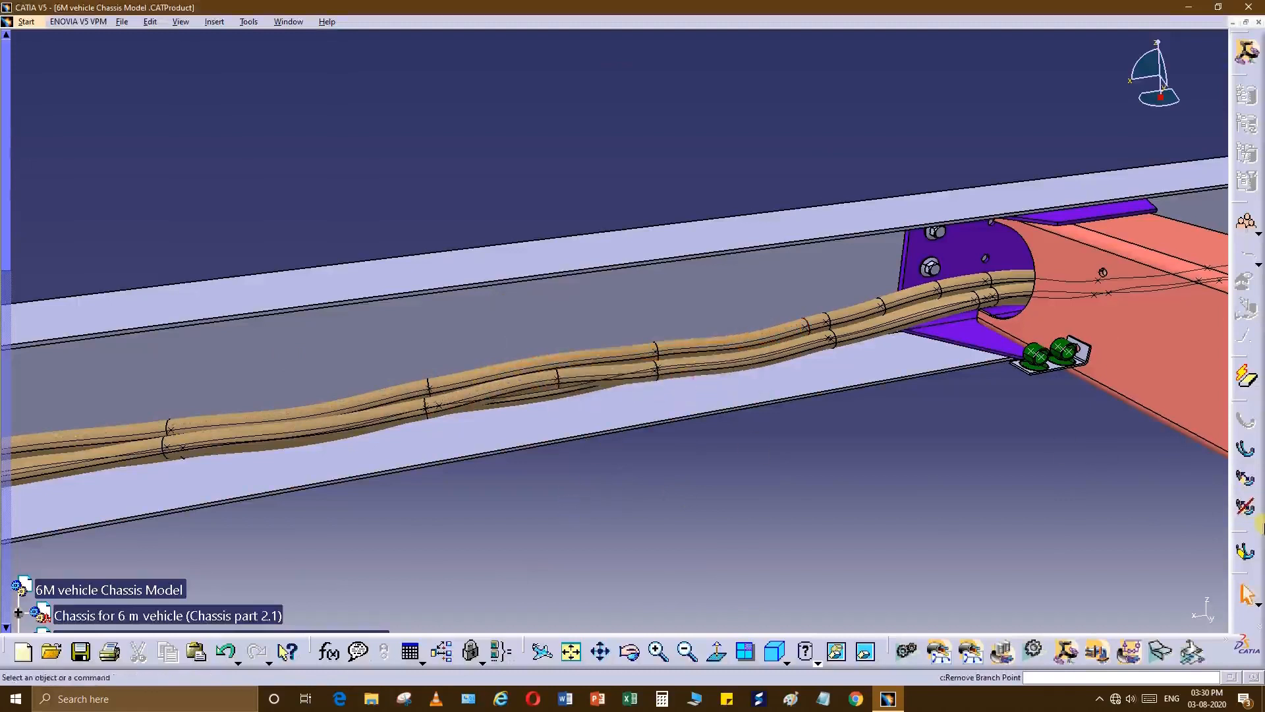
pyautogui.click(1246, 506)
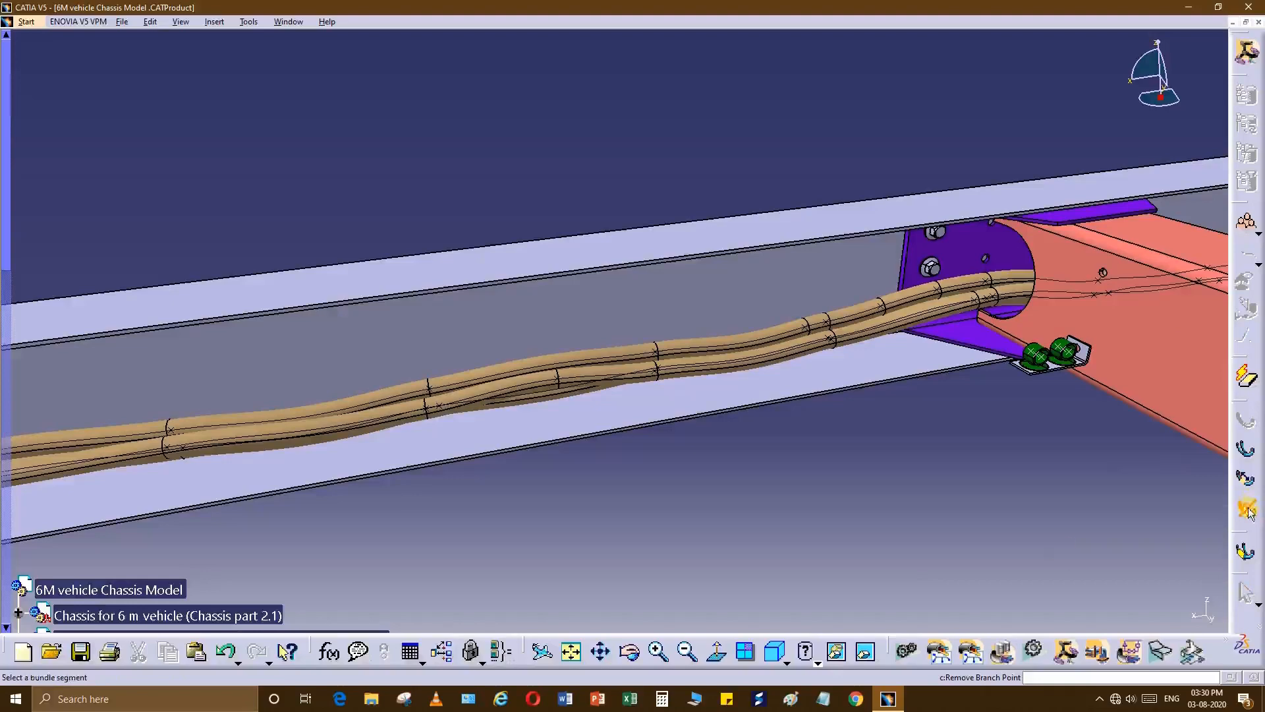
pyautogui.click(791, 334)
pyautogui.click(684, 378)
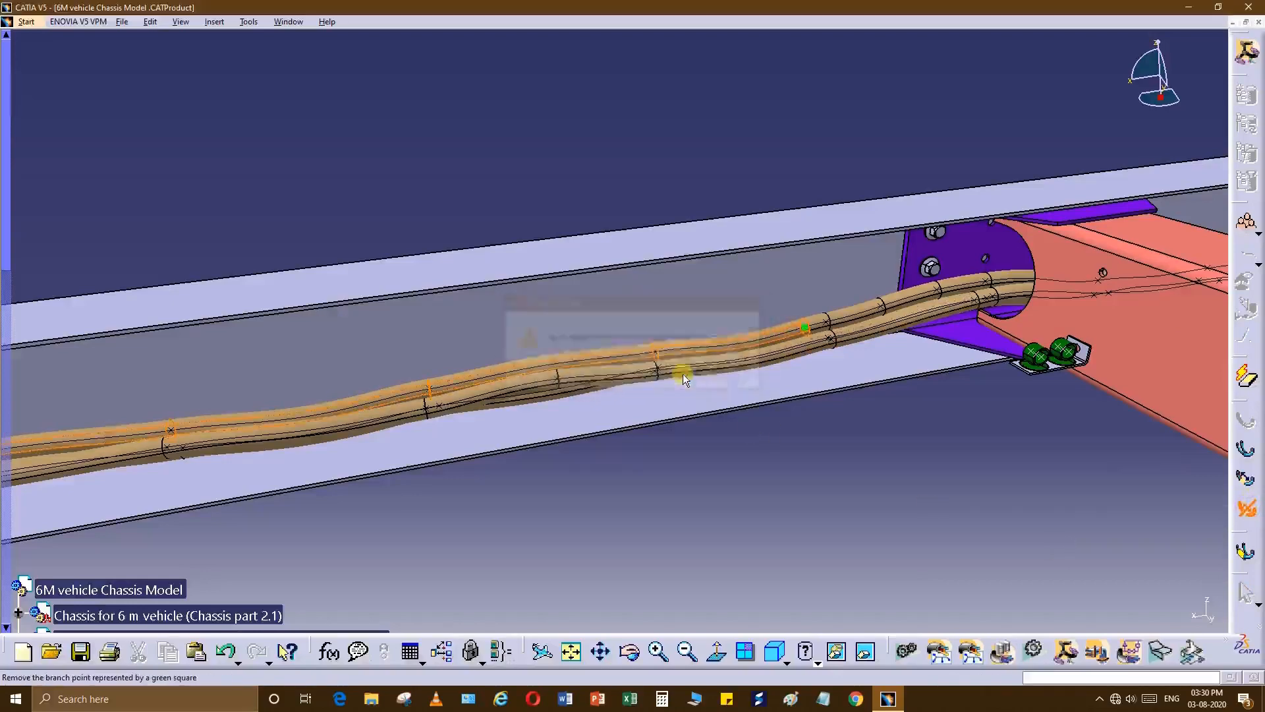
pyautogui.moveTo(678, 386); pyautogui.dragTo(768, 467, button='middle')
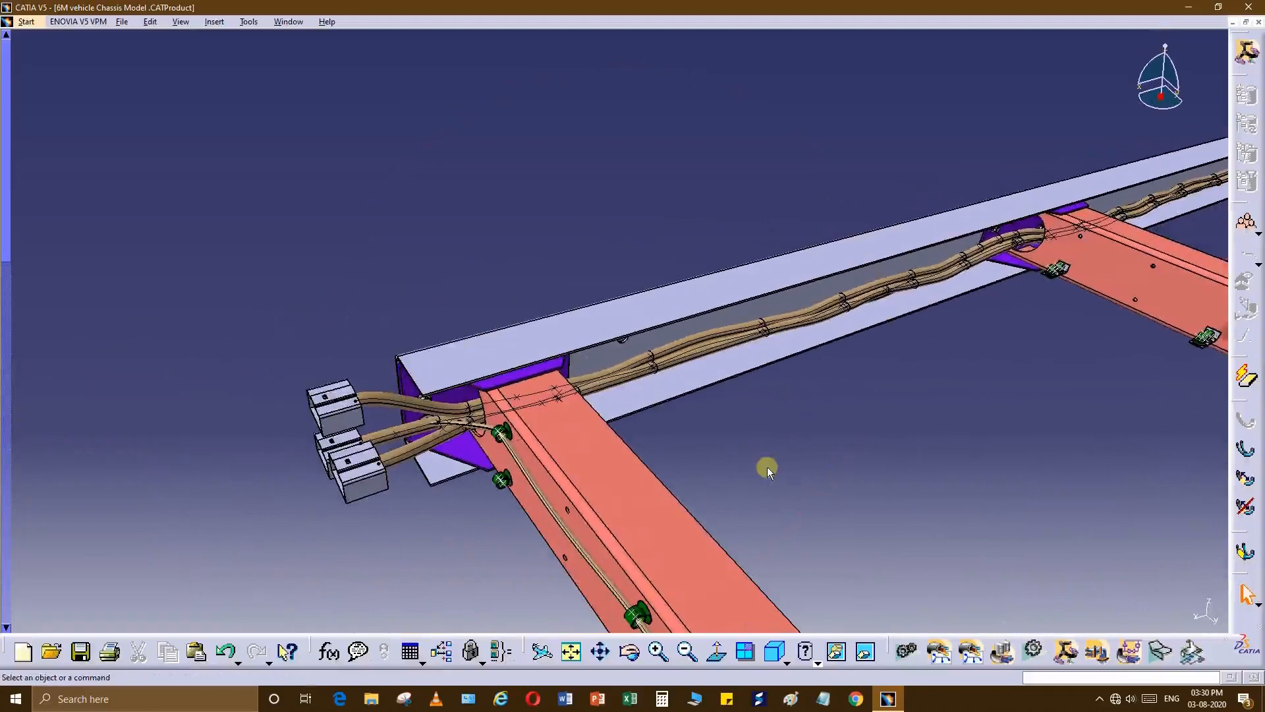
pyautogui.click(26, 22)
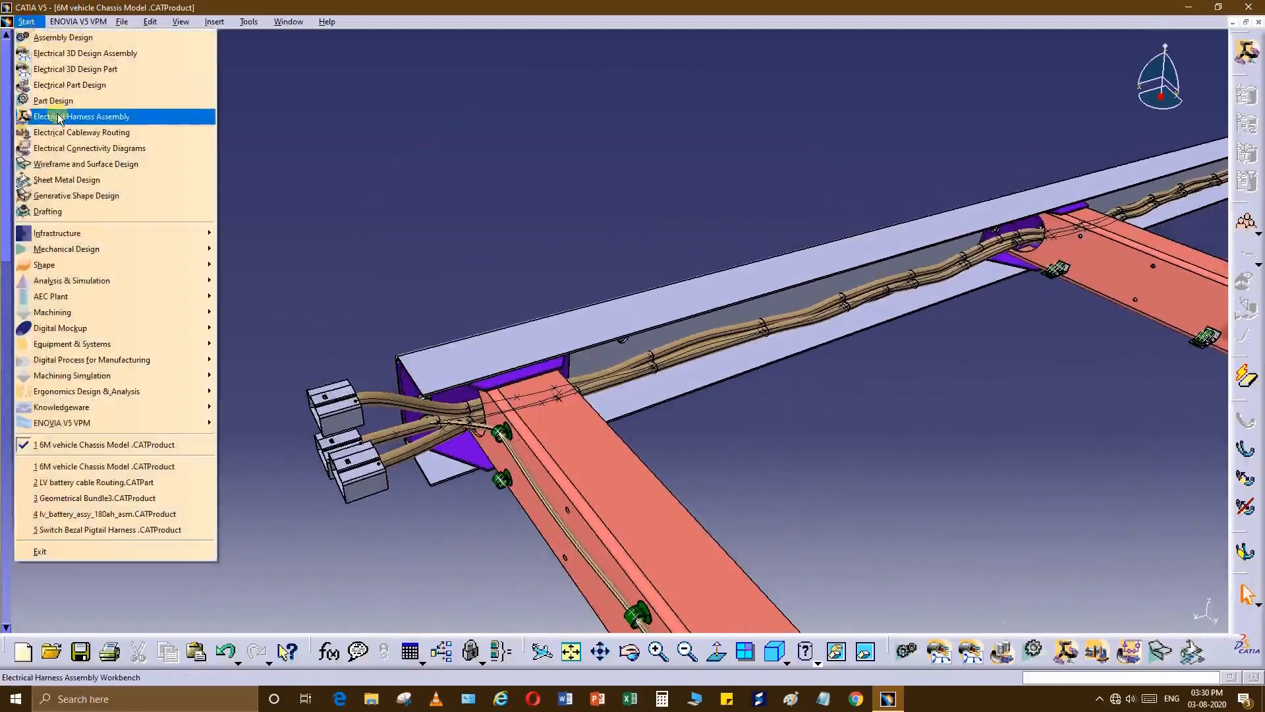
pyautogui.moveTo(422, 187); pyautogui.dragTo(638, 339, button='middle')
pyautogui.moveTo(571, 303); pyautogui.dragTo(743, 333, button='middle')
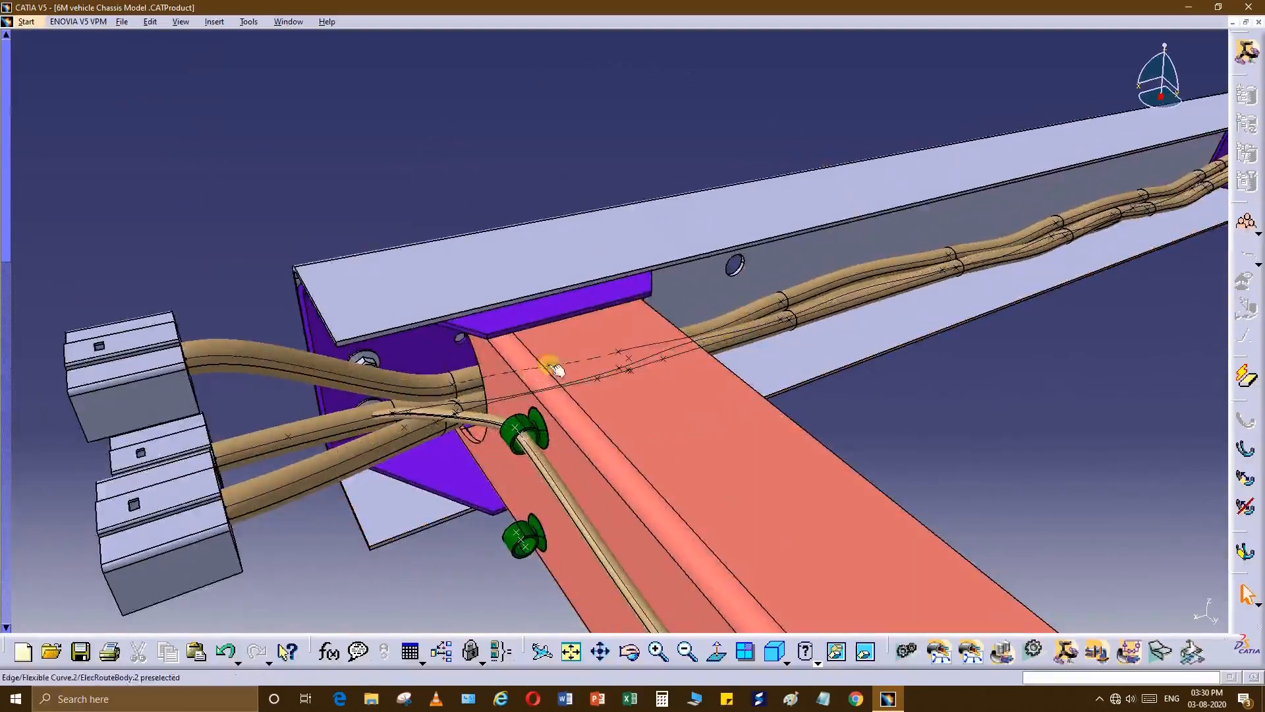
# Open the bundle segment definition of Branchable.2 and add a branch point on Bundle Segment.17 at a ratio of about 0.407 from Point.43.
pyautogui.doubleClick(278, 359)
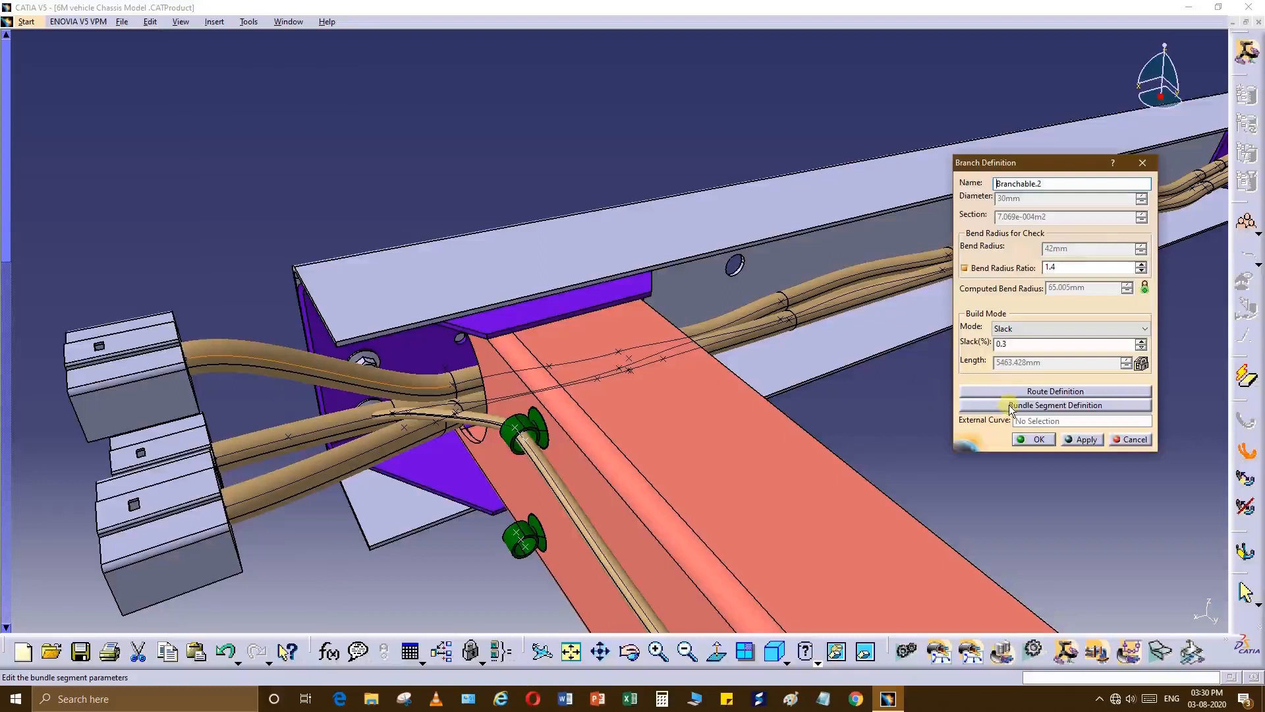
pyautogui.click(1010, 406)
pyautogui.moveTo(857, 422); pyautogui.dragTo(626, 440, button='middle')
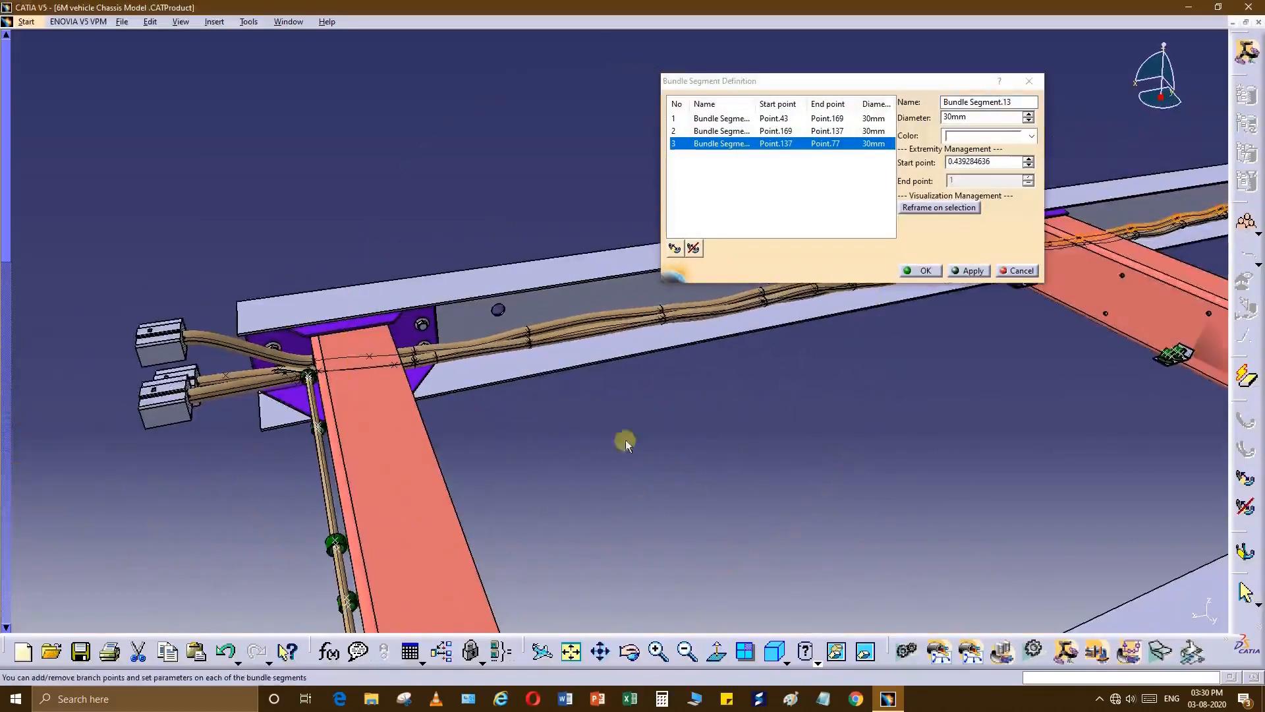
pyautogui.click(674, 249)
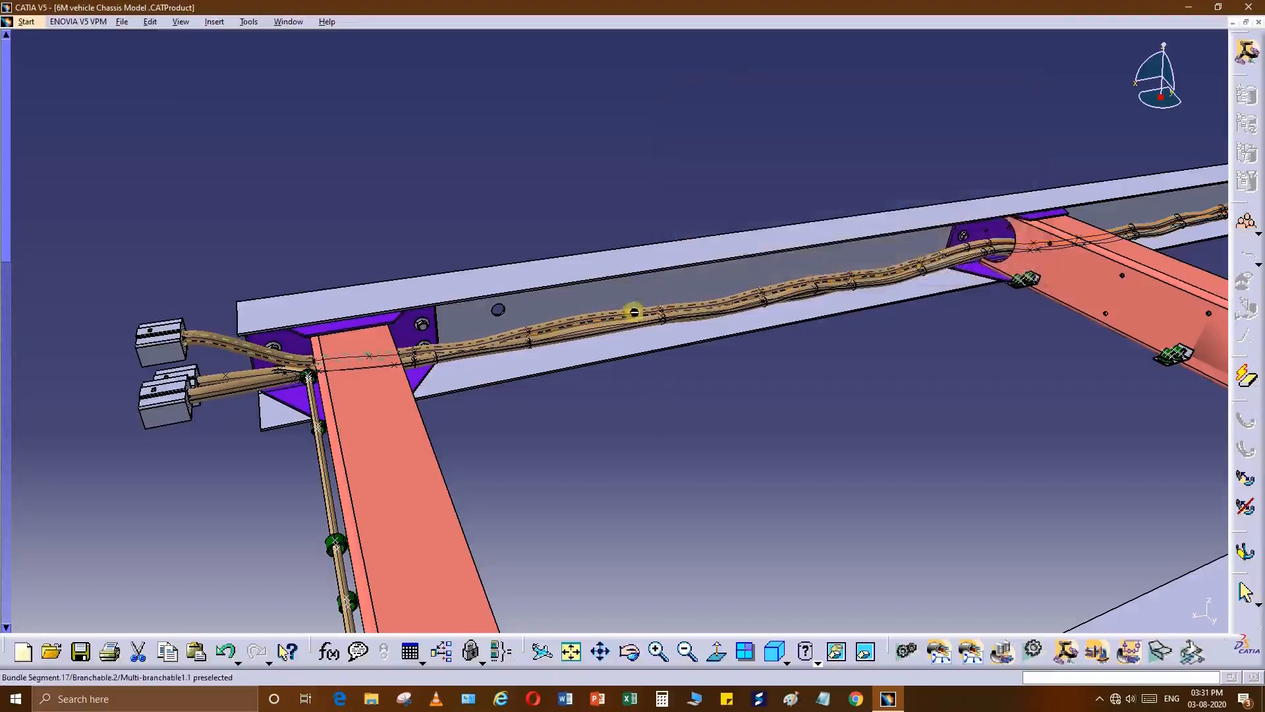
pyautogui.moveTo(644, 330); pyautogui.dragTo(595, 386, button='middle')
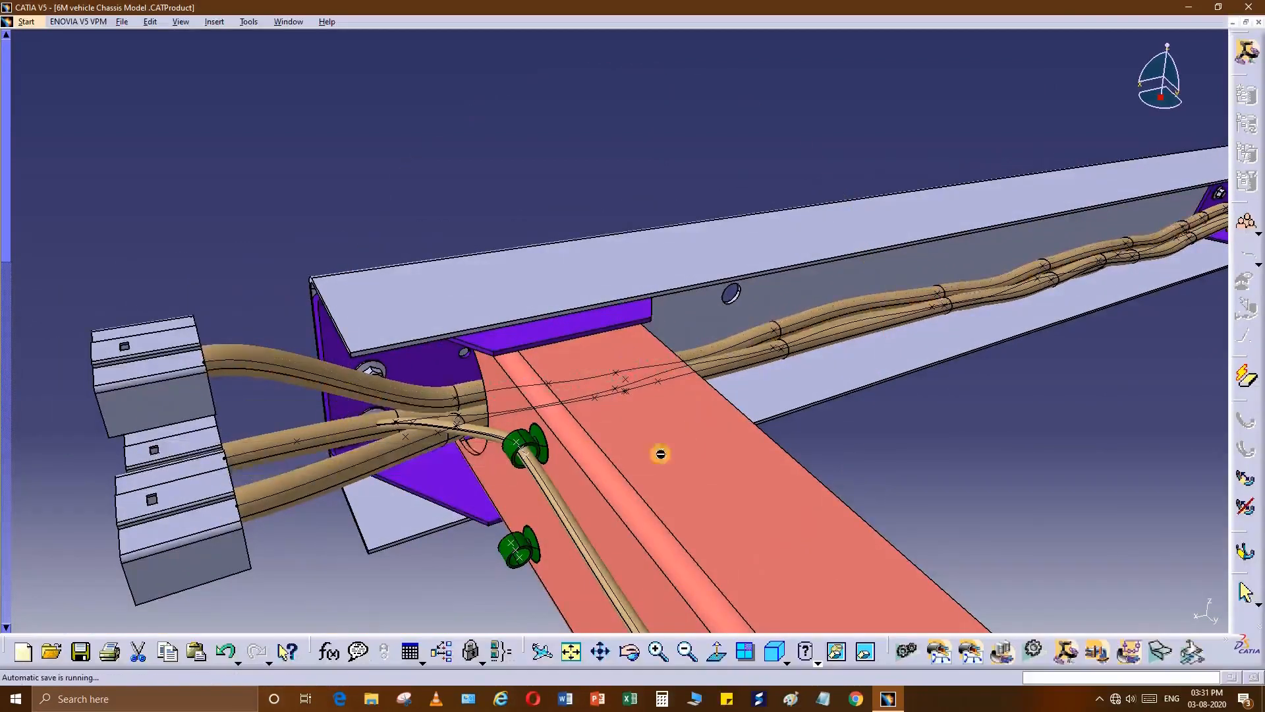
pyautogui.moveTo(697, 444); pyautogui.dragTo(635, 443, button='middle')
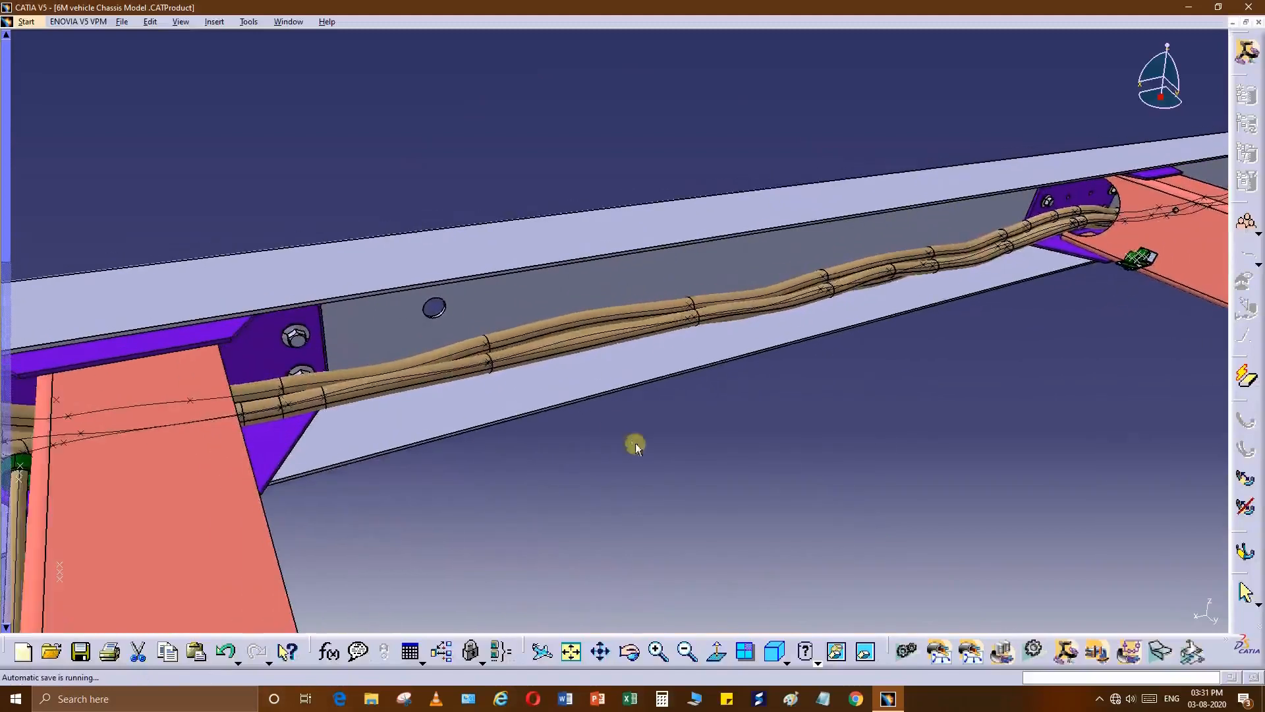
pyautogui.click(557, 325)
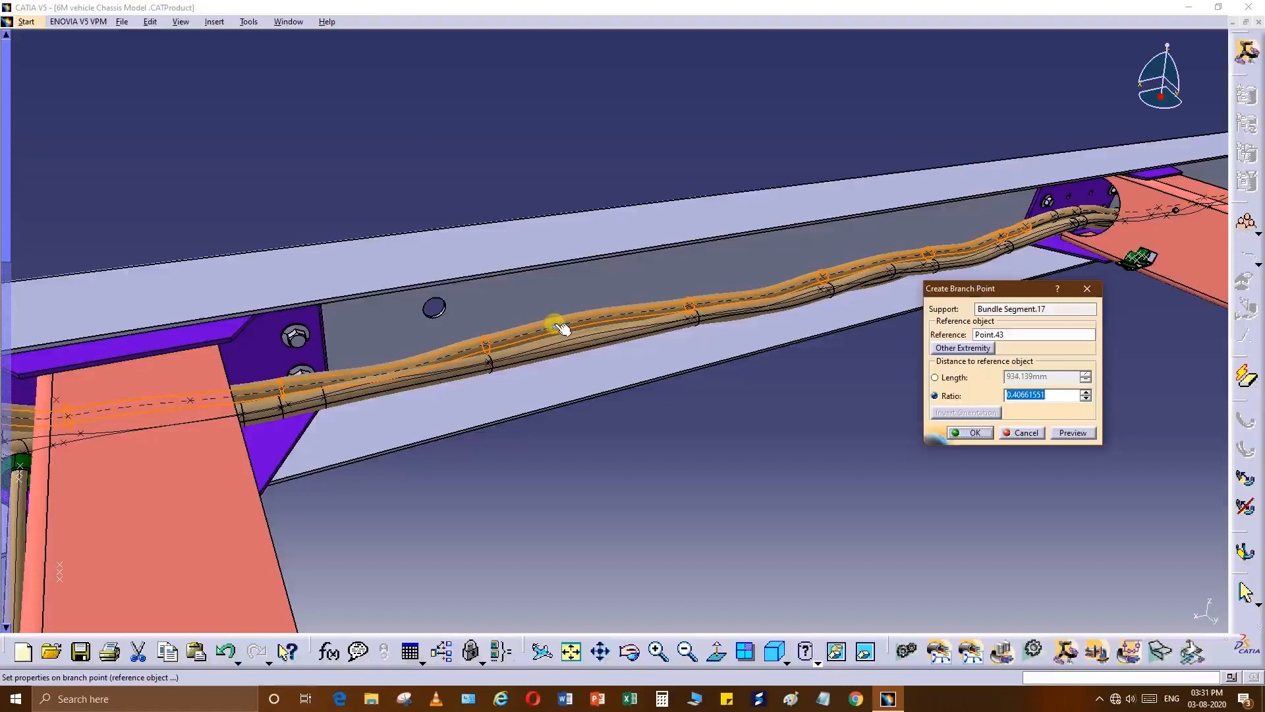
pyautogui.press('Return')
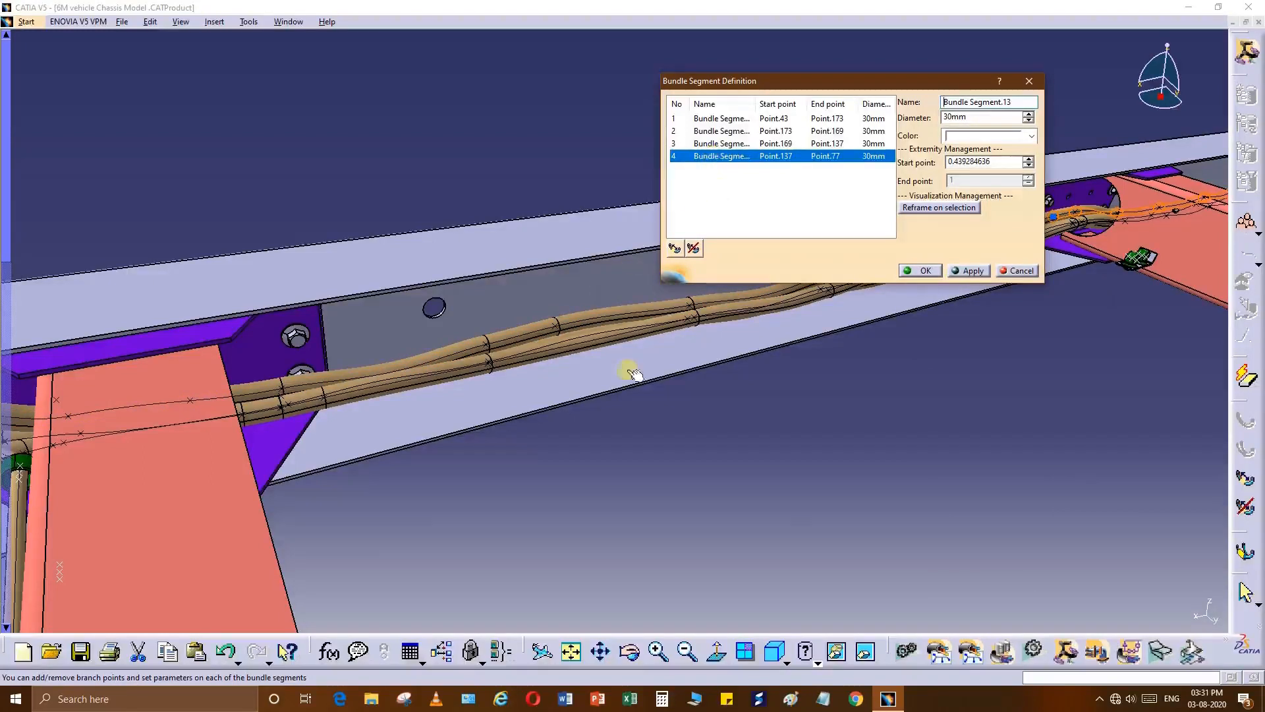
# Remove the newly added branch point from the upper bundle and accept the bundle segment and branch definitions.
pyautogui.moveTo(628, 367); pyautogui.dragTo(597, 385, button='middle')
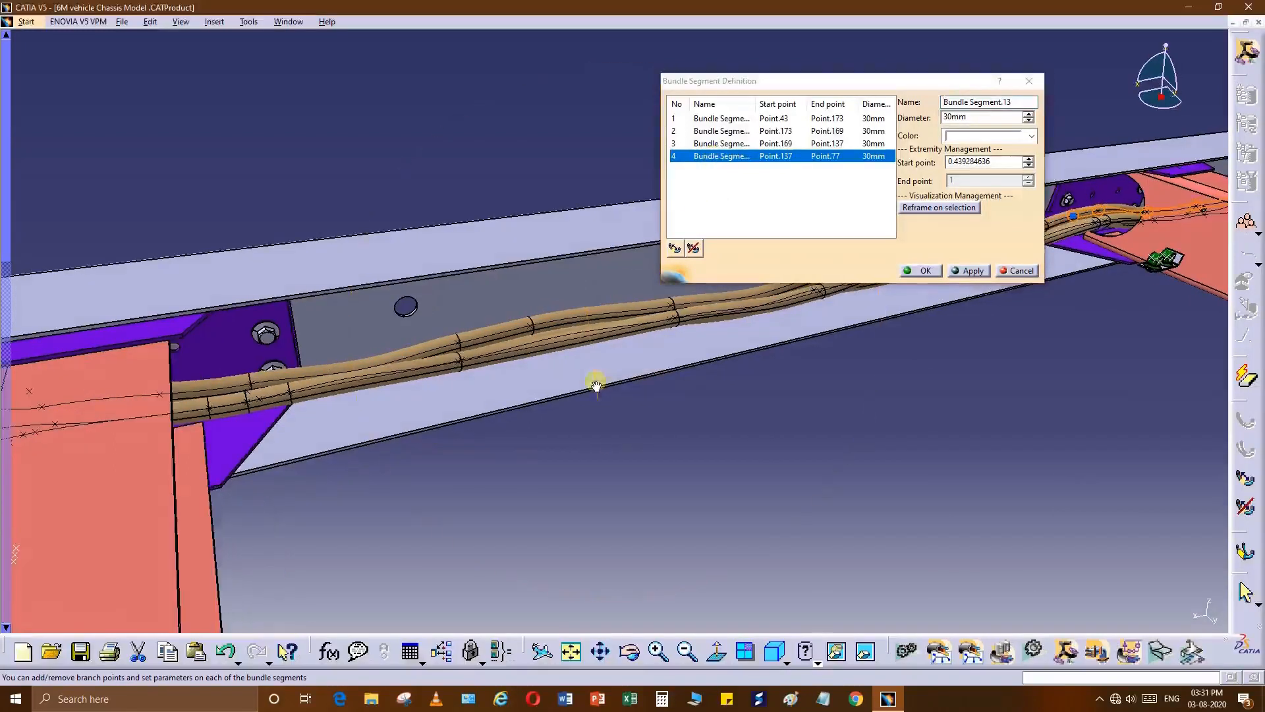
pyautogui.click(695, 247)
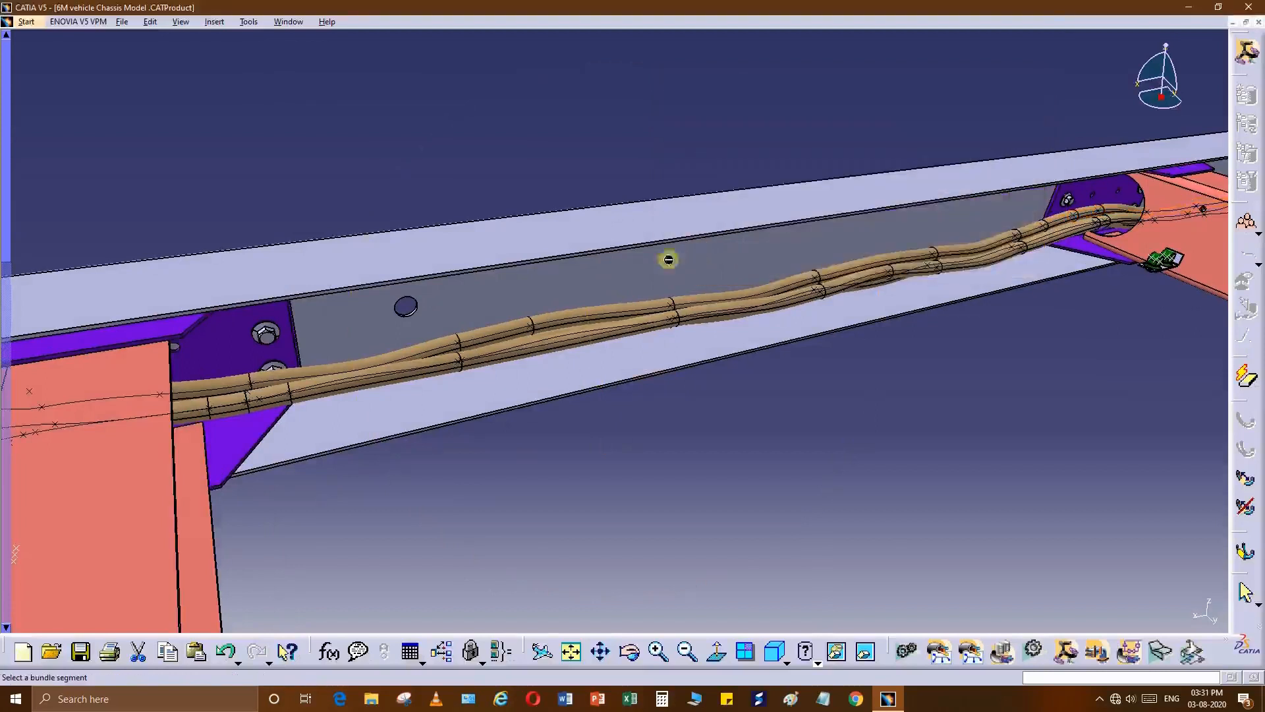
pyautogui.click(459, 344)
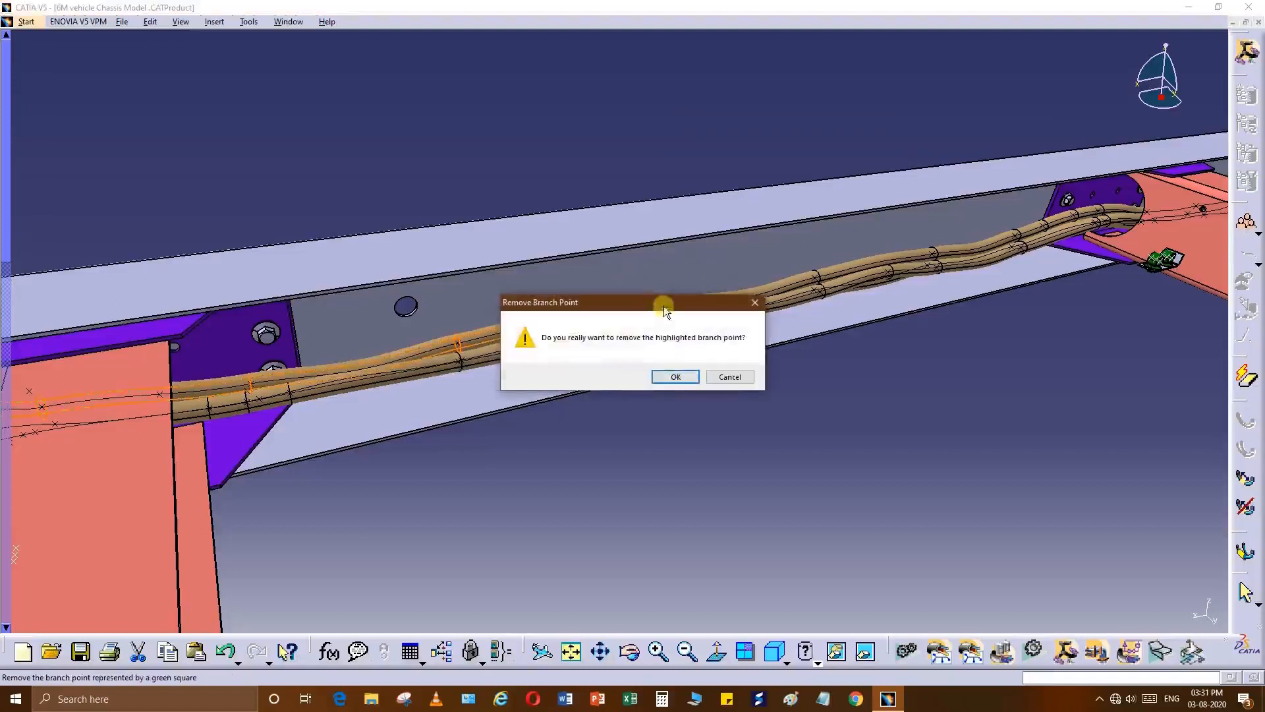
pyautogui.moveTo(658, 303); pyautogui.dragTo(861, 342)
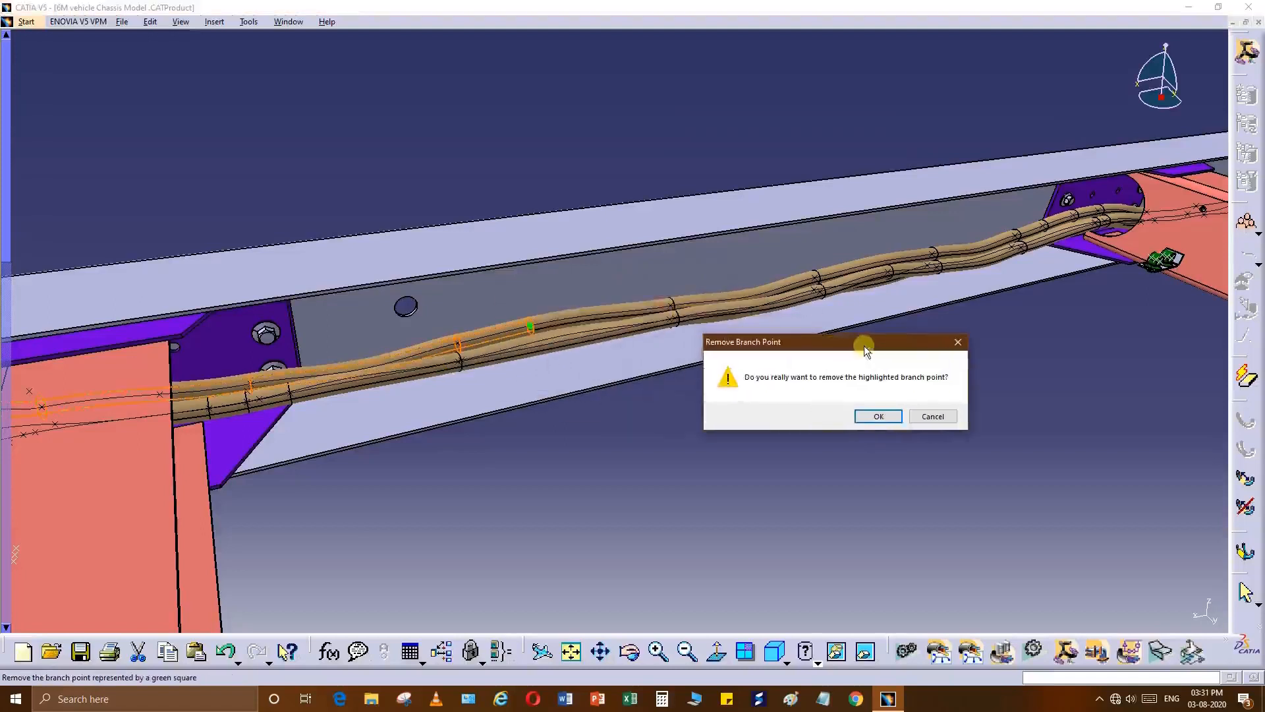
pyautogui.click(899, 416)
pyautogui.moveTo(717, 390); pyautogui.dragTo(706, 413, button='middle')
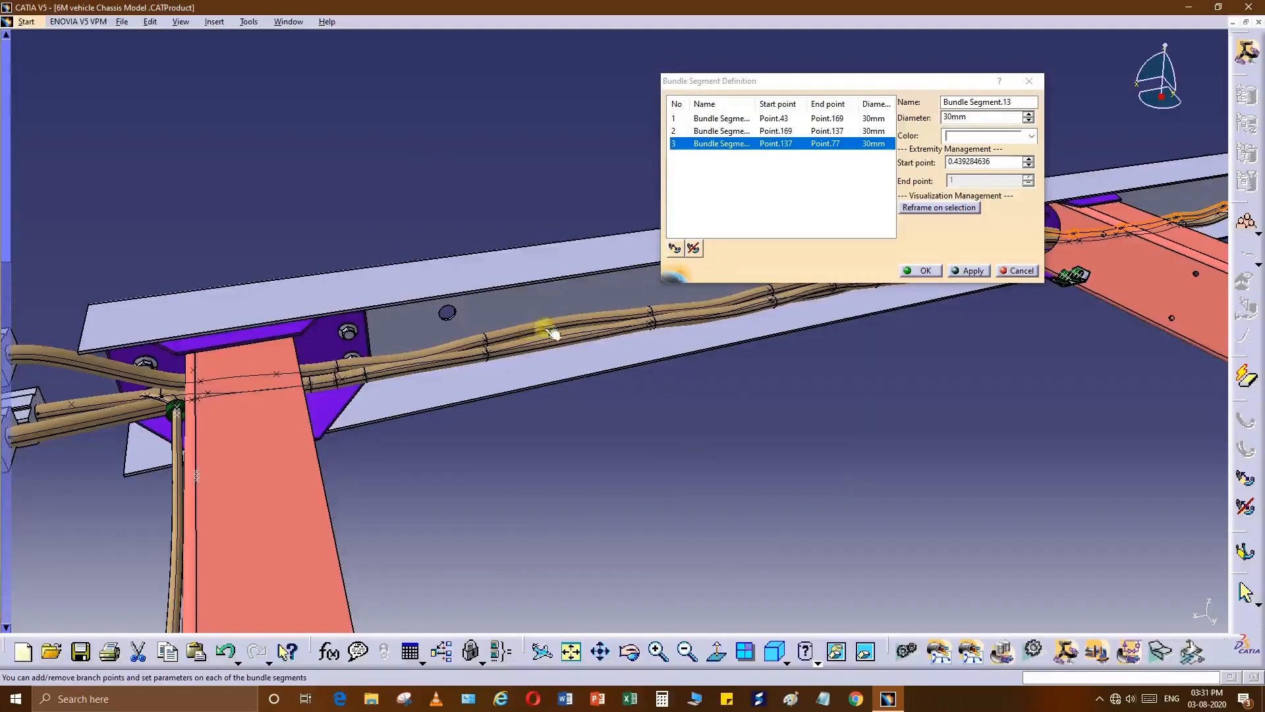
pyautogui.moveTo(554, 334); pyautogui.dragTo(593, 363, button='middle')
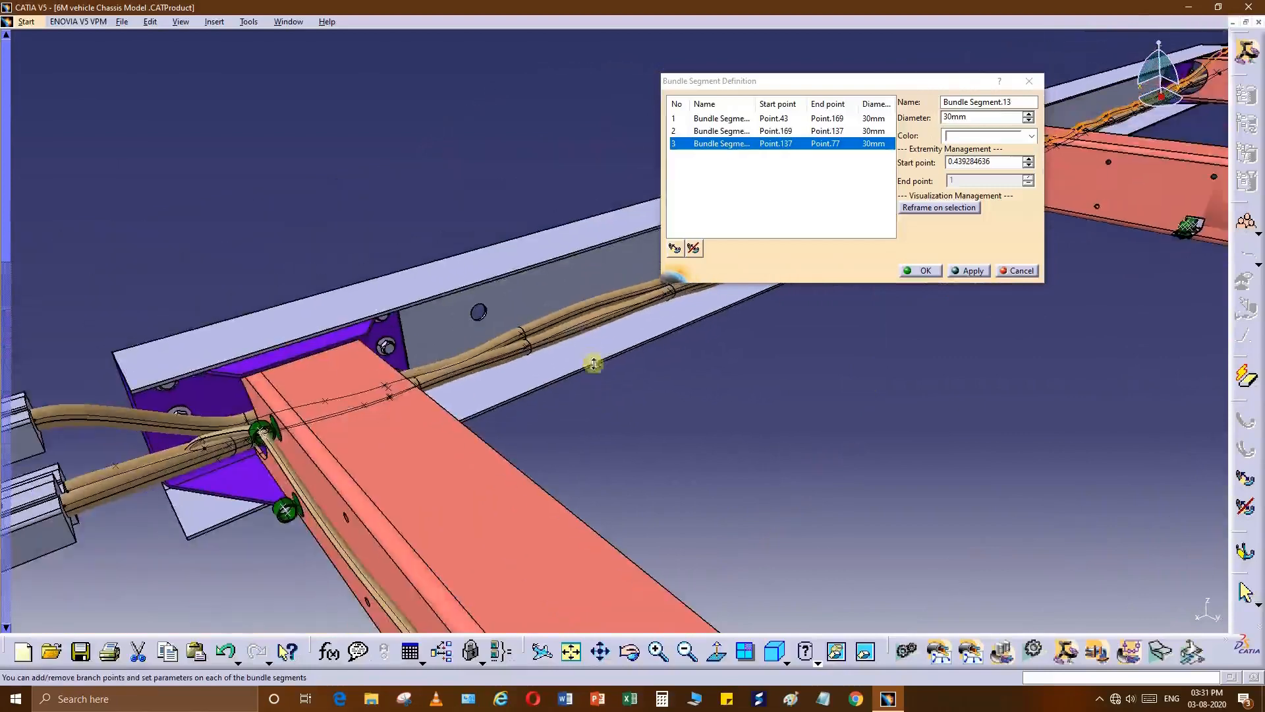
pyautogui.click(932, 276)
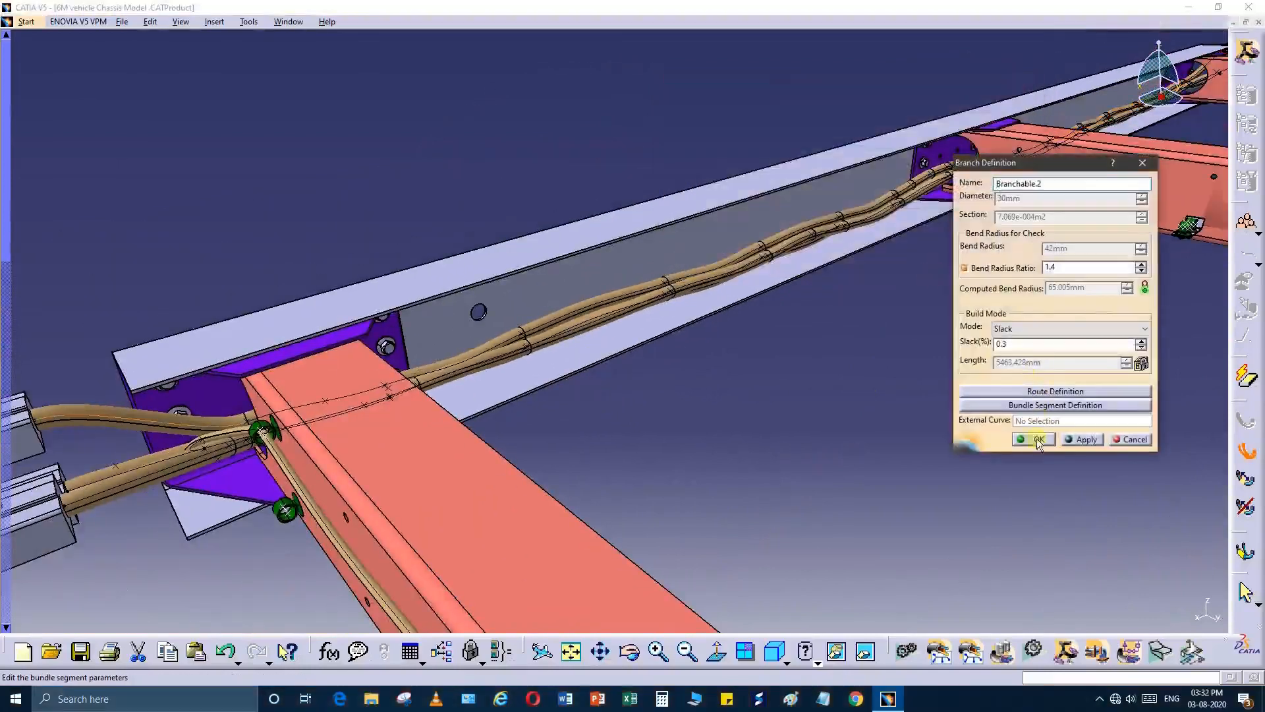
pyautogui.click(1038, 440)
pyautogui.click(729, 393)
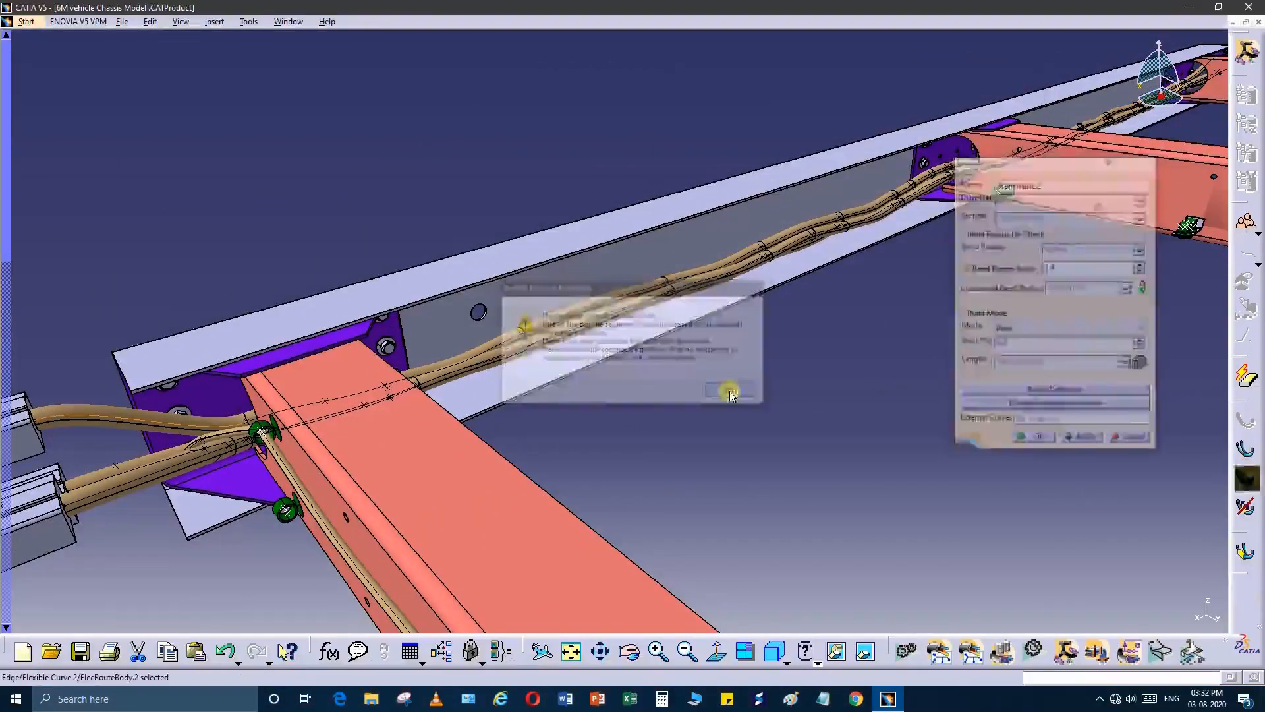
# Add a branch point directly on the upper bundle, a short distance past the round hole in the rail.
pyautogui.moveTo(765, 327); pyautogui.dragTo(602, 475, button='middle')
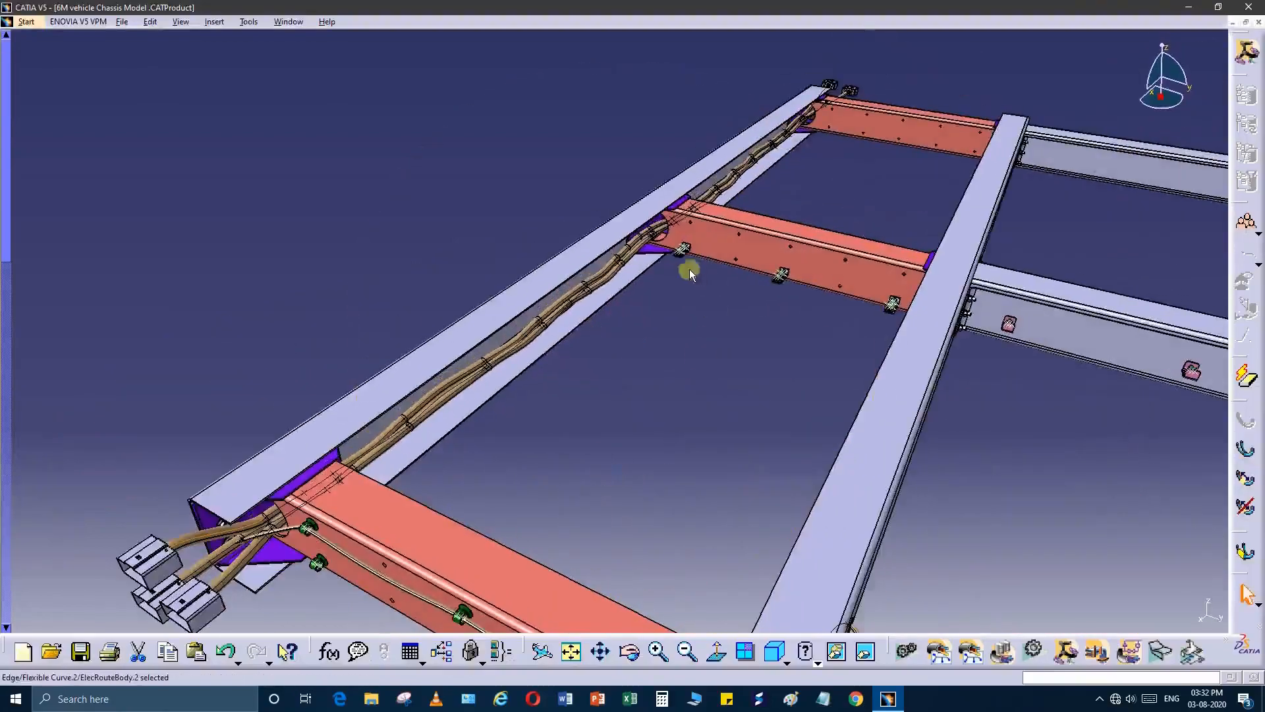
pyautogui.moveTo(689, 270); pyautogui.dragTo(686, 432, button='middle')
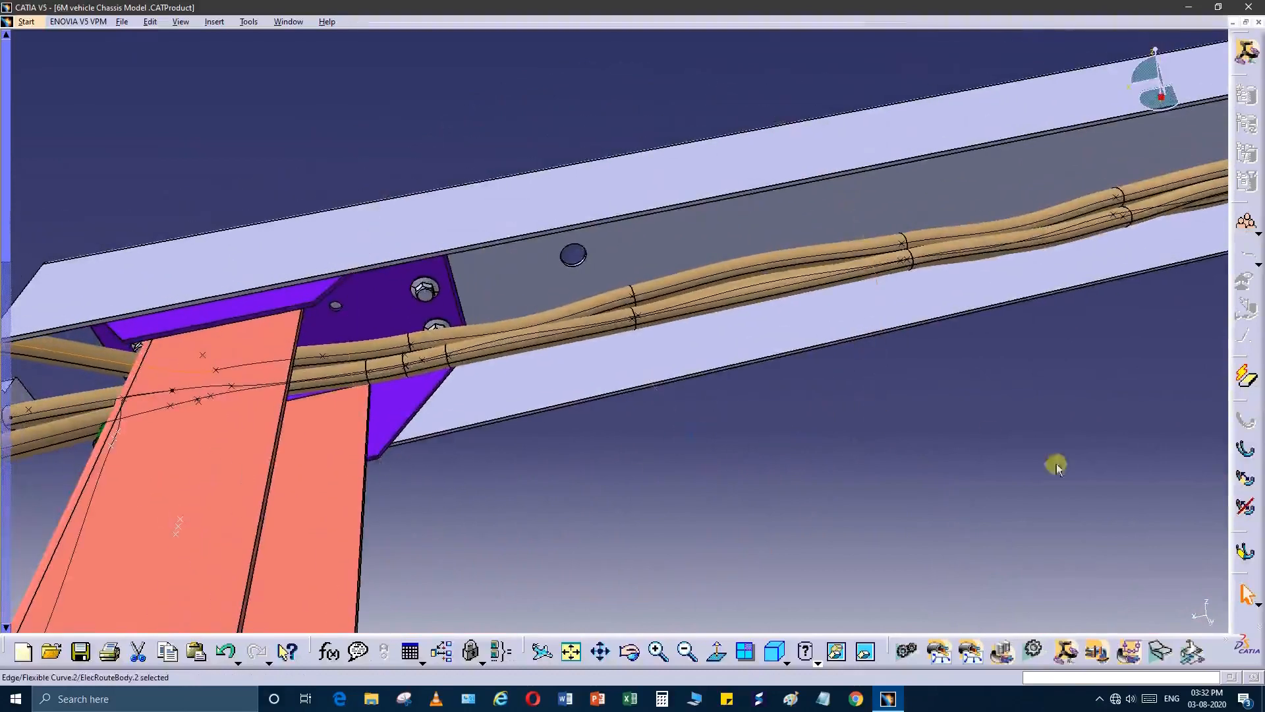
pyautogui.click(1243, 480)
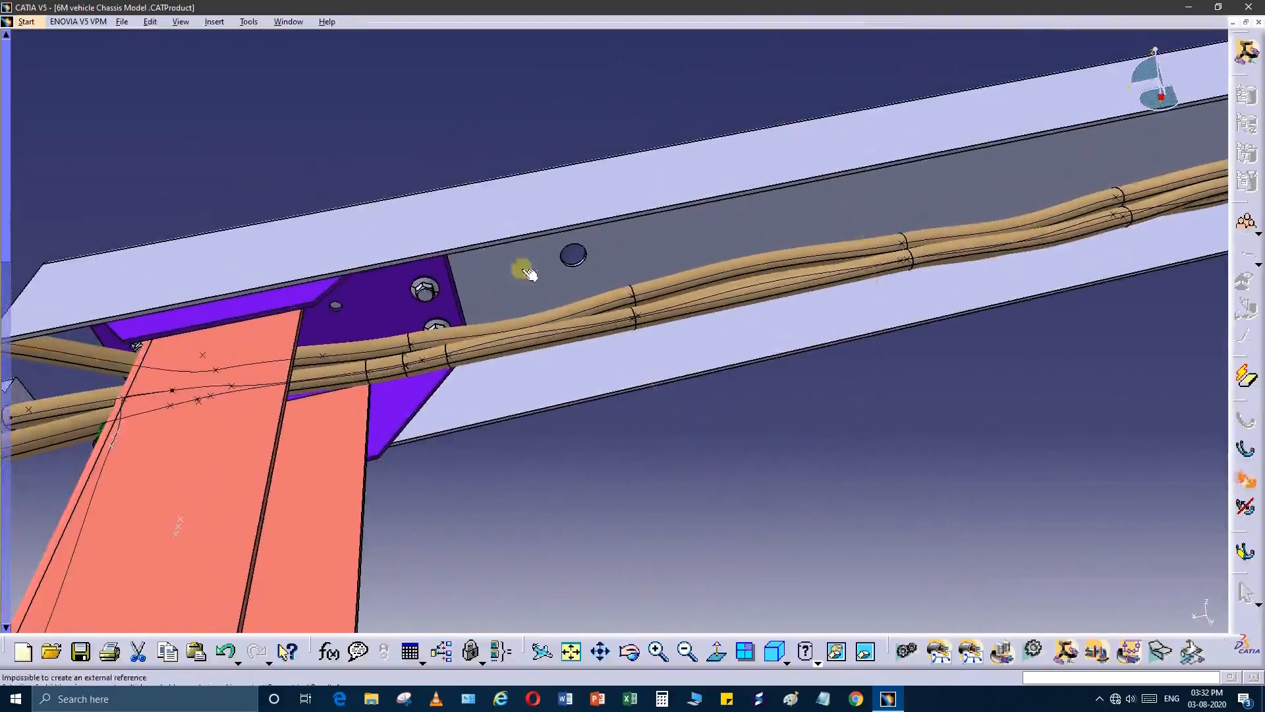
pyautogui.click(671, 291)
pyautogui.click(982, 433)
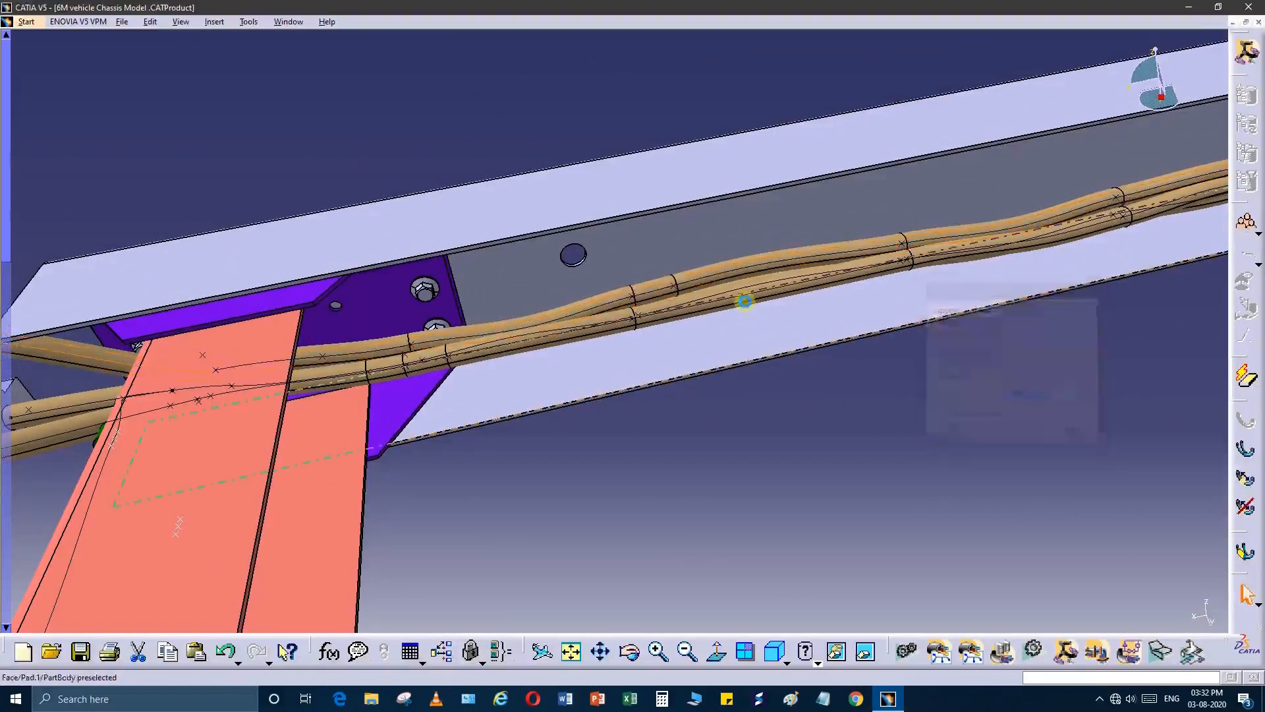
# Add branch points on Bundle Segment.22, referenced from Point.175, and on Bundle Segment.23 at a ratio of about 0.206 from Point.177.
pyautogui.click(1246, 480)
pyautogui.click(776, 263)
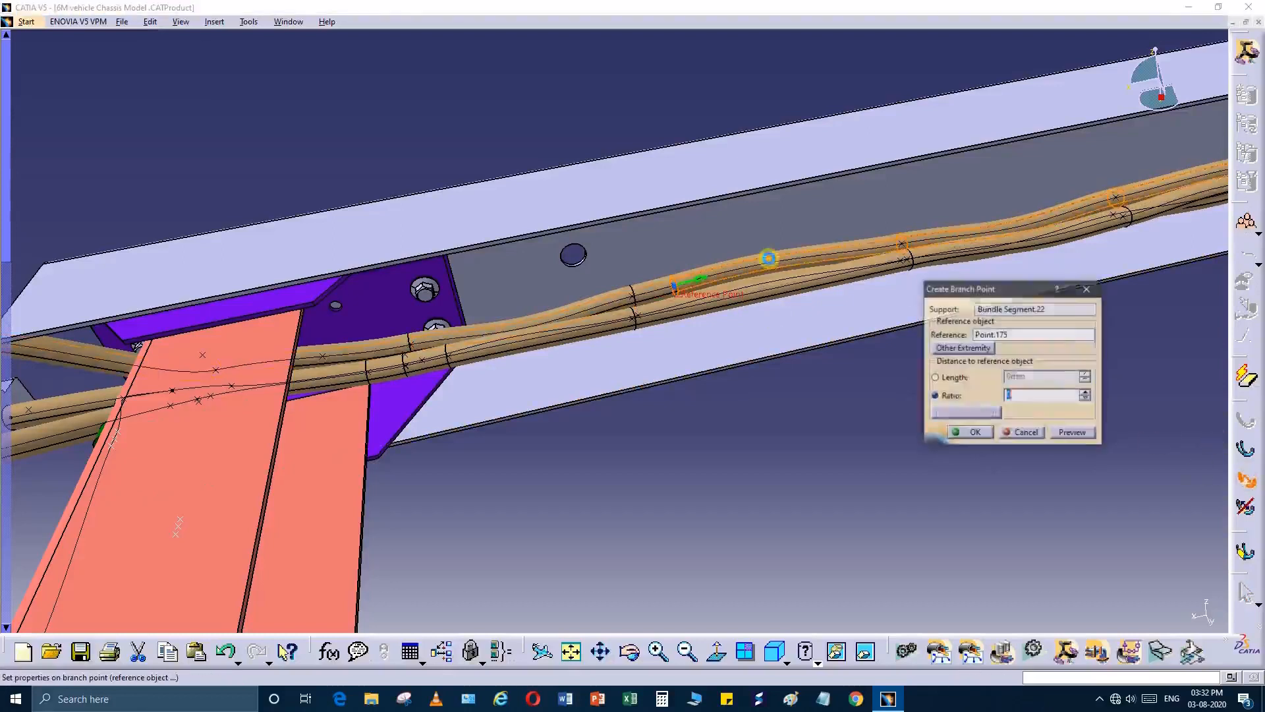
pyautogui.click(979, 431)
pyautogui.click(1245, 506)
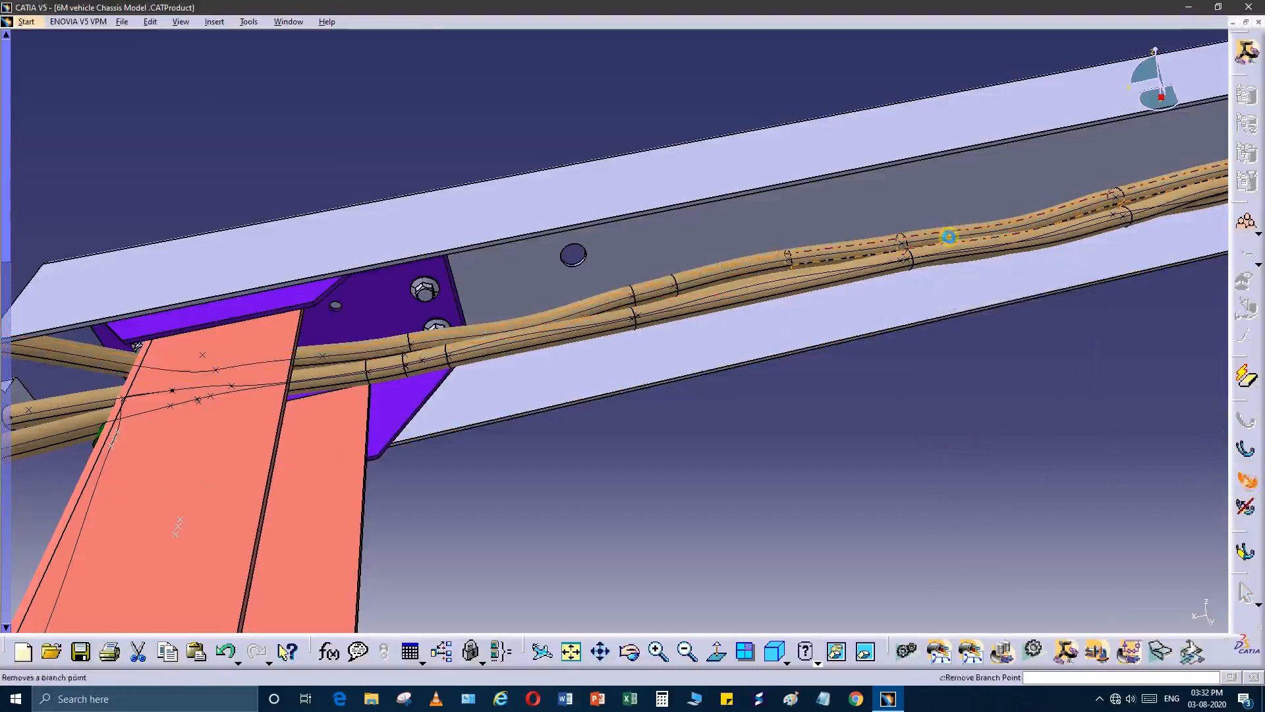
pyautogui.click(949, 236)
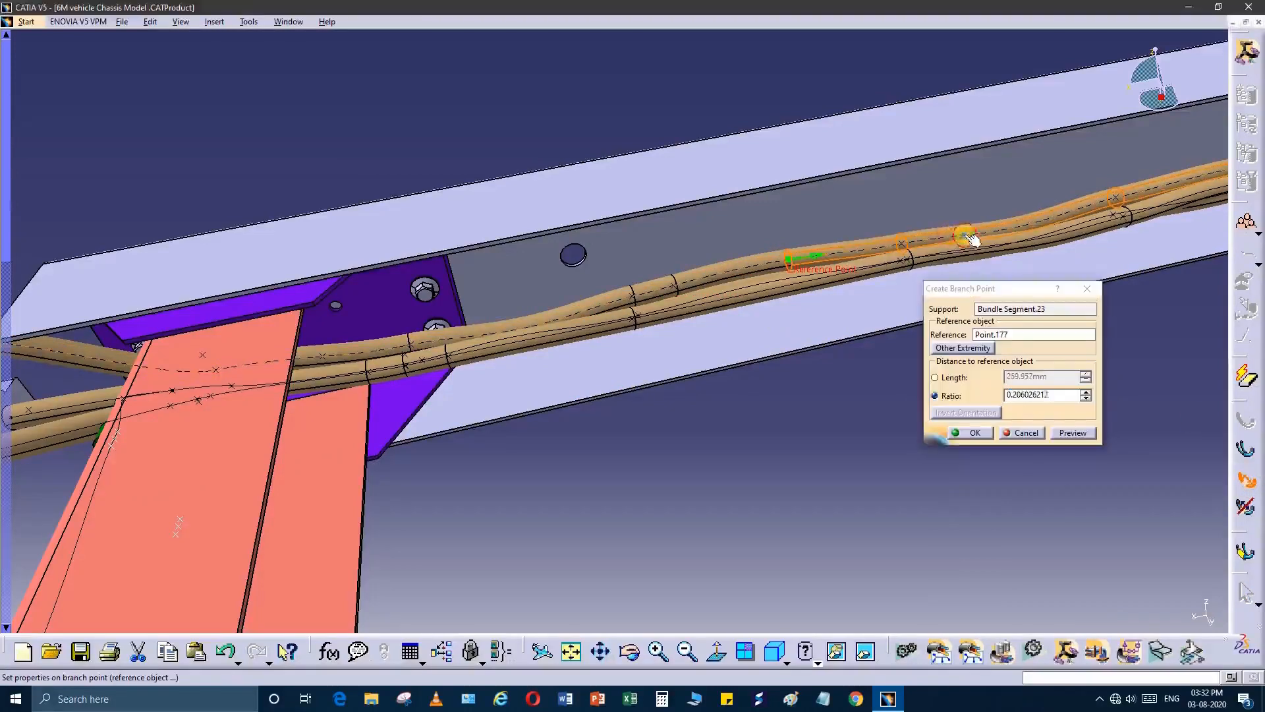
pyautogui.click(973, 434)
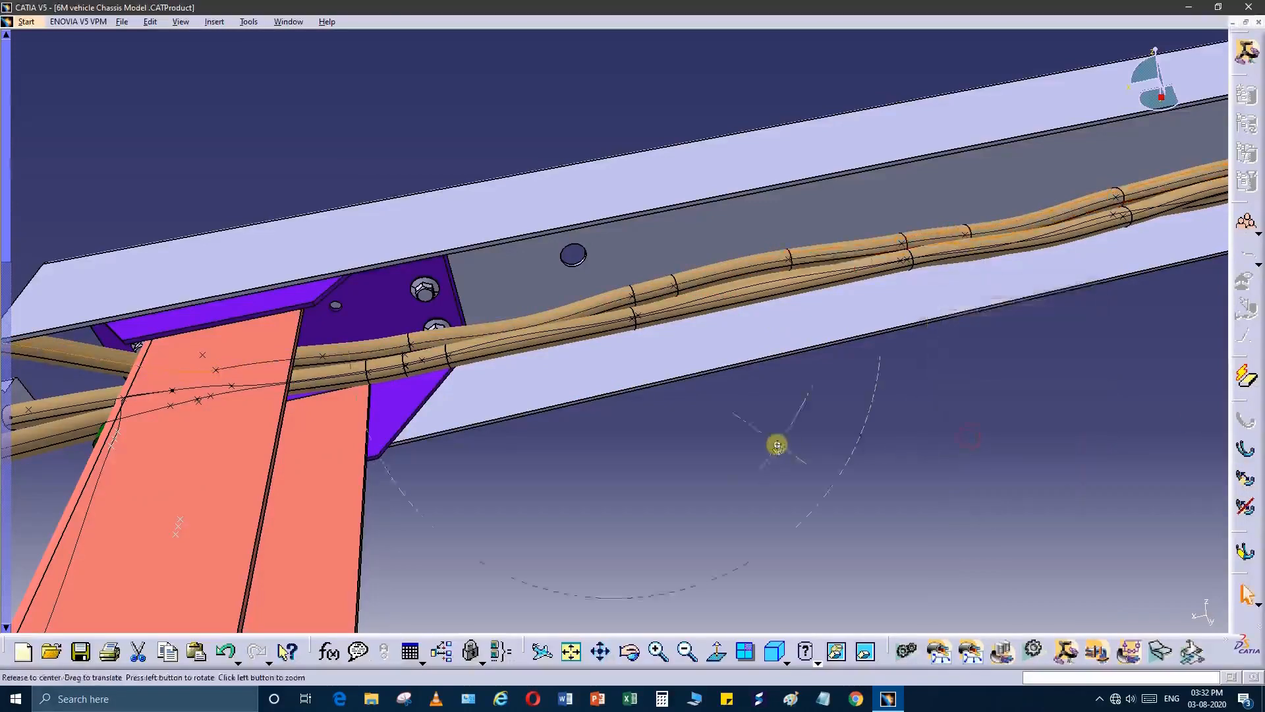
# Open the bundle segment definition of Branchable.2 and examine the extents of Bundle Segment.24, Bundle Segment.19 and the segment ending at Point.77.
pyautogui.moveTo(777, 444); pyautogui.dragTo(695, 435, button='middle')
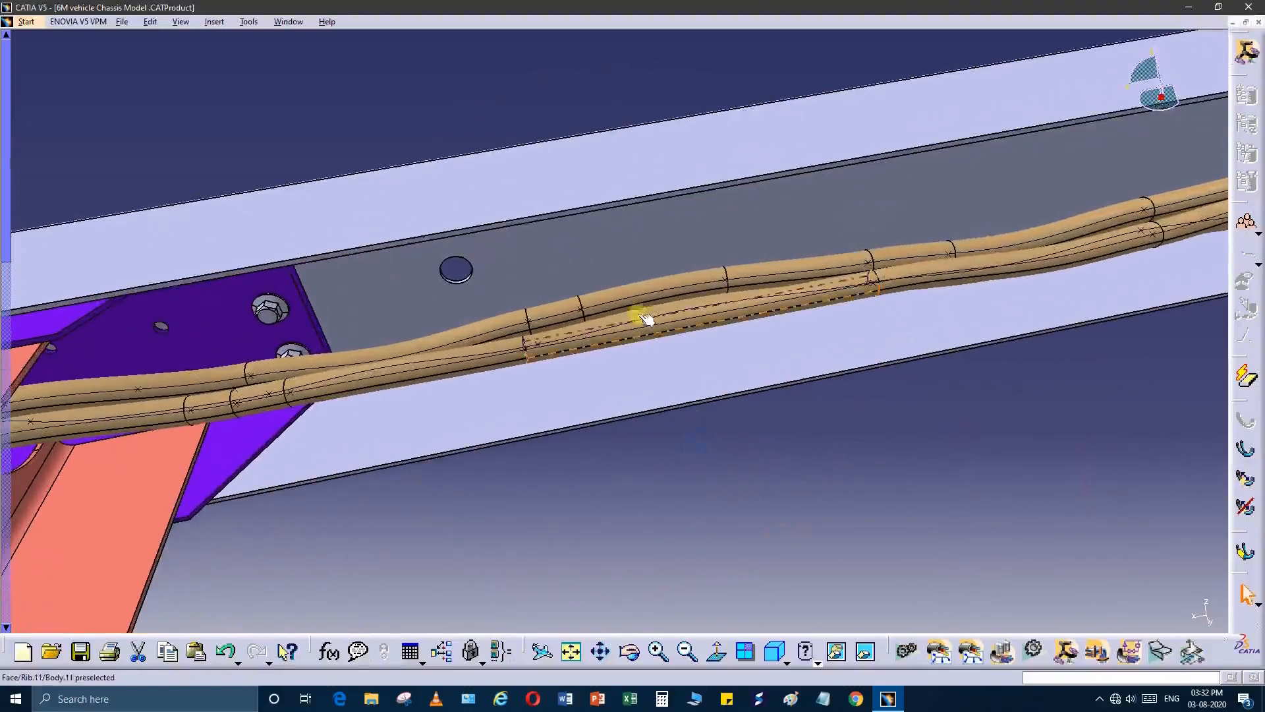
pyautogui.doubleClick(645, 302)
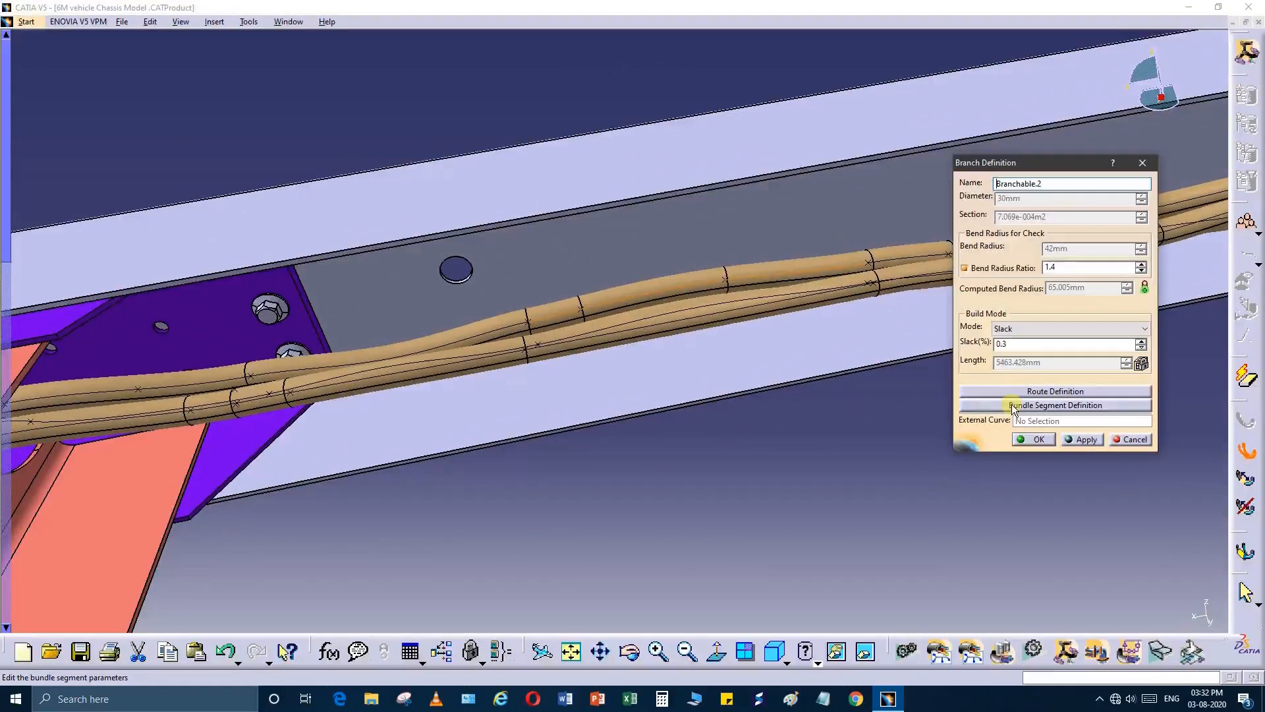
pyautogui.click(1013, 405)
pyautogui.moveTo(752, 400); pyautogui.dragTo(698, 438, button='middle')
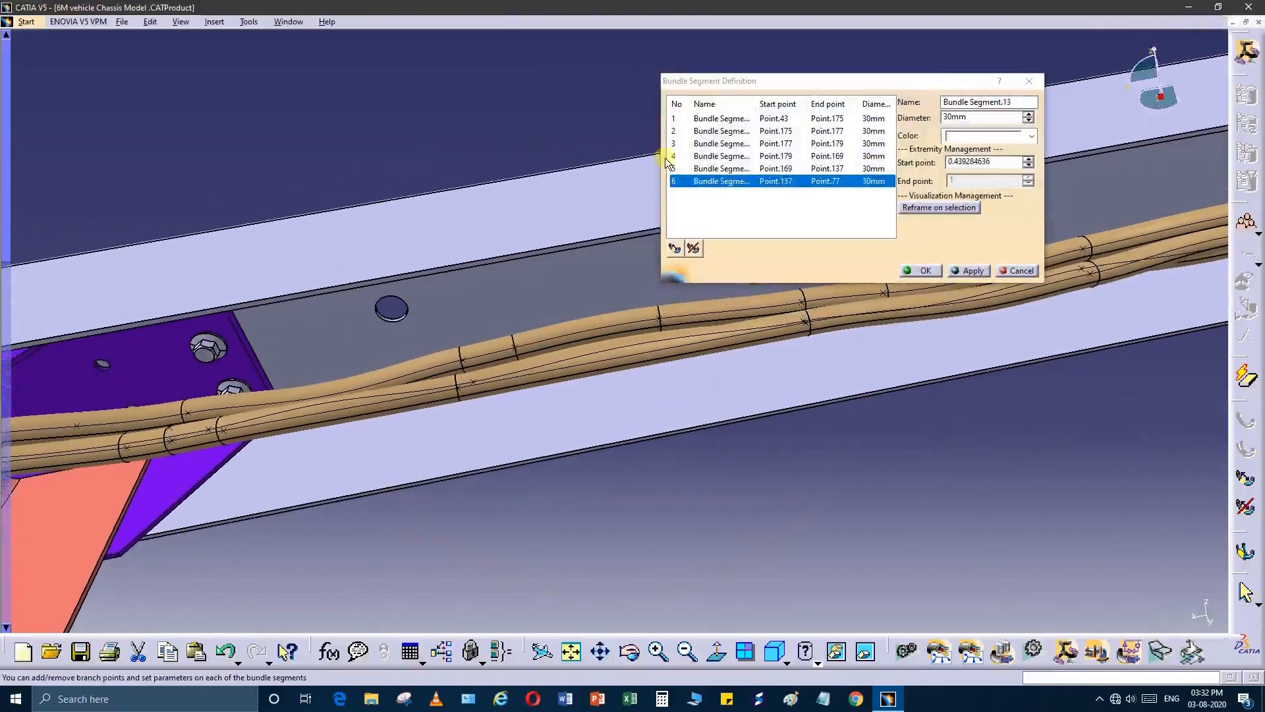
pyautogui.click(728, 155)
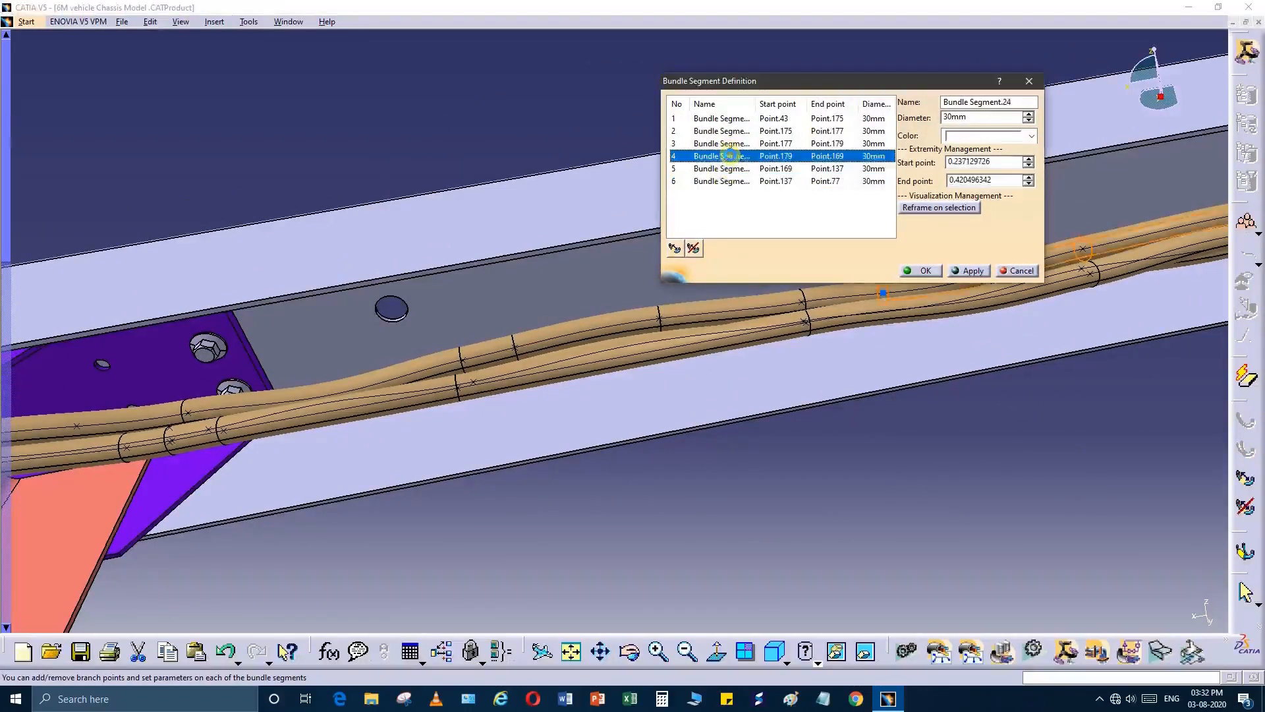
pyautogui.moveTo(684, 469); pyautogui.dragTo(612, 505, button='middle')
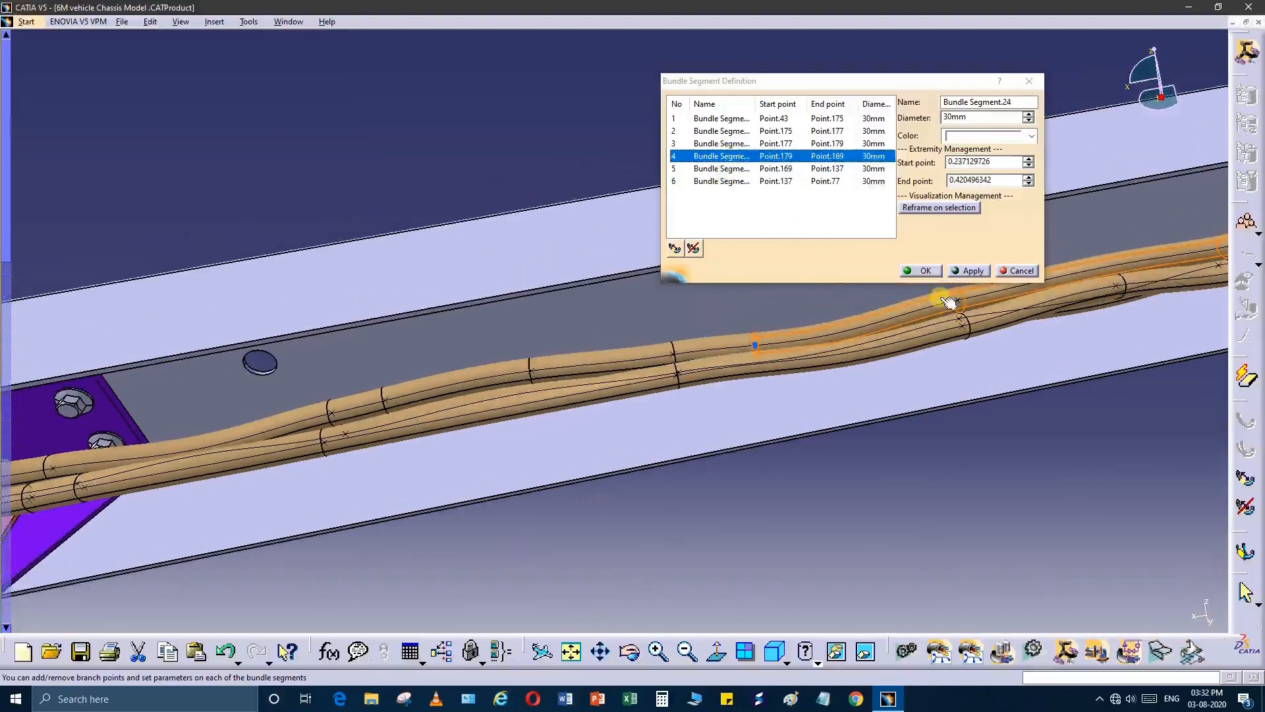
pyautogui.click(729, 168)
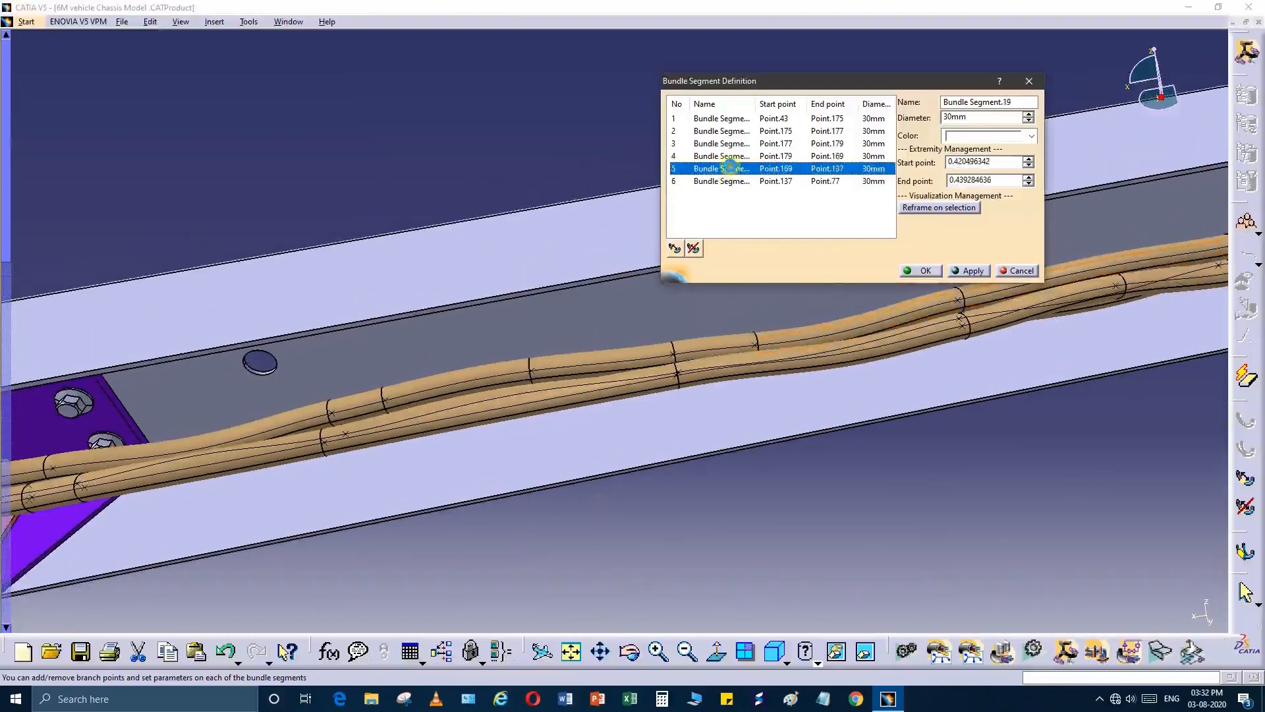
pyautogui.keyDown('ctrl'); pyautogui.moveTo(727, 259); pyautogui.dragTo(725, 394, button='middle'); pyautogui.keyUp('ctrl')
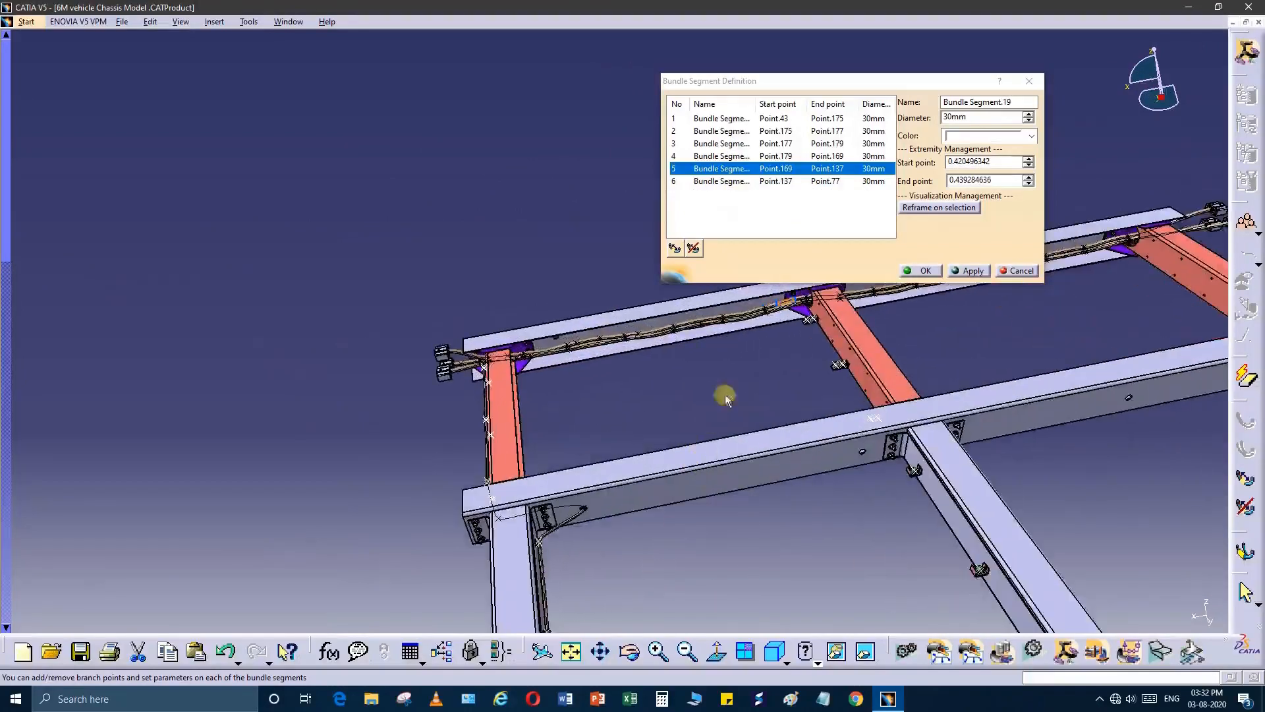
pyautogui.click(730, 180)
# Examine where Bundle Segment.17, Bundle Segment.22 and Bundle Segment.23 start and end along the upper bundle.
pyautogui.keyDown('ctrl'); pyautogui.moveTo(704, 404); pyautogui.dragTo(672, 297, button='middle'); pyautogui.keyUp('ctrl')
pyautogui.moveTo(653, 528); pyautogui.dragTo(783, 537, button='middle')
pyautogui.click(758, 118)
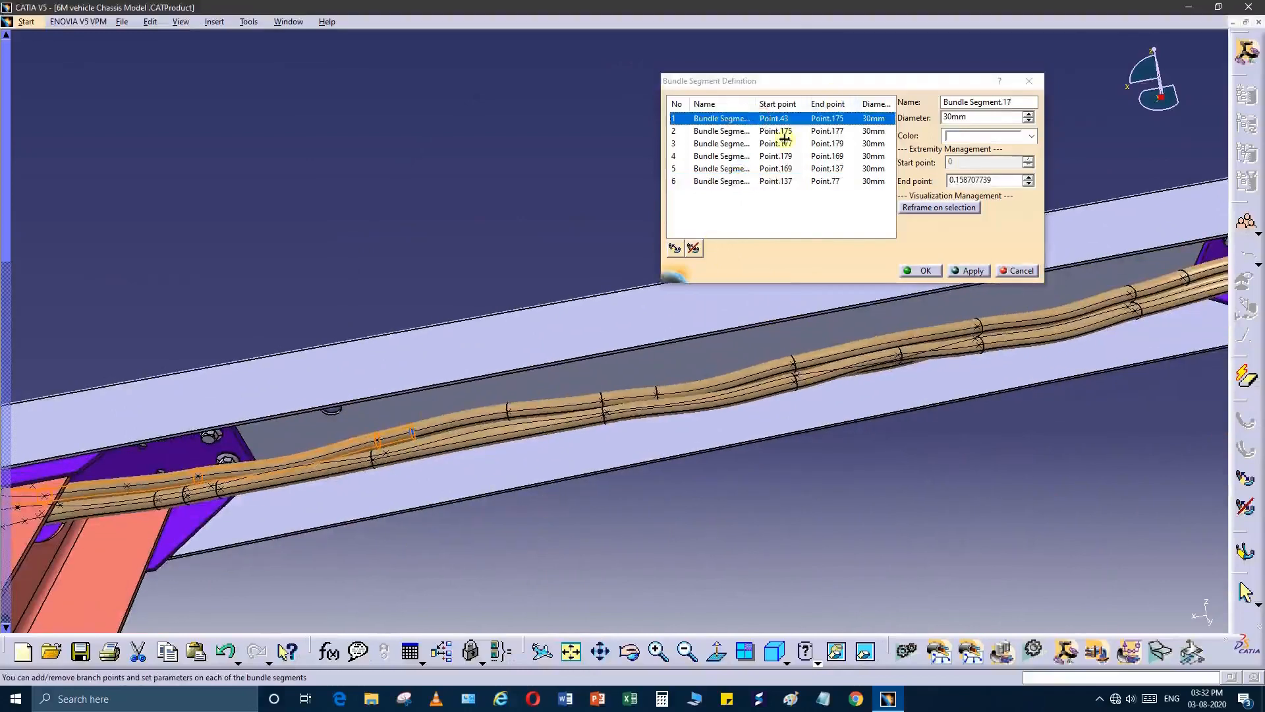
pyautogui.click(783, 132)
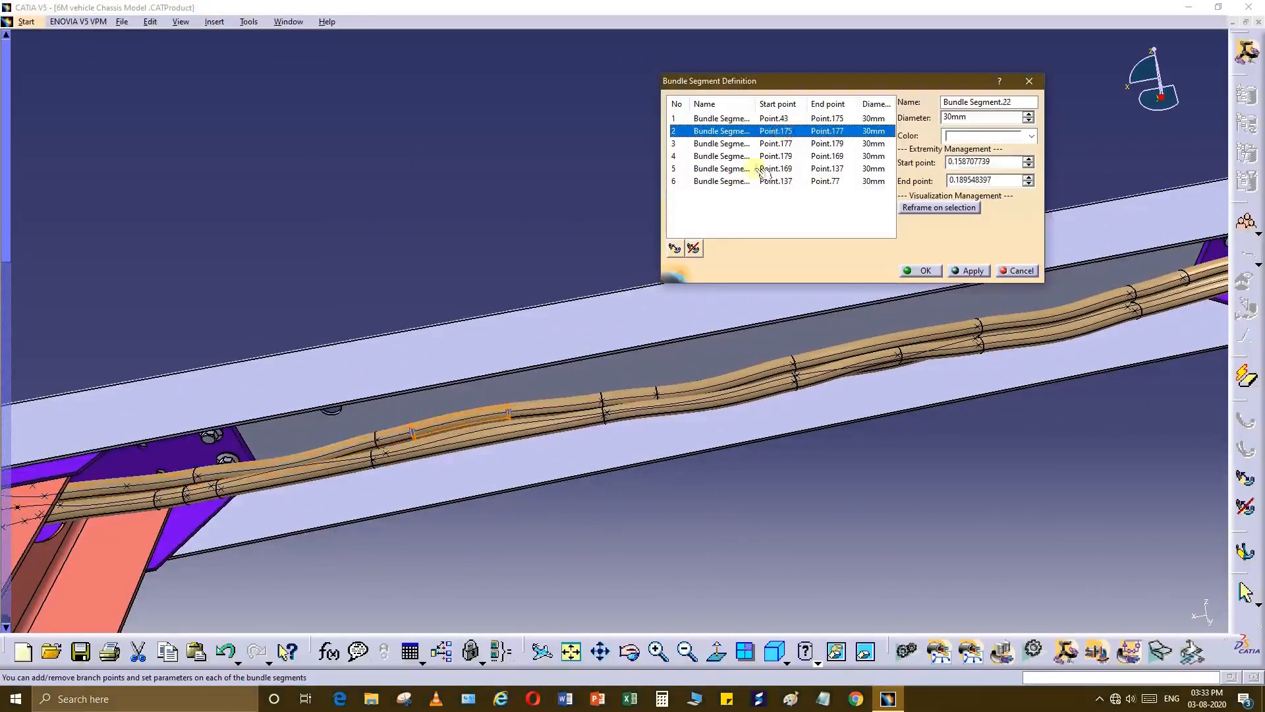
pyautogui.click(783, 144)
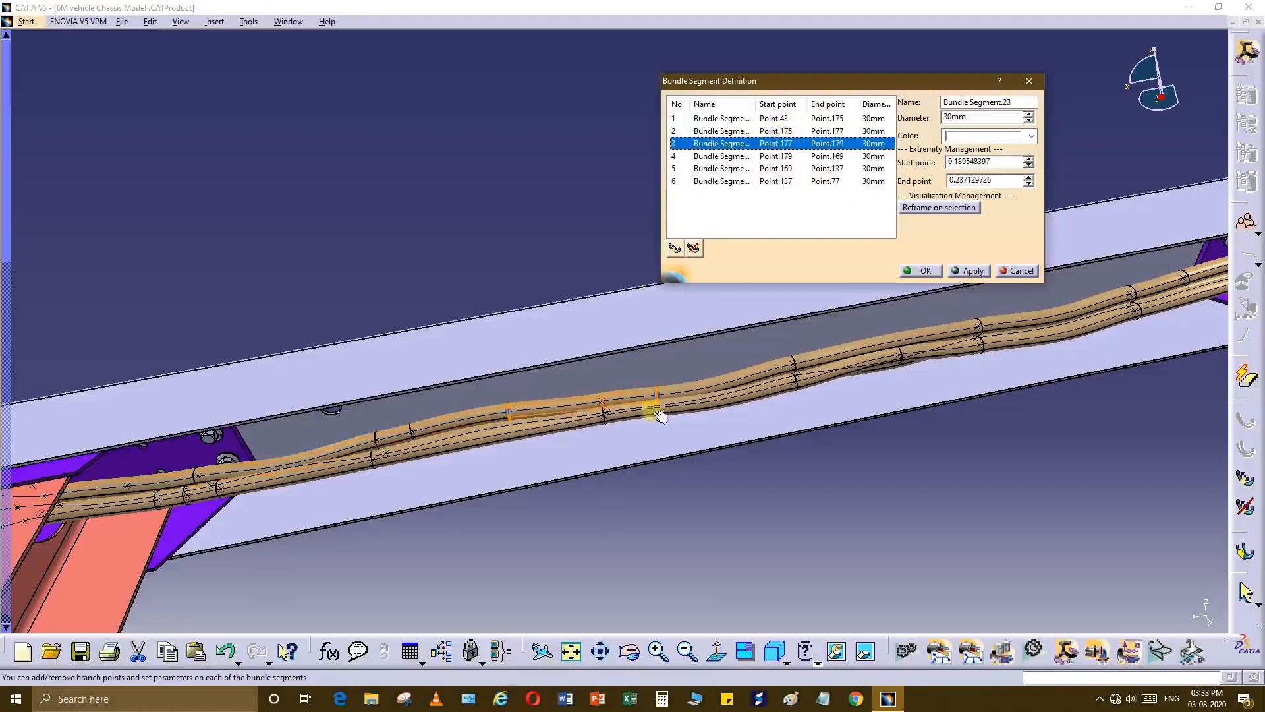
pyautogui.moveTo(661, 417); pyautogui.dragTo(655, 448, button='middle')
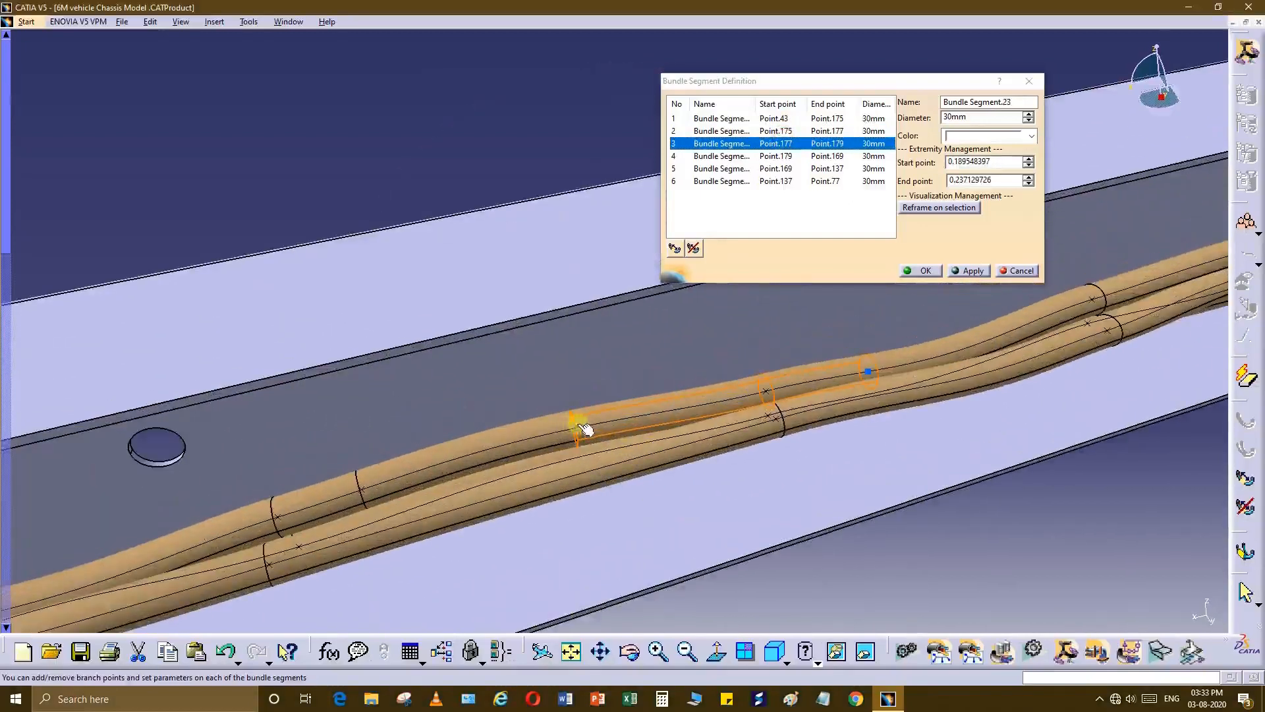
pyautogui.moveTo(475, 473); pyautogui.dragTo(688, 429, button='middle')
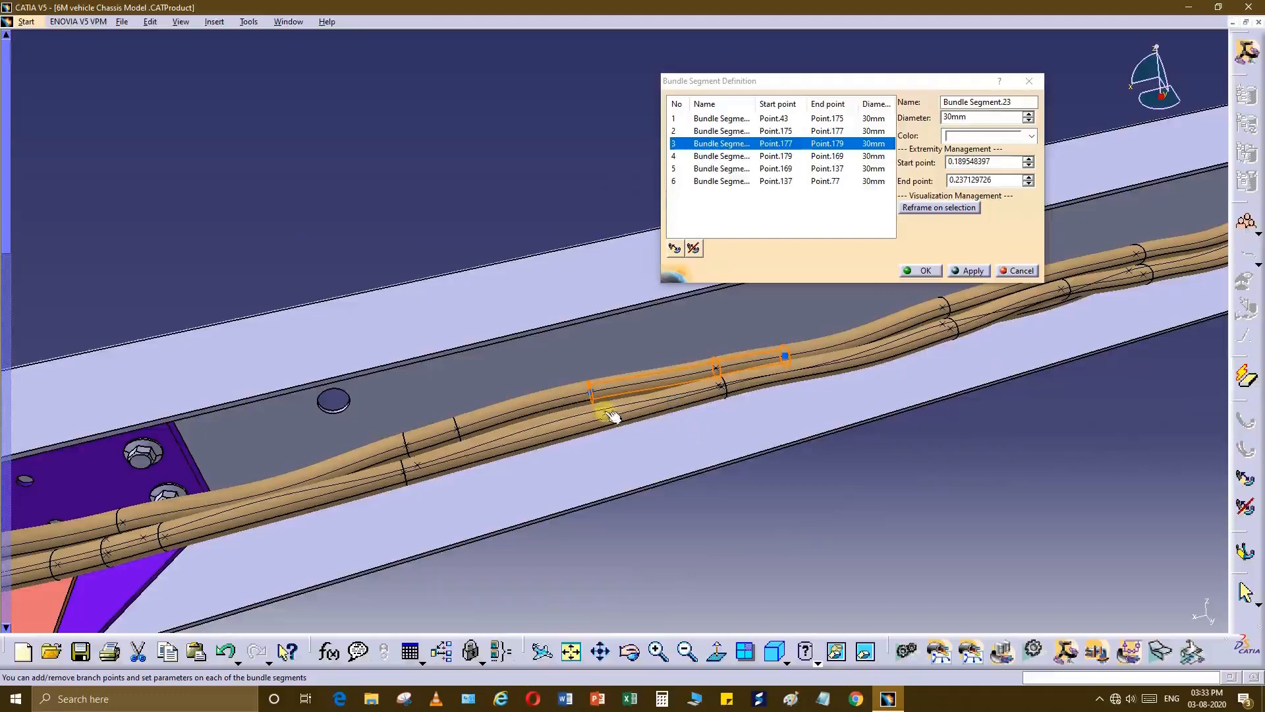
# Set the start point of Bundle Segment.23 on the upper bundle to 0.199548397.
pyautogui.moveTo(576, 454); pyautogui.dragTo(593, 428, button='middle')
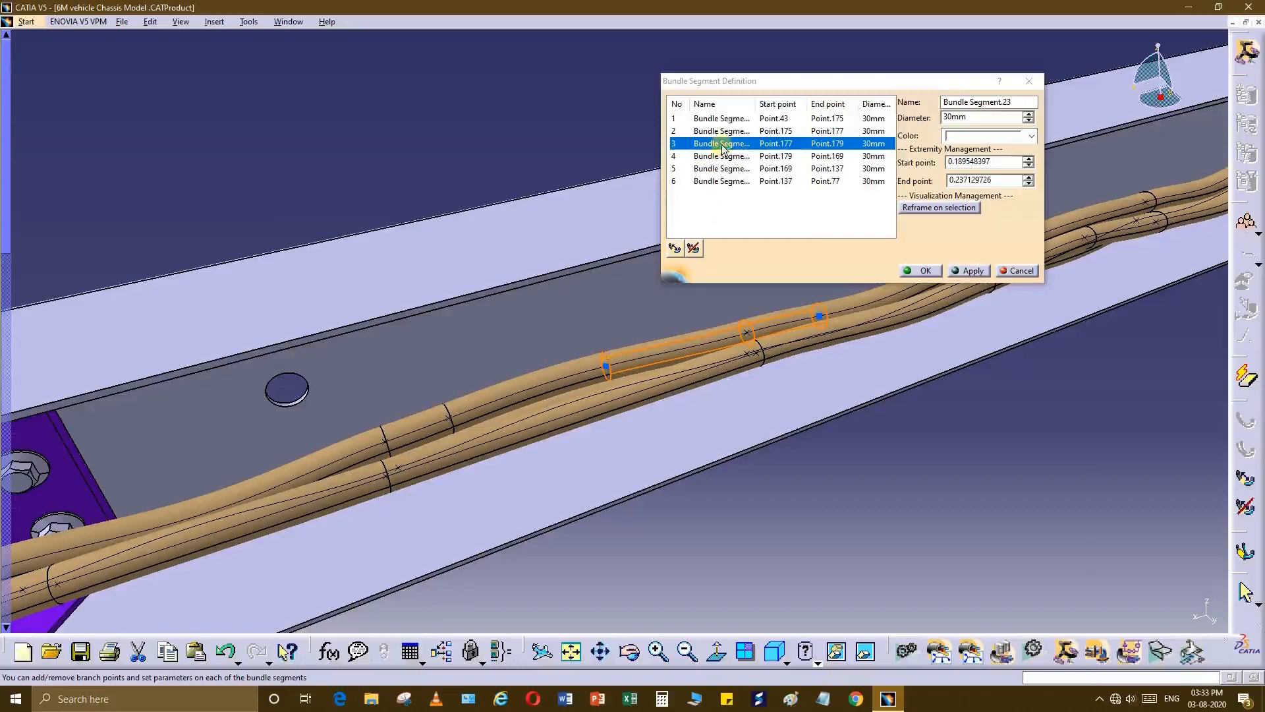
pyautogui.click(1029, 162)
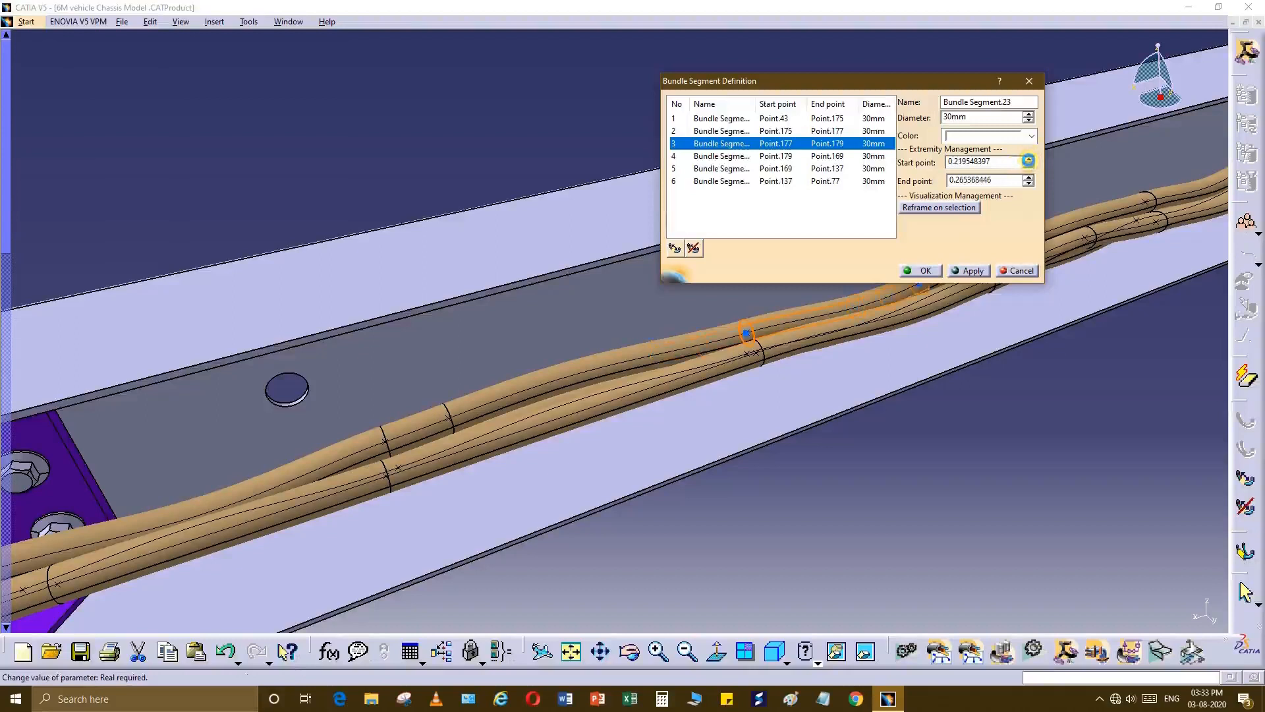
pyautogui.click(1026, 168)
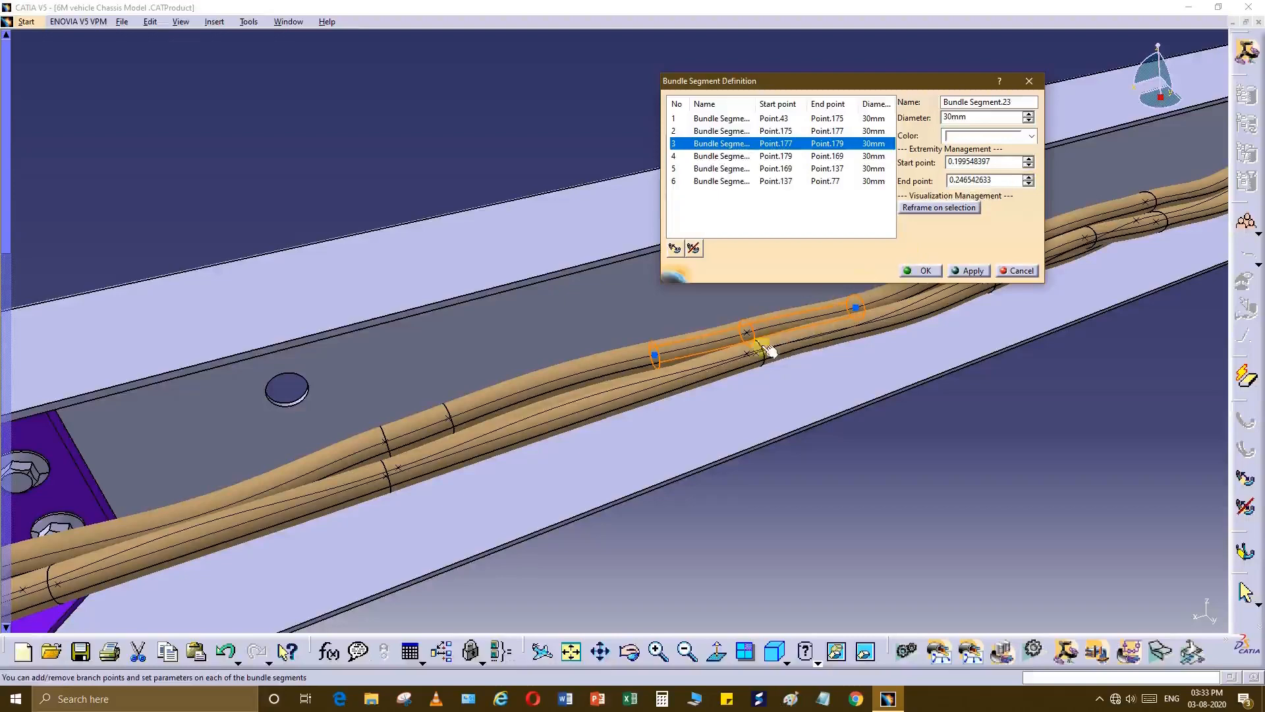
# Extend the end point of Bundle Segment.23 to 0.346542633 and accept the segment and branch definitions.
pyautogui.click(1028, 177)
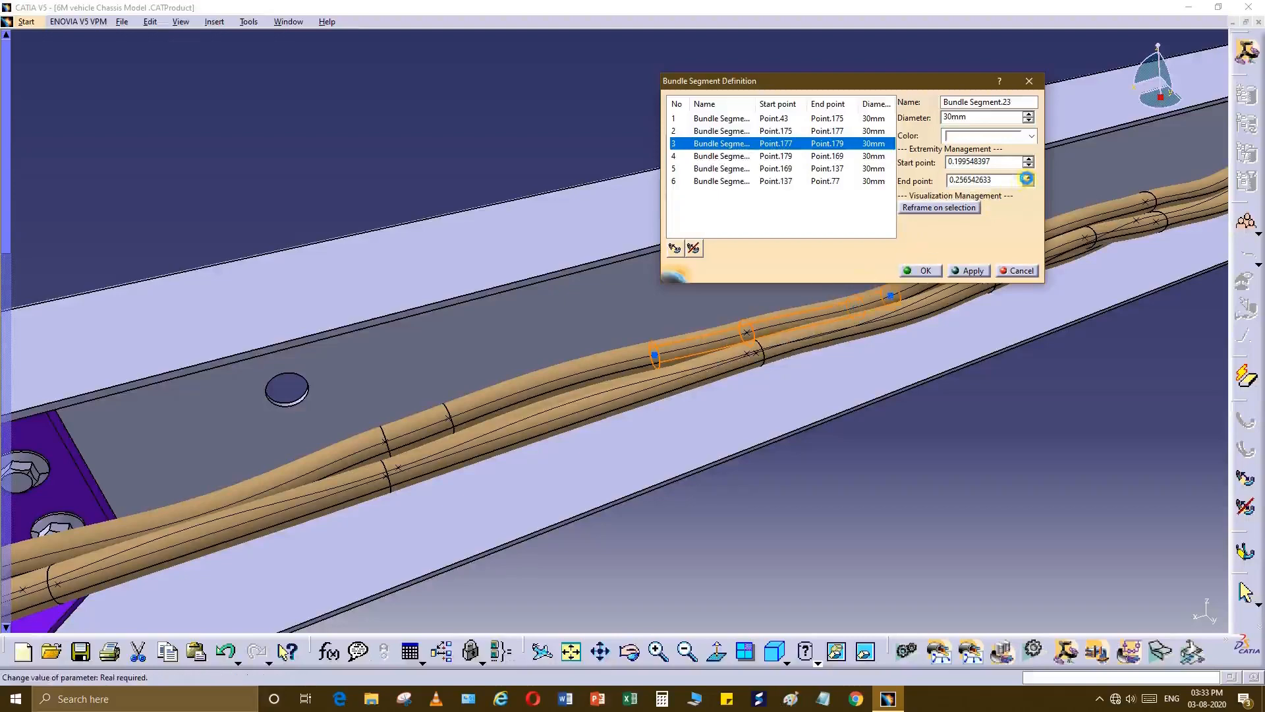
pyautogui.moveTo(854, 398); pyautogui.dragTo(674, 508, button='middle')
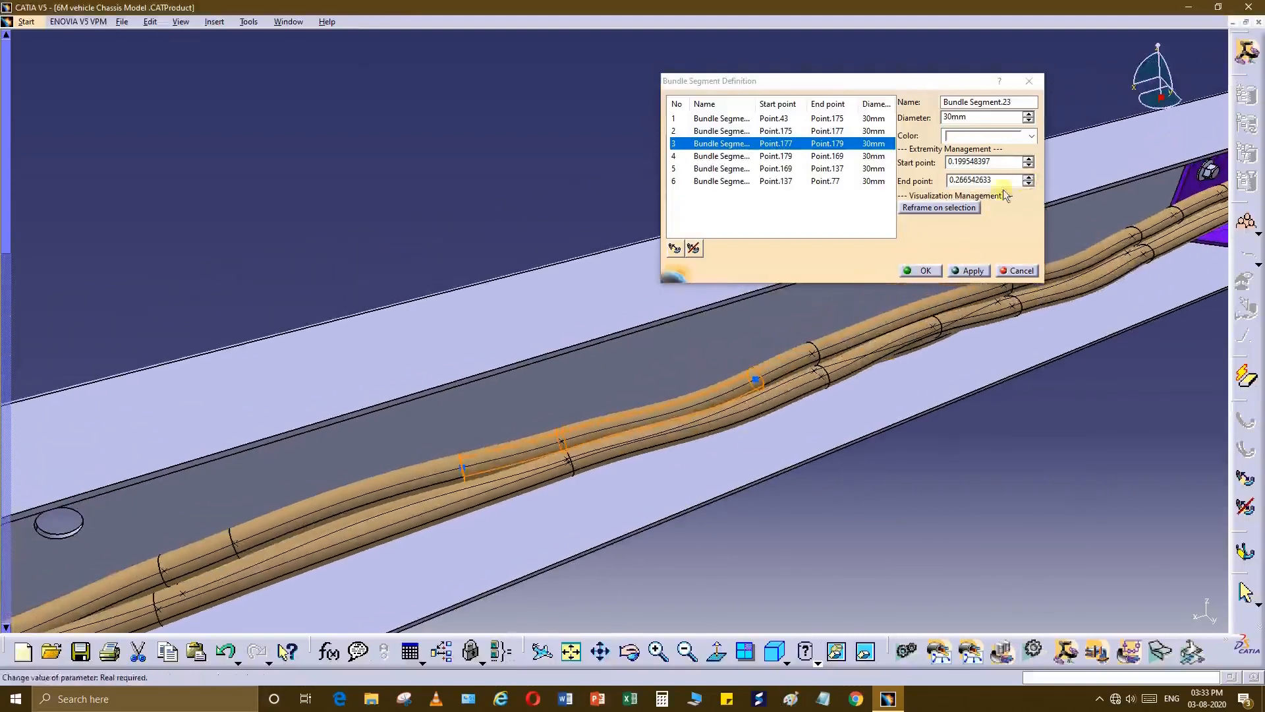
pyautogui.click(1028, 176)
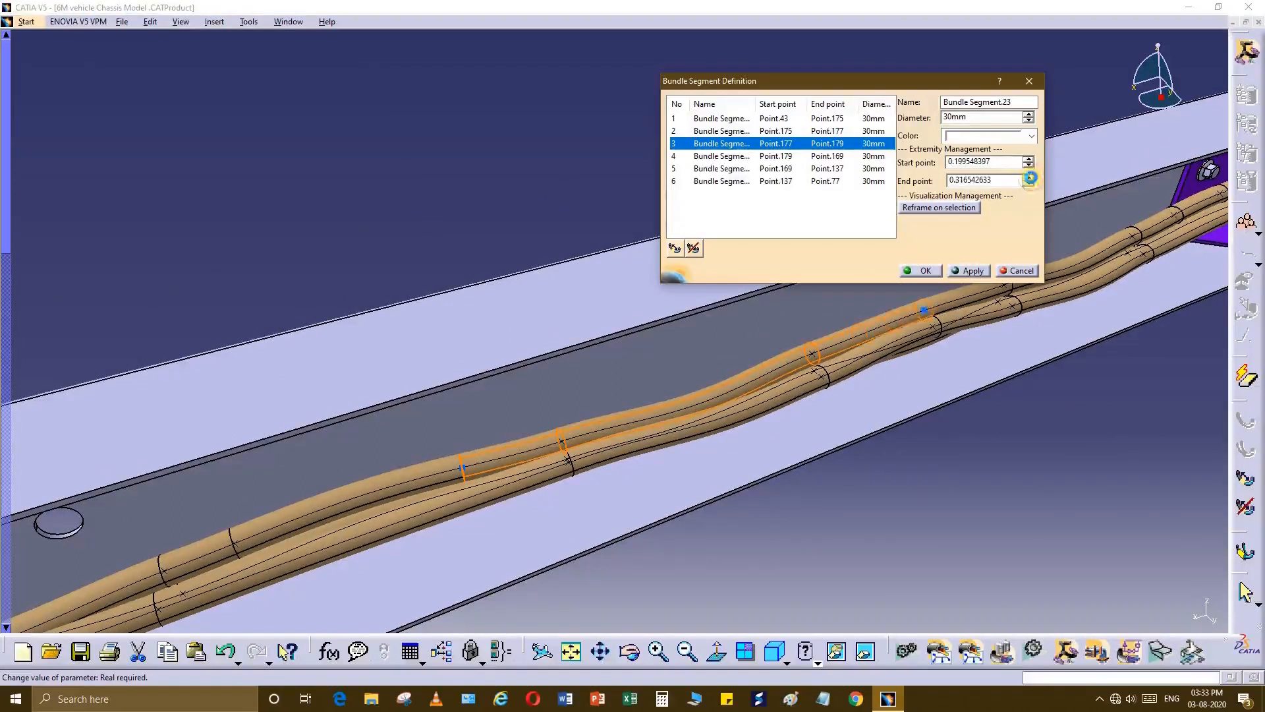
pyautogui.click(1028, 176)
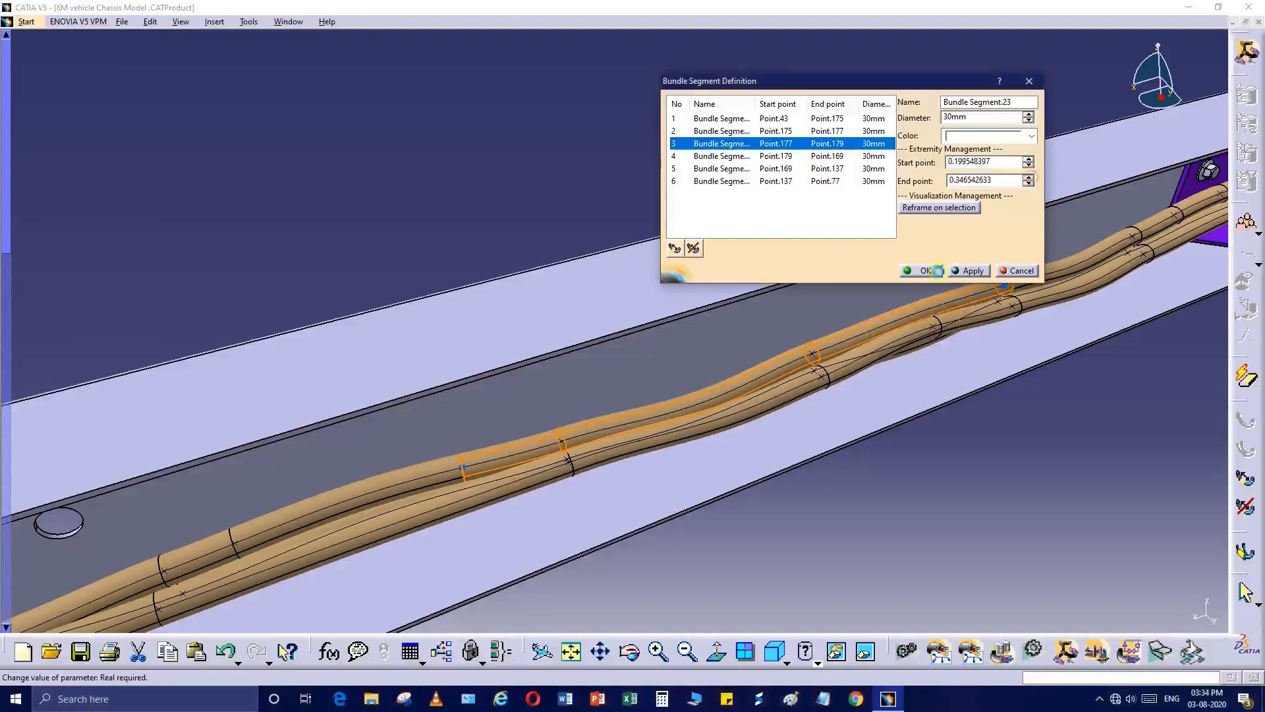
pyautogui.click(931, 270)
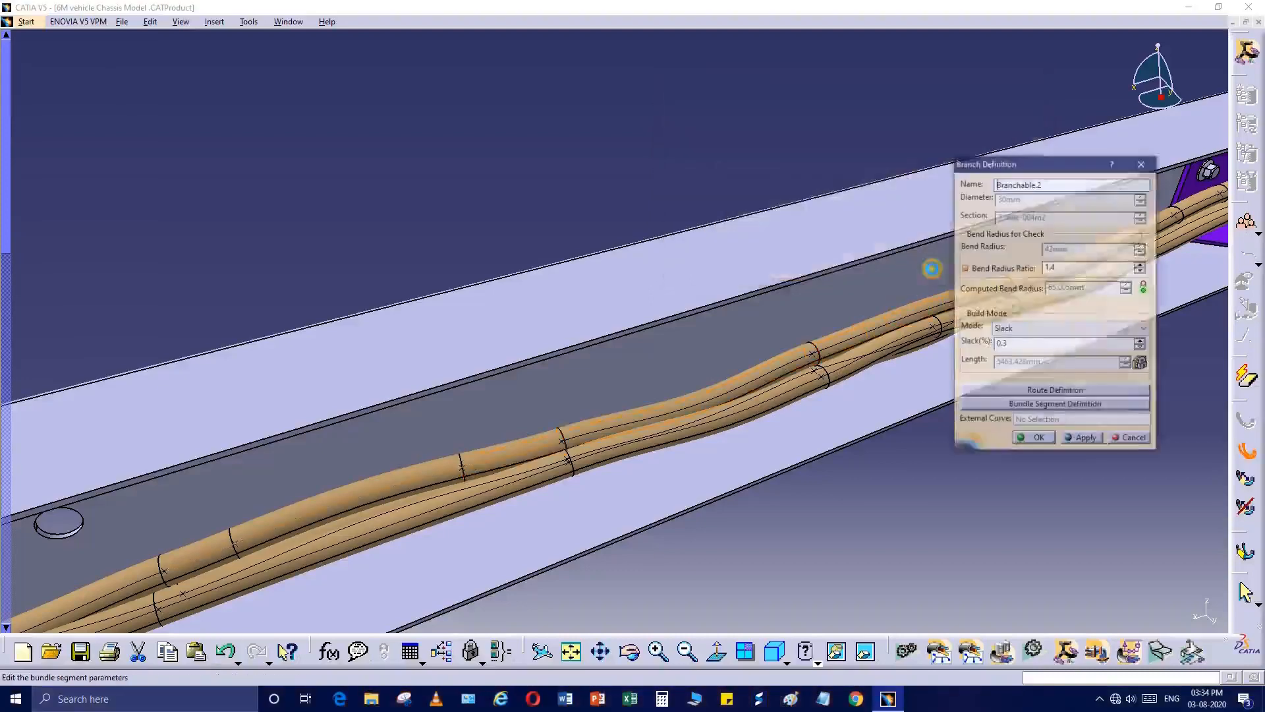
pyautogui.moveTo(748, 466); pyautogui.dragTo(537, 471, button='middle')
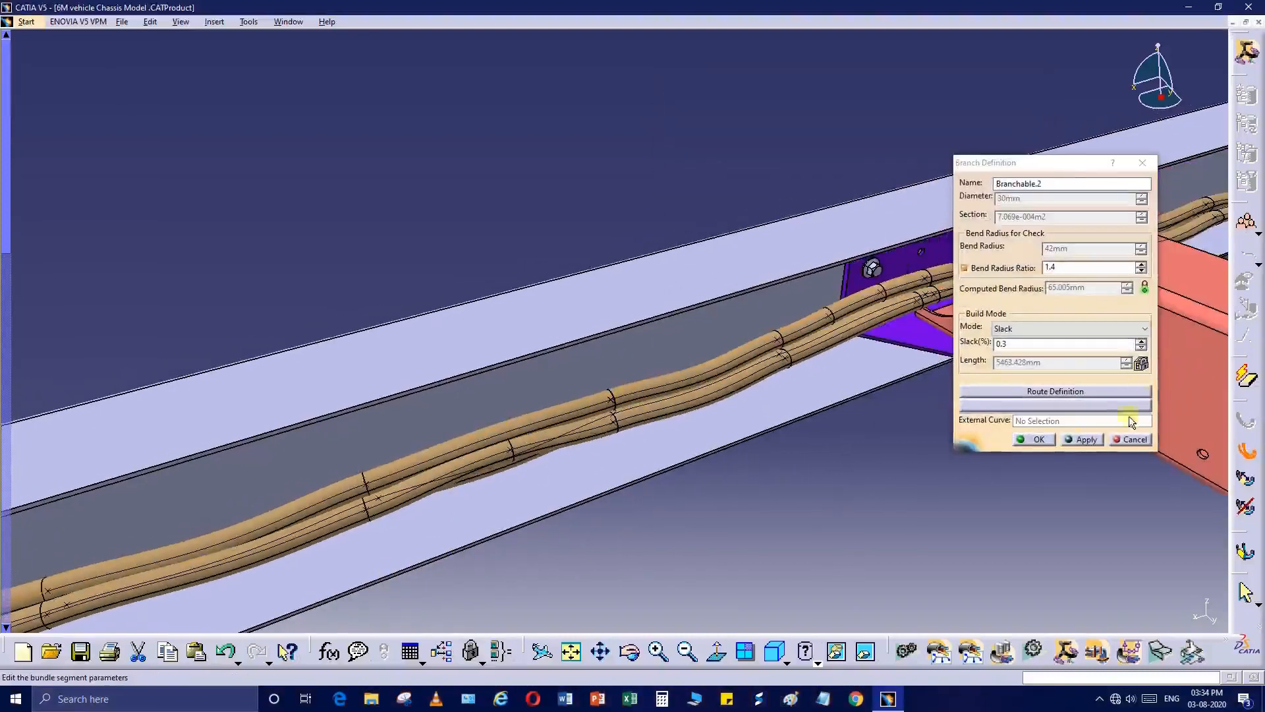
pyautogui.click(1037, 440)
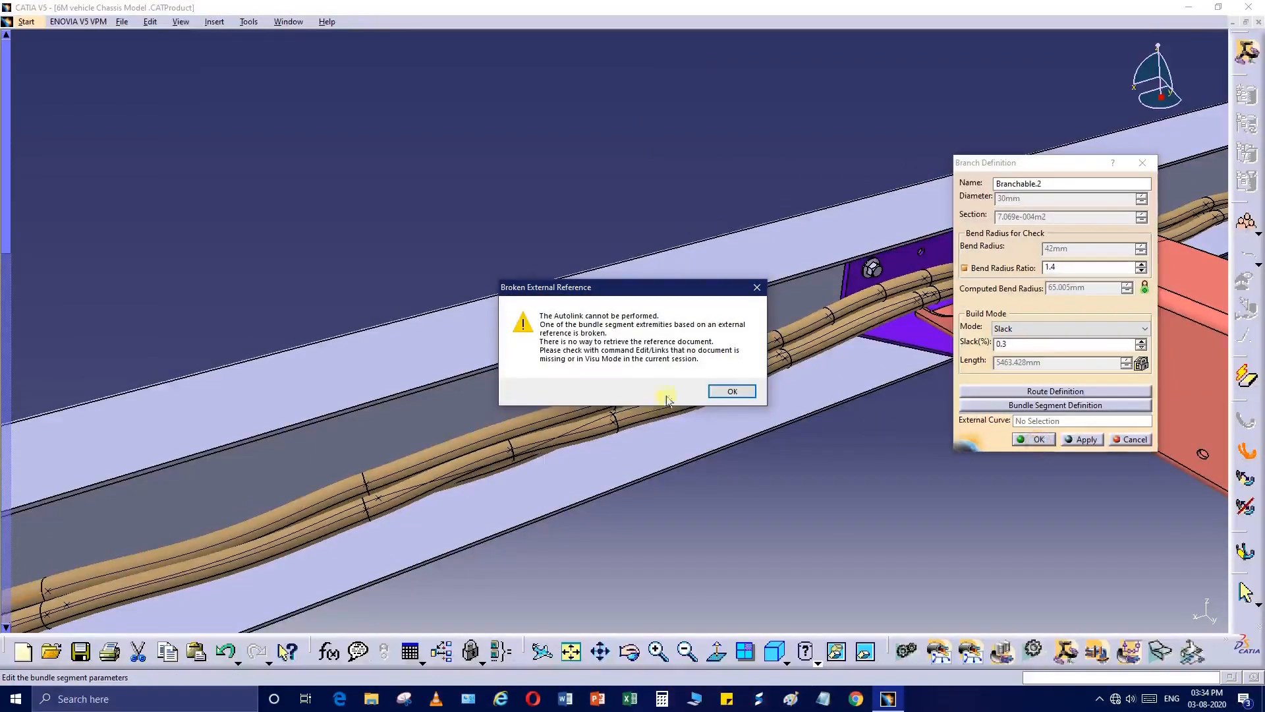
pyautogui.click(726, 389)
# Add a branch point on Bundle Segment.15 between the first two upper clips of the end cross member, at a ratio of about 0.109 from Point.161.
pyautogui.moveTo(726, 388); pyautogui.dragTo(613, 417, button='middle')
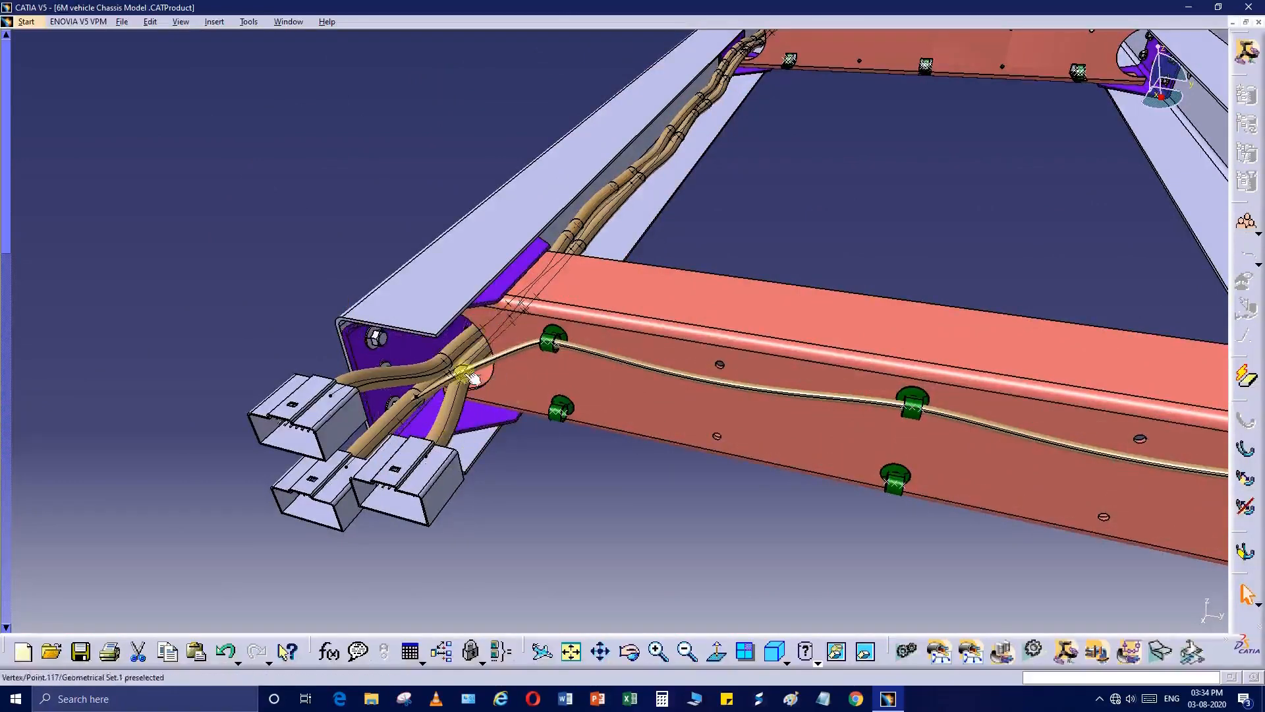
pyautogui.moveTo(461, 394); pyautogui.dragTo(557, 314, button='middle')
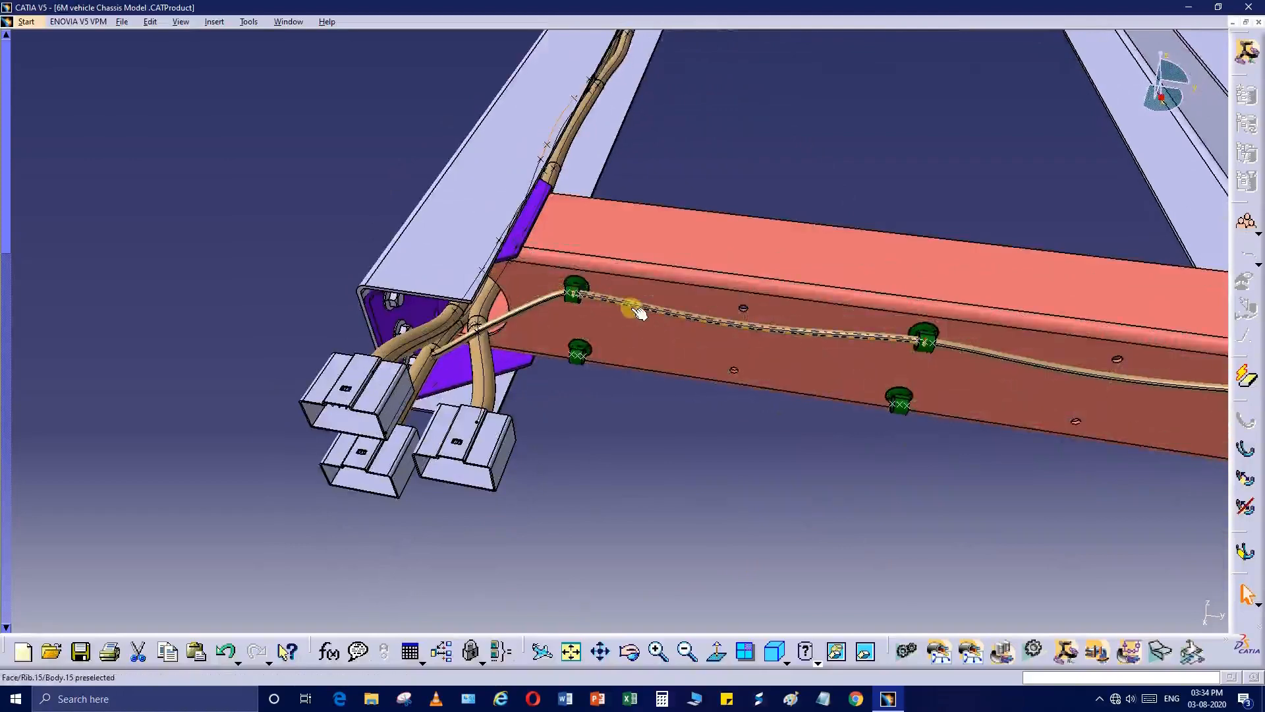
pyautogui.moveTo(523, 408); pyautogui.dragTo(752, 375, button='middle')
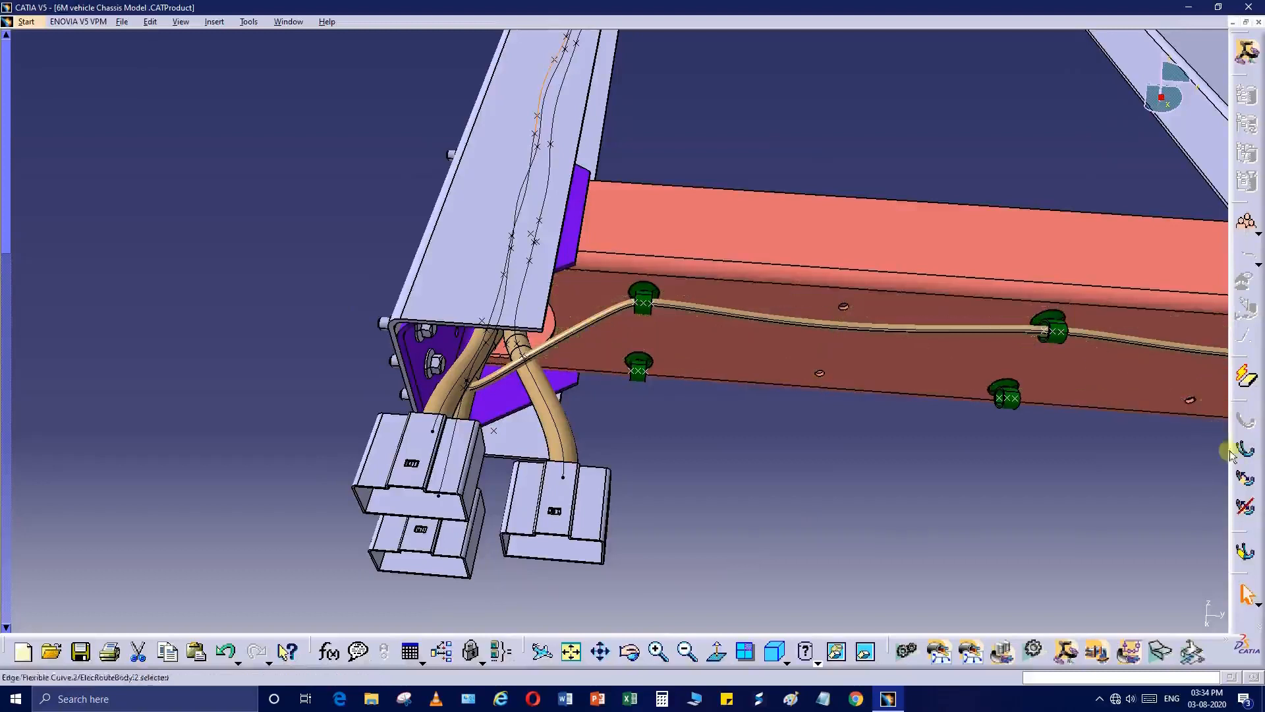
pyautogui.click(800, 322)
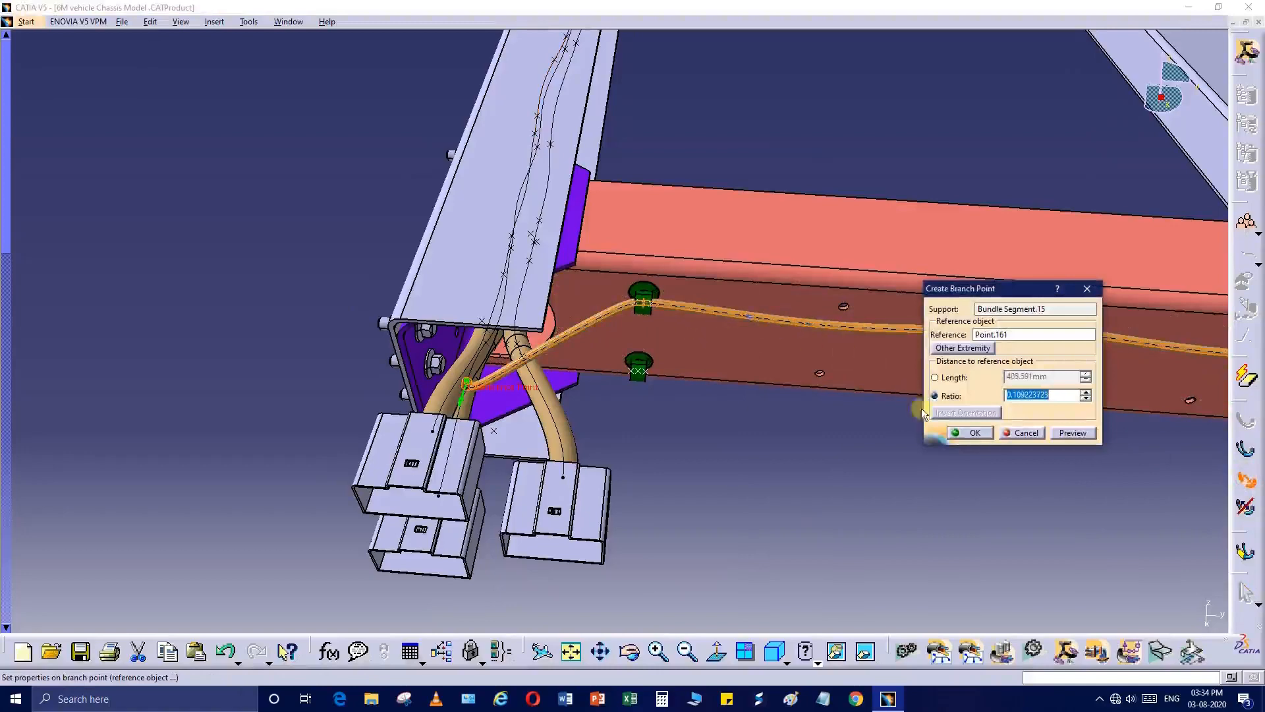
pyautogui.click(980, 432)
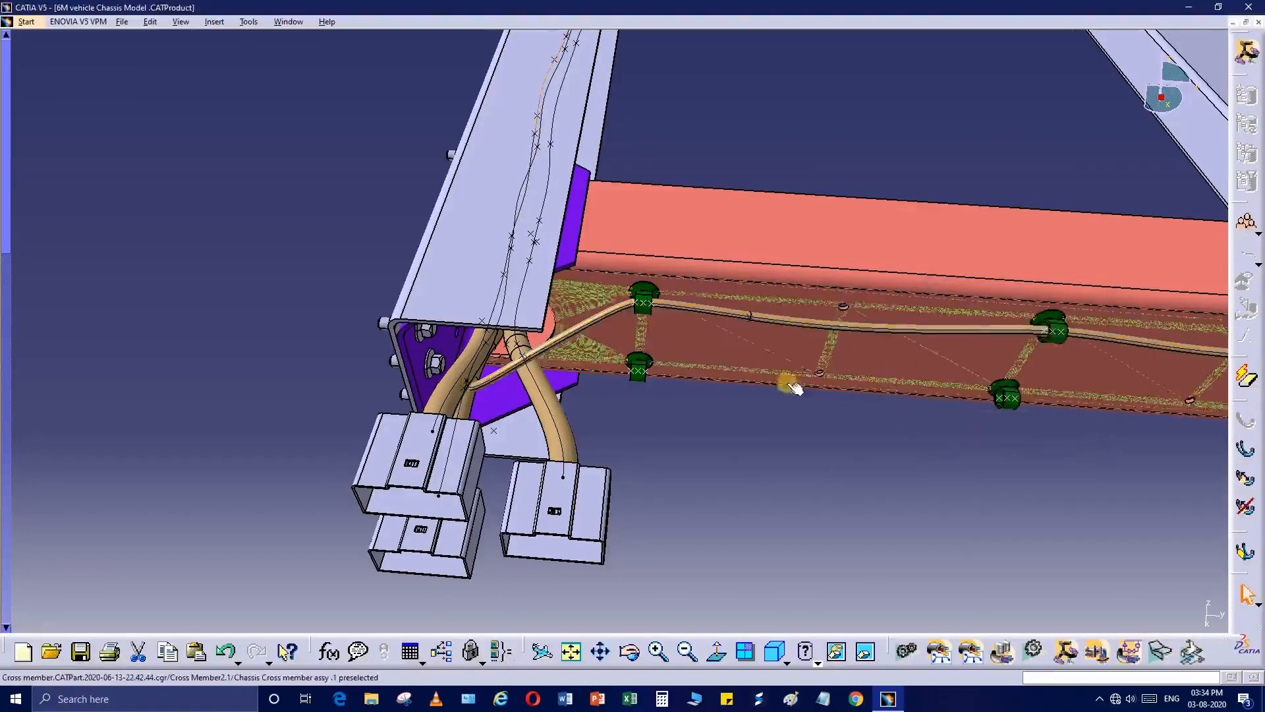
# Create a new 12 mm branch starting at the new branch point and route it through the middle and far lower clips of the cross member.
pyautogui.moveTo(799, 384); pyautogui.dragTo(700, 475, button='middle')
pyautogui.click(1246, 451)
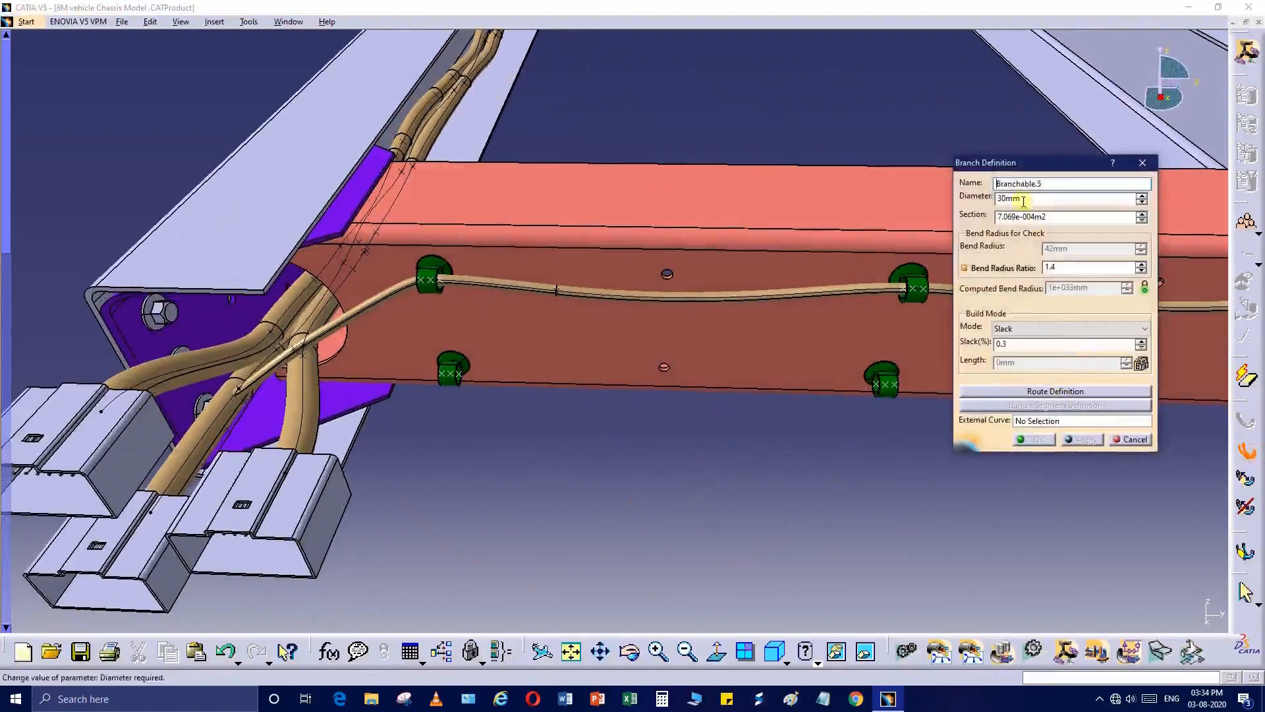
pyautogui.click(1079, 390)
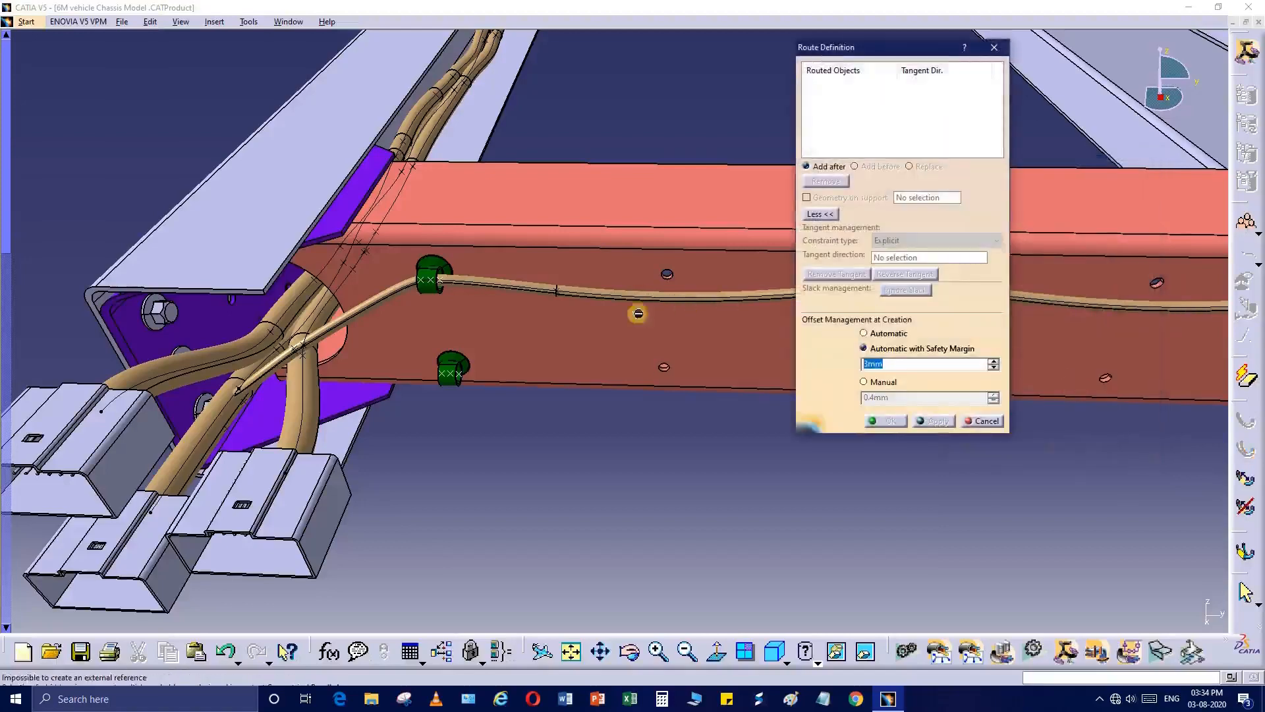
pyautogui.click(578, 298)
pyautogui.moveTo(620, 430); pyautogui.dragTo(536, 418, button='middle')
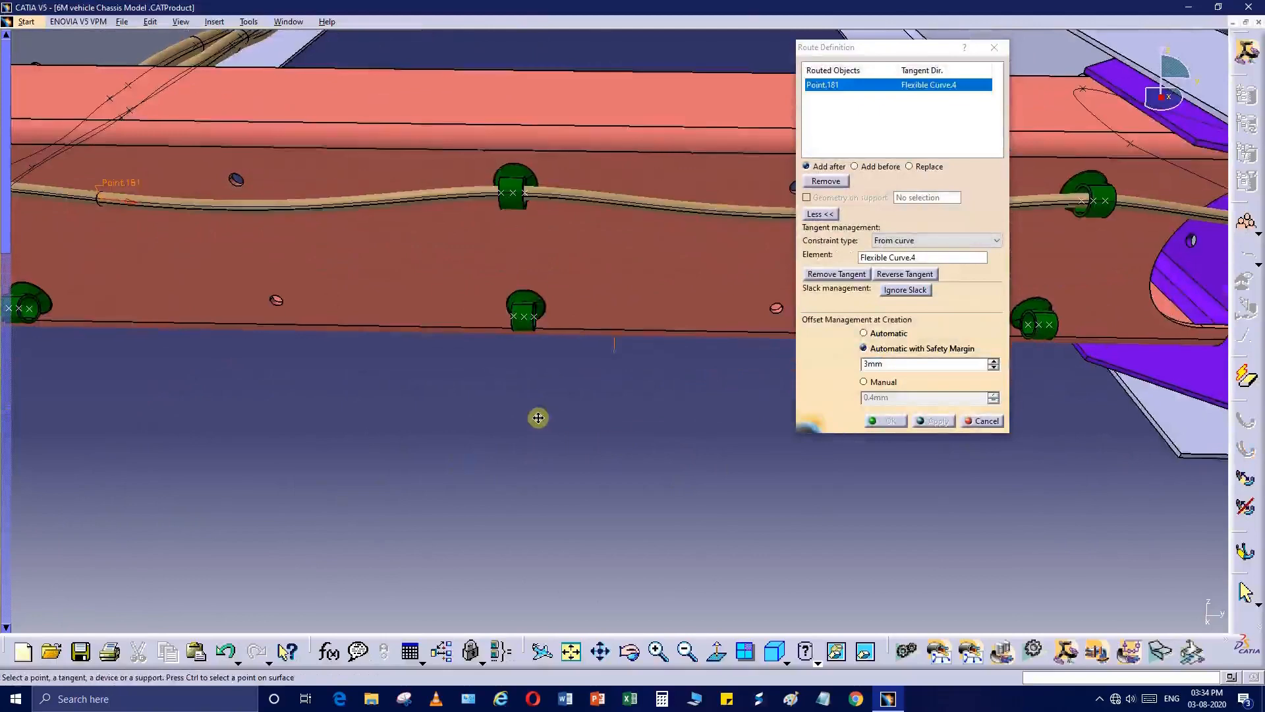
pyautogui.click(532, 319)
pyautogui.moveTo(560, 362); pyautogui.dragTo(413, 483, button='middle')
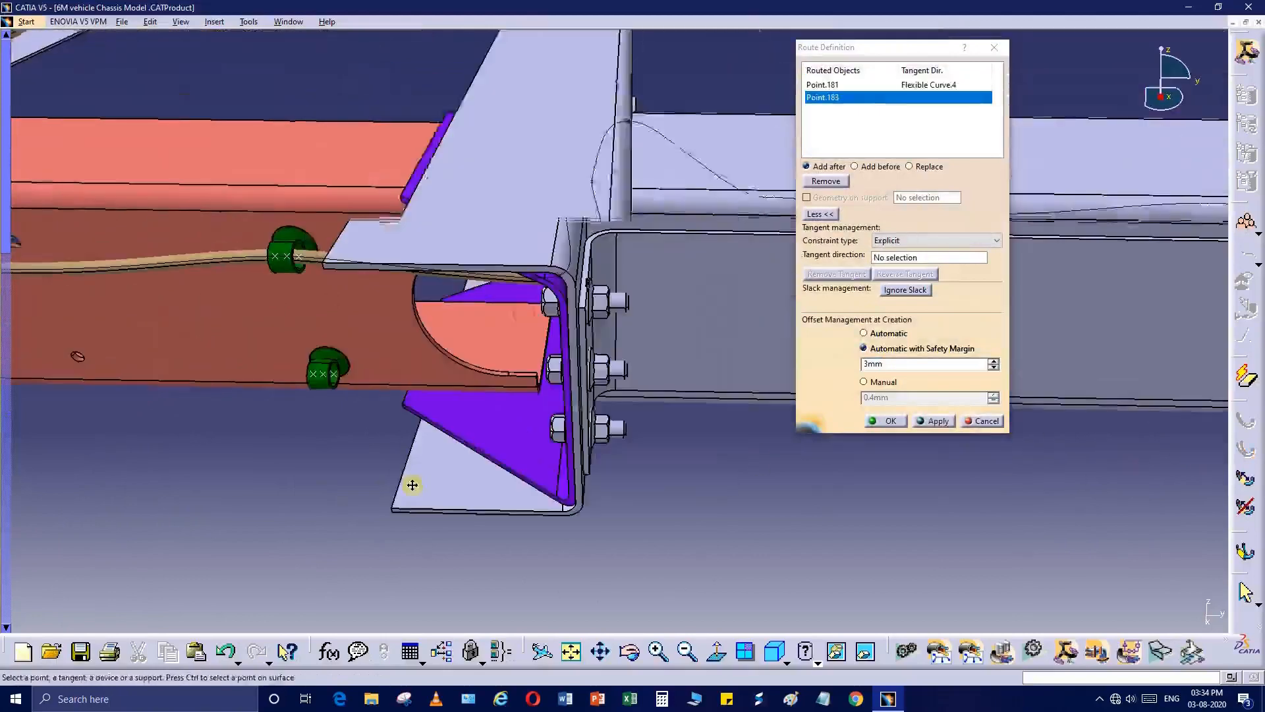
pyautogui.click(323, 376)
pyautogui.moveTo(322, 375); pyautogui.dragTo(613, 376, button='middle')
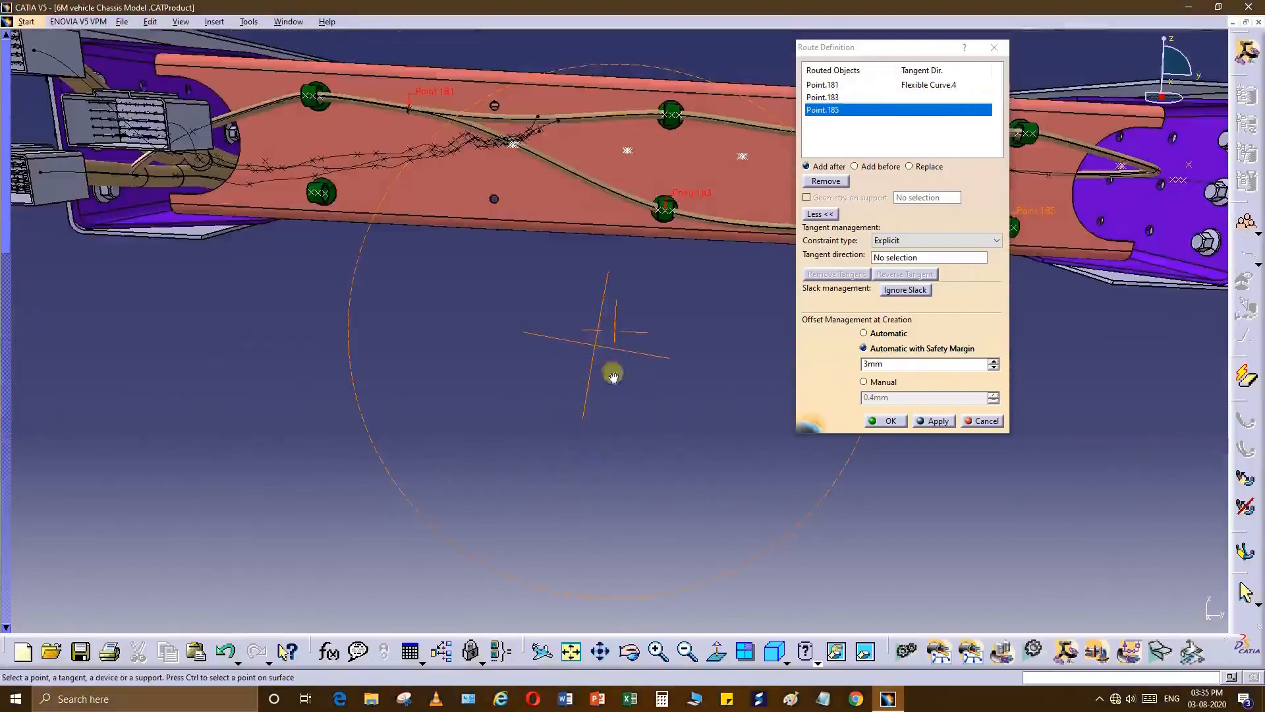
# Continue the route past the purple corner bracket and onto the side rail's web below the grommet, using tangent points.
pyautogui.moveTo(456, 201); pyautogui.dragTo(593, 321, button='middle')
pyautogui.click(665, 339)
pyautogui.click(504, 413)
pyautogui.click(469, 391)
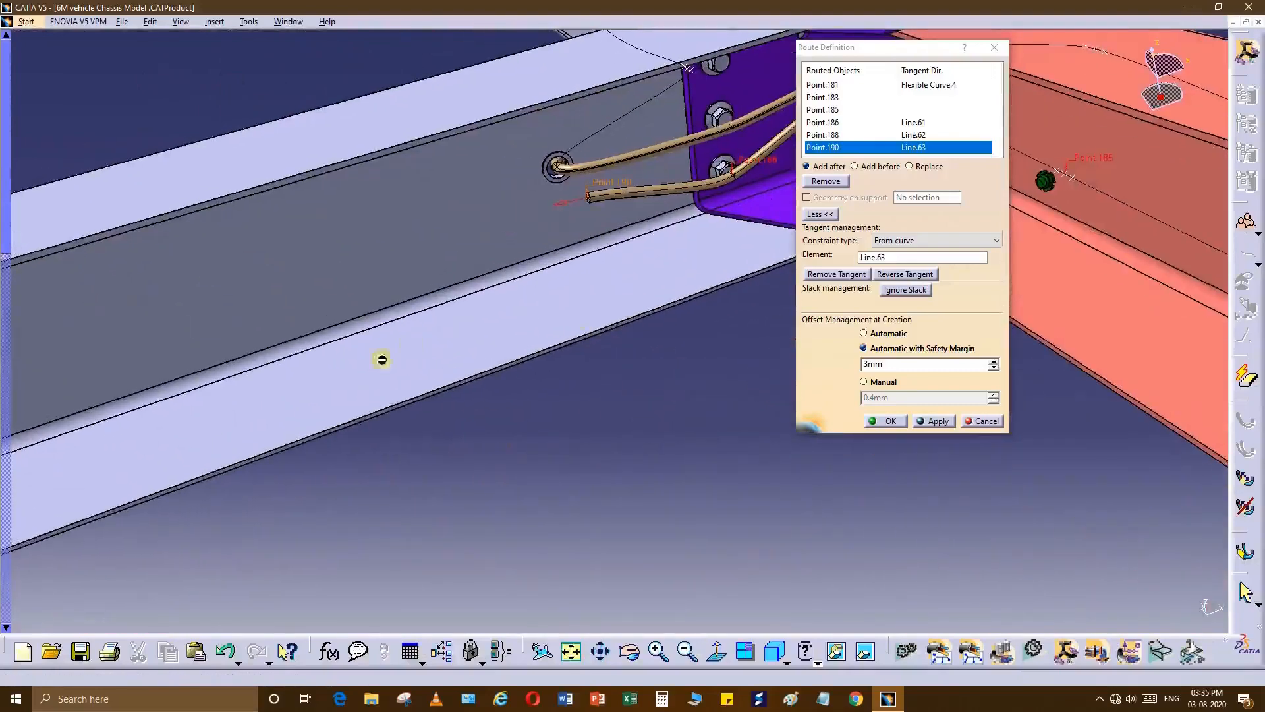
# Add spaced route points along the inside of the rail's lower flange, leading up to the next cross member.
pyautogui.click(277, 381)
pyautogui.moveTo(261, 398); pyautogui.dragTo(601, 327, button='middle')
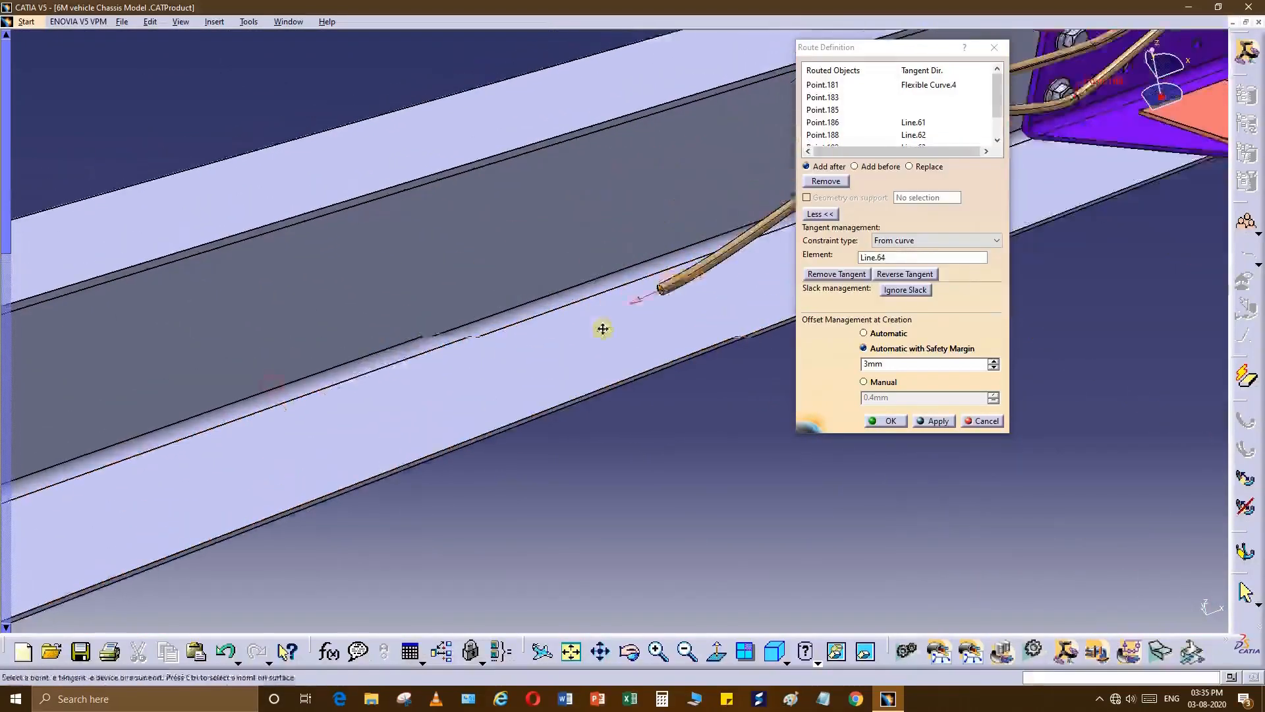
pyautogui.moveTo(354, 430); pyautogui.dragTo(664, 330, button='middle')
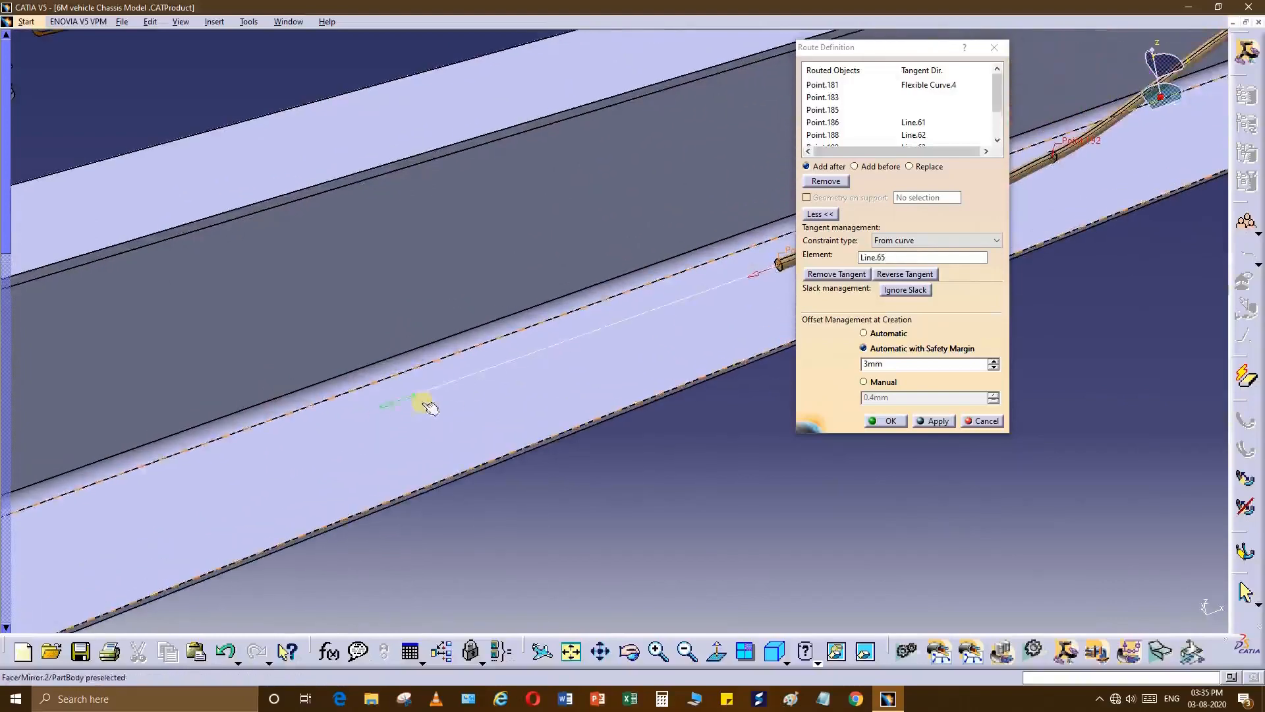
pyautogui.click(411, 403)
pyautogui.moveTo(411, 403); pyautogui.dragTo(697, 313, button='middle')
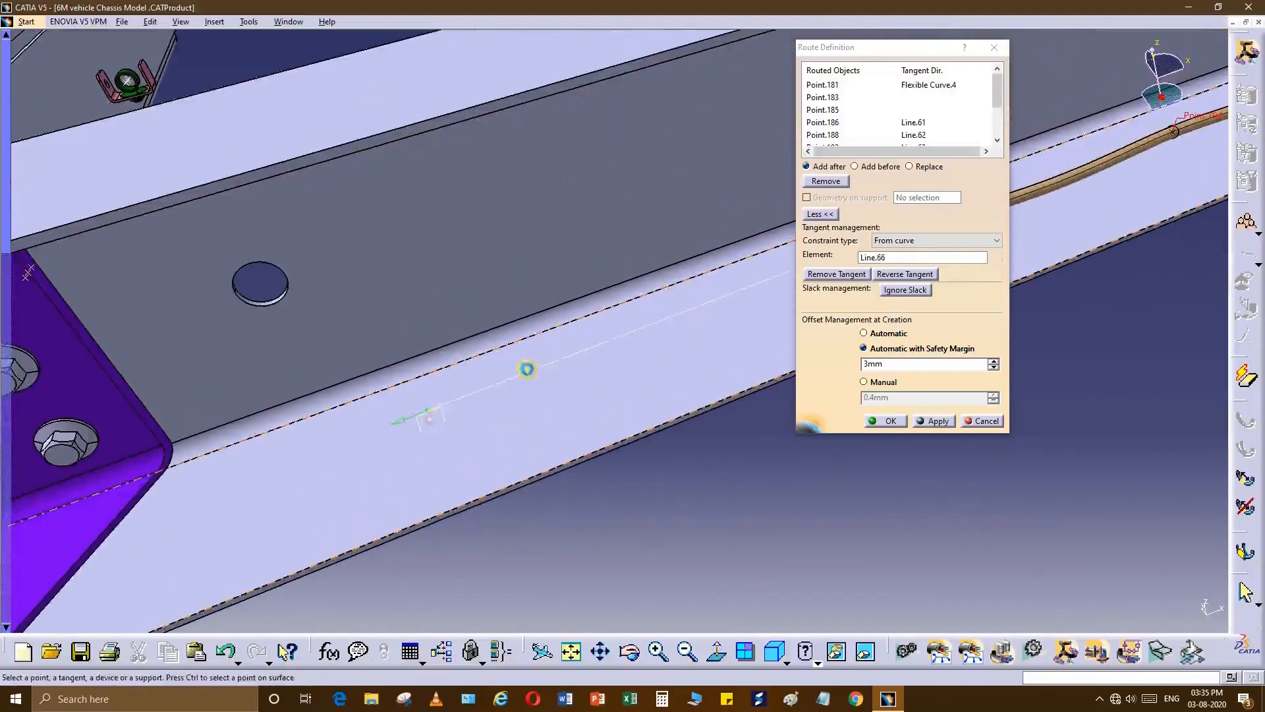
pyautogui.moveTo(340, 415); pyautogui.dragTo(703, 373, button='middle')
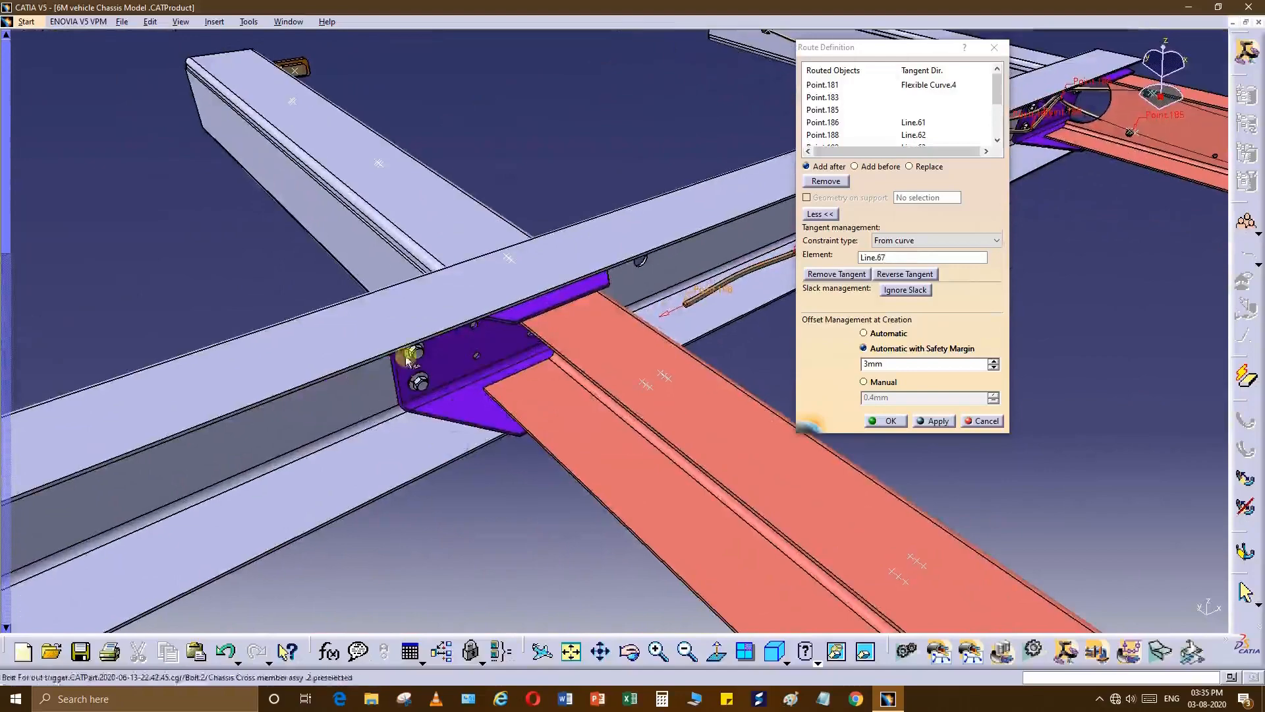
# Carry the route through the cross member joint with one point at its bracket and another on the rail flange beyond it.
pyautogui.click(511, 394)
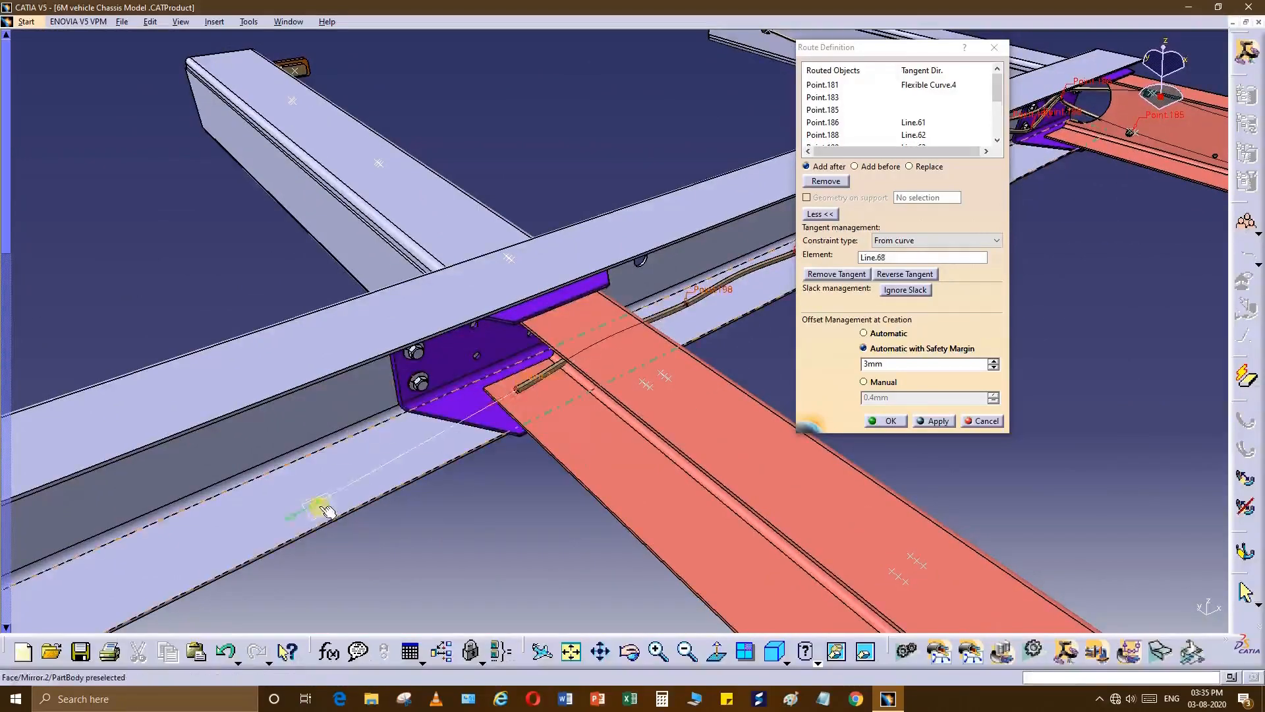
pyautogui.click(321, 507)
pyautogui.moveTo(680, 531); pyautogui.dragTo(616, 361, button='middle')
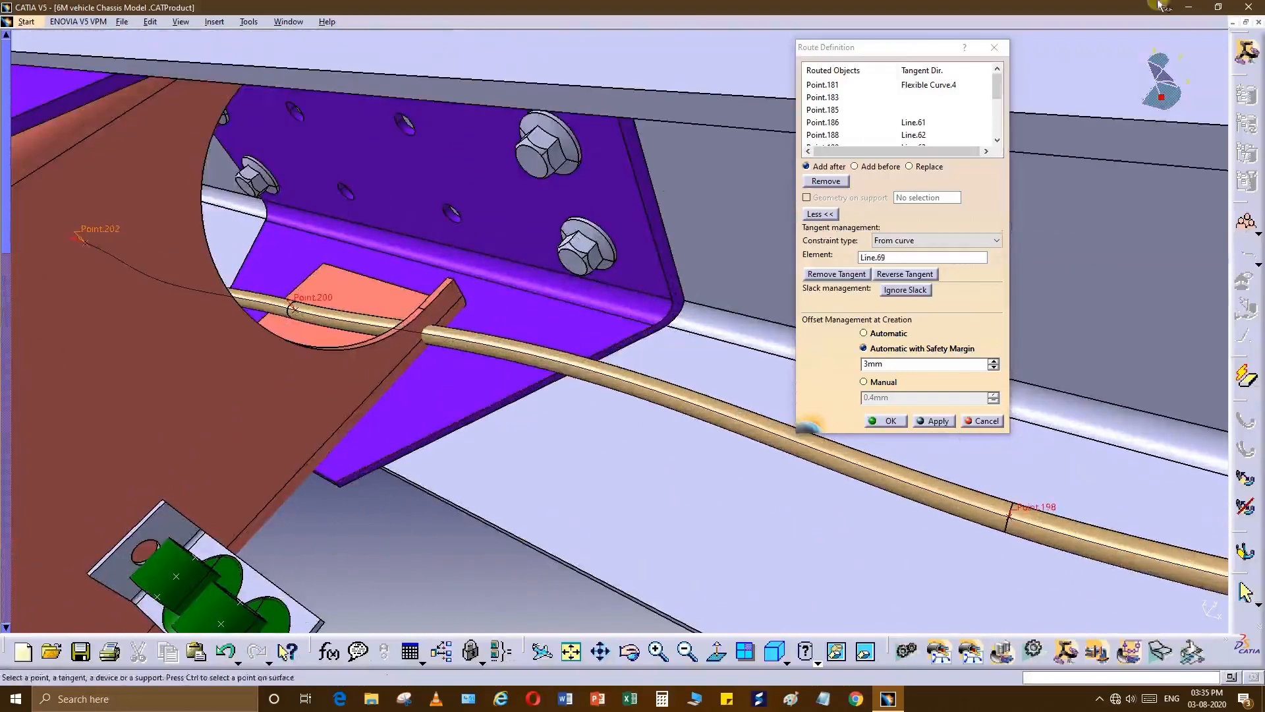
# Insert a route point before Point.200 near the cross member's cutout edge and accept the route and branch definitions.
pyautogui.click(998, 140)
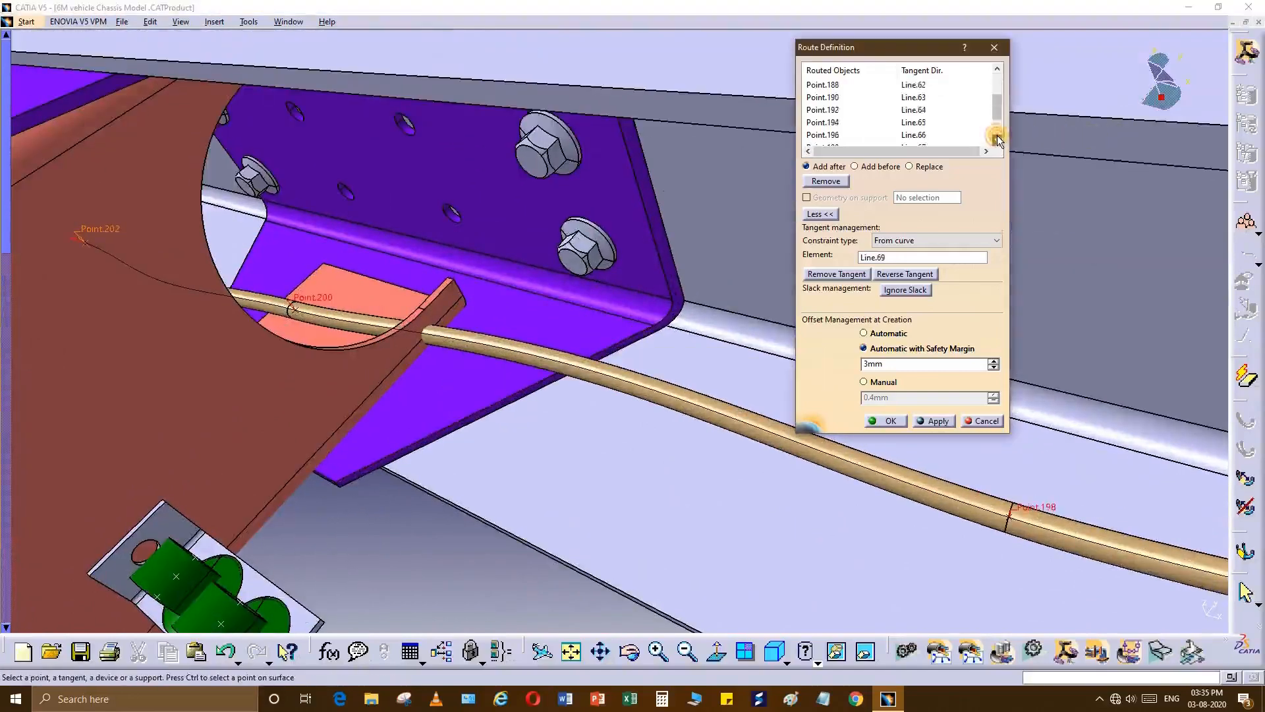
pyautogui.click(998, 141)
pyautogui.click(998, 141)
pyautogui.click(864, 122)
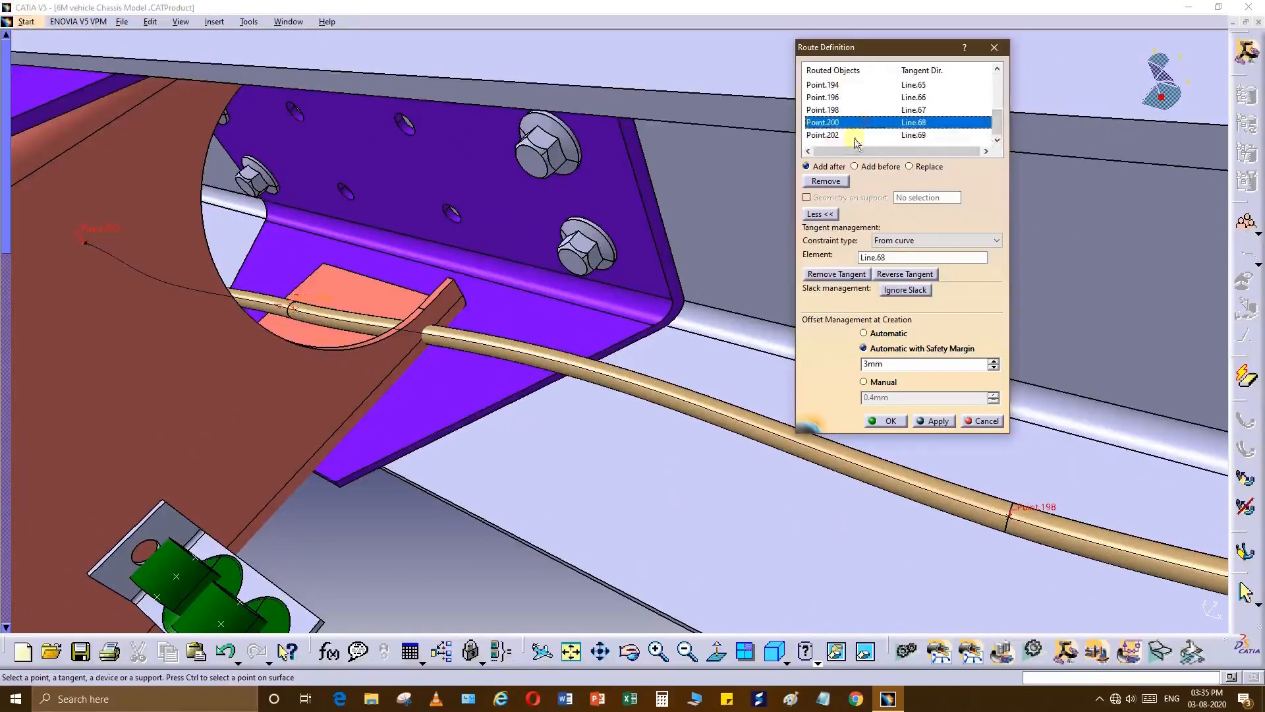
pyautogui.moveTo(571, 479); pyautogui.dragTo(652, 443, button='middle')
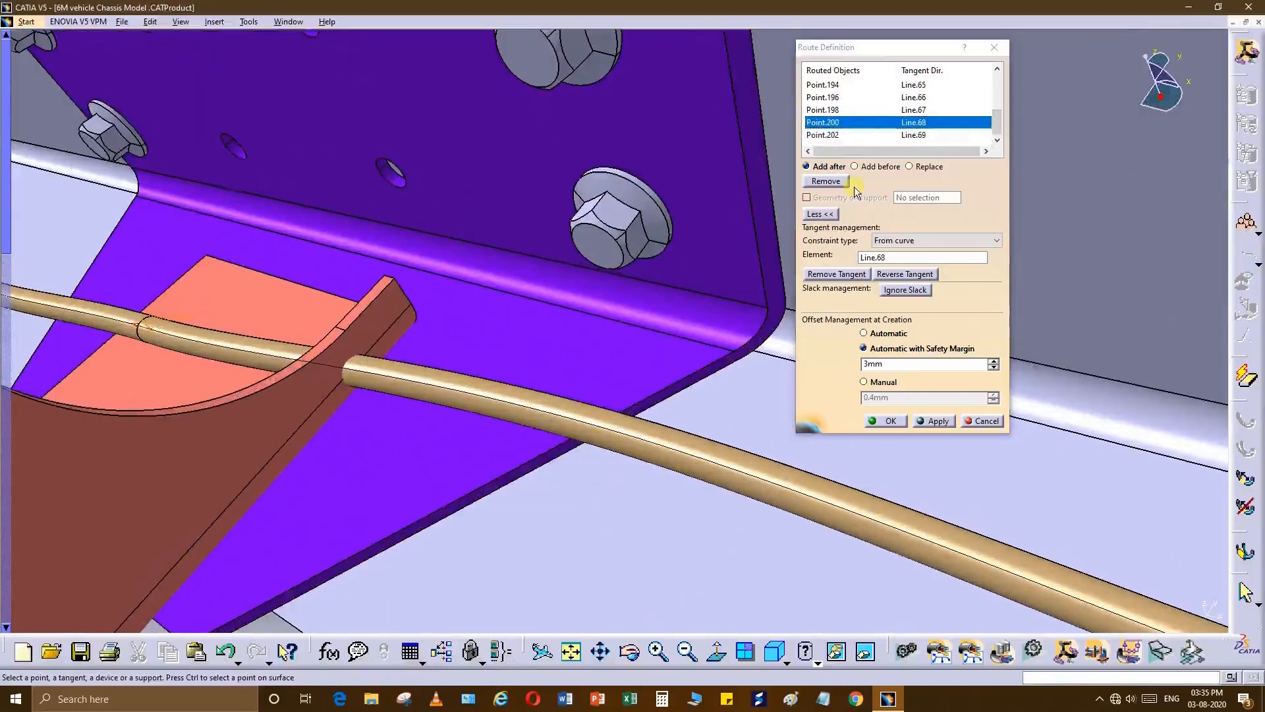
pyautogui.click(881, 167)
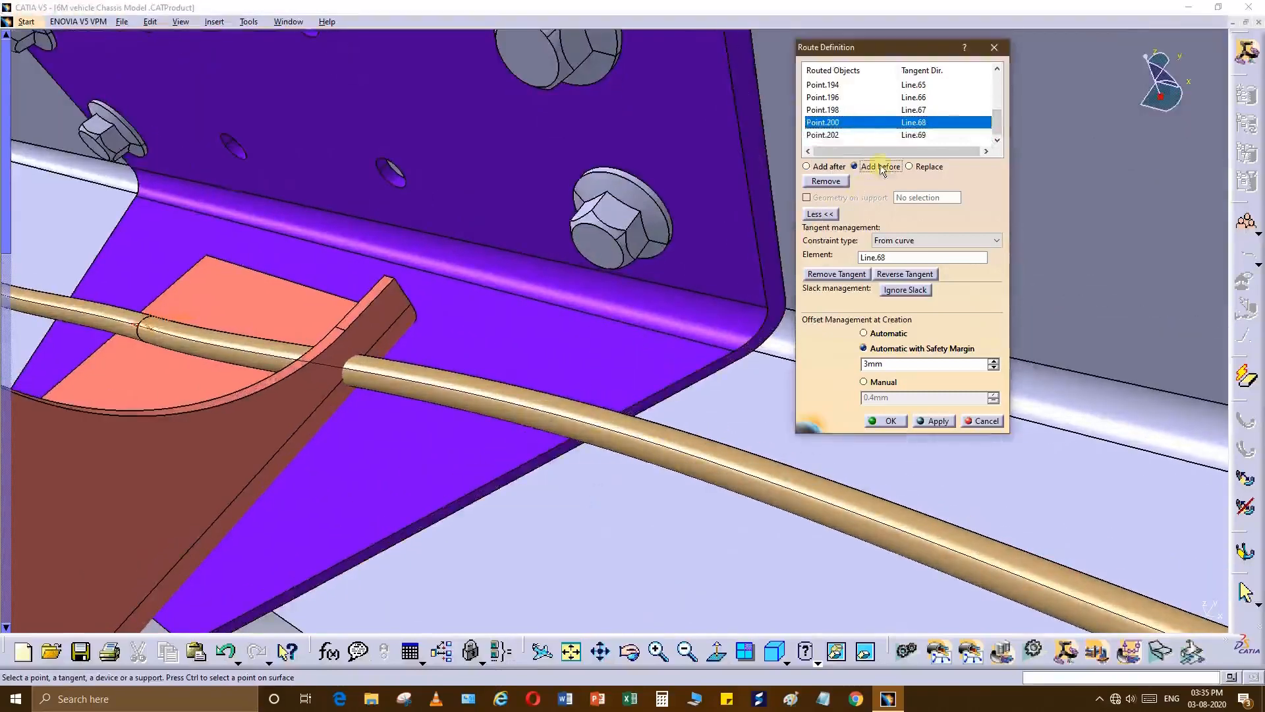
pyautogui.click(344, 308)
pyautogui.moveTo(422, 310); pyautogui.dragTo(817, 415, button='middle')
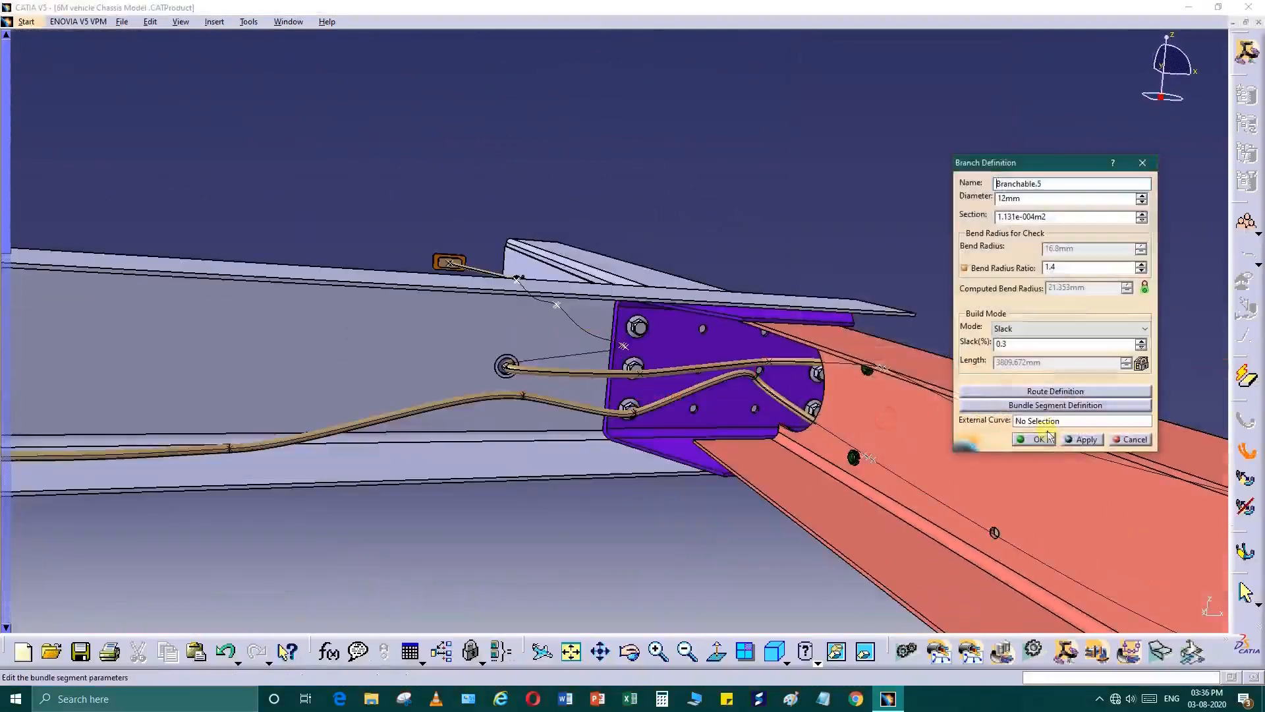
pyautogui.click(1034, 438)
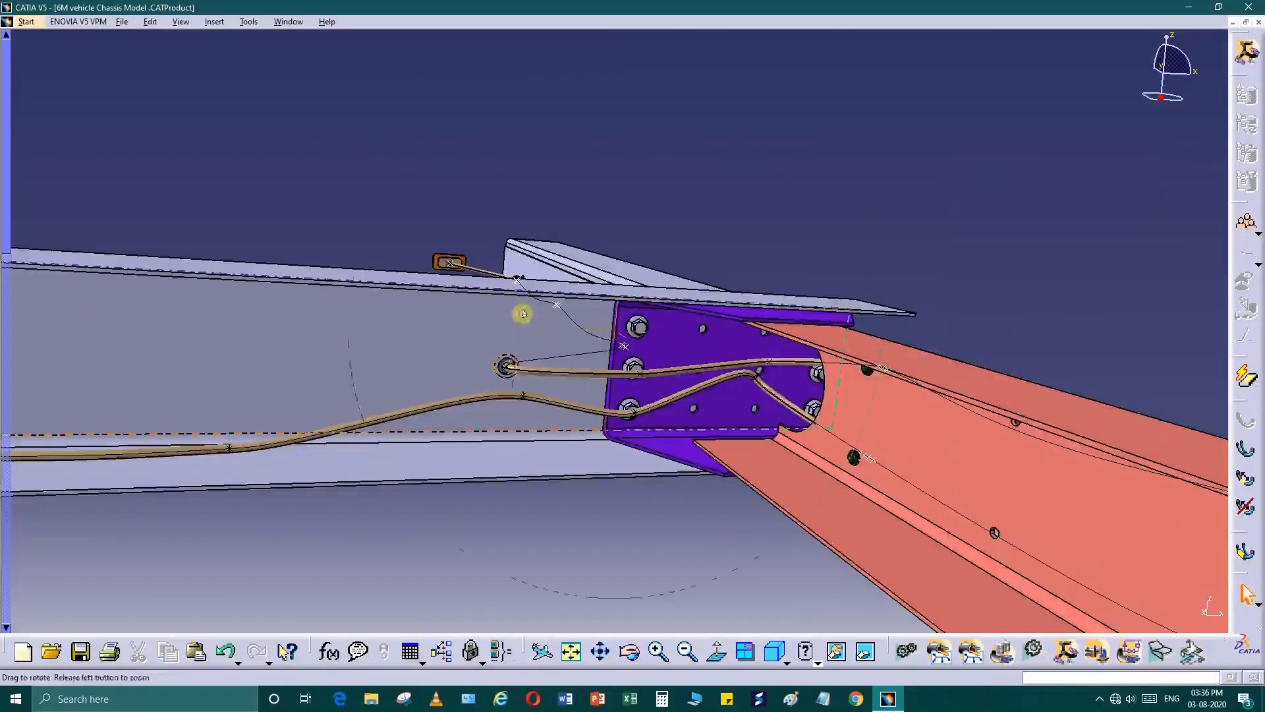
pyautogui.moveTo(523, 314); pyautogui.dragTo(825, 352, button='middle')
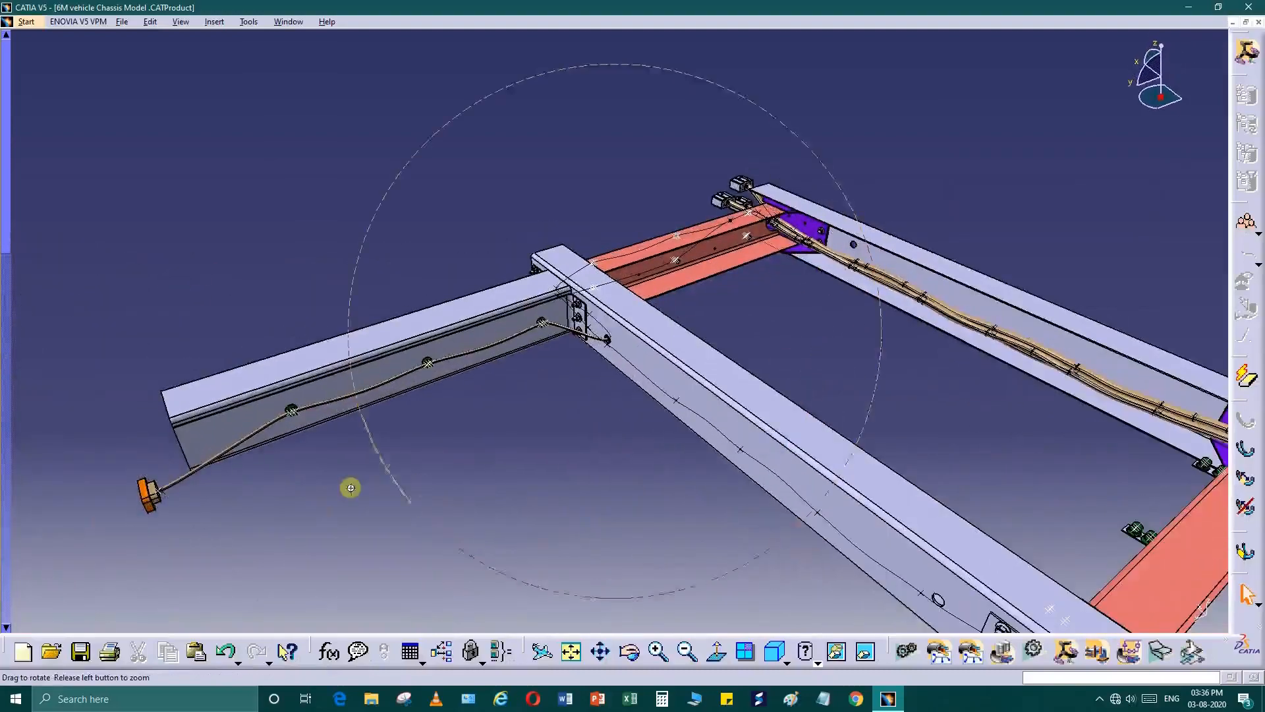
pyautogui.moveTo(350, 486); pyautogui.dragTo(685, 357, button='middle')
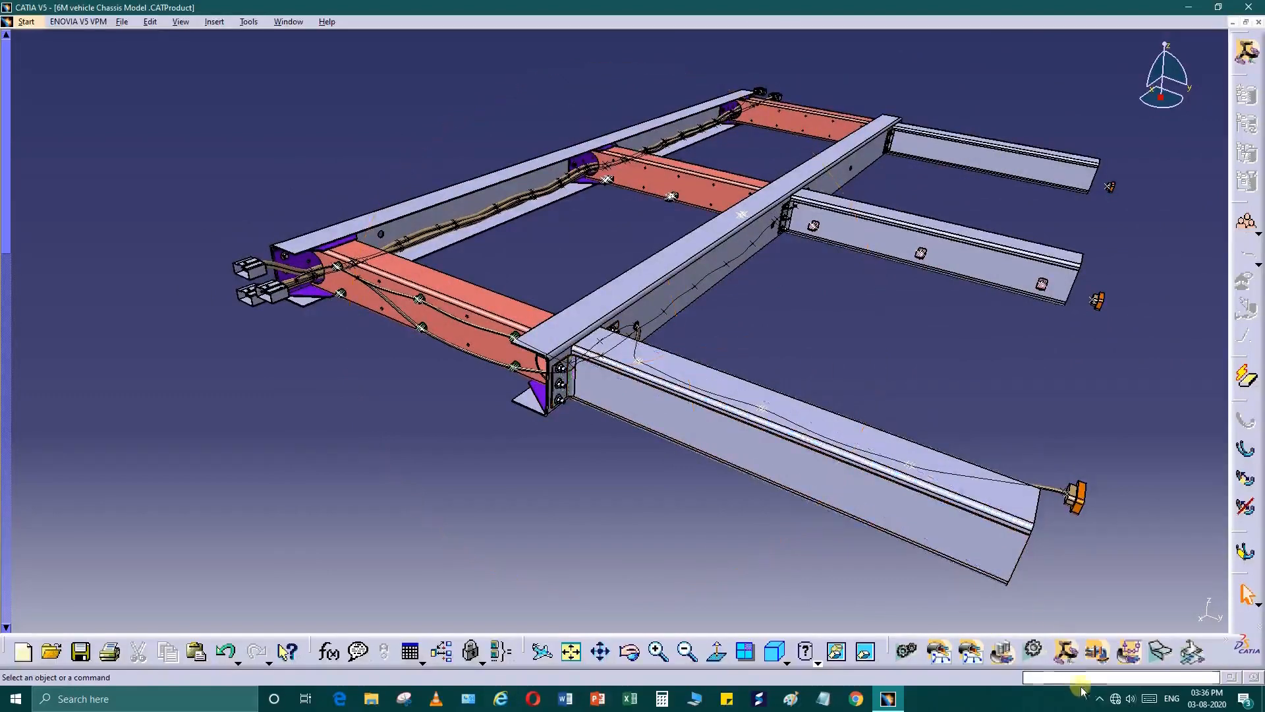
pyautogui.click(1098, 699)
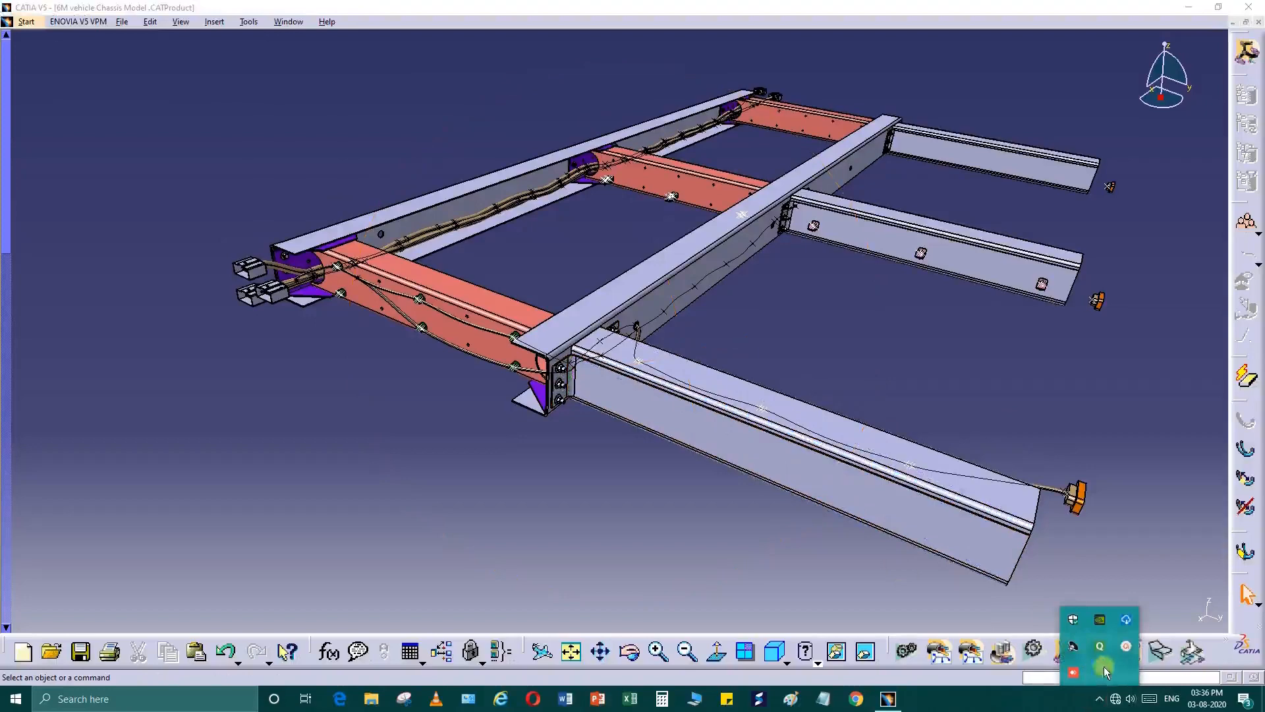
pyautogui.click(1126, 646)
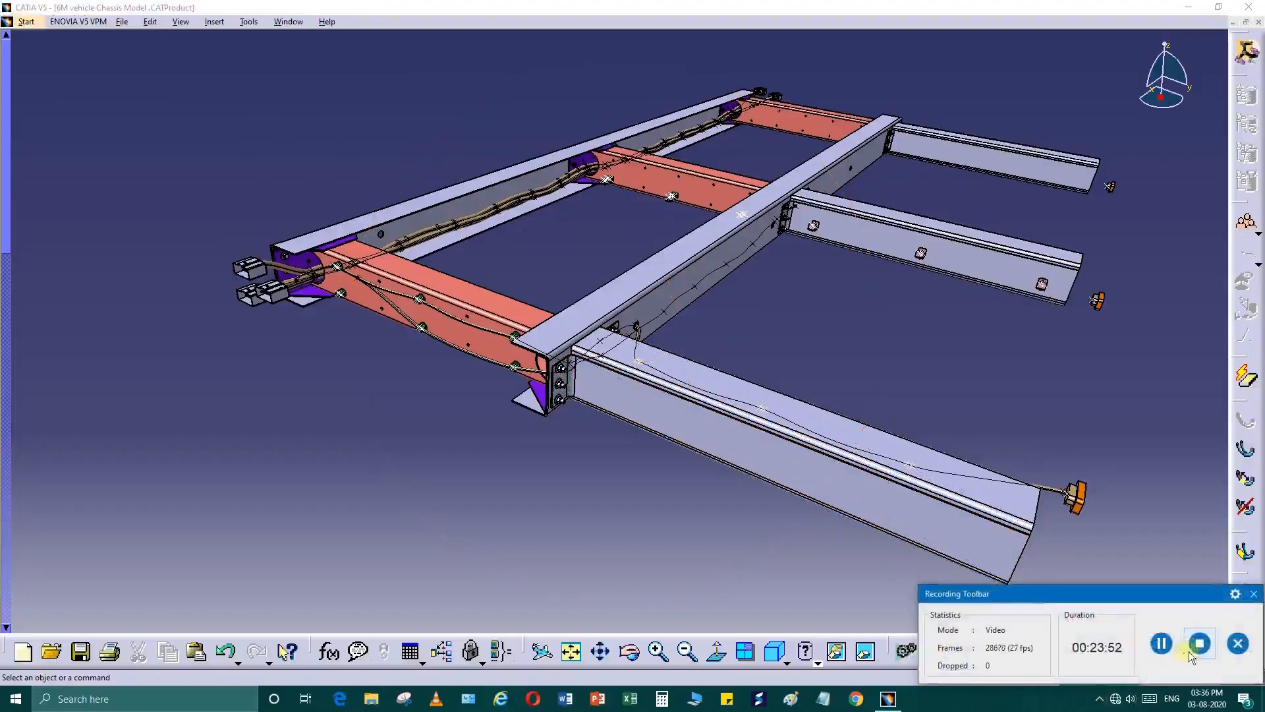